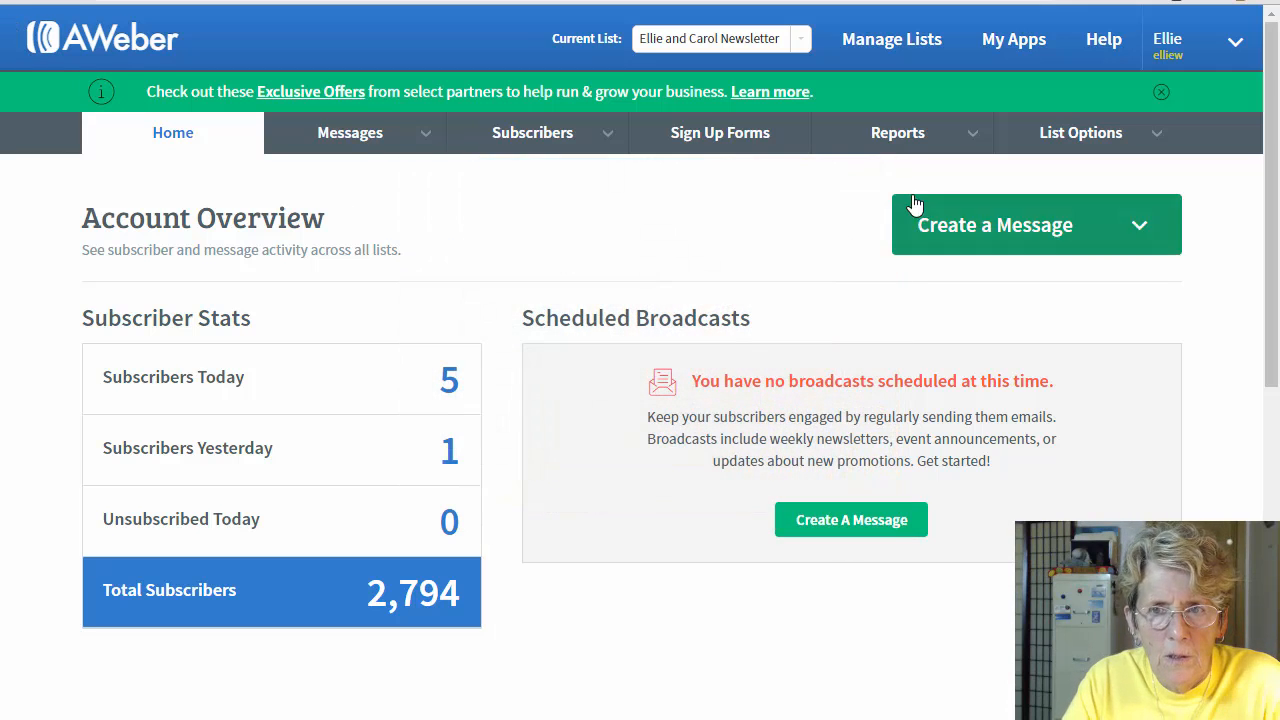
Step: Start a new Drag & Drop email message and bring up its template gallery
click(1008, 232)
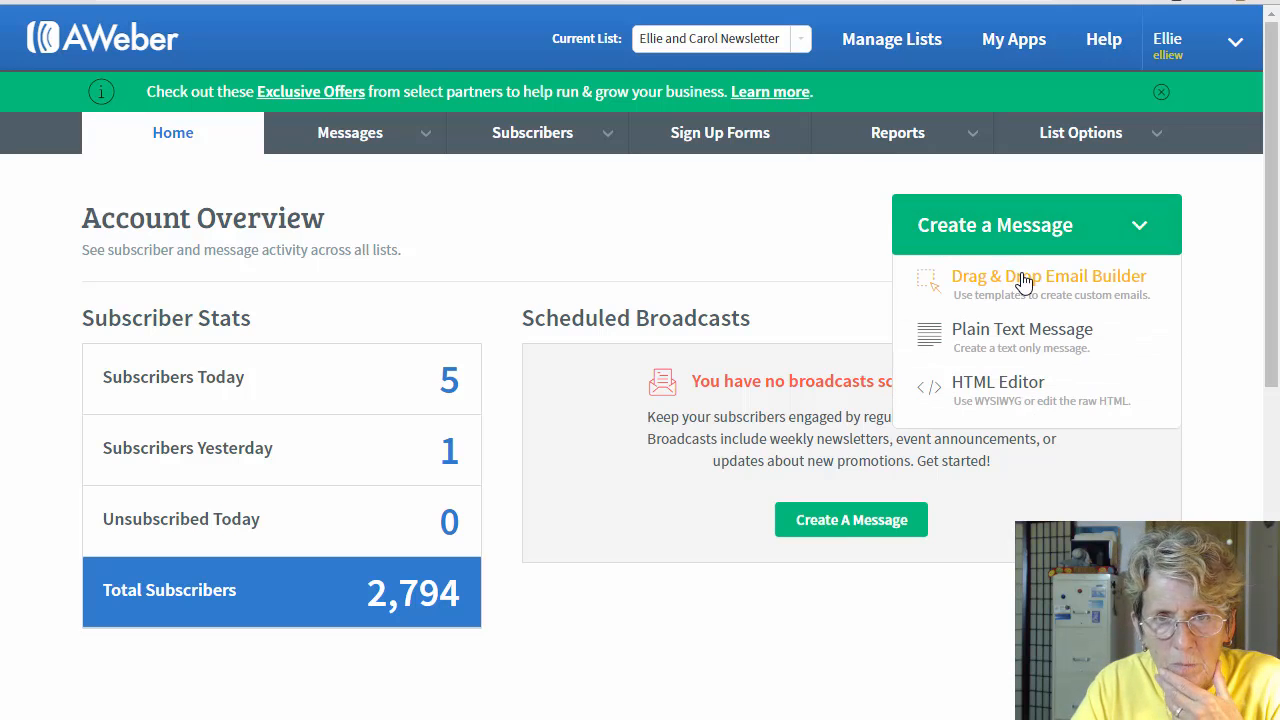
click(1024, 280)
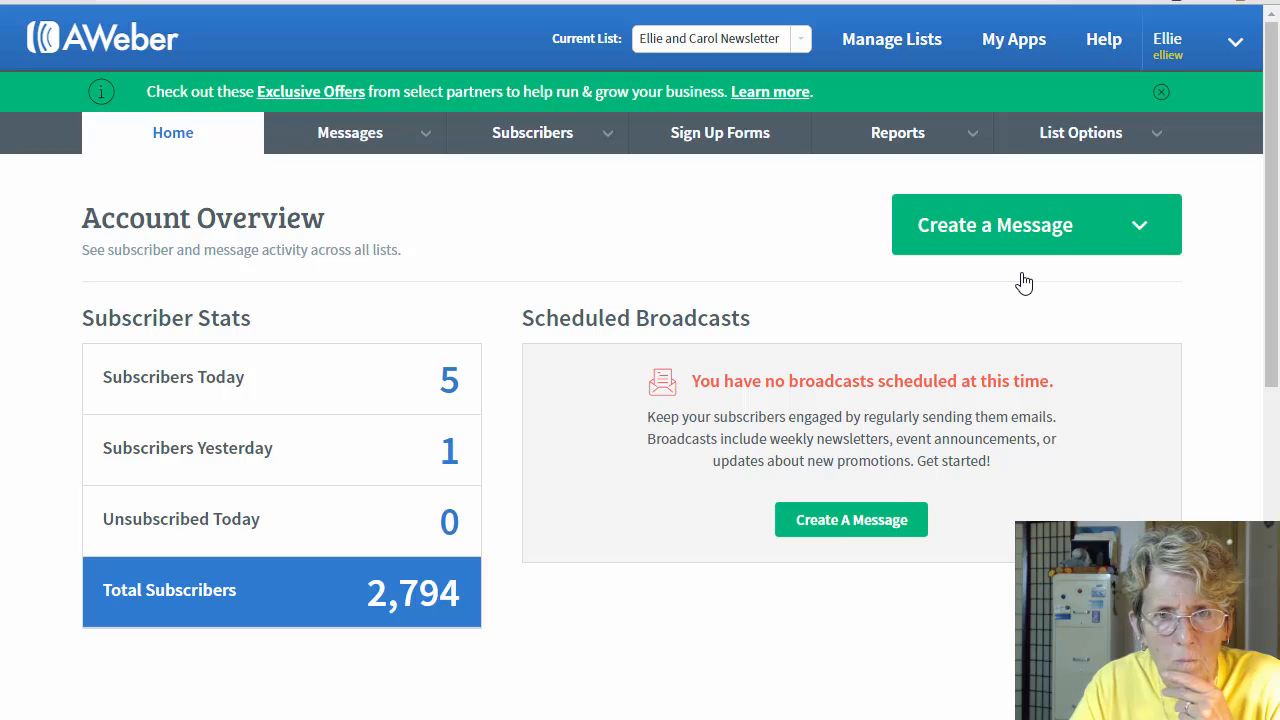
click(986, 243)
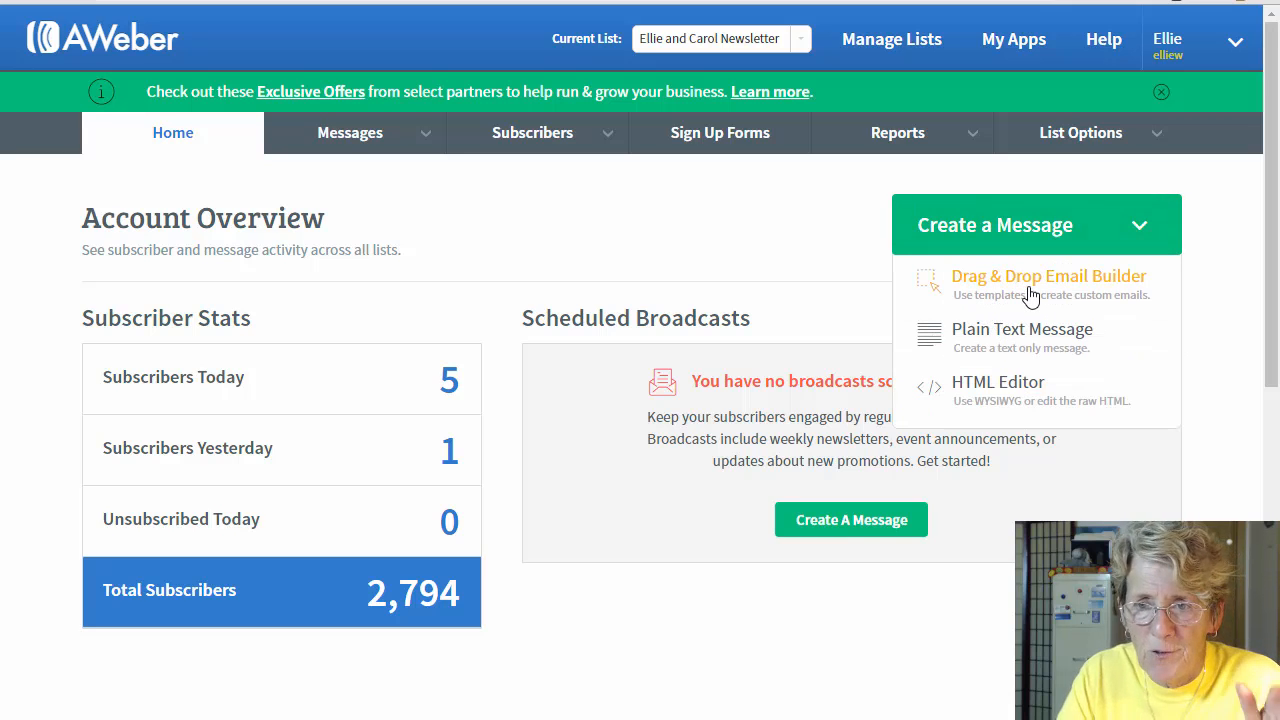
click(1028, 295)
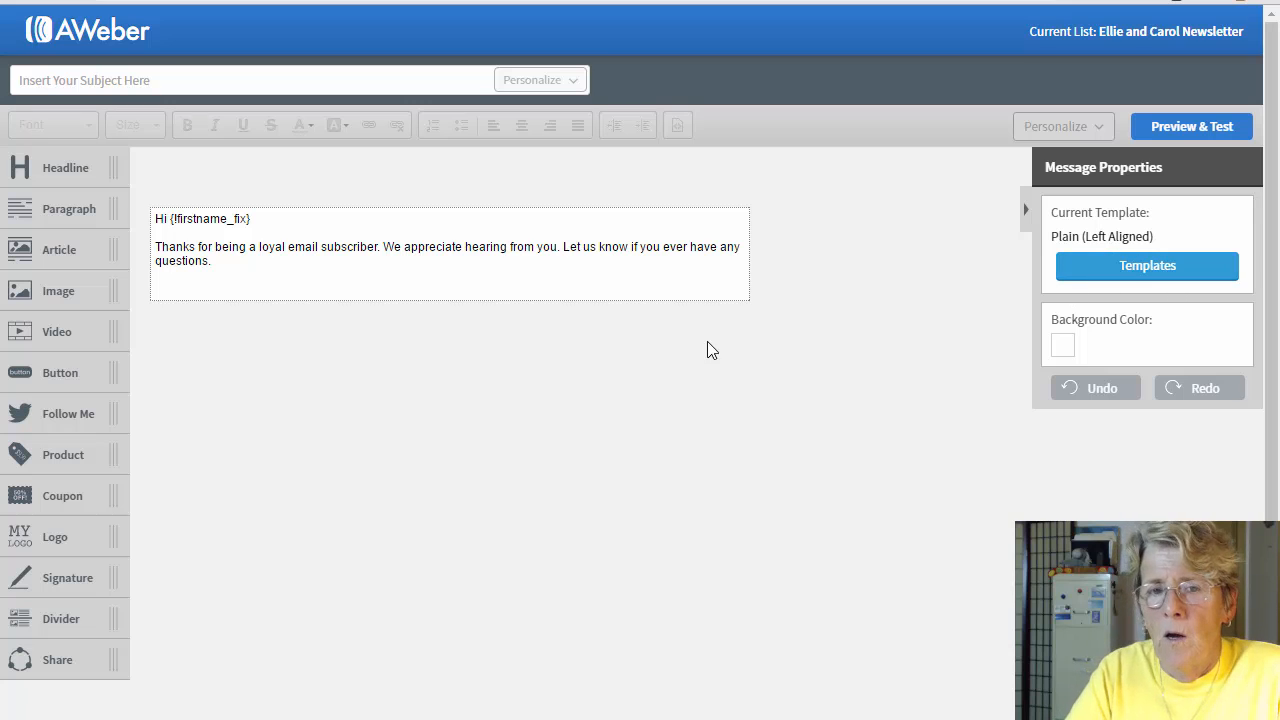
click(1137, 278)
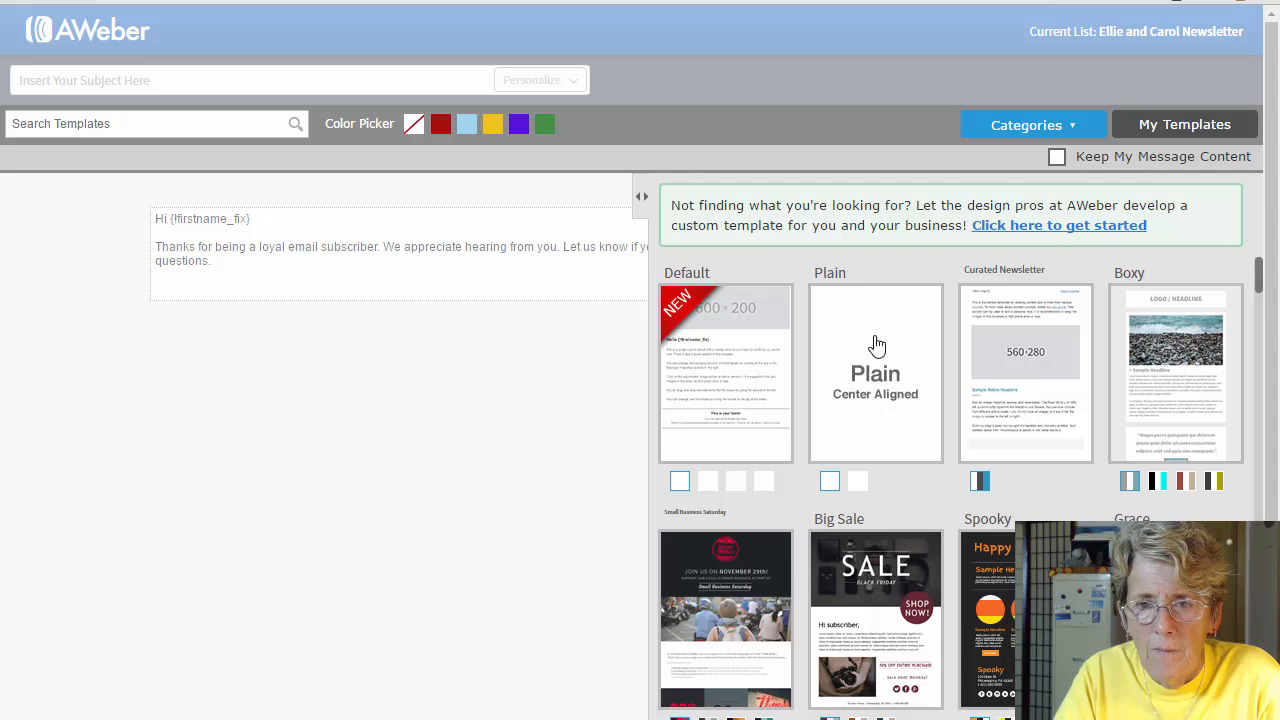
Step: Apply the Plain (Left Aligned) template to the email
click(858, 482)
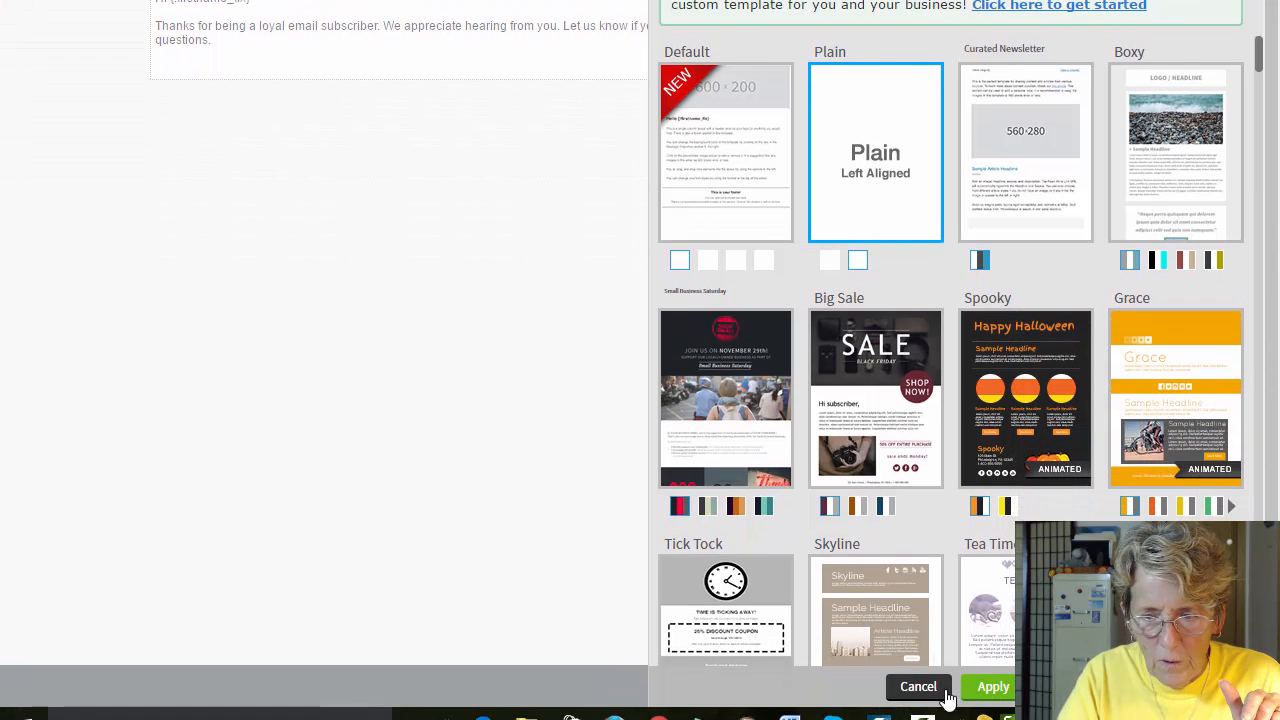
click(995, 694)
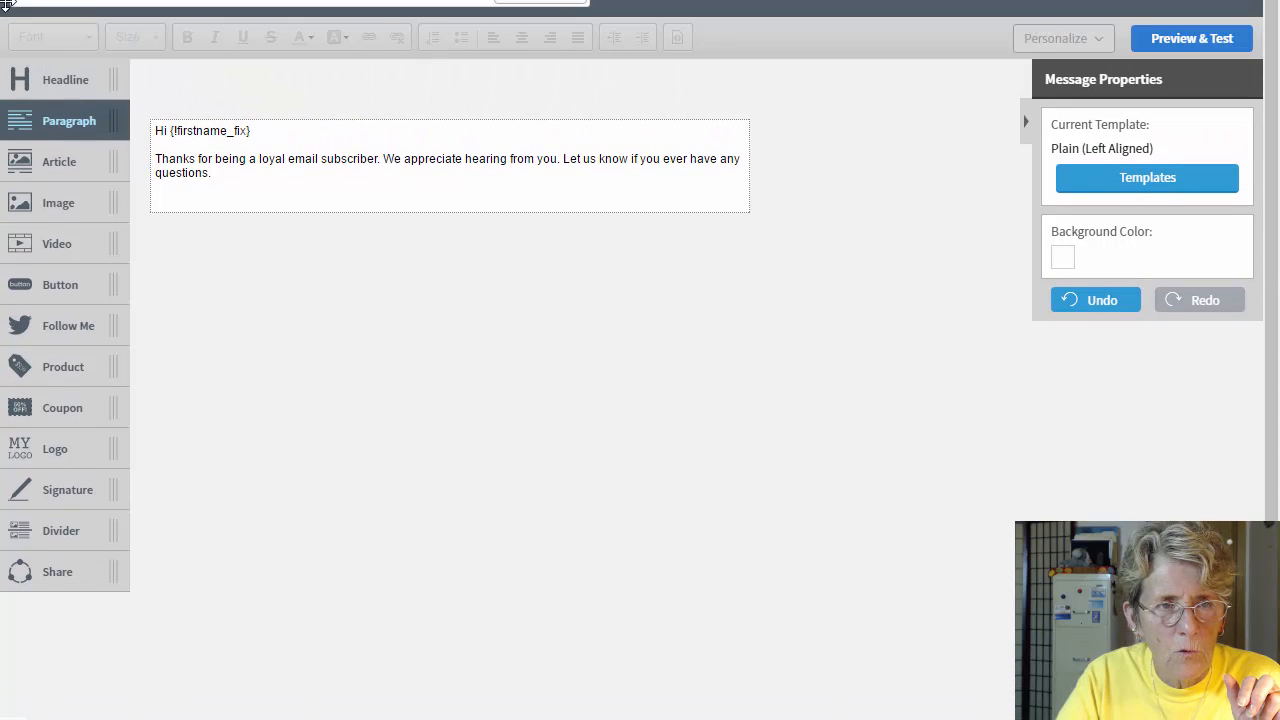
Step: Delete the {!firstname_fix} merge tag from the greeting, leaving just 'Hi'
click(177, 56)
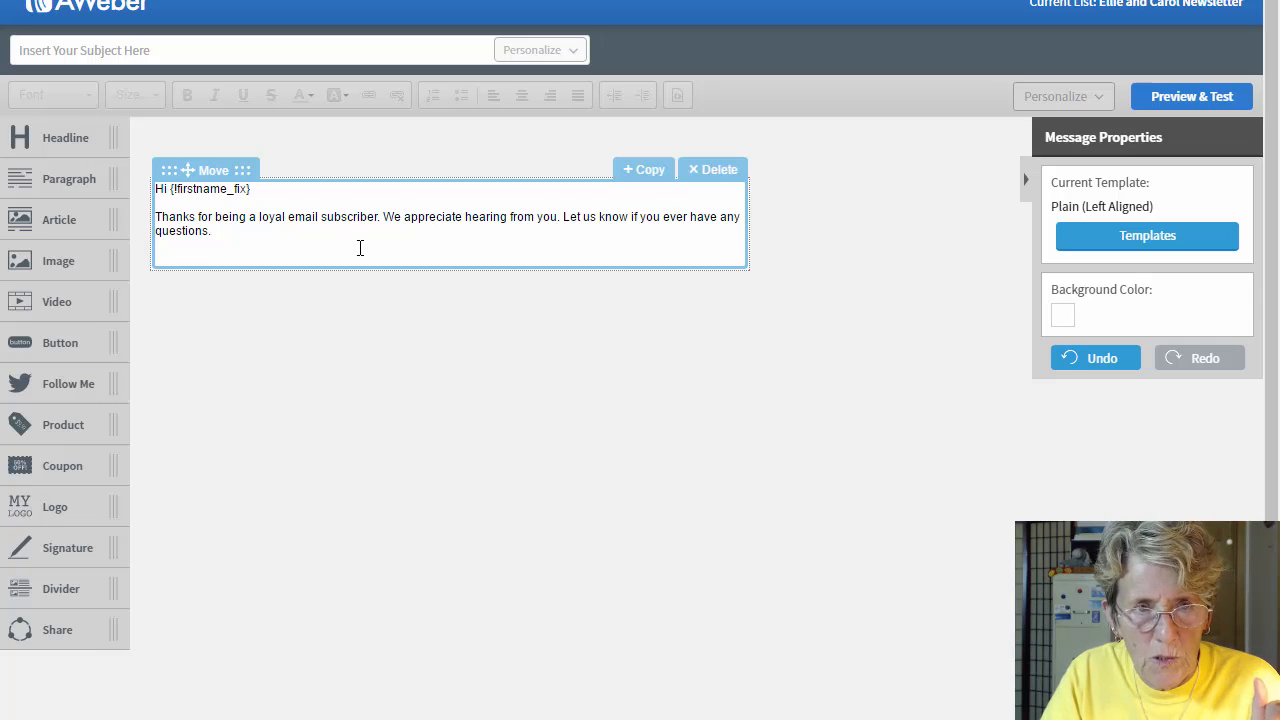
click(285, 216)
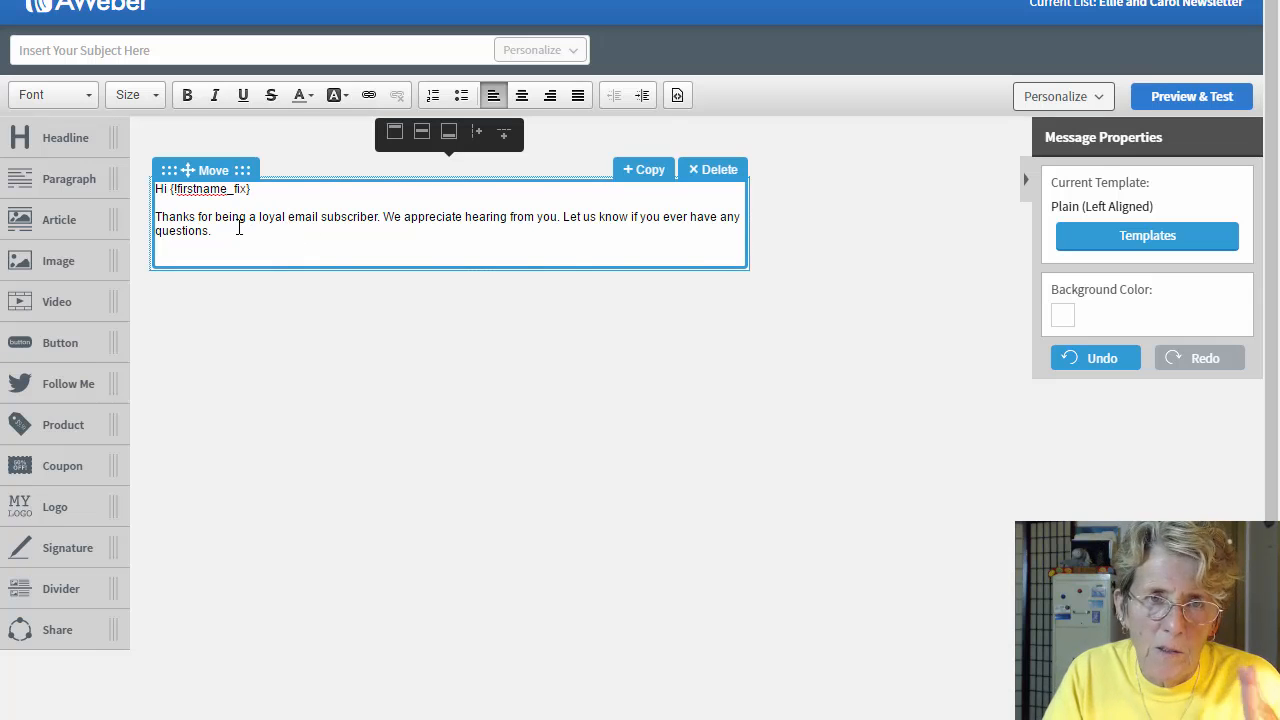
click(254, 191)
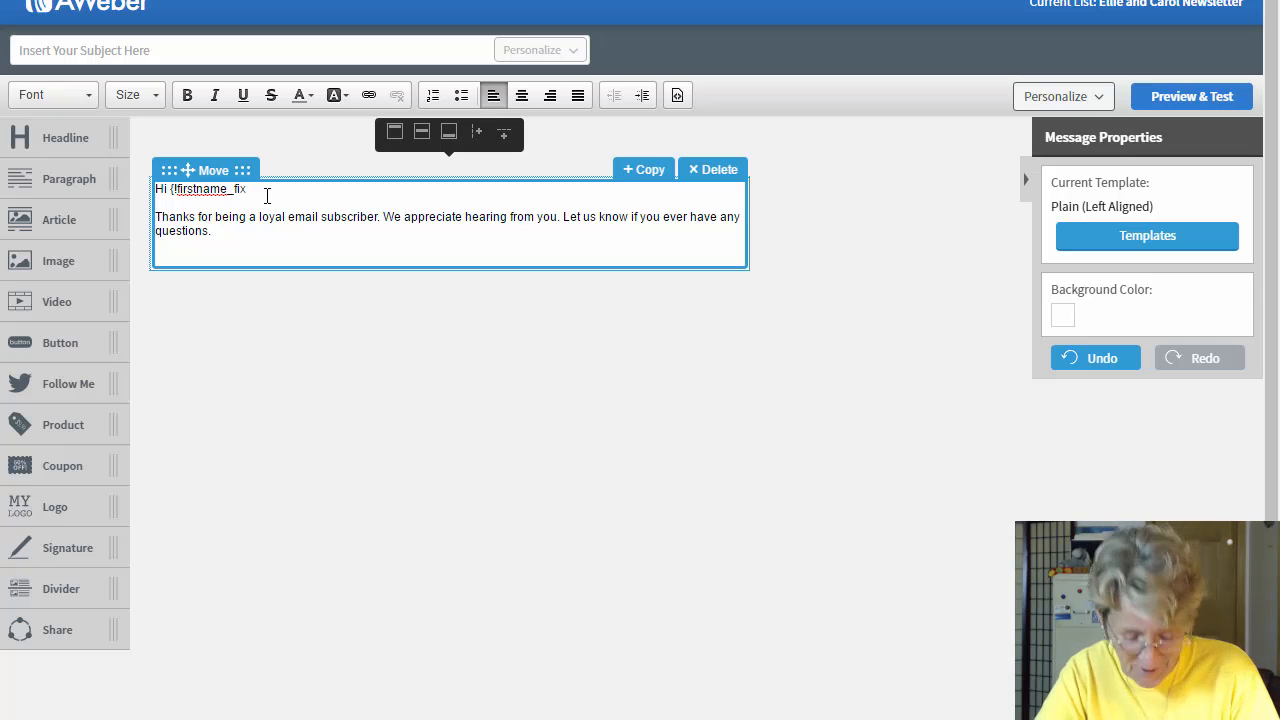
key(BackSpace)
key(BackSpace)
key(BackSpace)
key(BackSpace)
key(BackSpace)
key(BackSpace)
key(BackSpace)
key(BackSpace)
key(BackSpace)
key(BackSpace)
key(BackSpace)
key(BackSpace)
key(BackSpace)
key(BackSpace)
key(BackSpace)
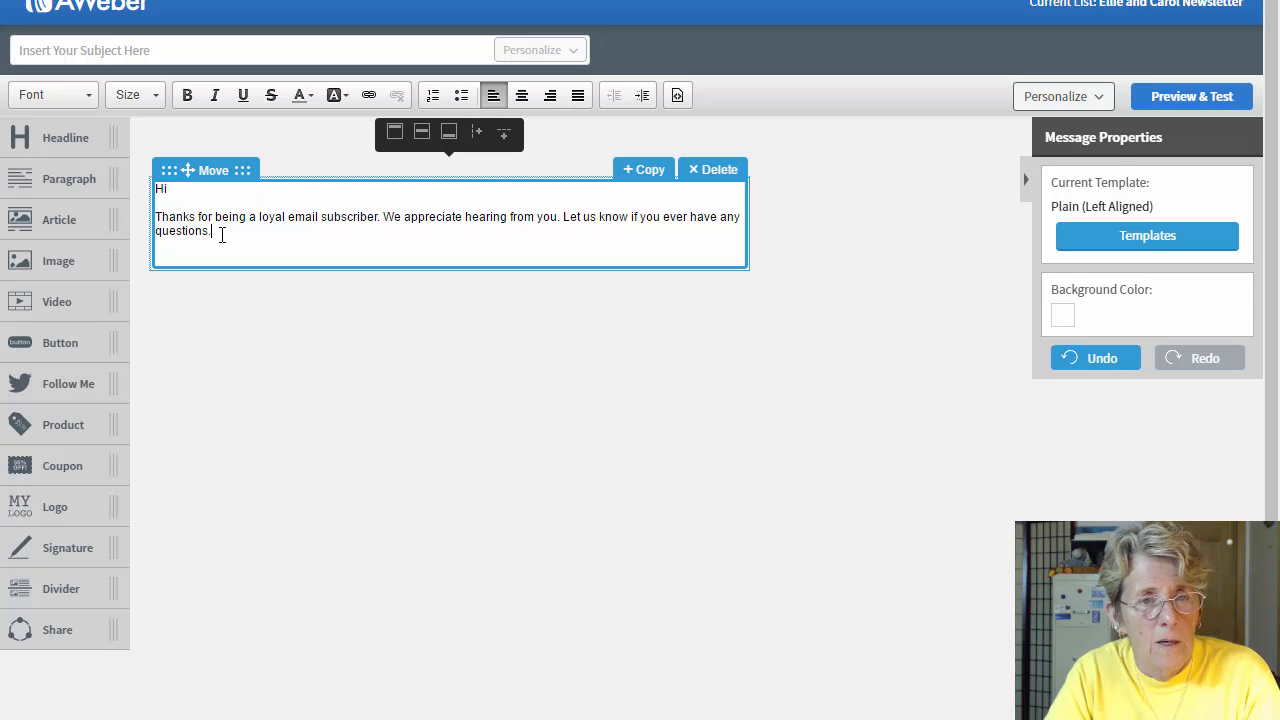
Step: Set all text in the greeting block to Tahoma, size 16
drag(222, 234, 155, 193)
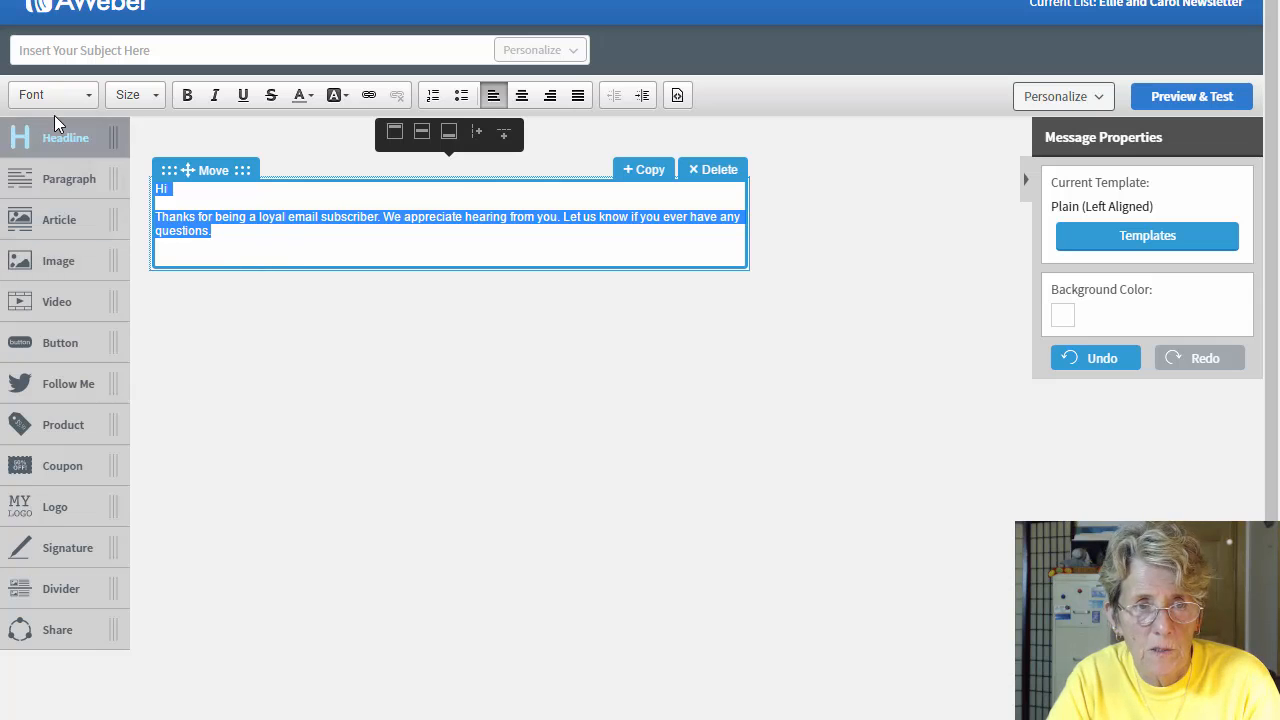
click(90, 97)
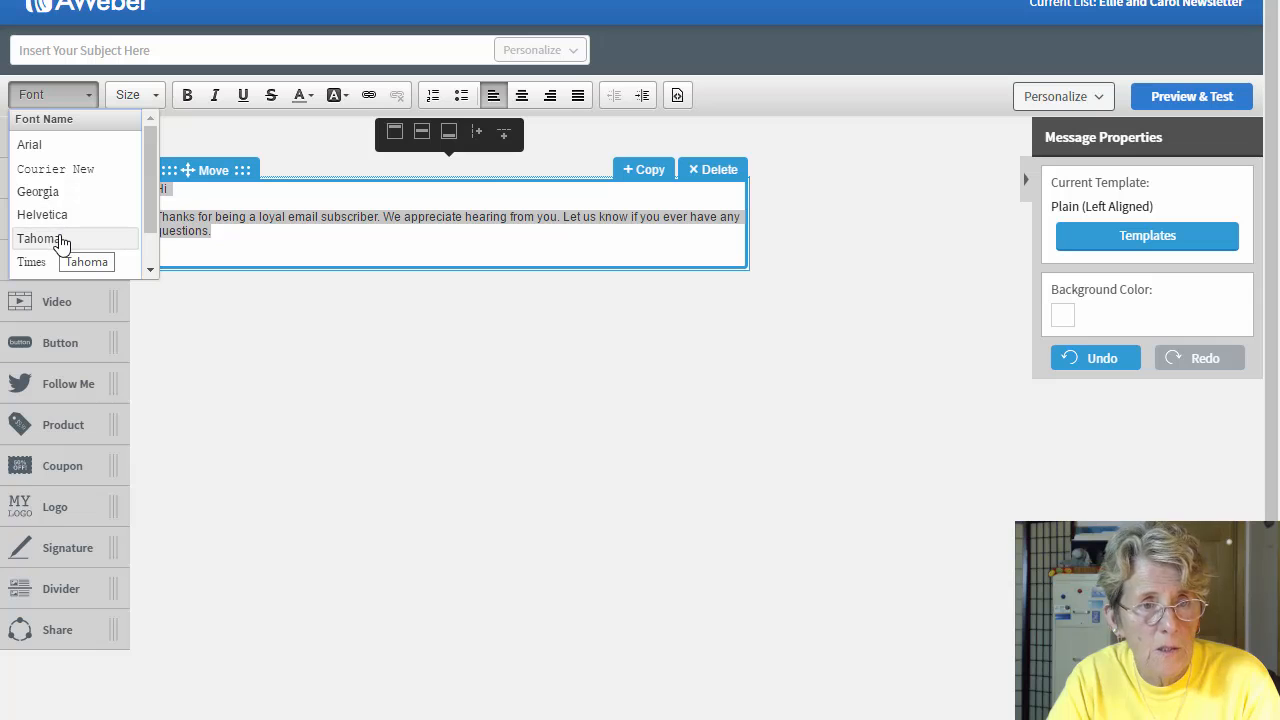
drag(150, 227, 149, 258)
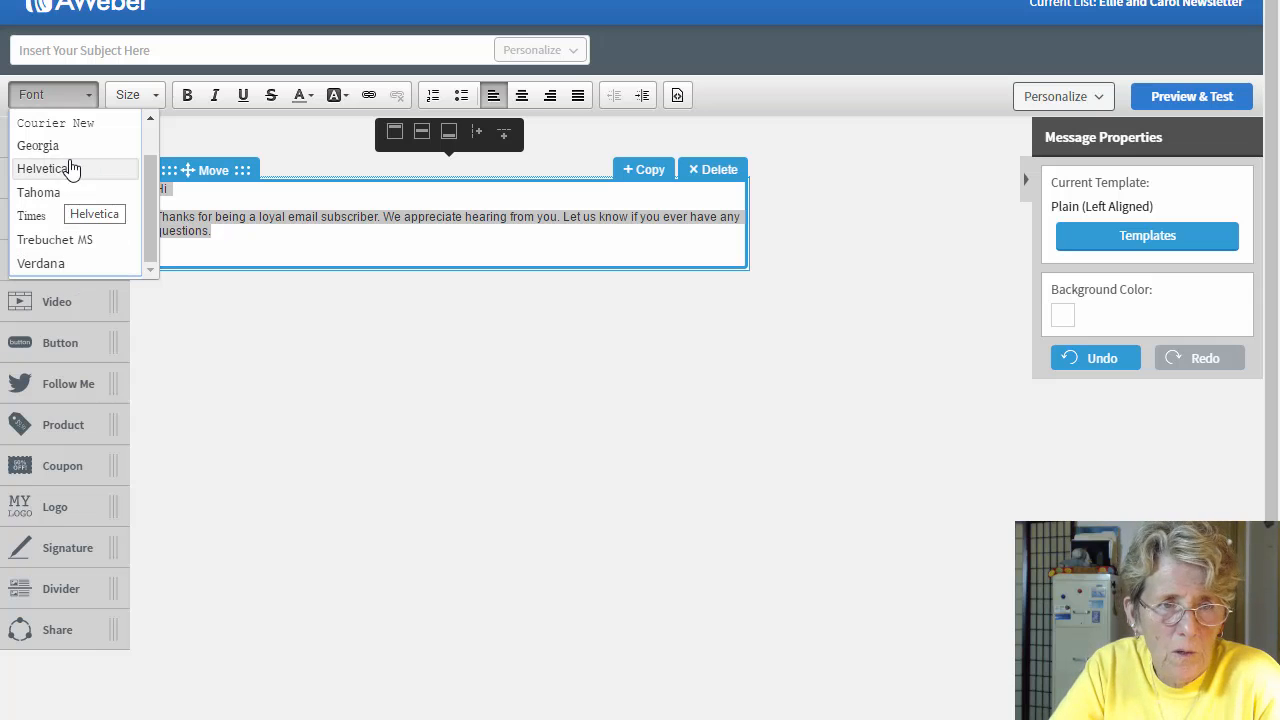
click(44, 192)
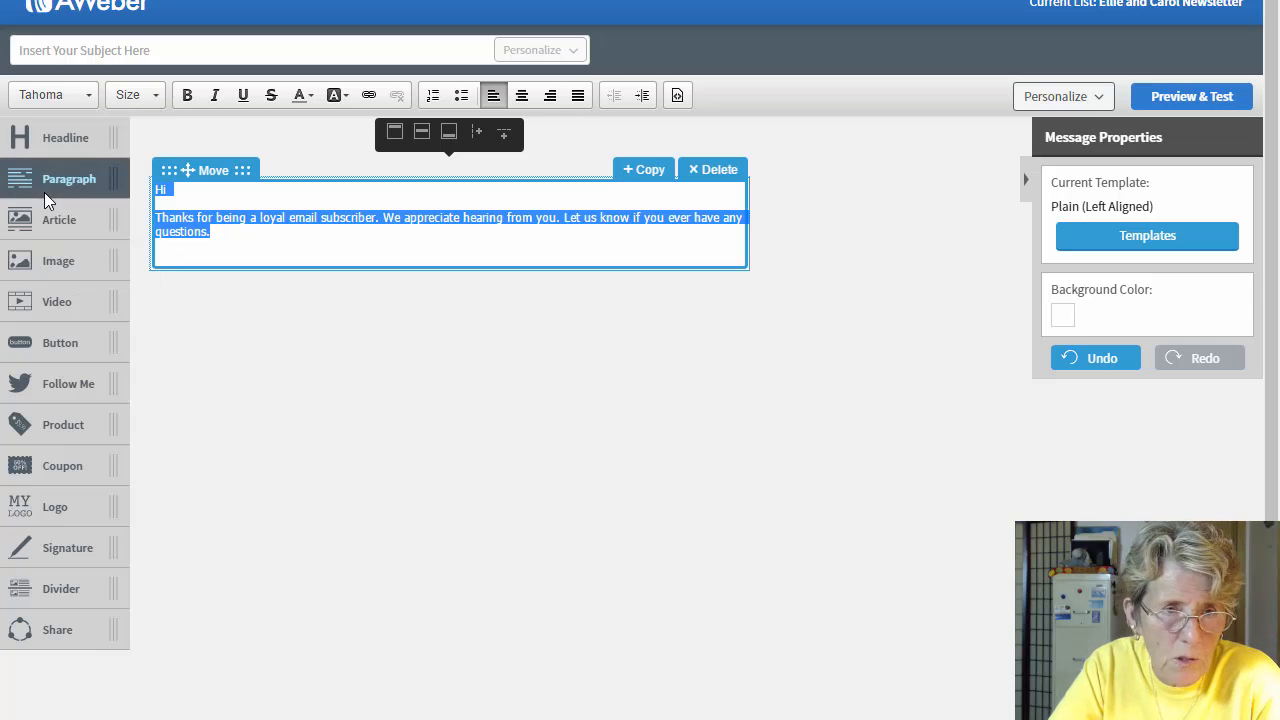
click(157, 97)
drag(214, 146, 311, 202)
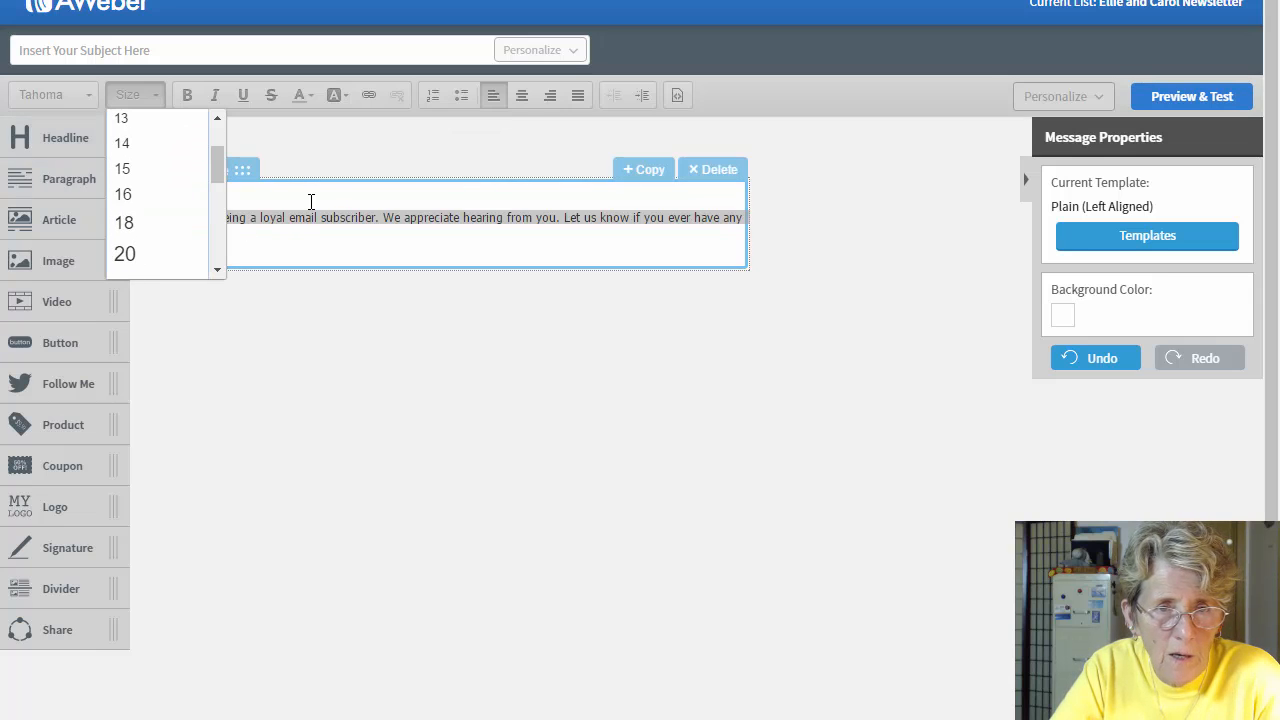
click(123, 195)
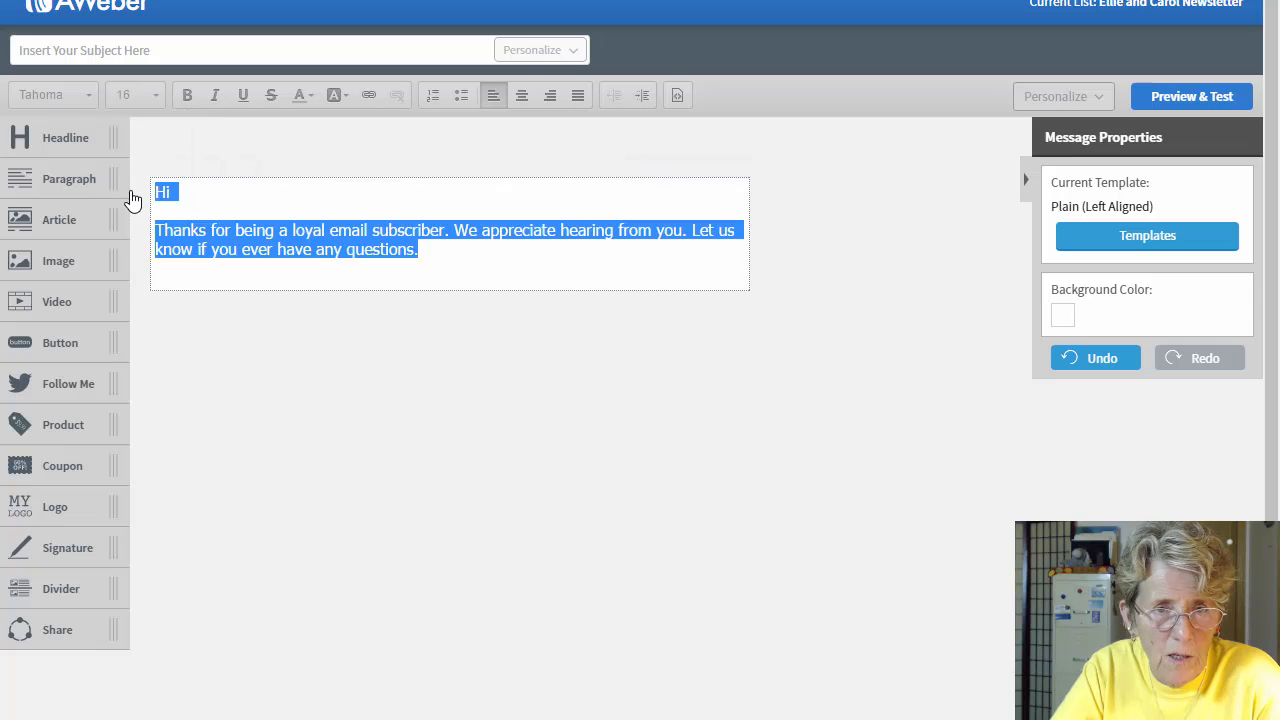
click(336, 240)
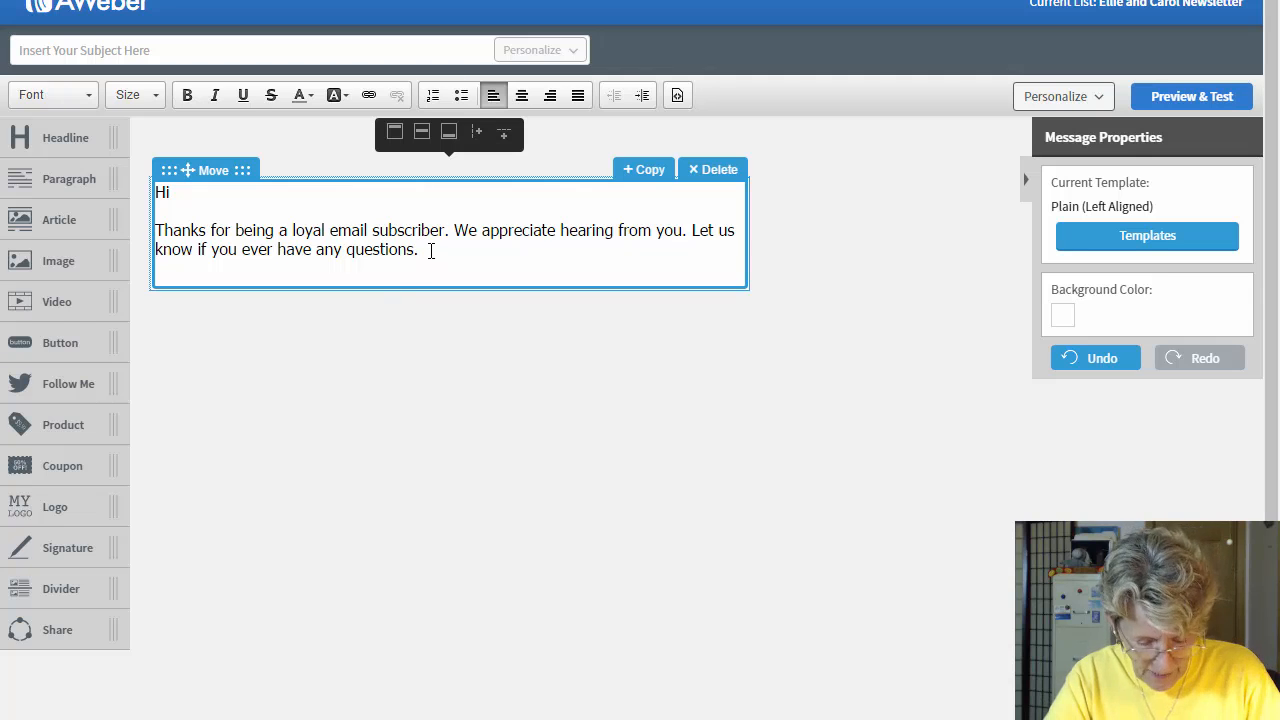
Step: Erase the thank-you paragraph and add blank lines below 'Hi'
drag(431, 251, 192, 231)
text(\\)
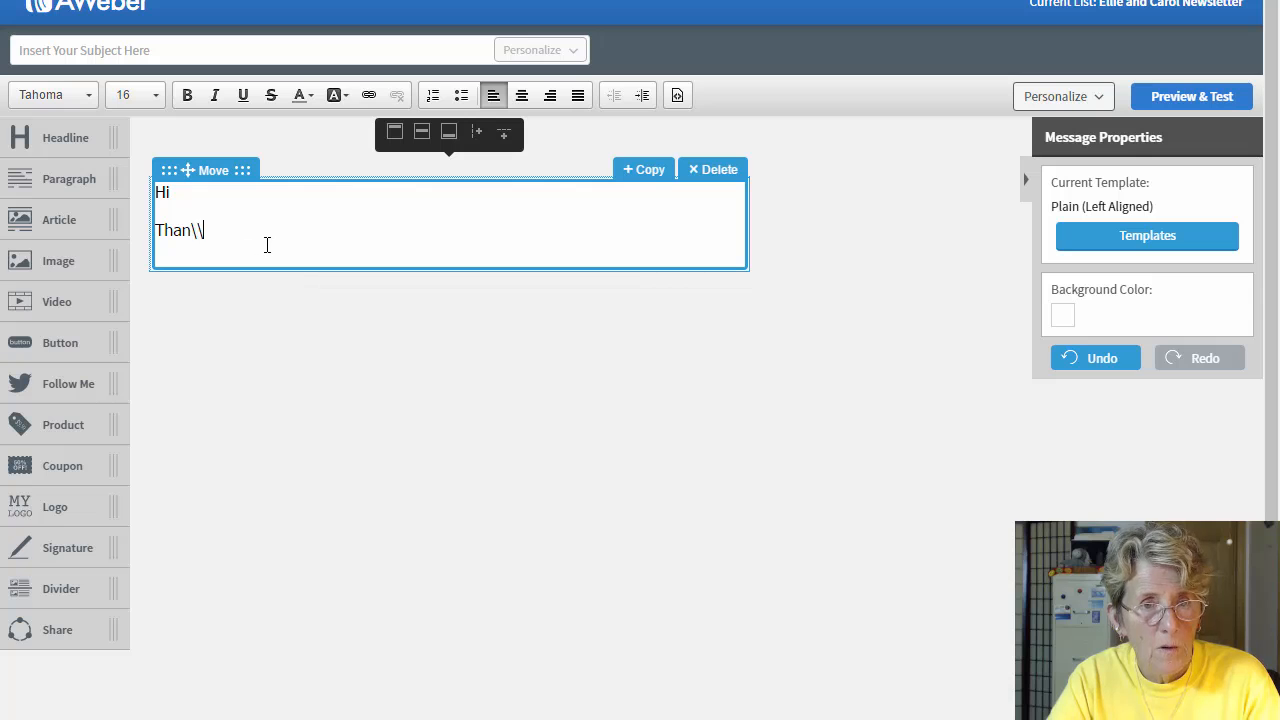
key(BackSpace)
key(BackSpace)
key(BackSpace)
key(BackSpace)
key(BackSpace)
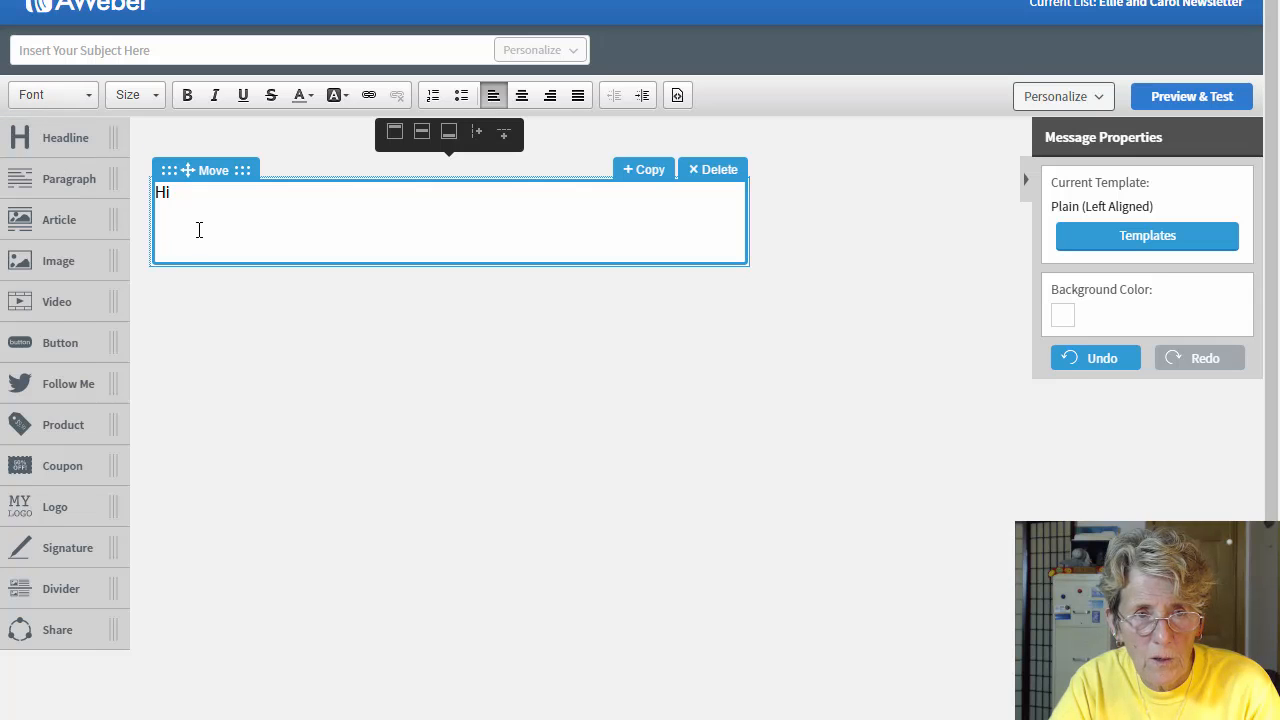
key(BackSpace)
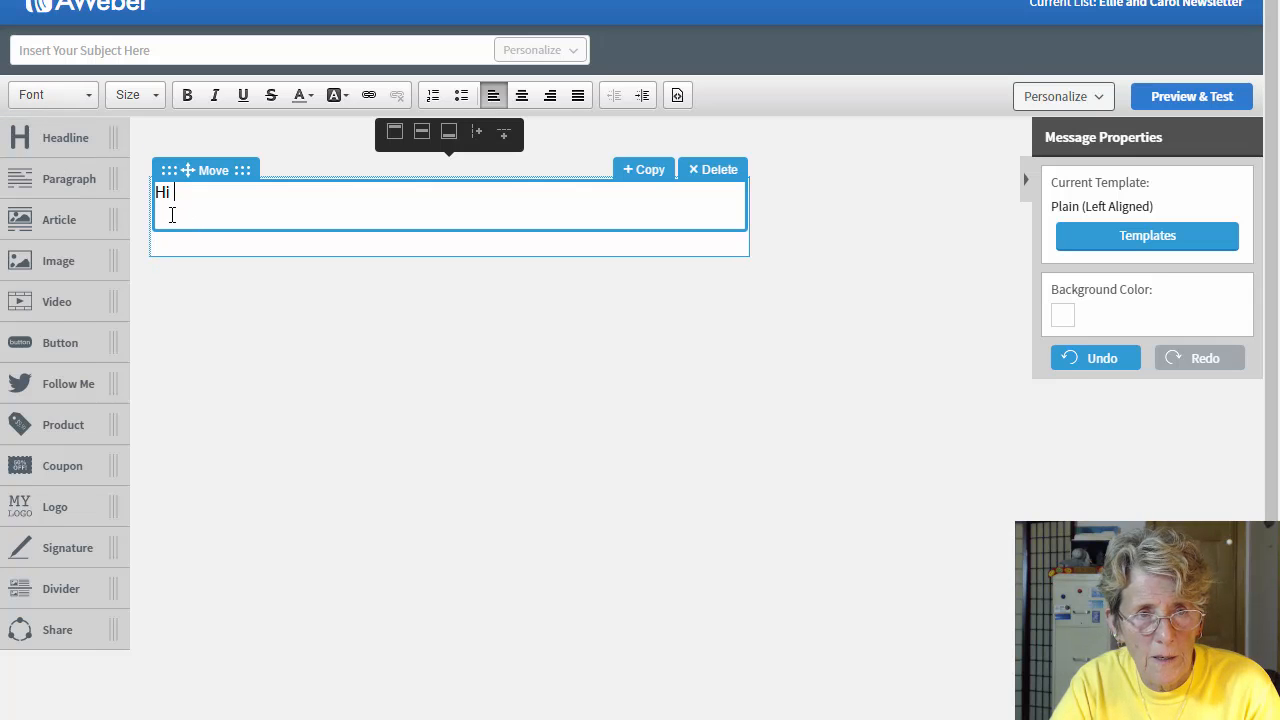
click(203, 217)
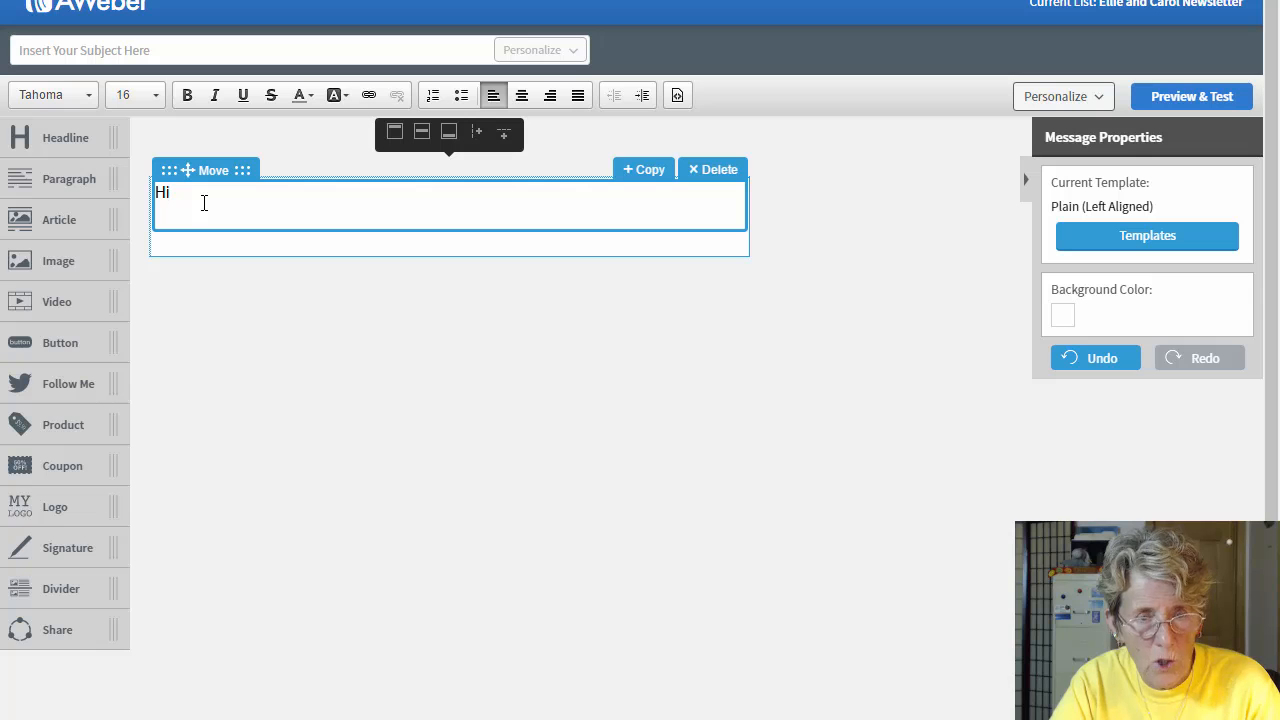
key(Return)
key(Return)
key(Return)
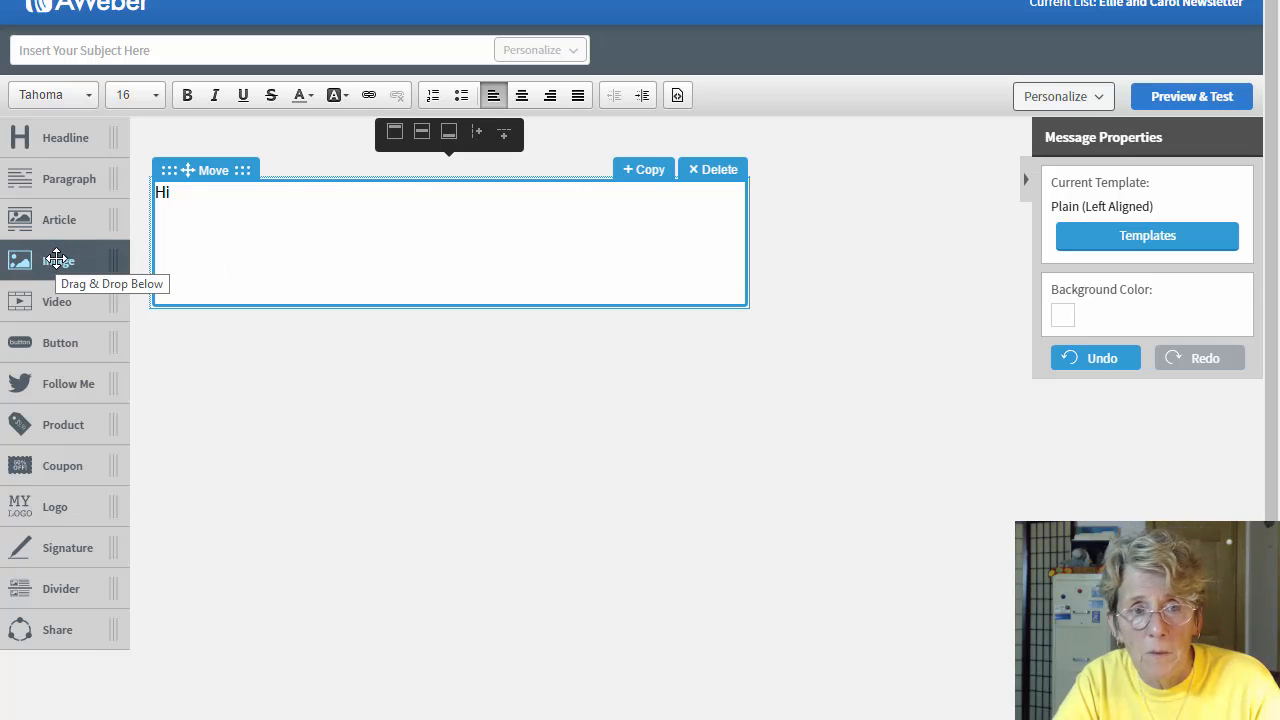
Step: Drop an Image block beneath the 'Hi' text block
drag(57, 258, 402, 338)
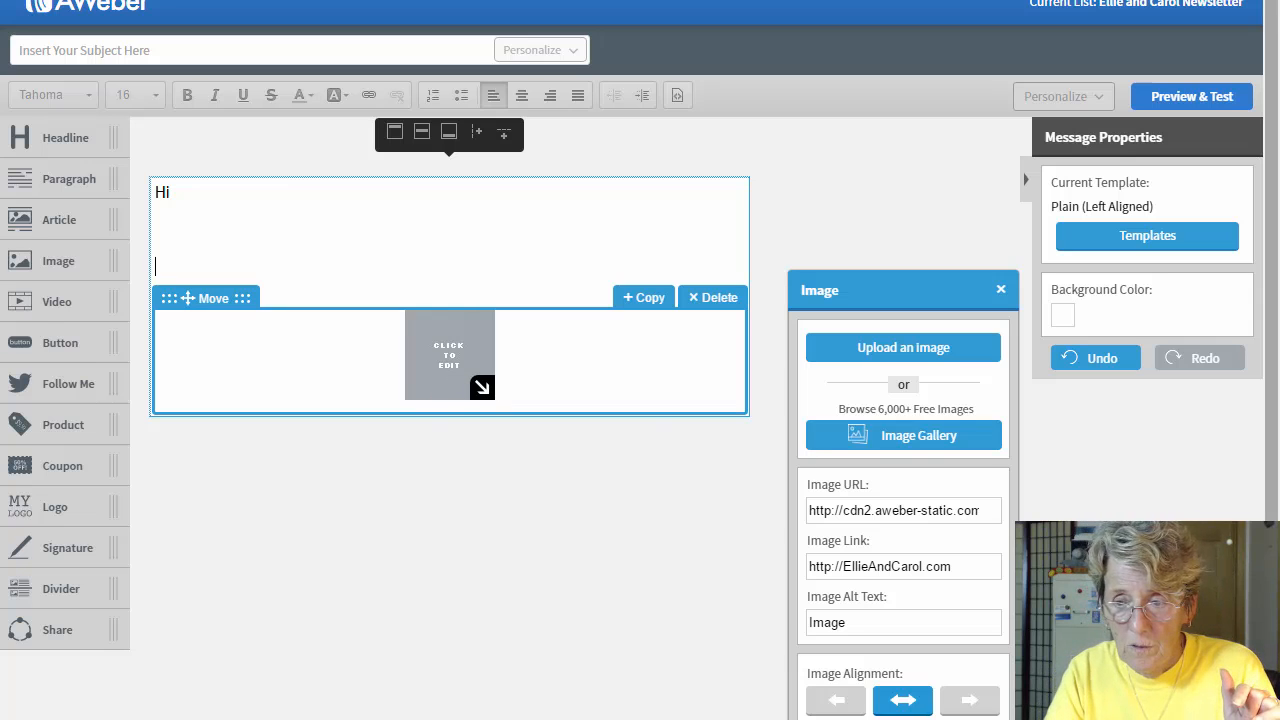
scroll(809, 449, down, 1)
scroll(903, 580, down, 2)
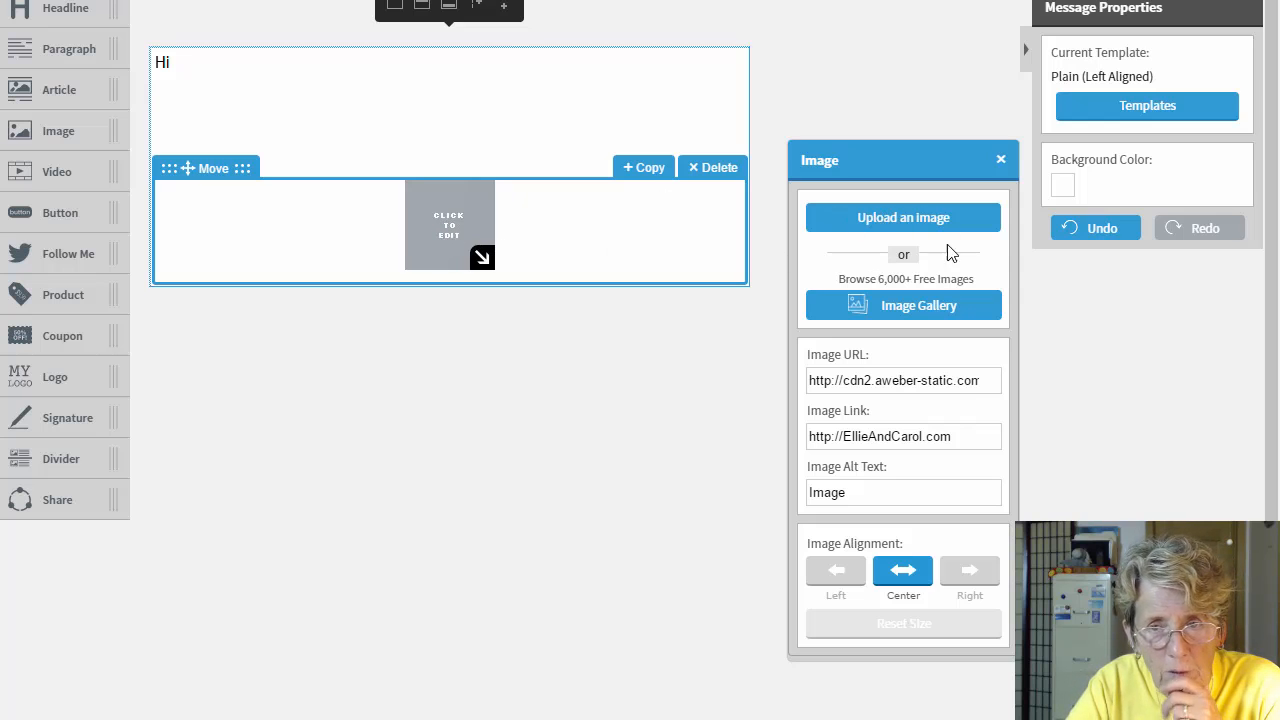
click(920, 305)
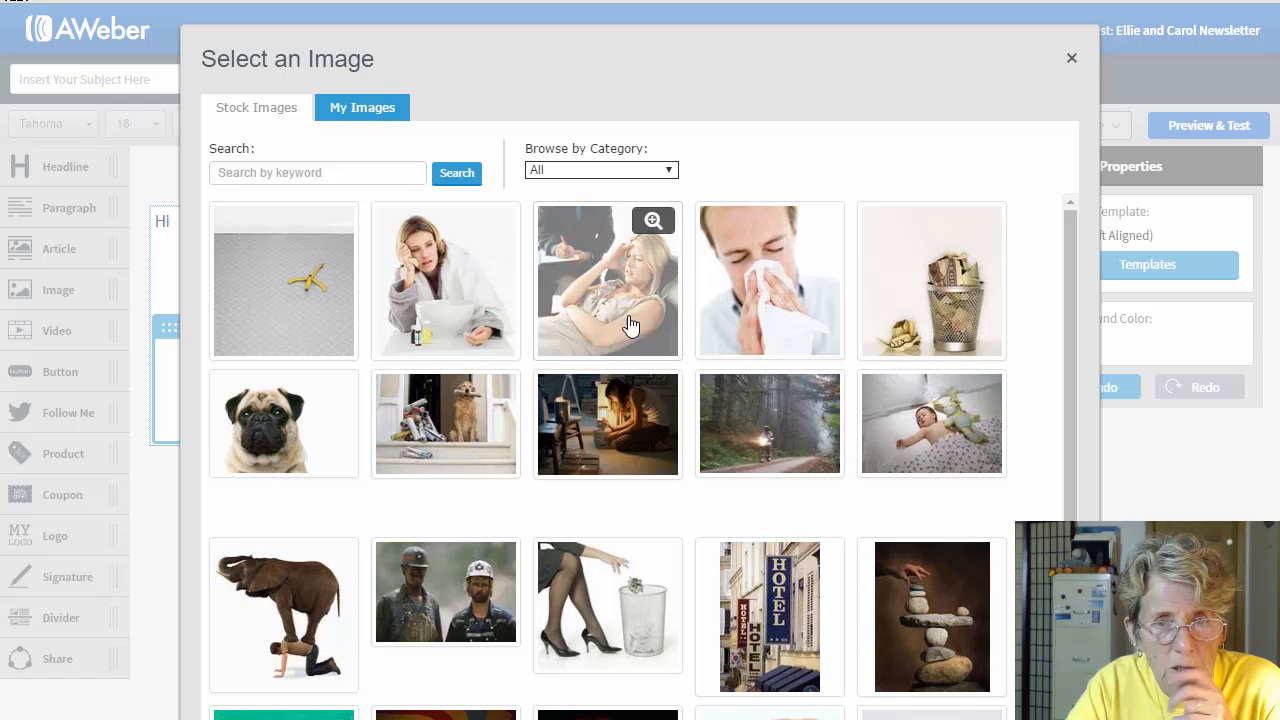
click(340, 108)
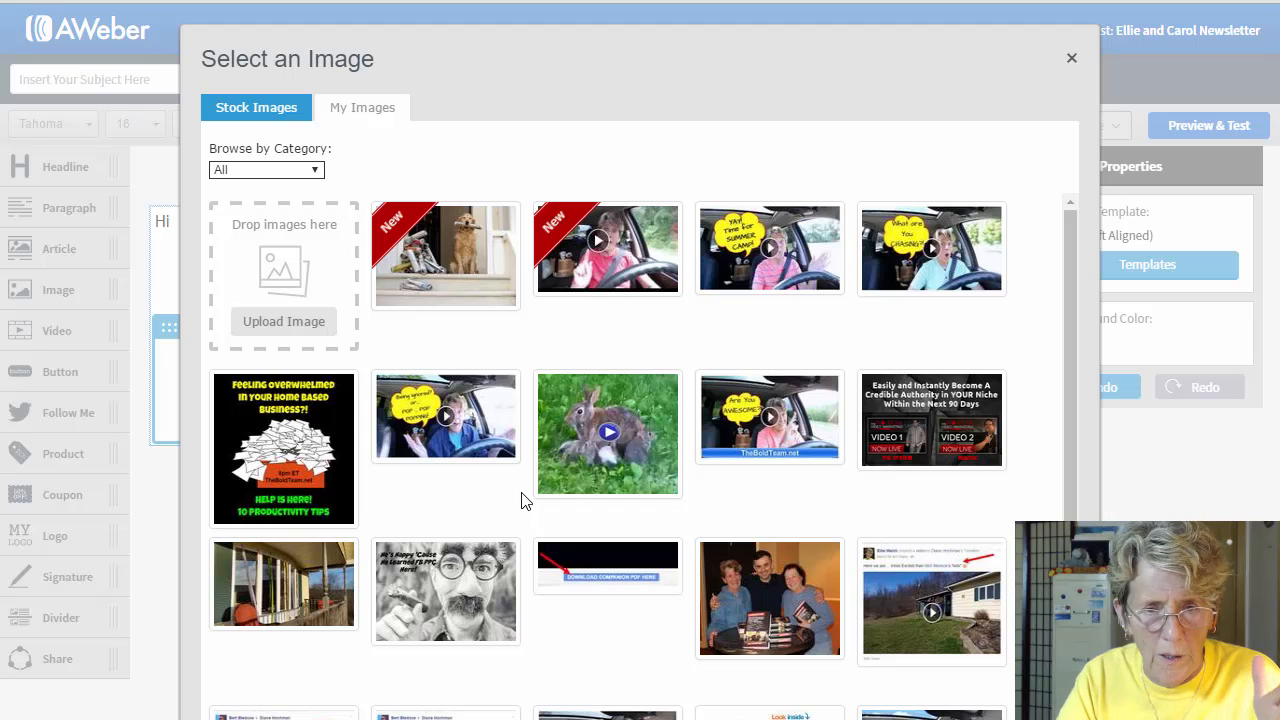
scroll(640, 450, down, 1)
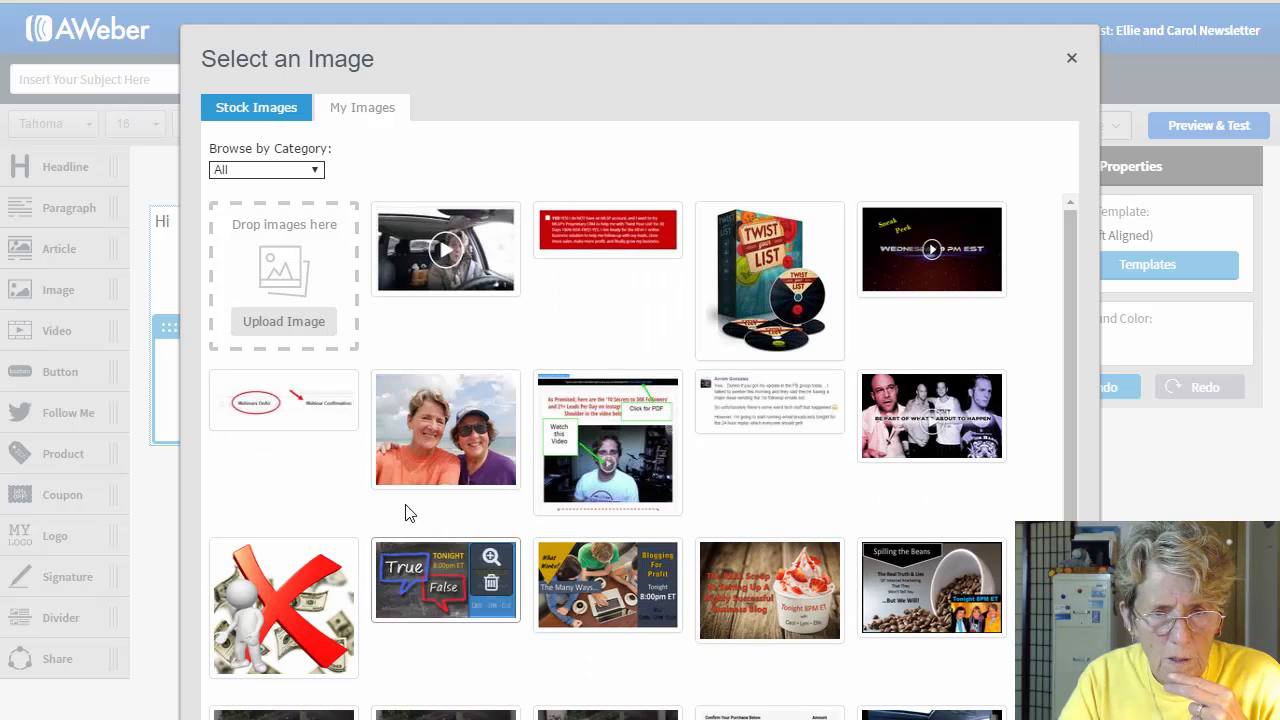
click(430, 437)
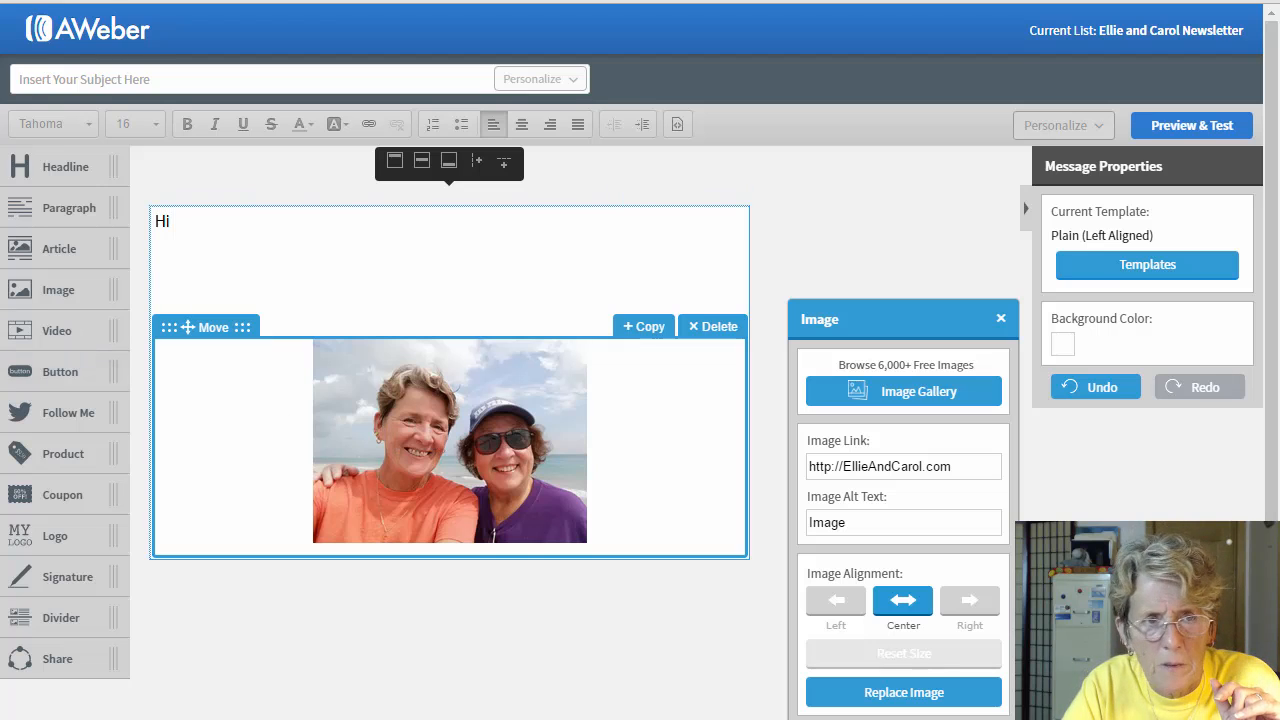
scroll(449, 411, down, 1)
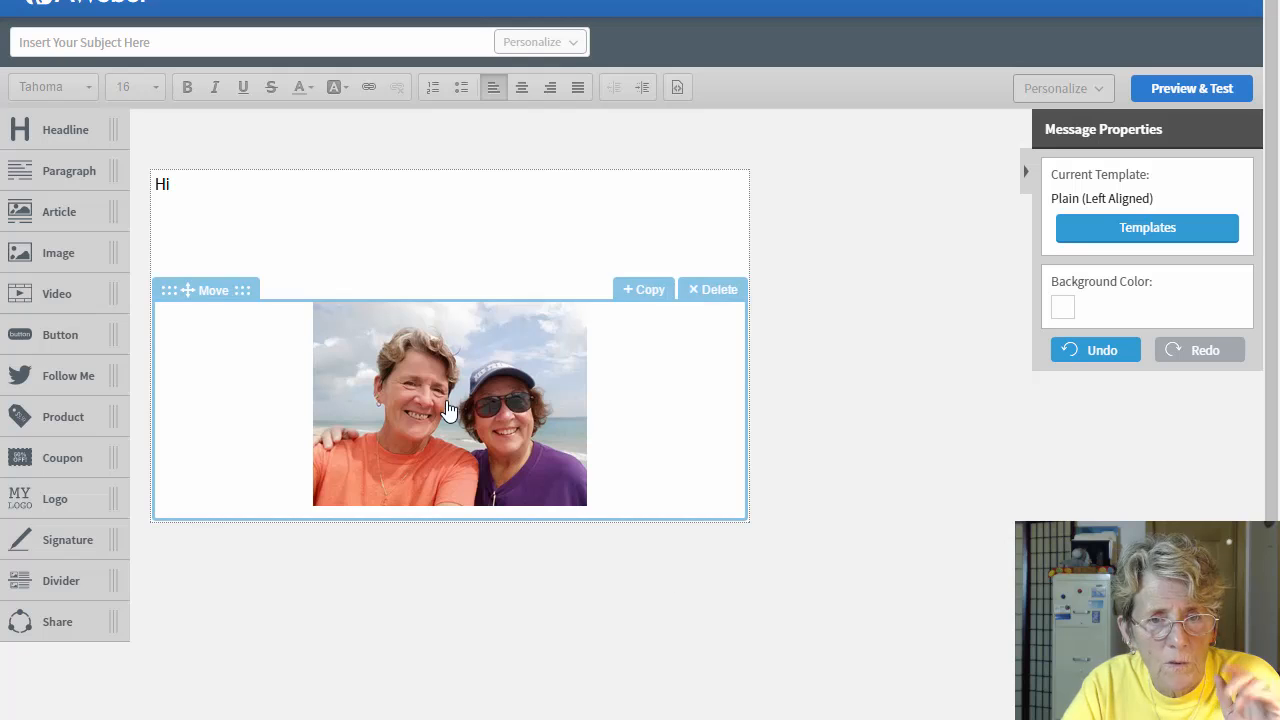
Step: Replace the photo's 'Image' alt text with 'Turn Your Images ON'
click(449, 411)
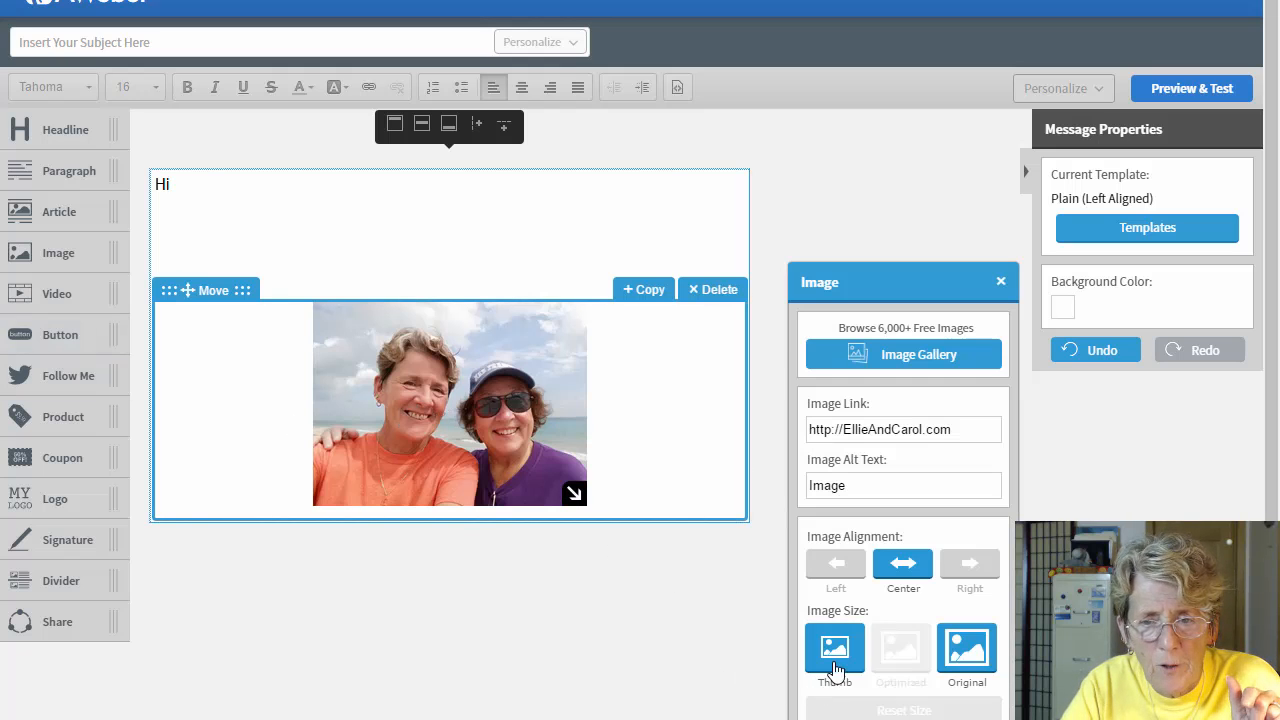
double_click(866, 487)
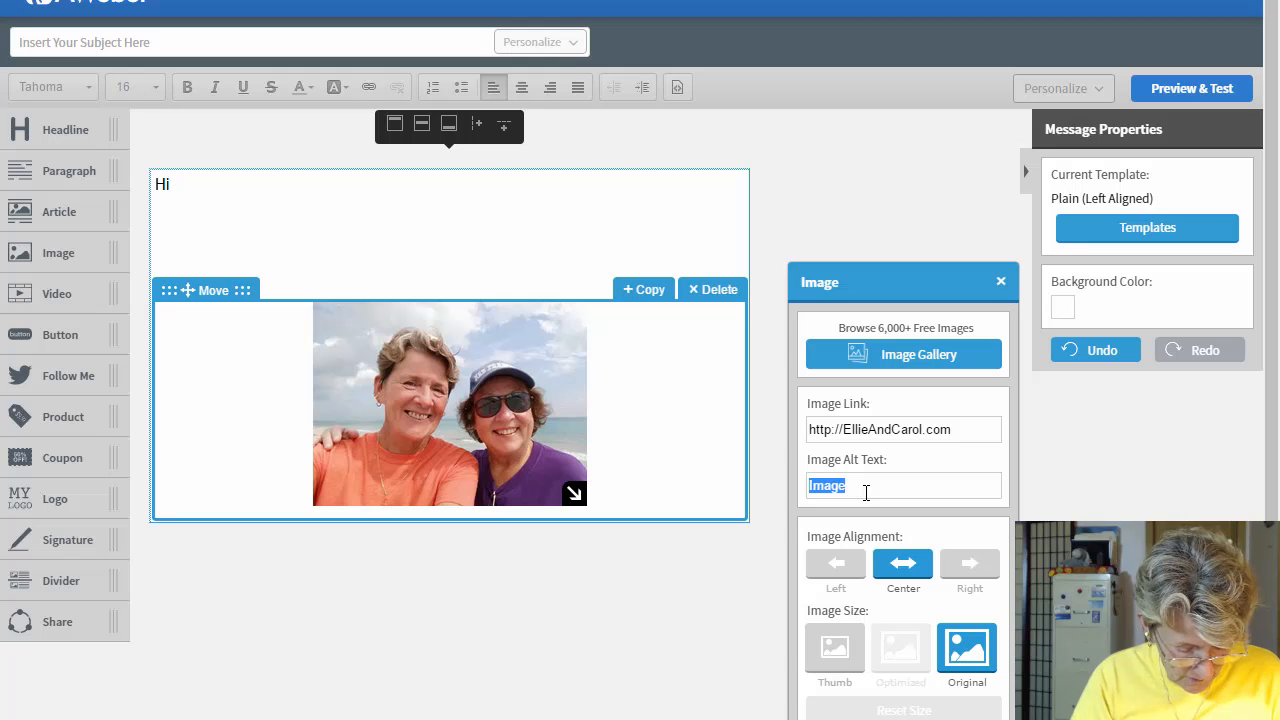
text(Turn Your)
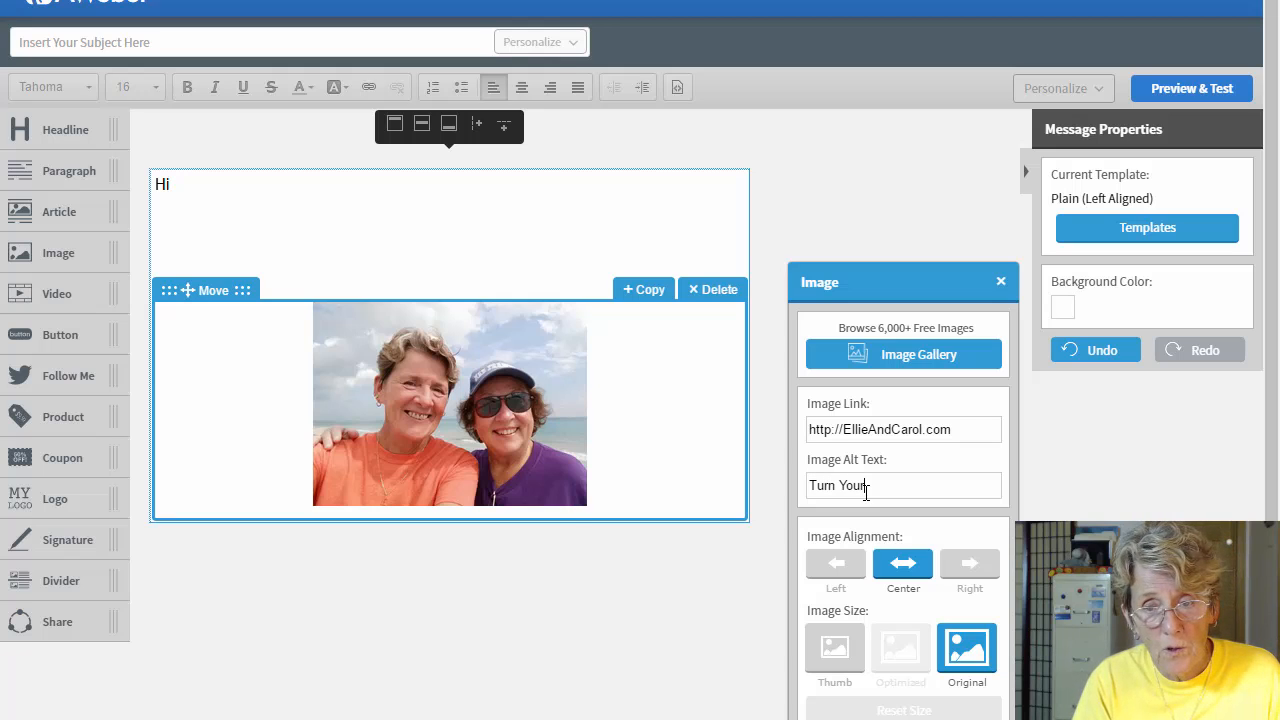
text( Images ON)
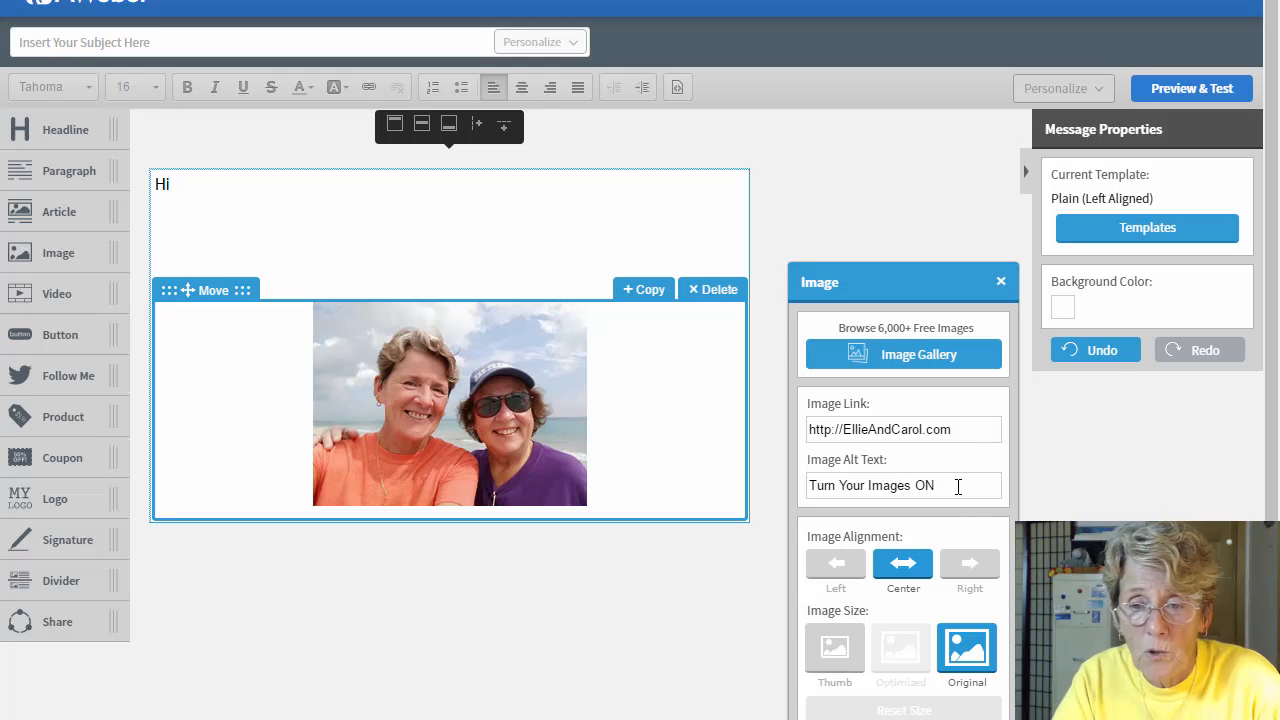
click(838, 572)
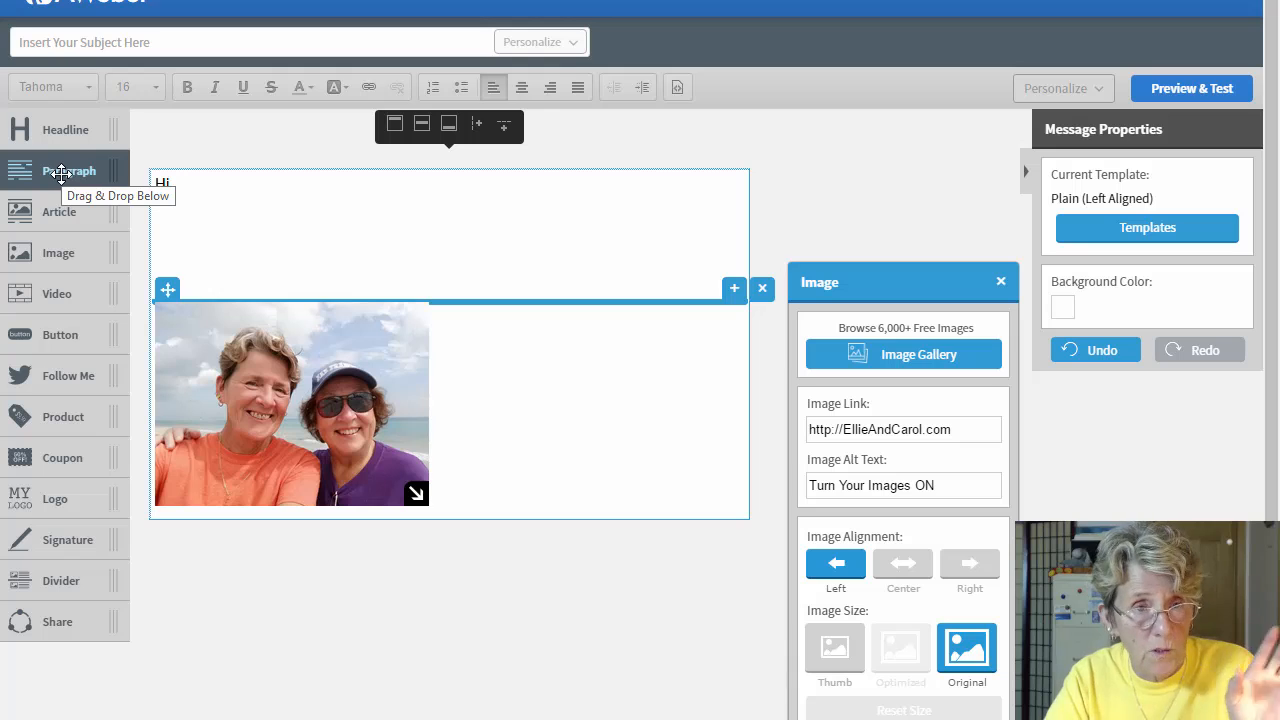
drag(61, 172, 514, 343)
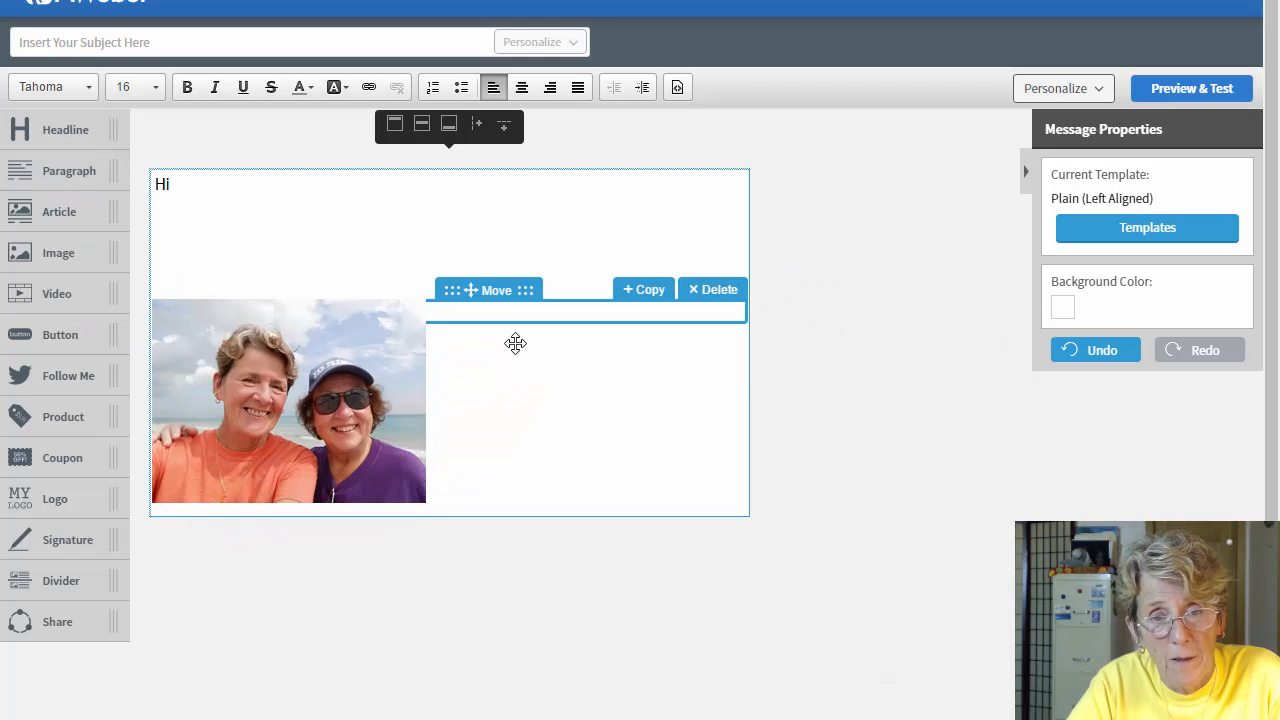
click(709, 295)
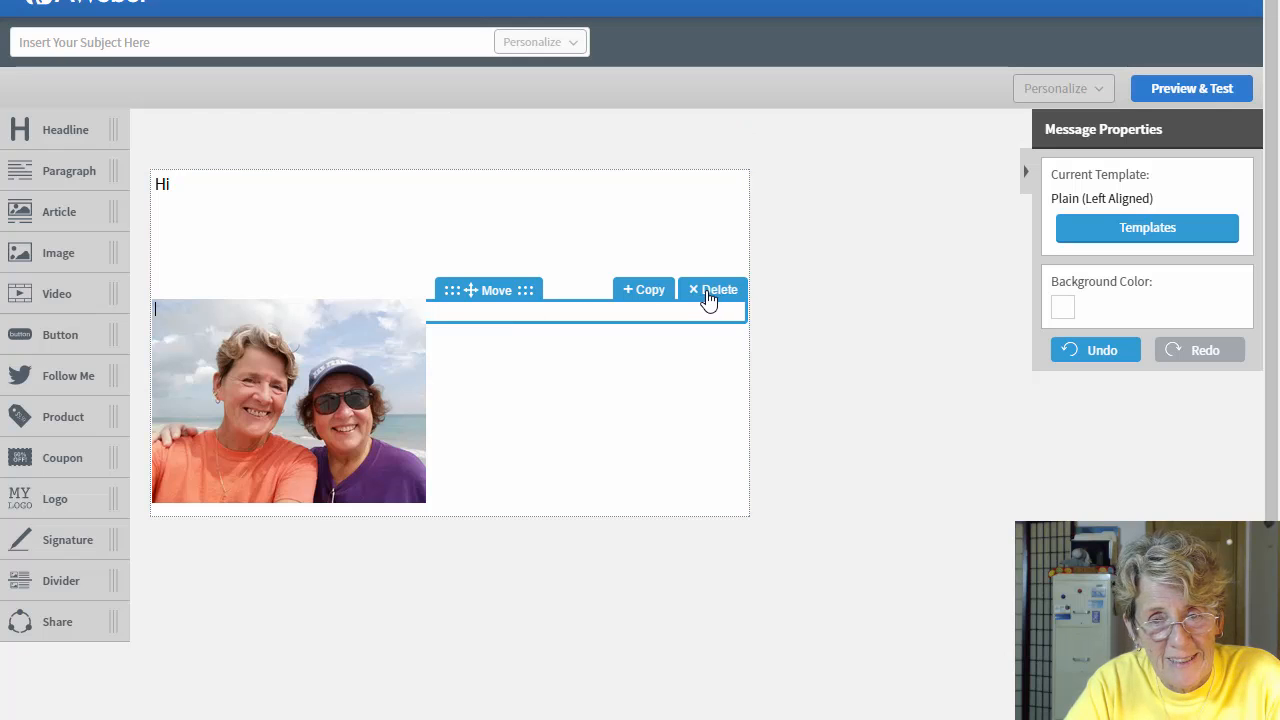
click(295, 400)
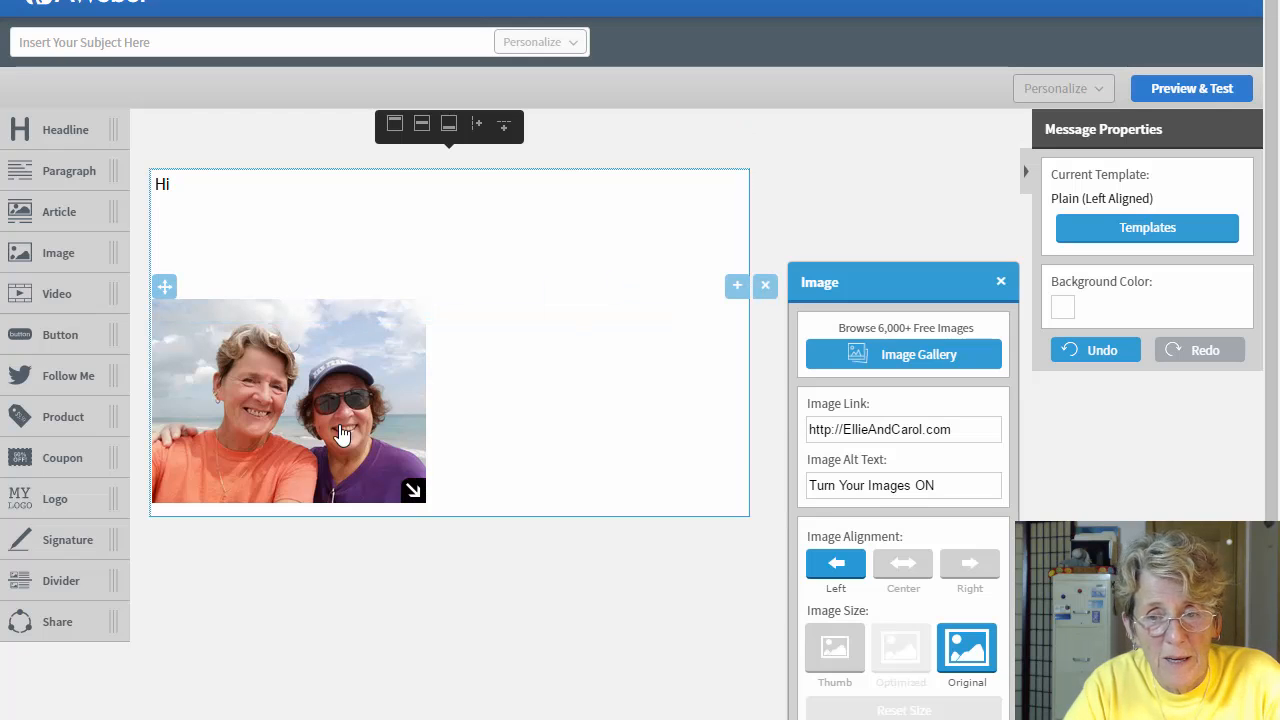
click(905, 567)
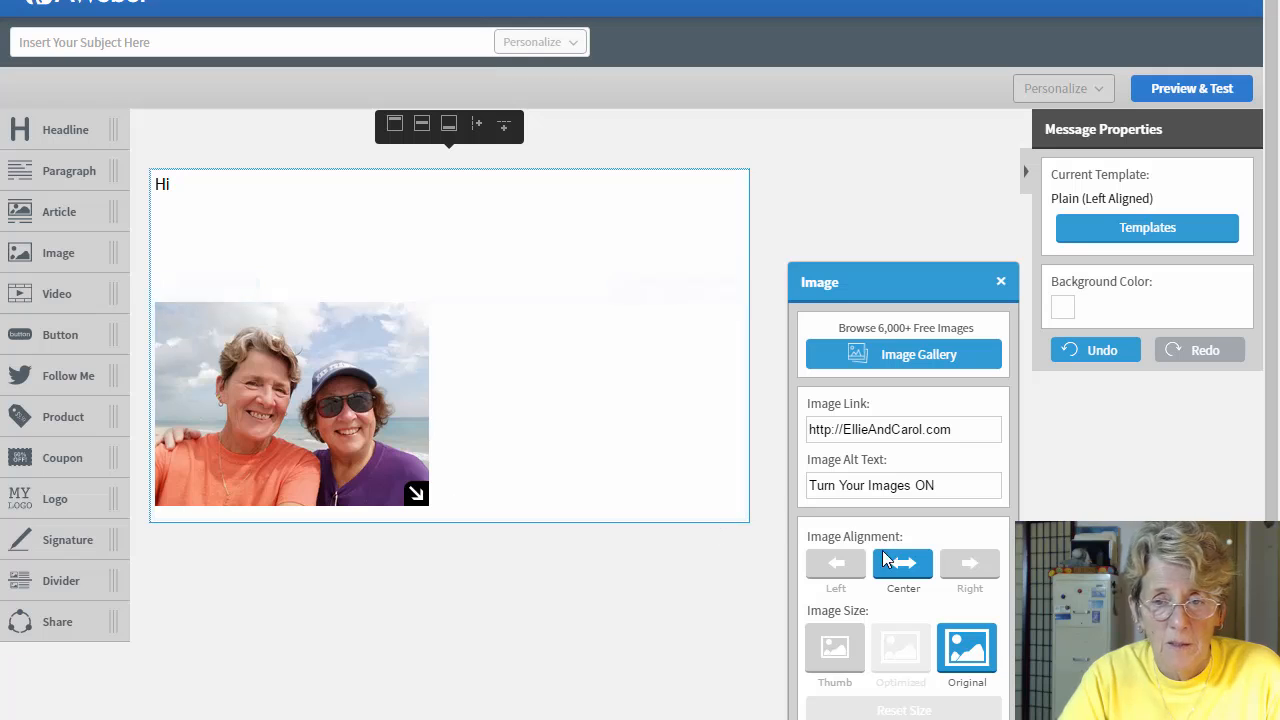
click(486, 500)
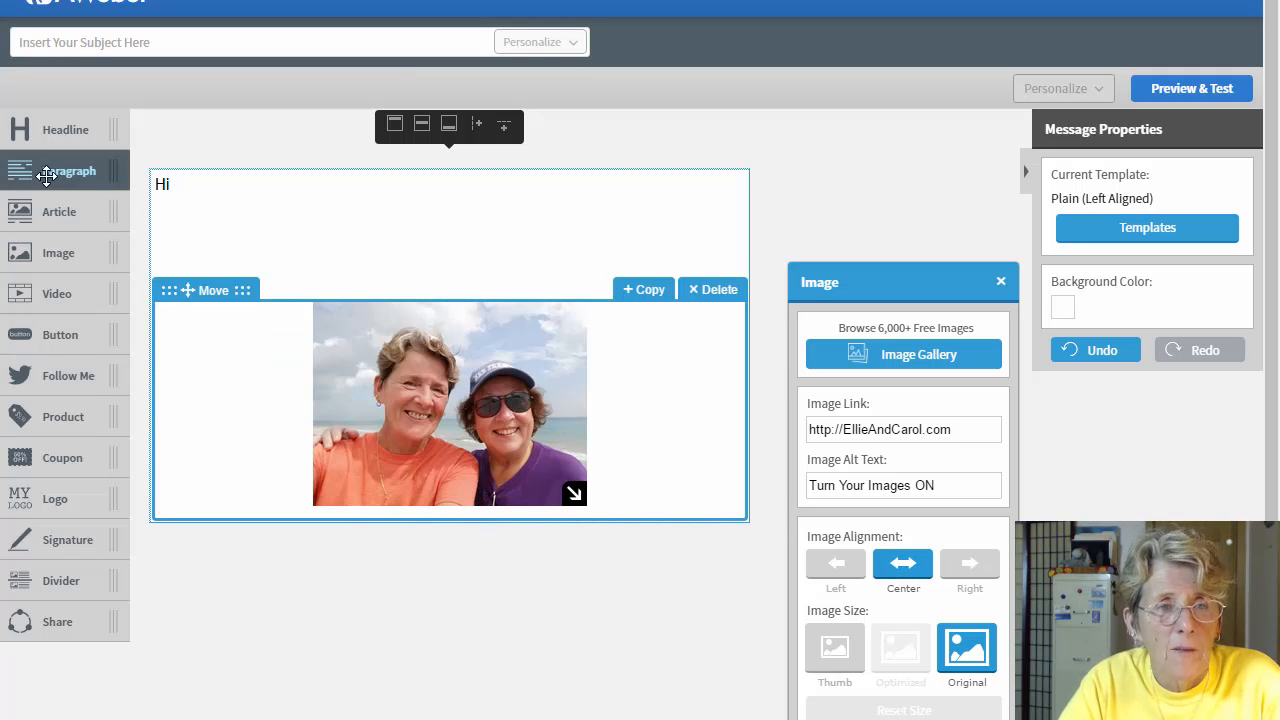
Step: Add a paragraph under the photo with a bold 'PS:' and two lines of plain test text
drag(44, 171, 334, 564)
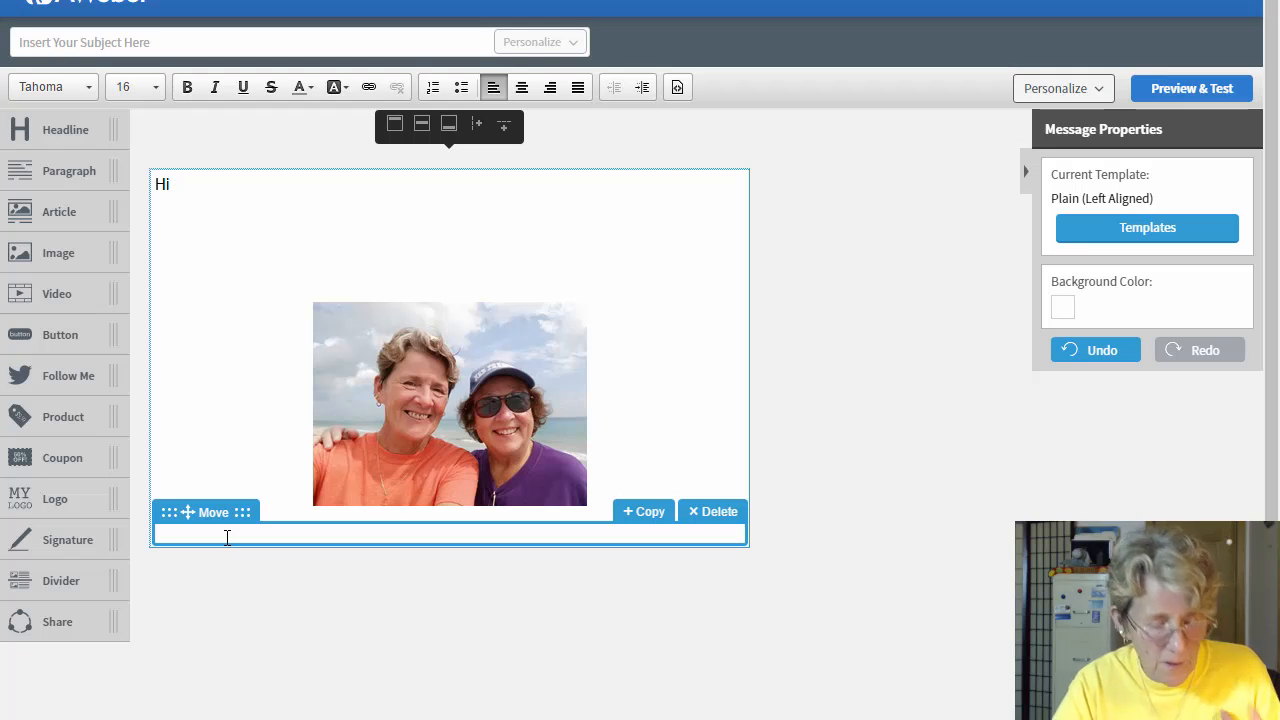
text(PS:)
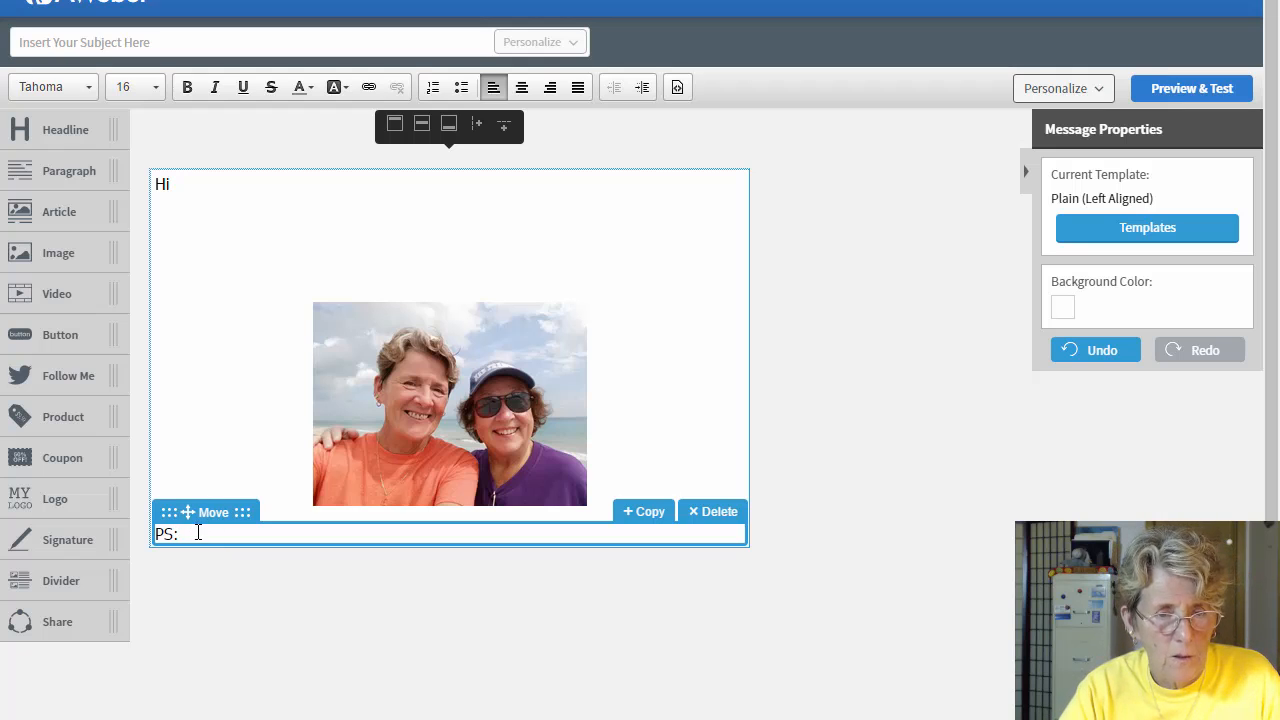
drag(197, 532, 143, 543)
key(ctrl+b)
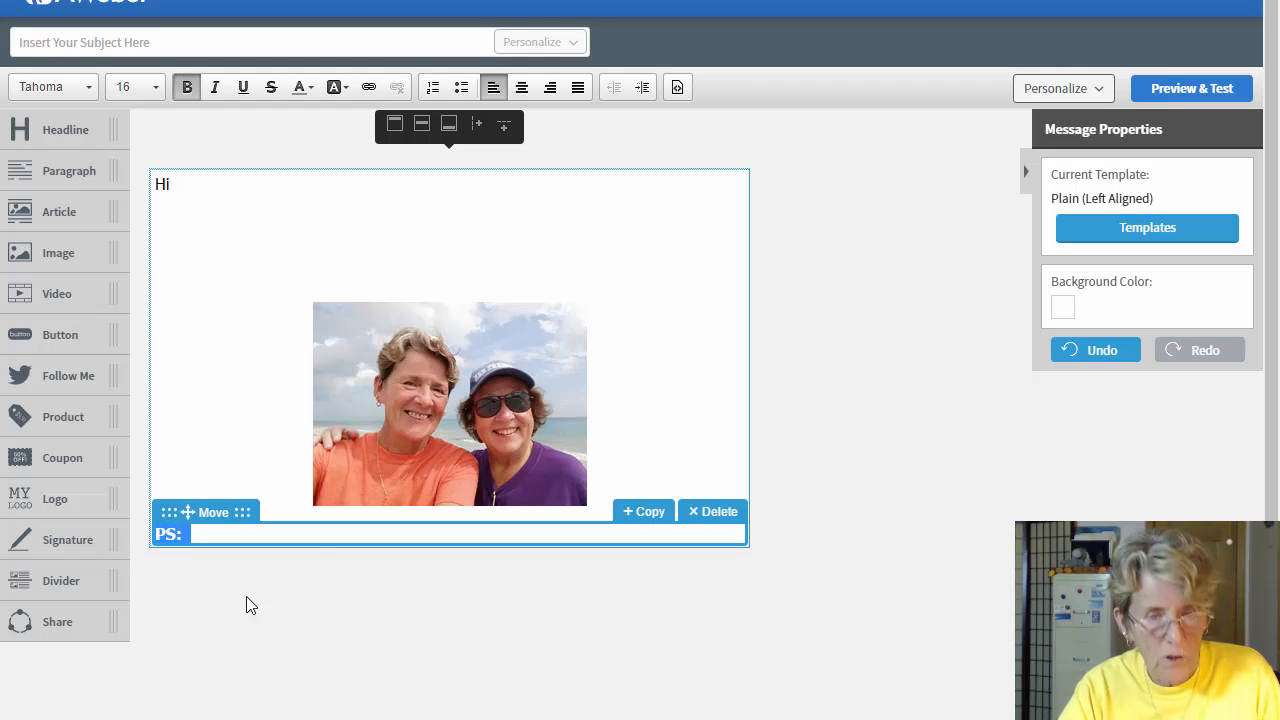
click(288, 531)
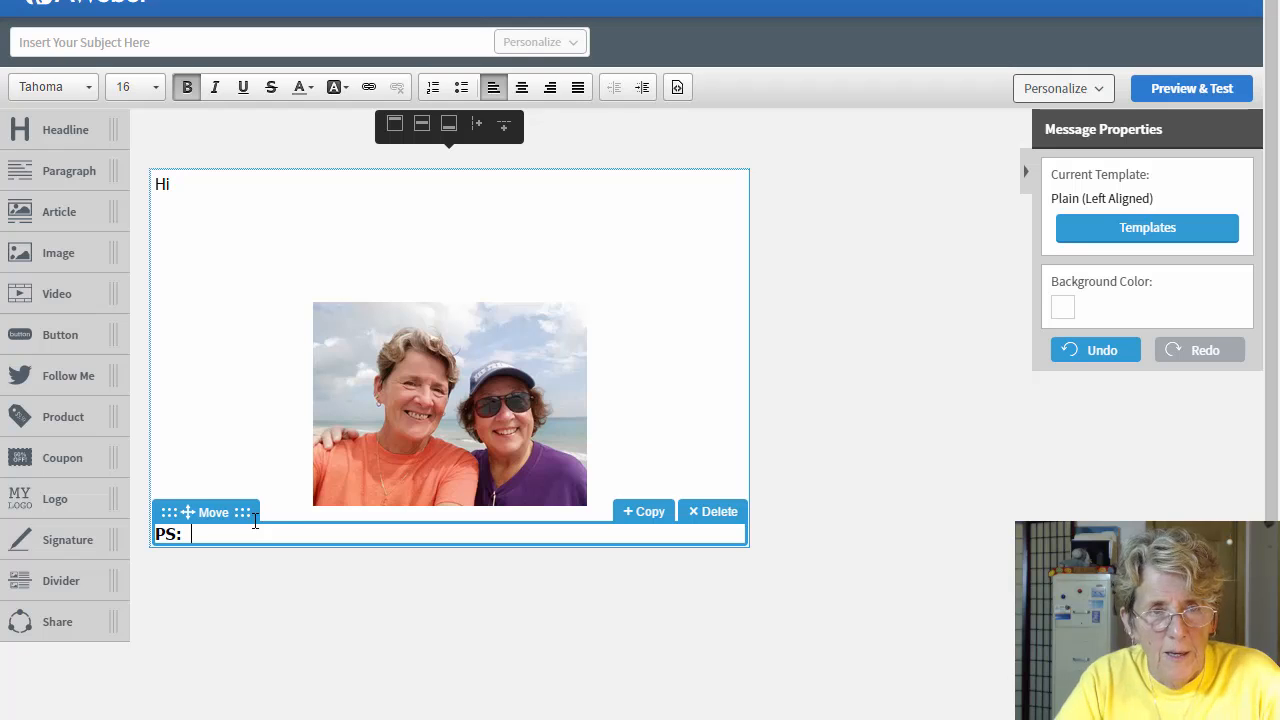
click(186, 87)
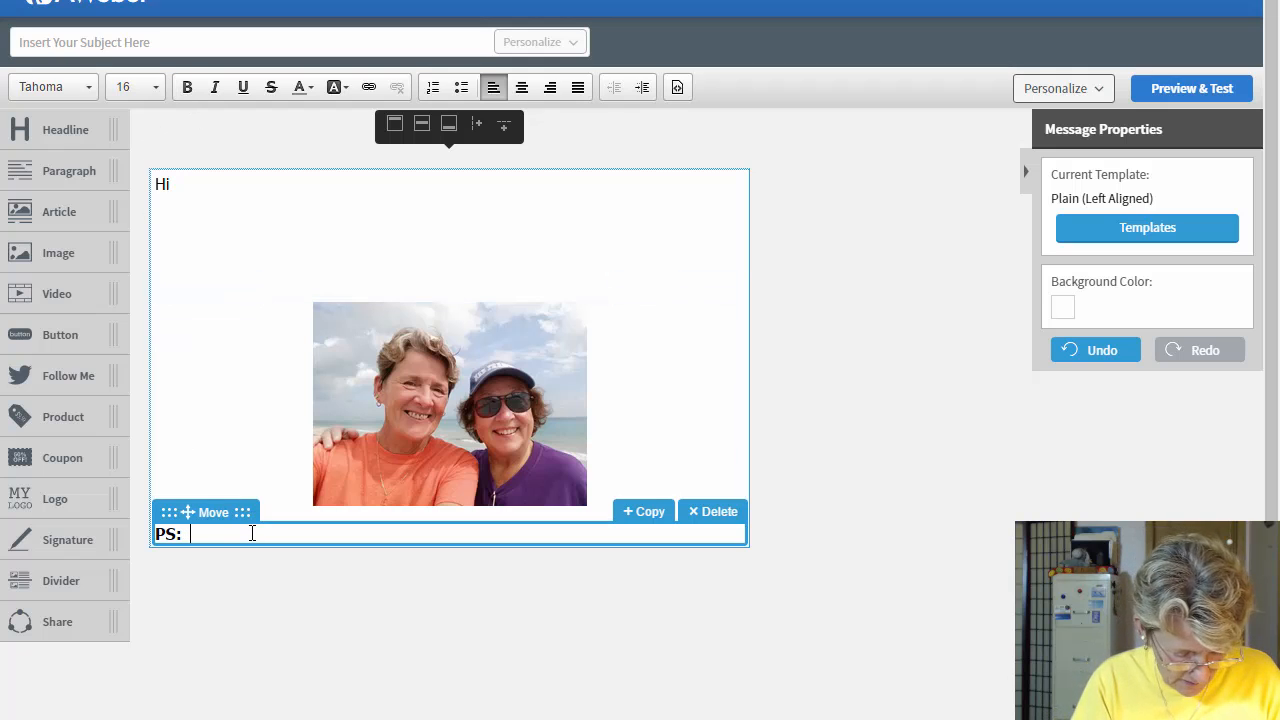
text(what ever)
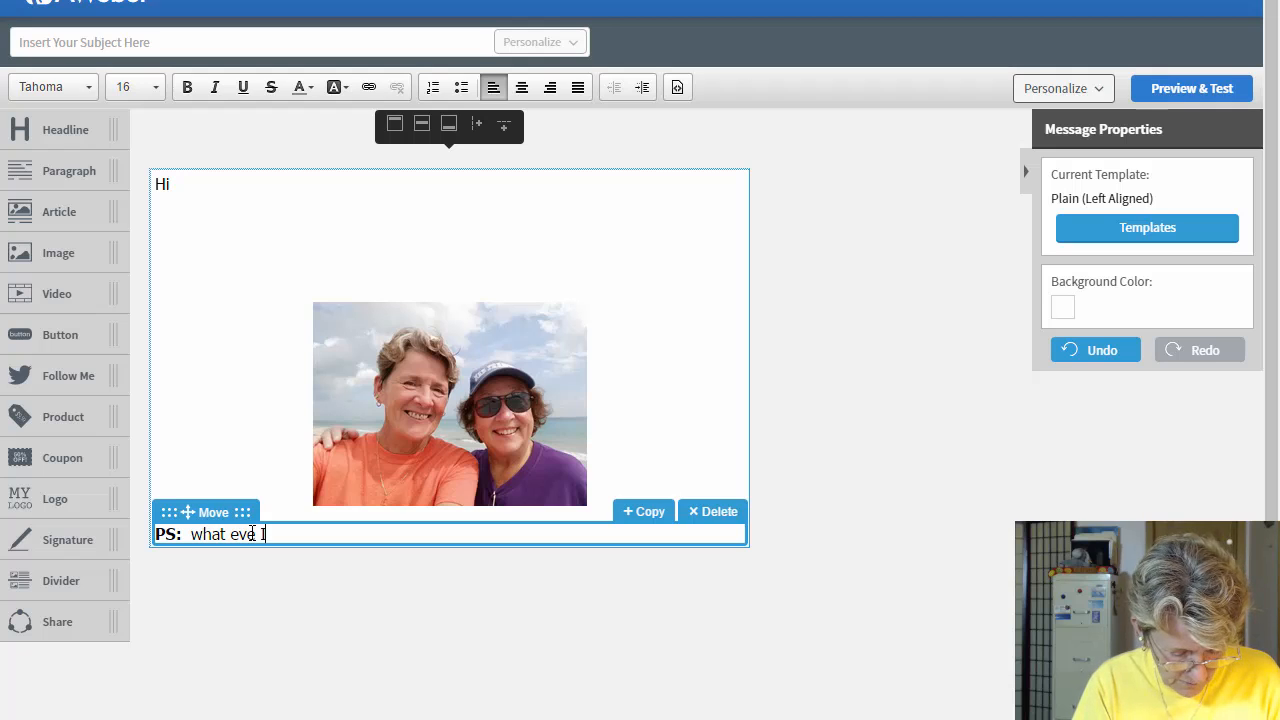
text( I type /.)
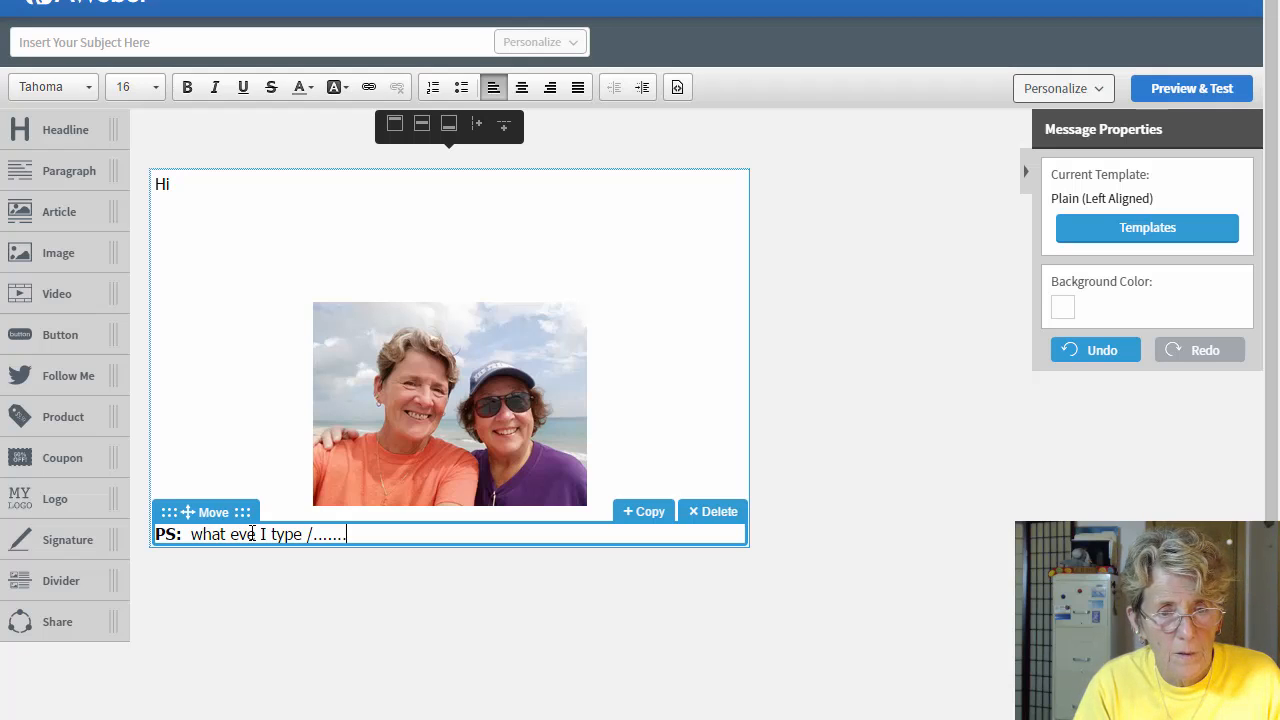
text(...........  llllllllll)
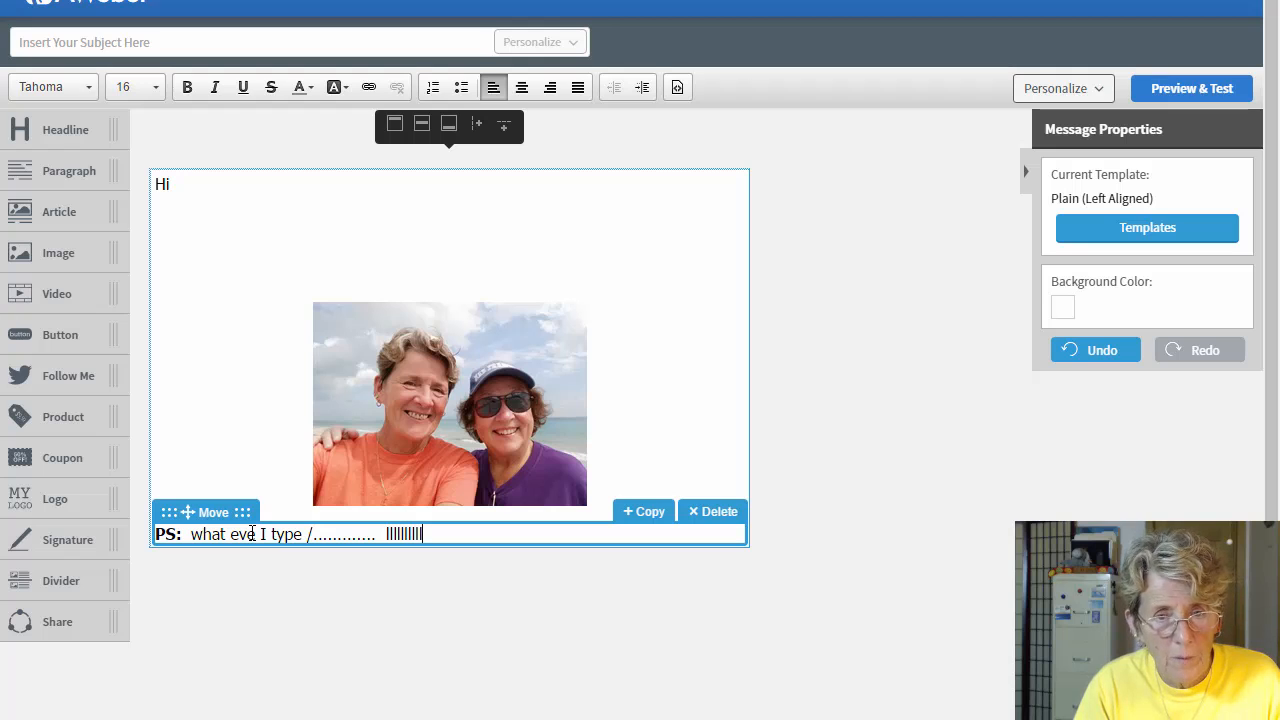
key(Return)
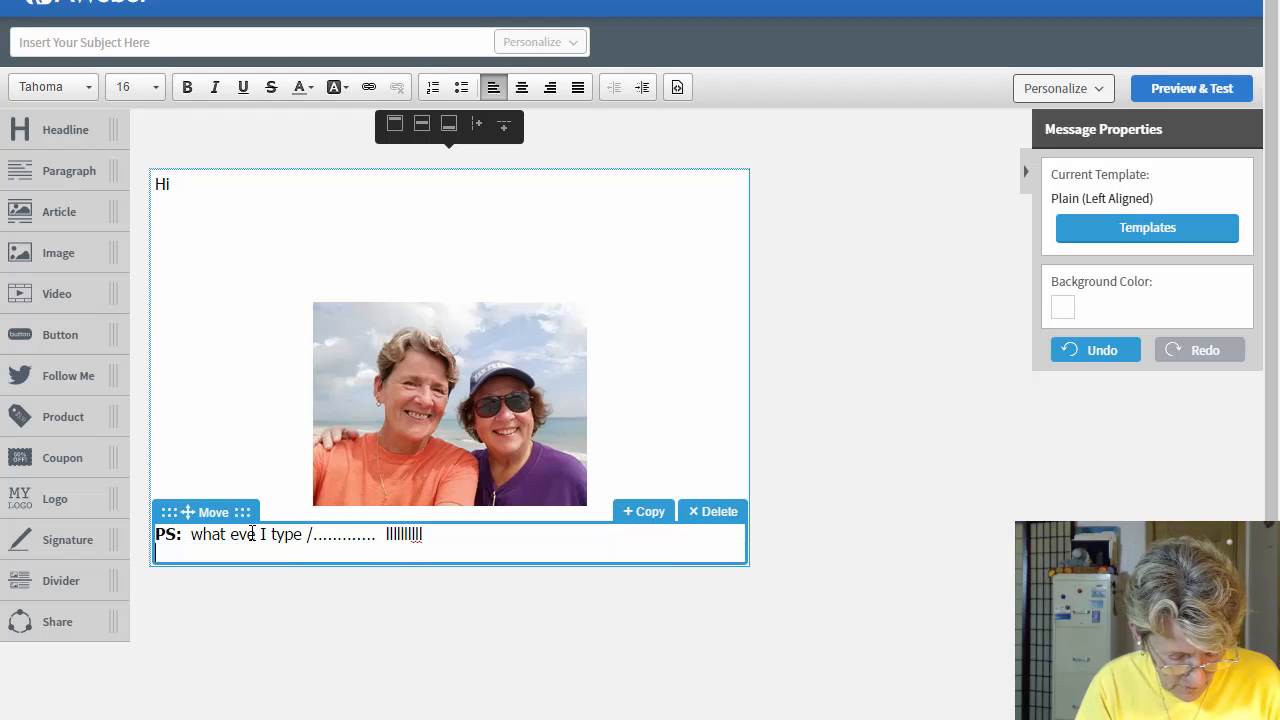
text(kkkk iii e )
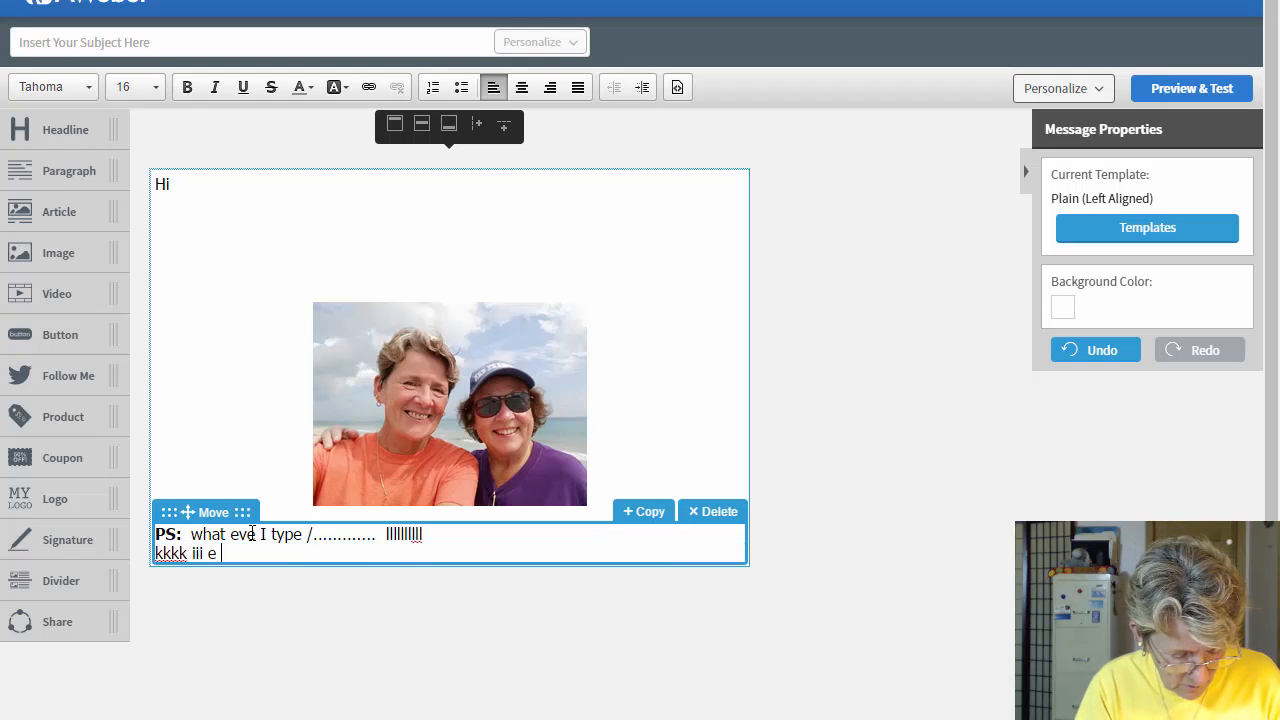
text(dhlkjsow ee )
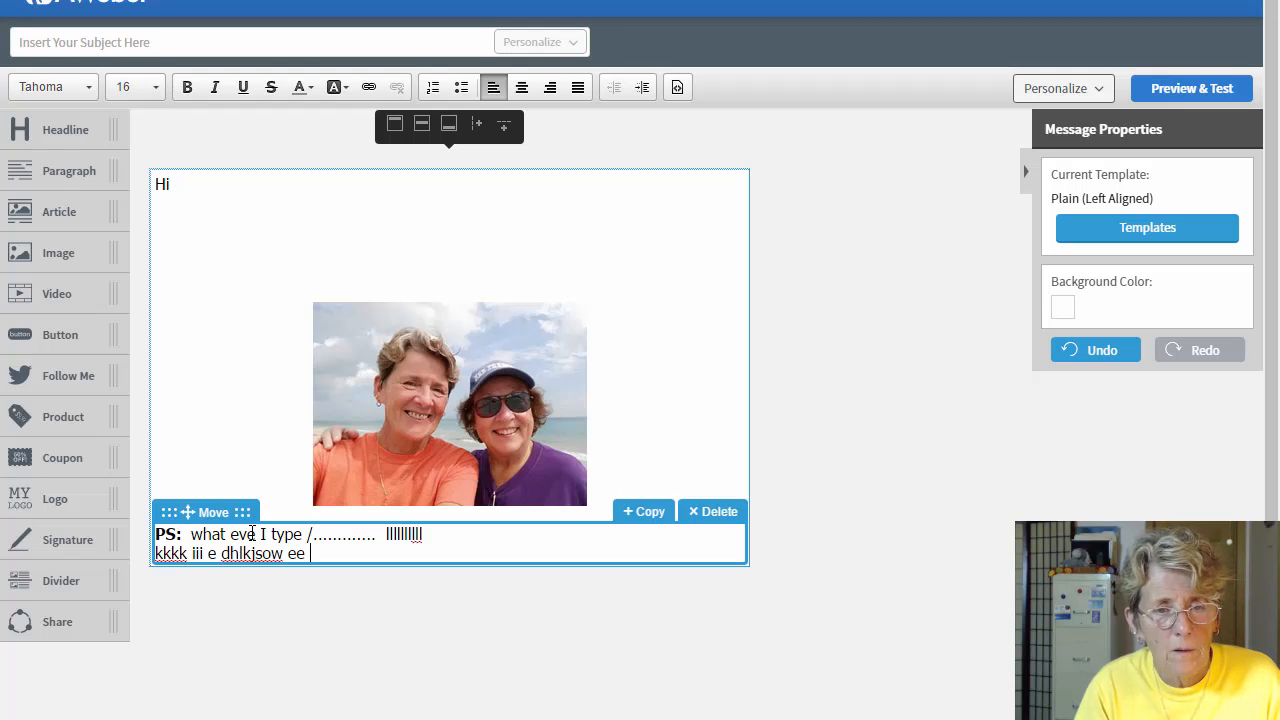
text(llllllllllllllllll)
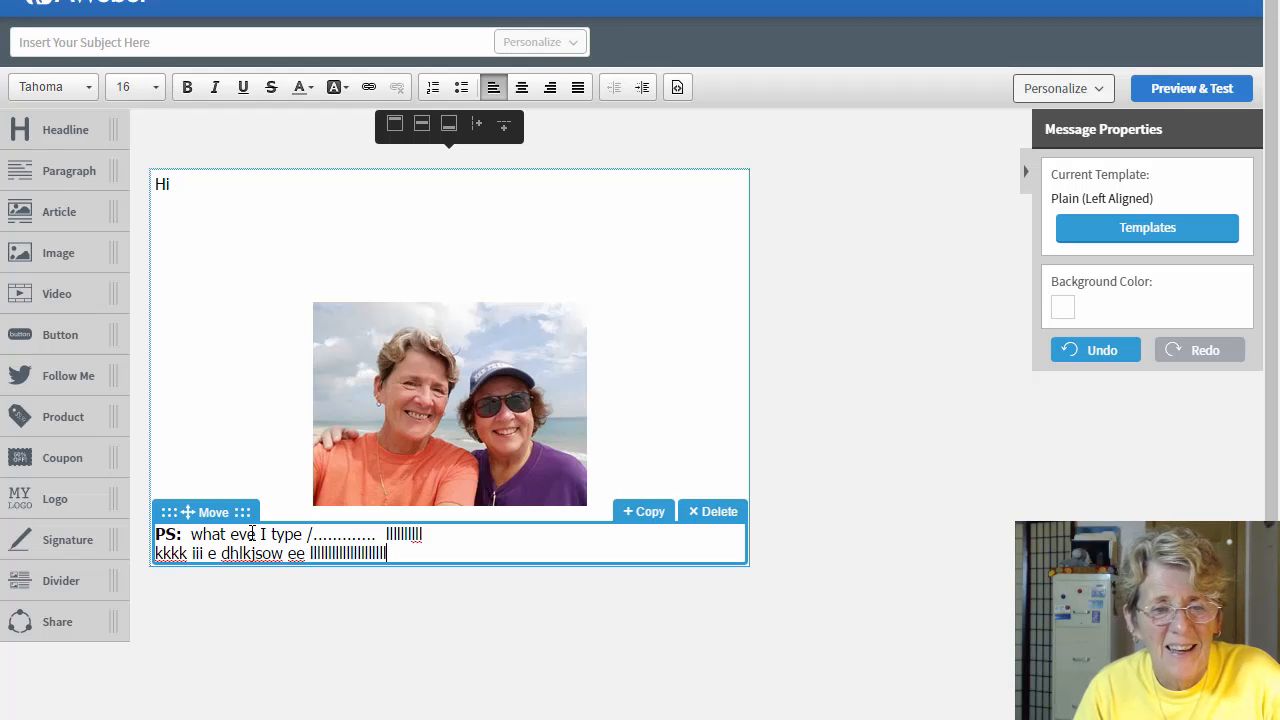
click(455, 418)
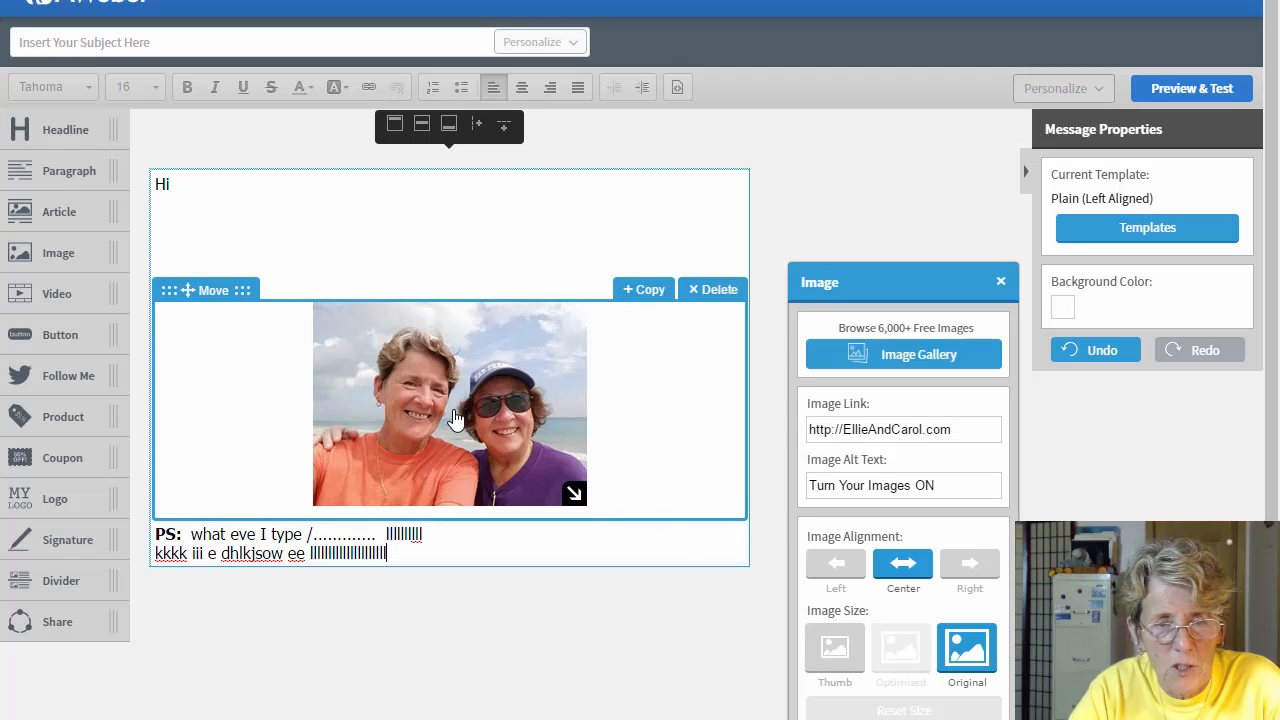
click(835, 565)
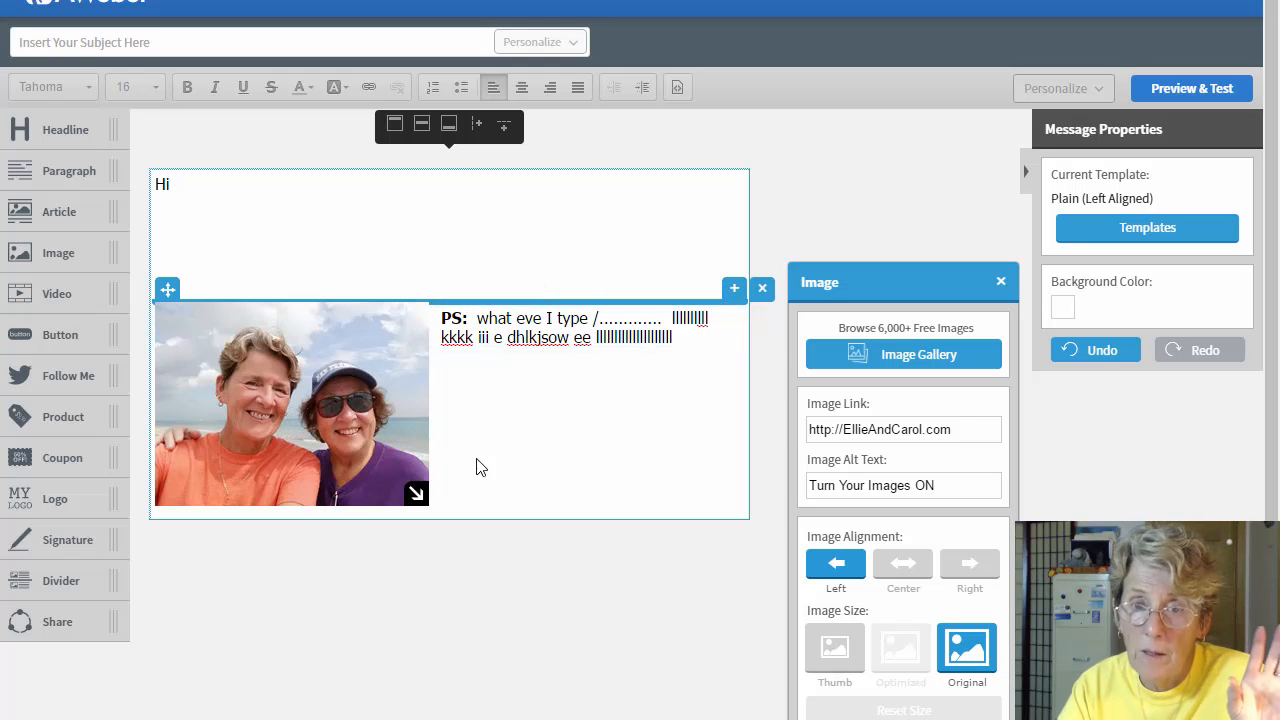
click(530, 405)
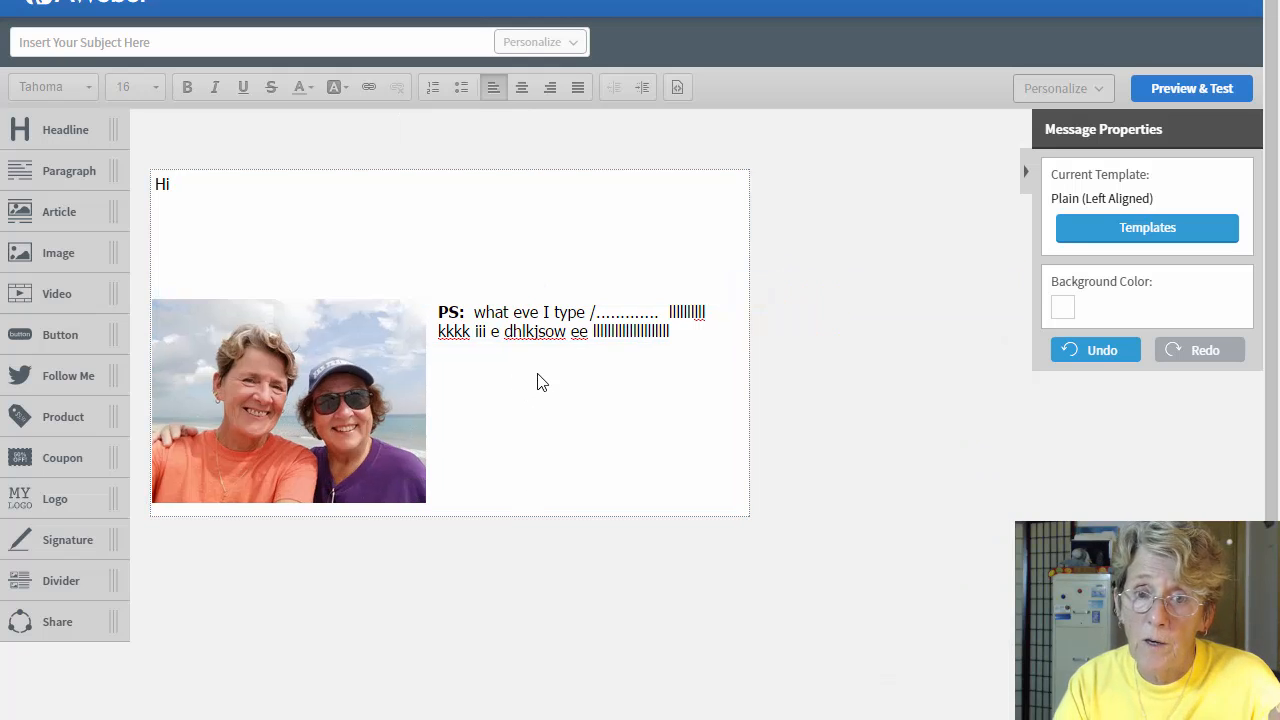
click(305, 413)
click(905, 567)
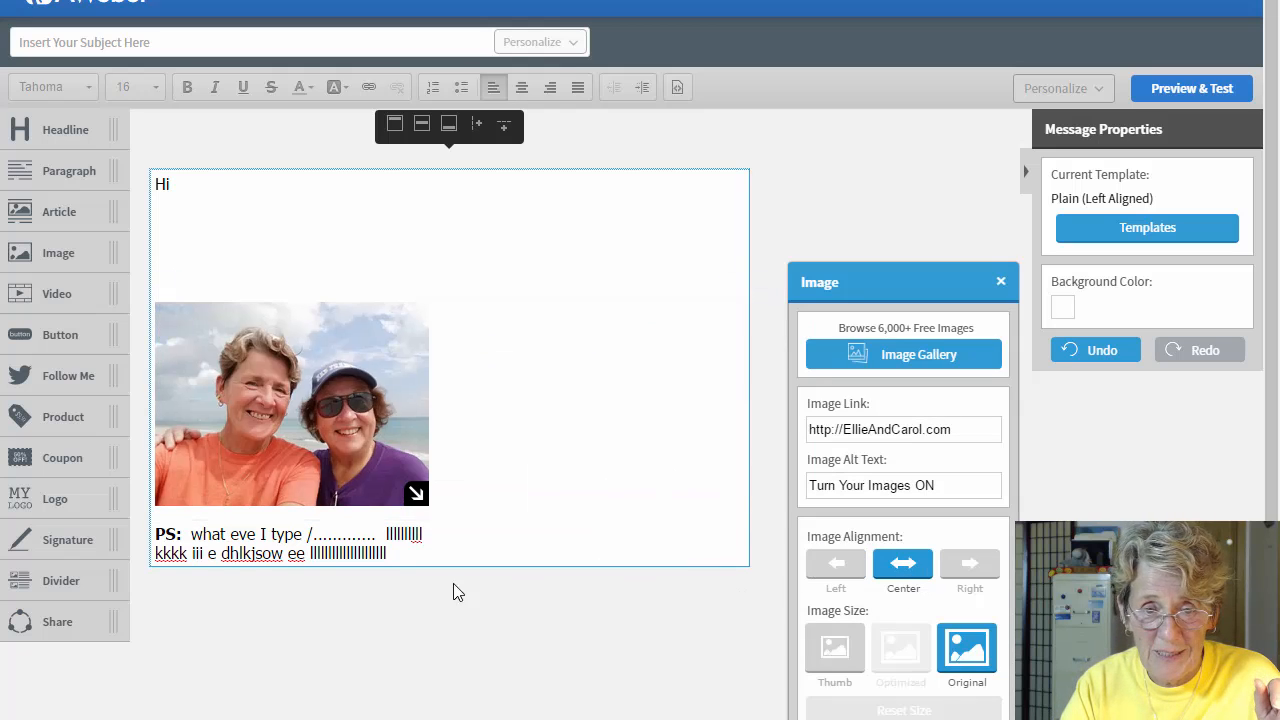
click(457, 537)
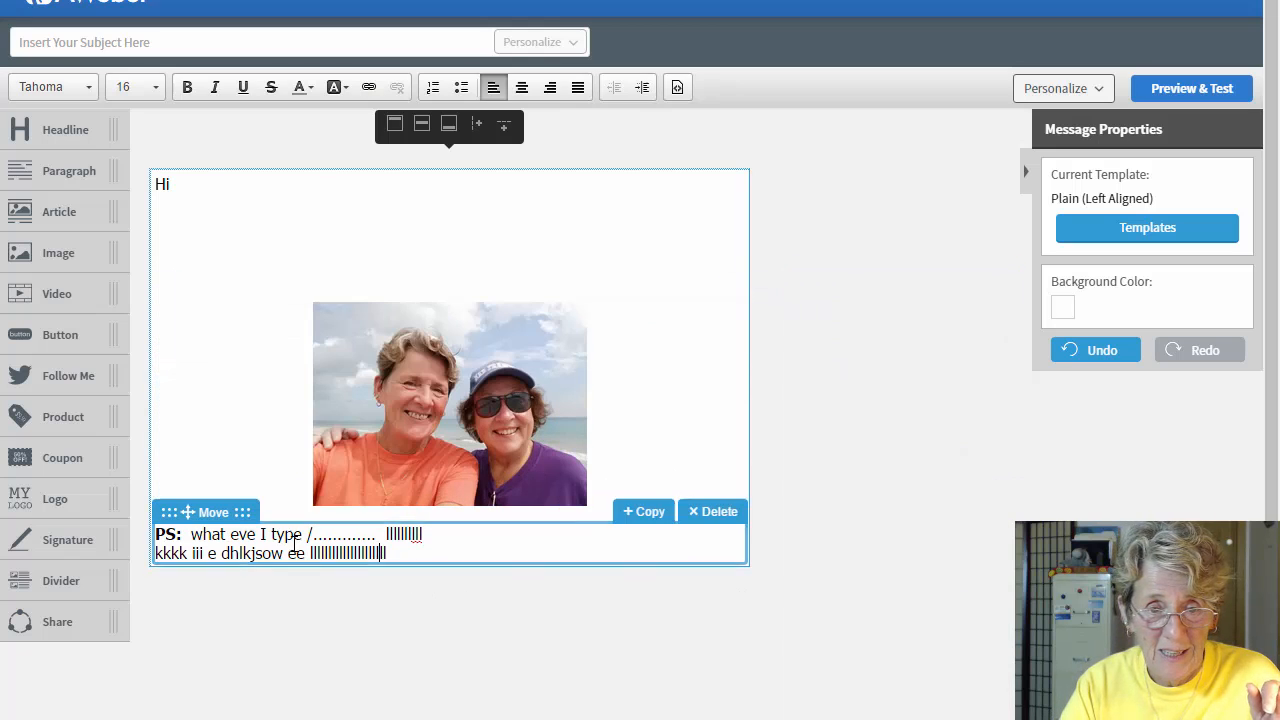
Step: Delete the PS paragraph and select the photo to show its Image settings
click(714, 514)
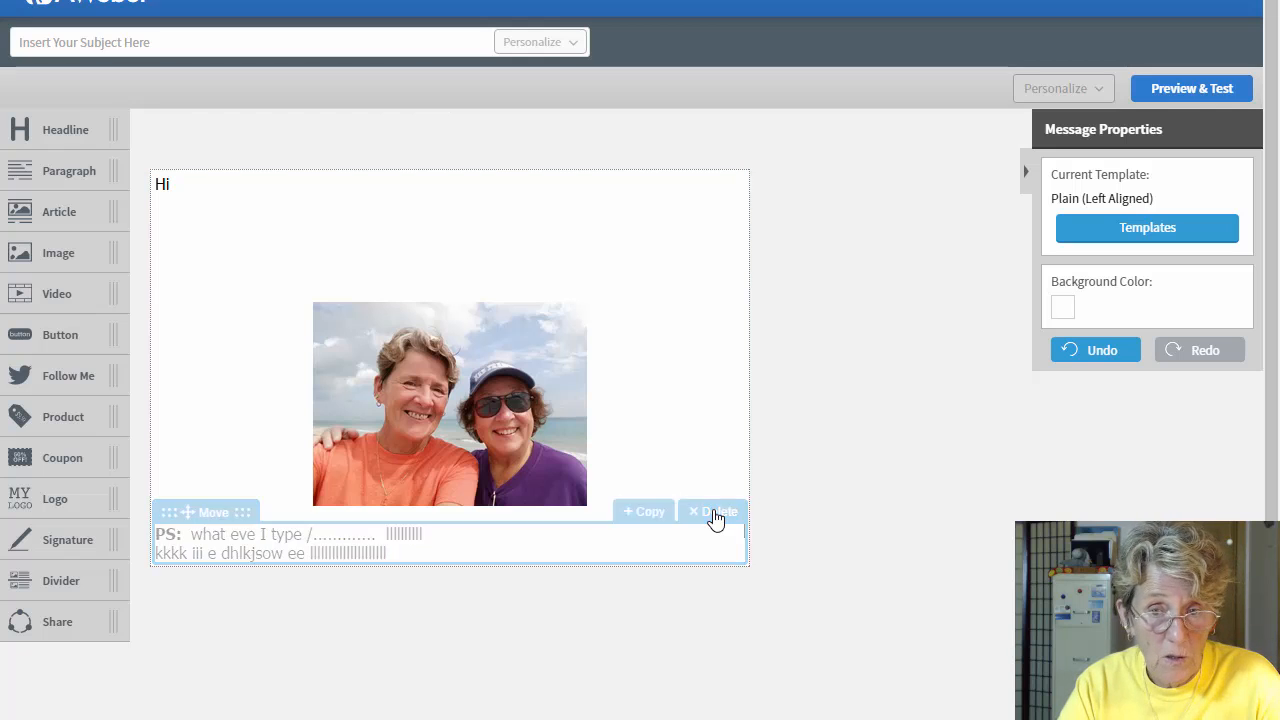
click(467, 436)
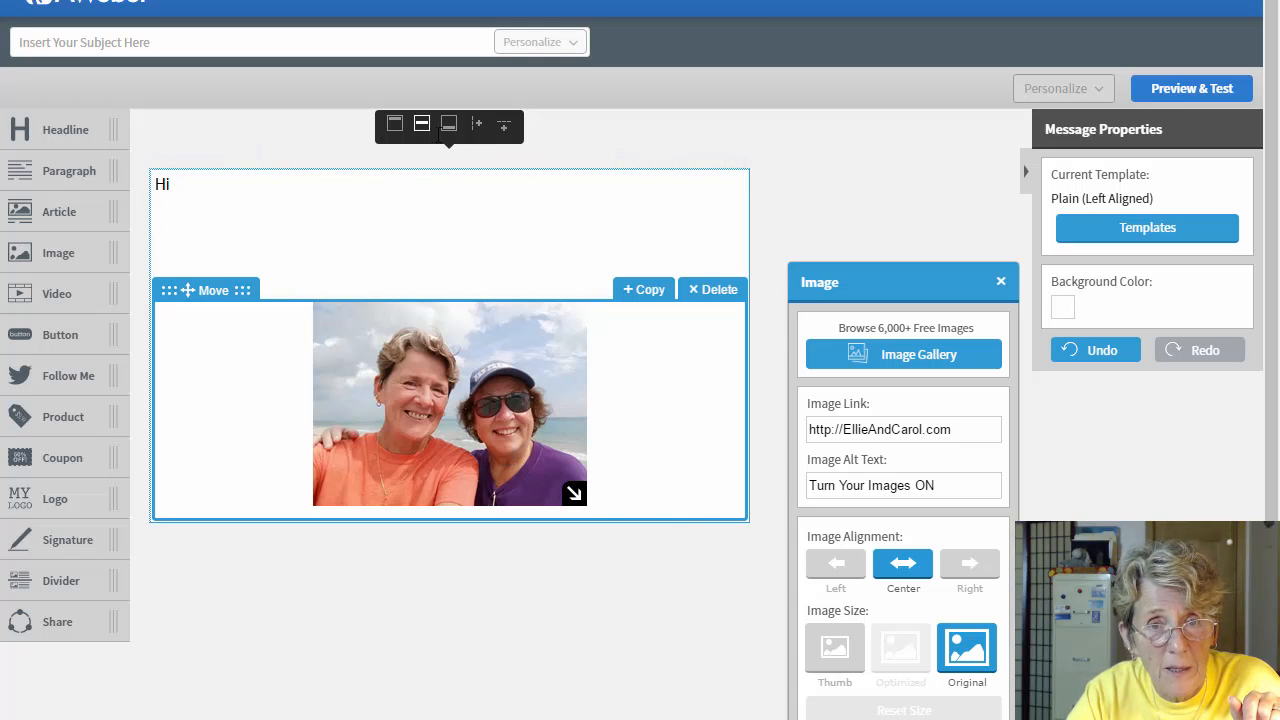
click(440, 211)
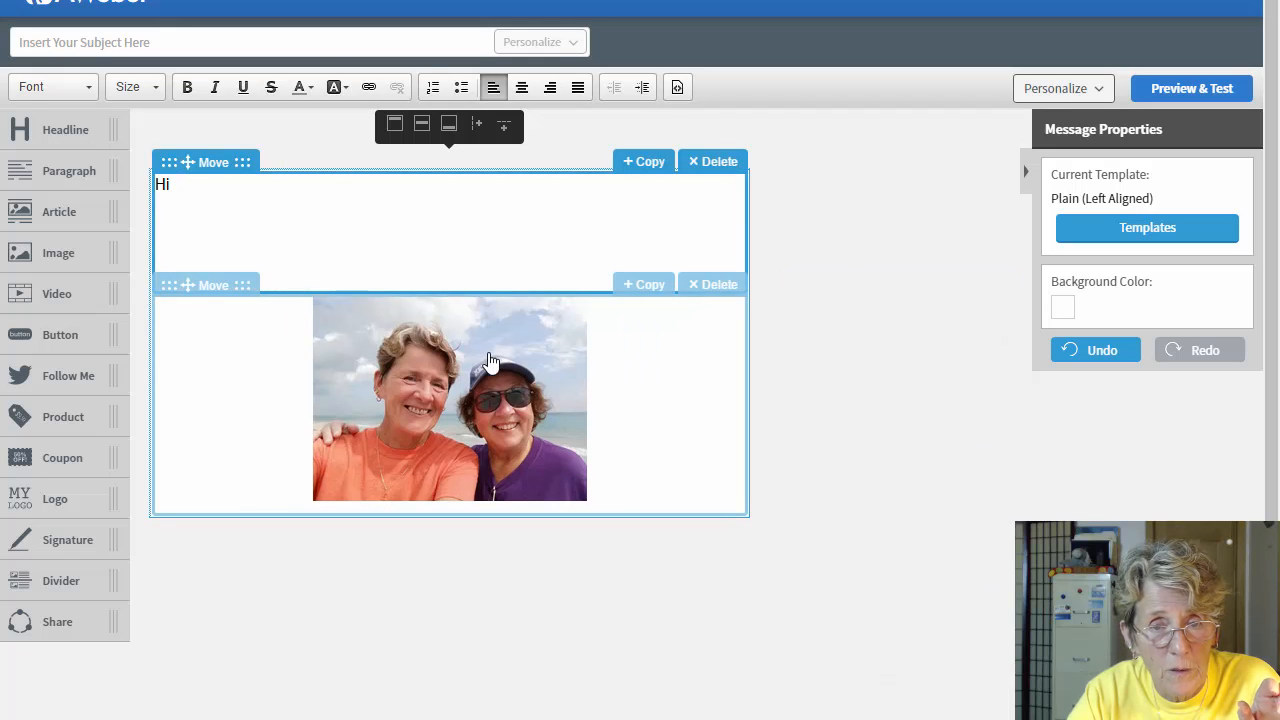
click(490, 361)
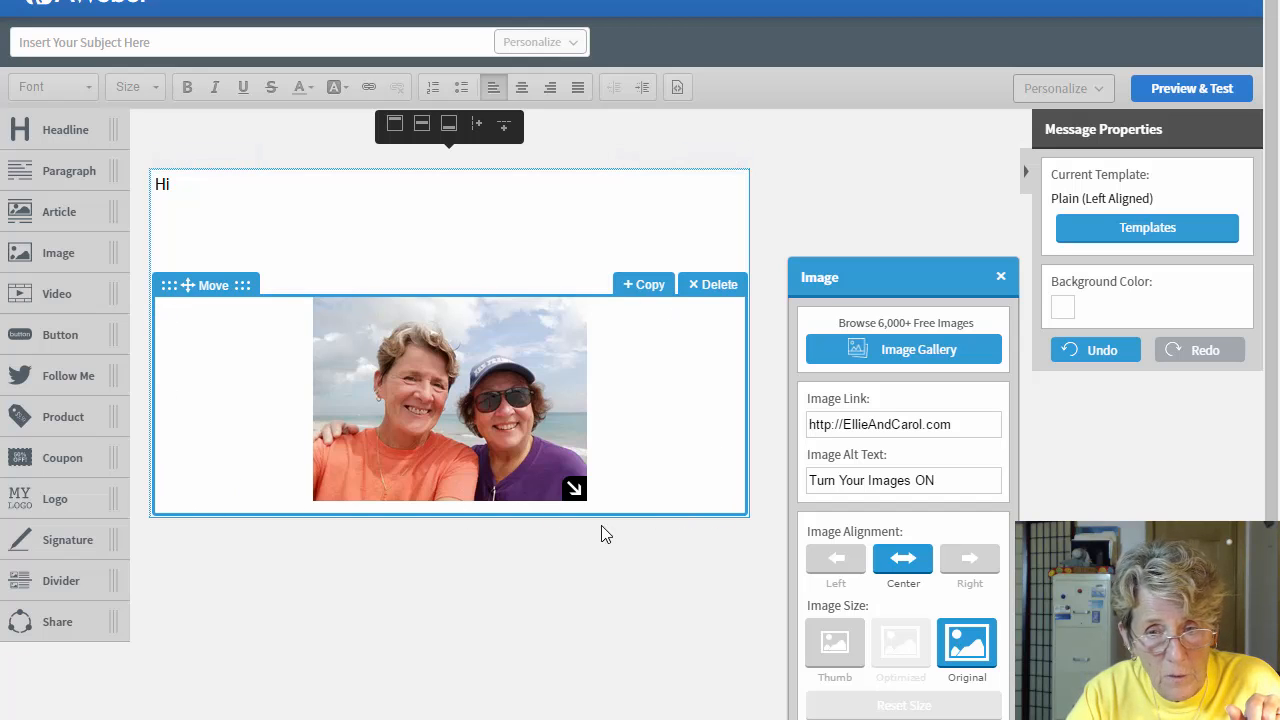
Step: Add a new row under the photo holding a Paragraph with a bold 'PS:' label
click(506, 130)
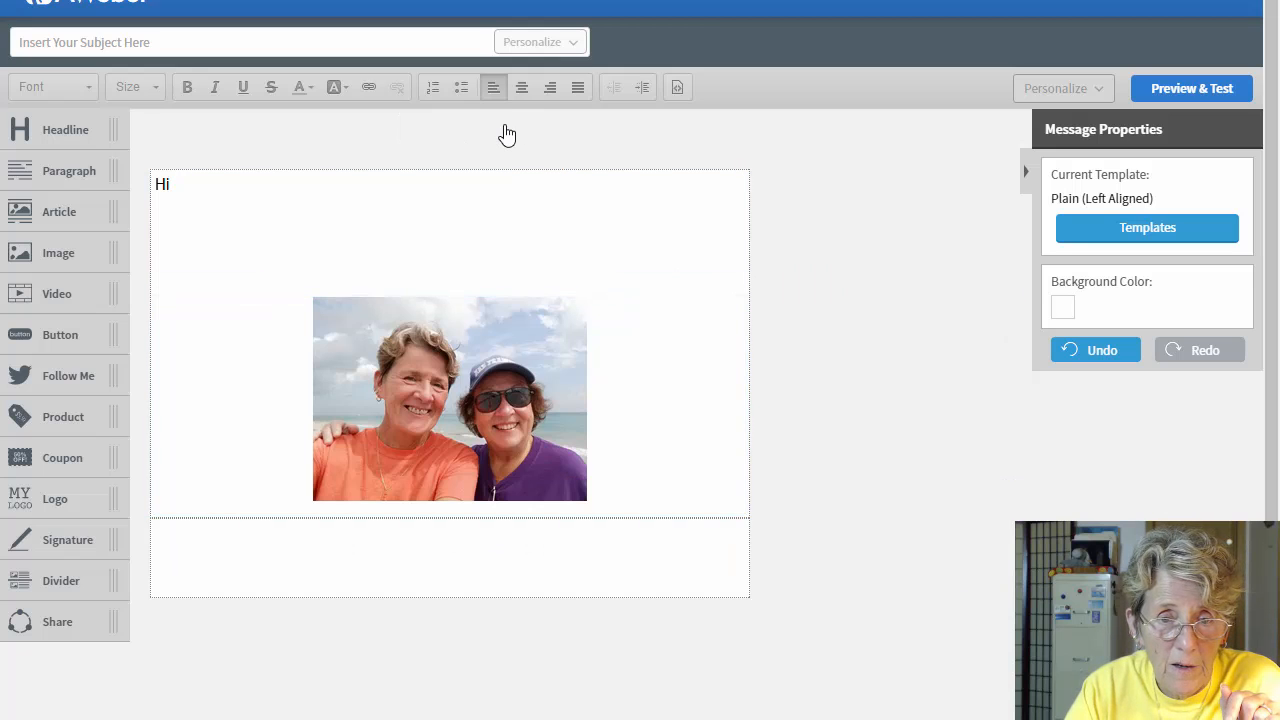
click(427, 577)
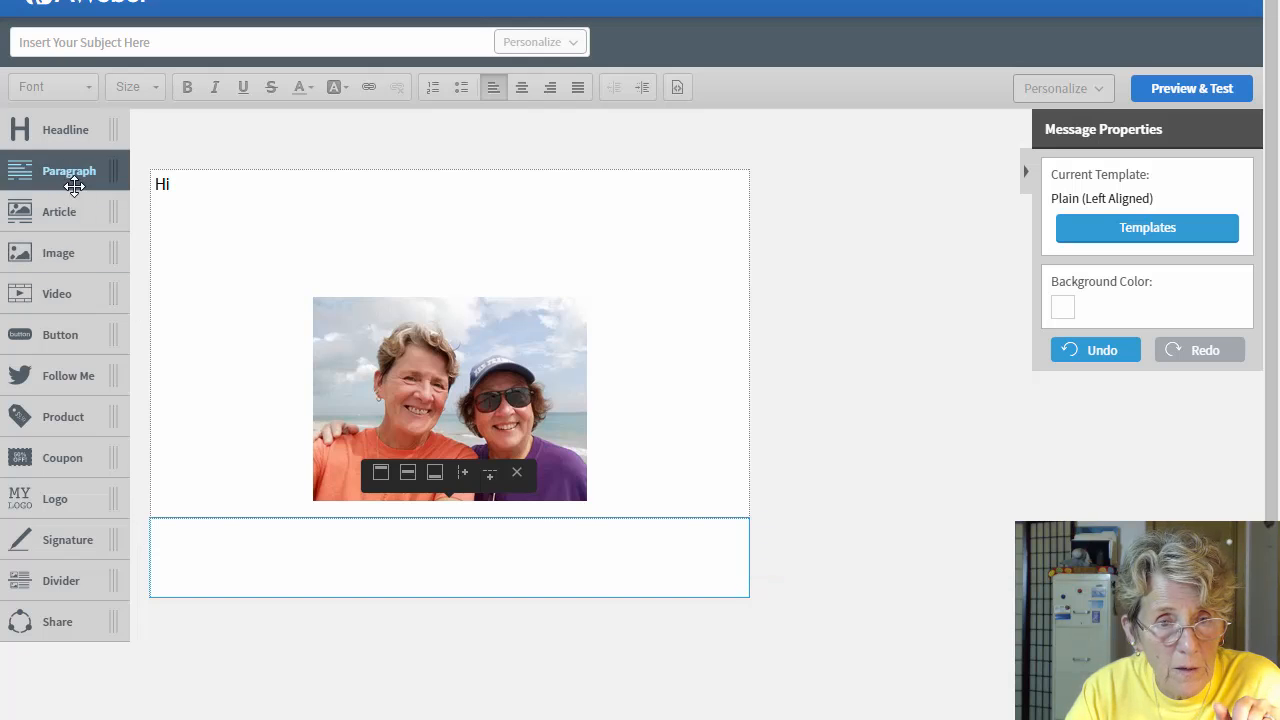
drag(71, 180, 430, 575)
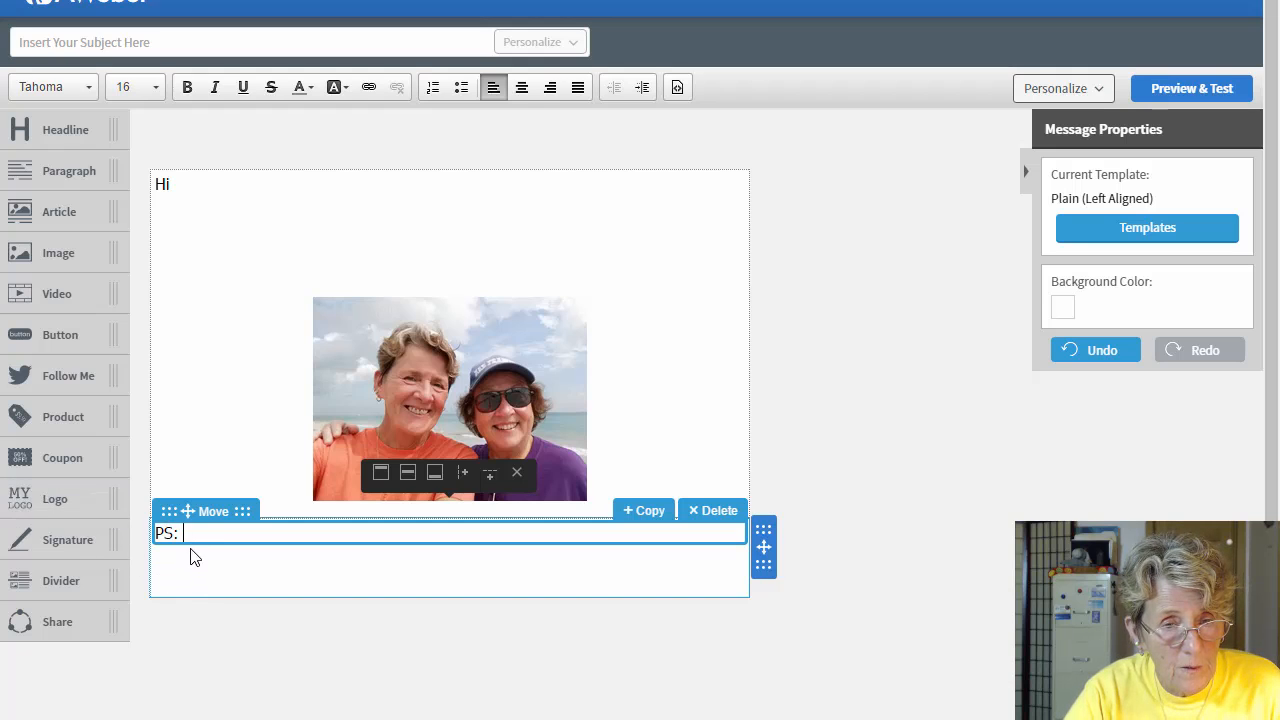
triple_click(160, 532)
key(ctrl+b)
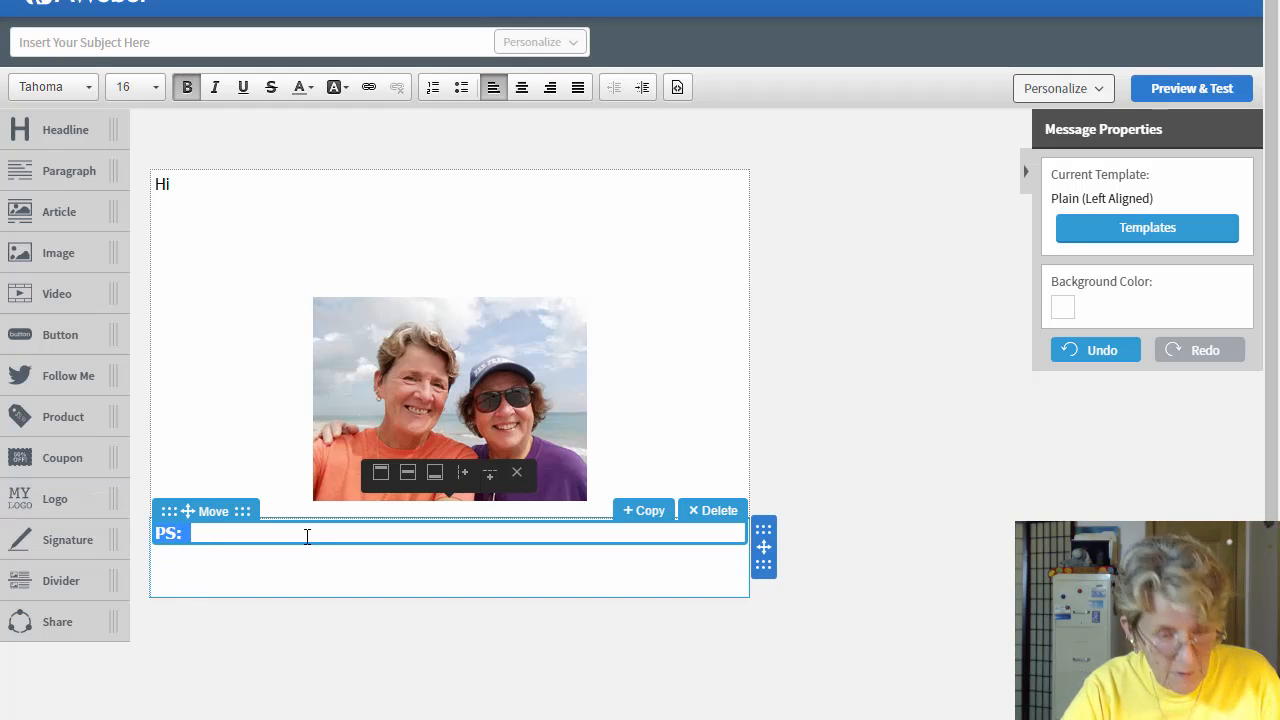
click(282, 532)
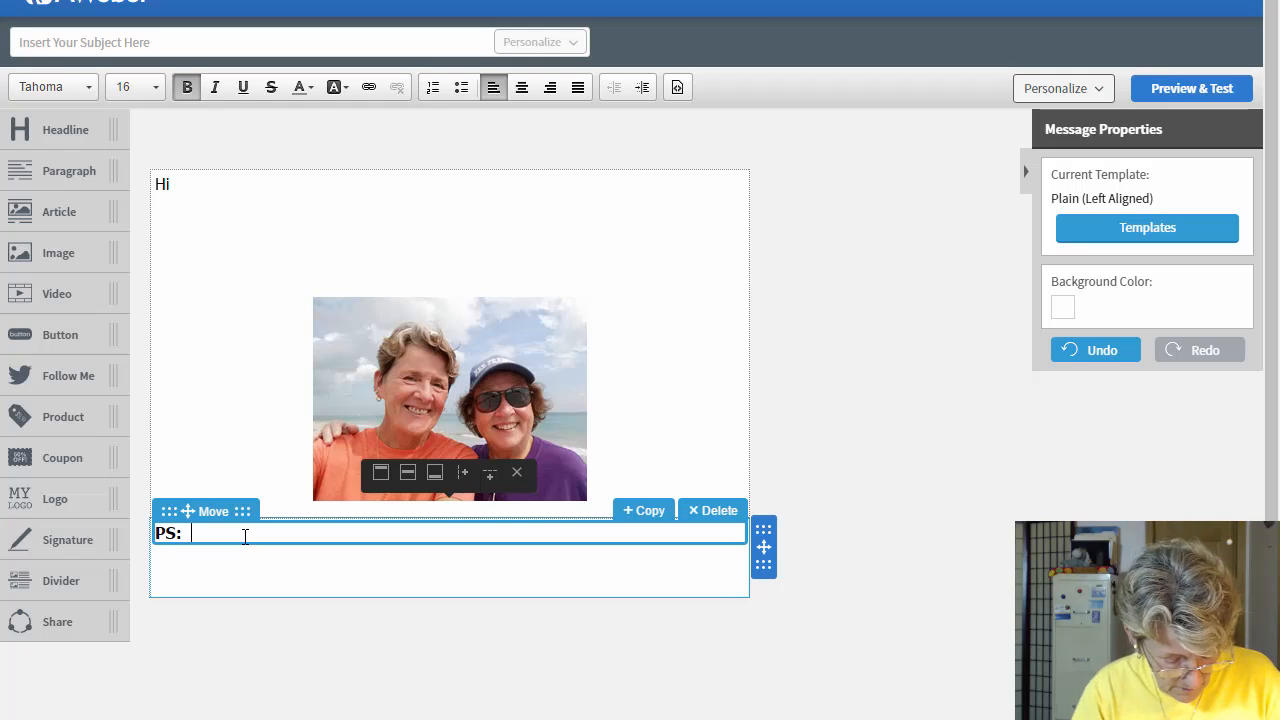
Step: Type two lines of unbolded placeholder text after the 'PS:' label
text(kkkkkkkkkkkk oooooooooooooooo)
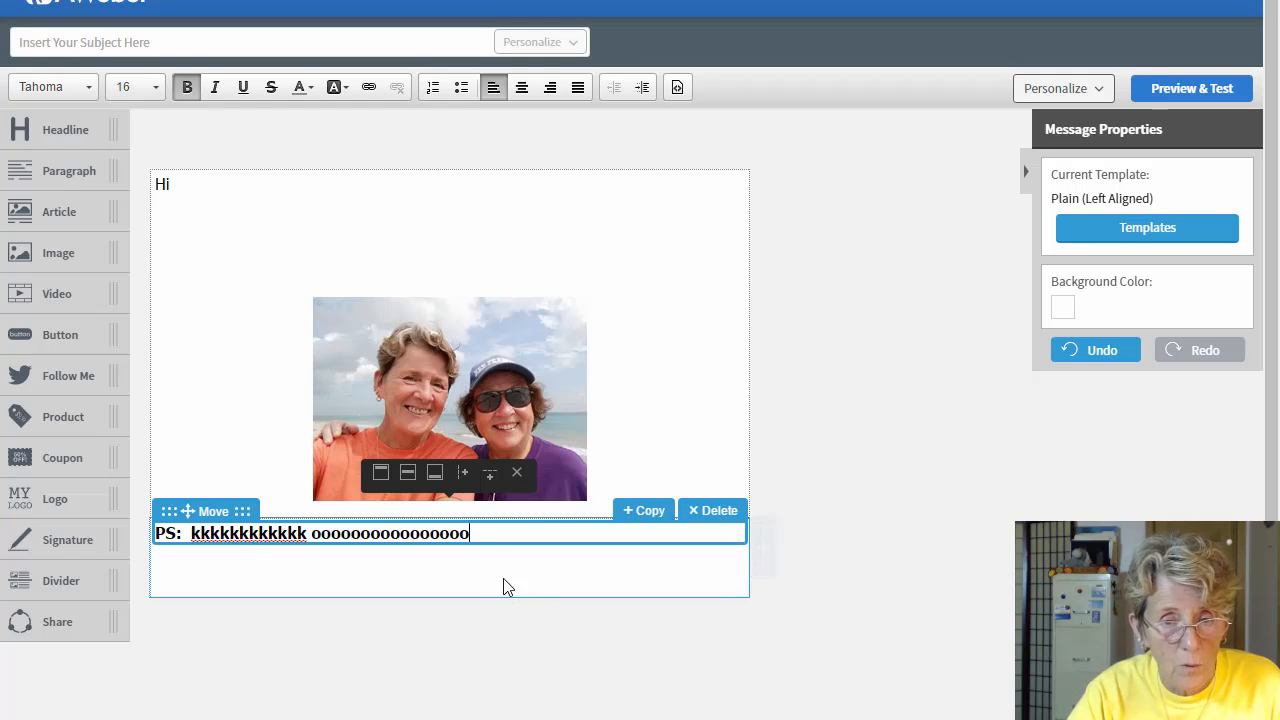
drag(472, 533, 193, 533)
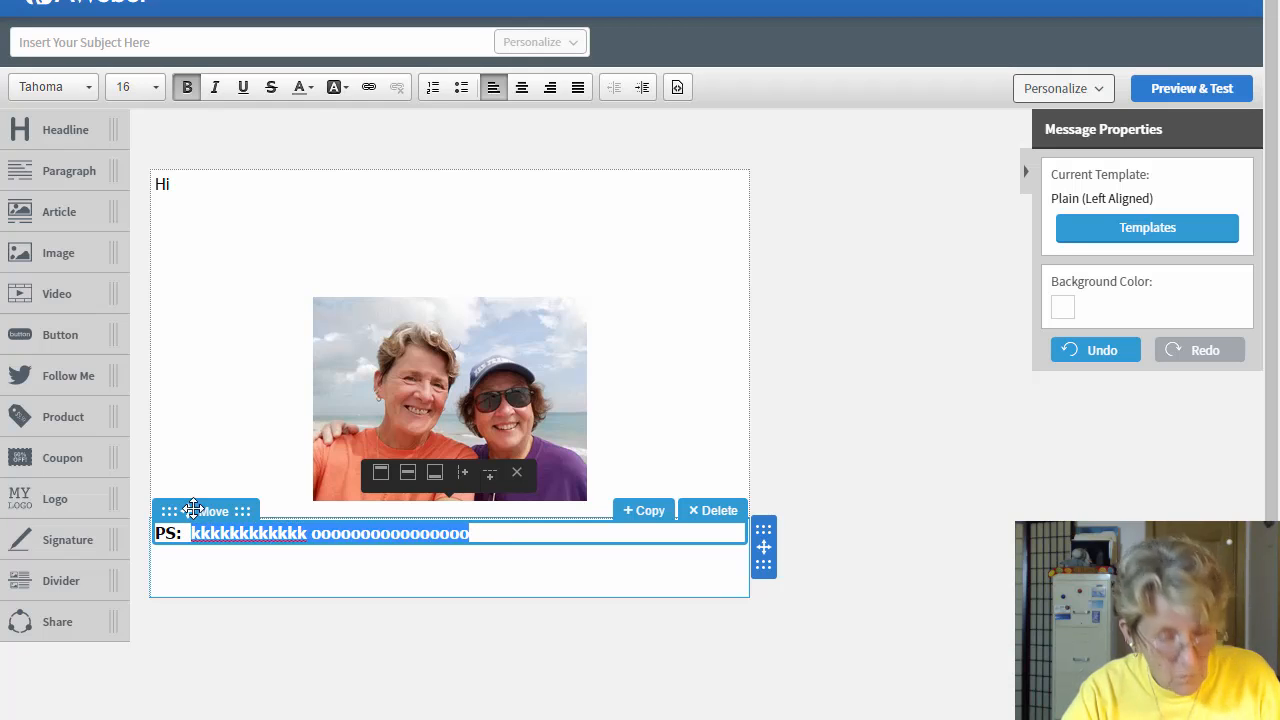
click(186, 87)
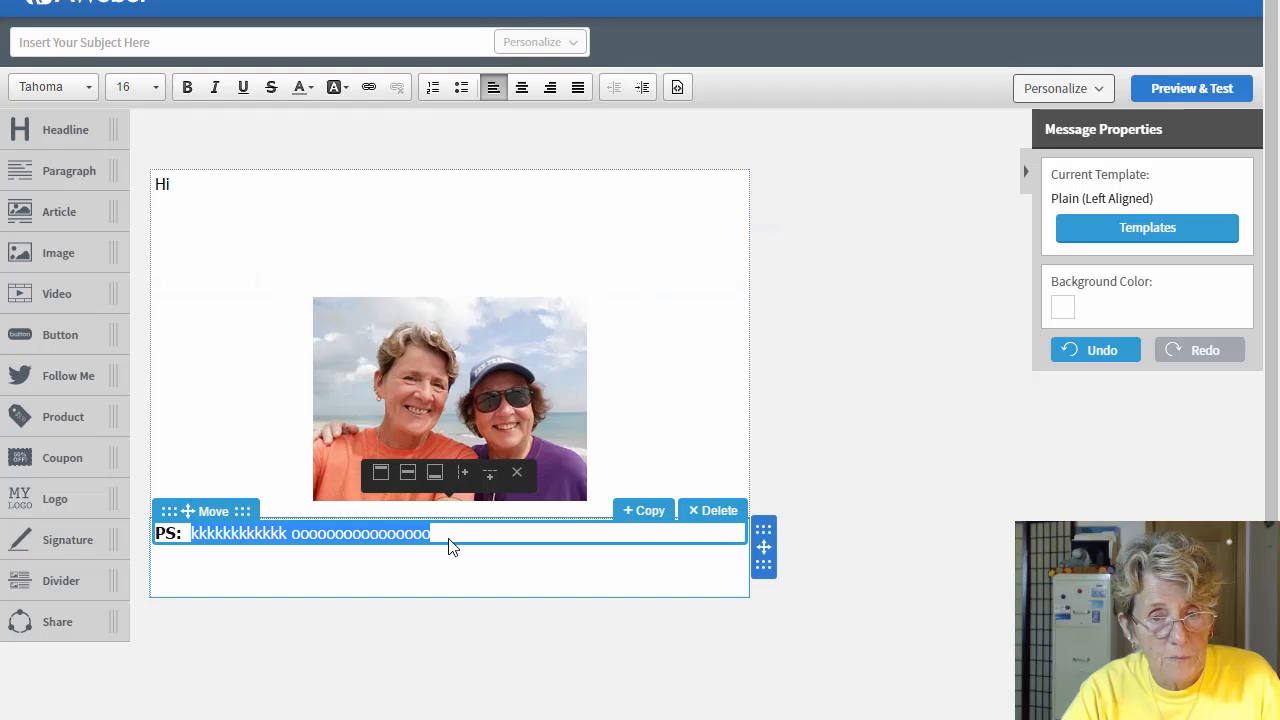
click(450, 533)
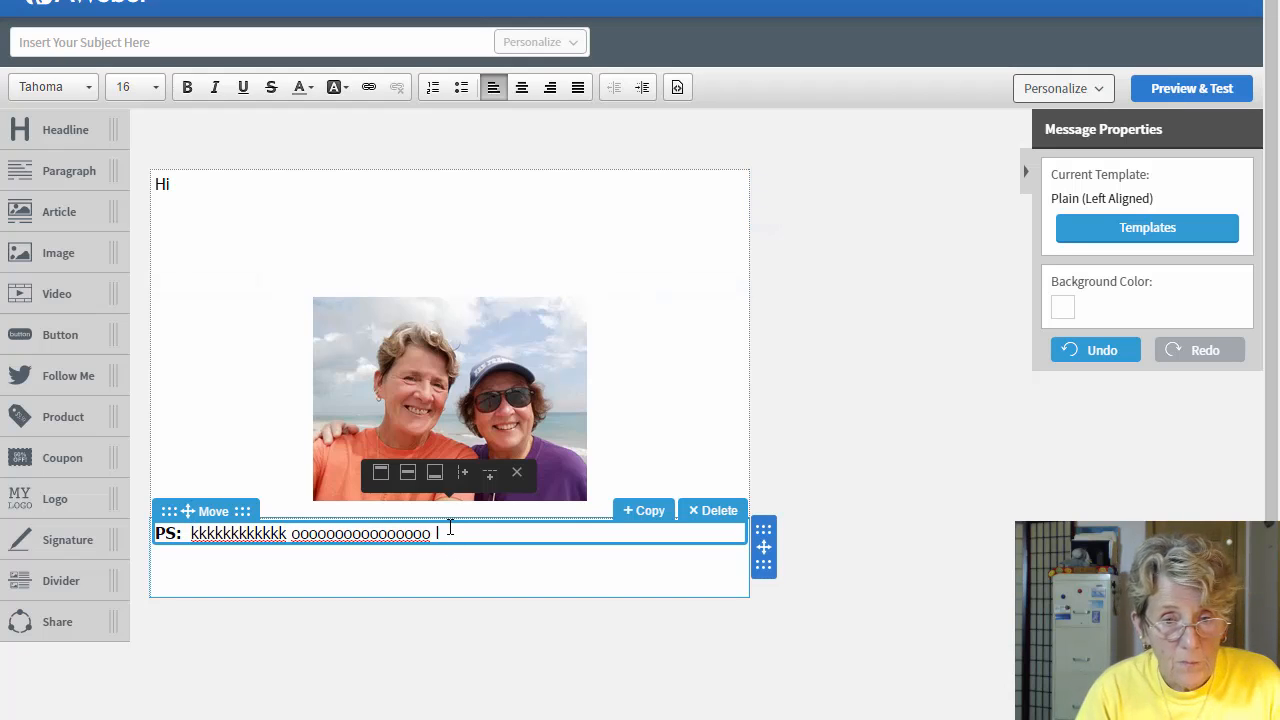
text(lllllll)
key(Return)
text(llllll)
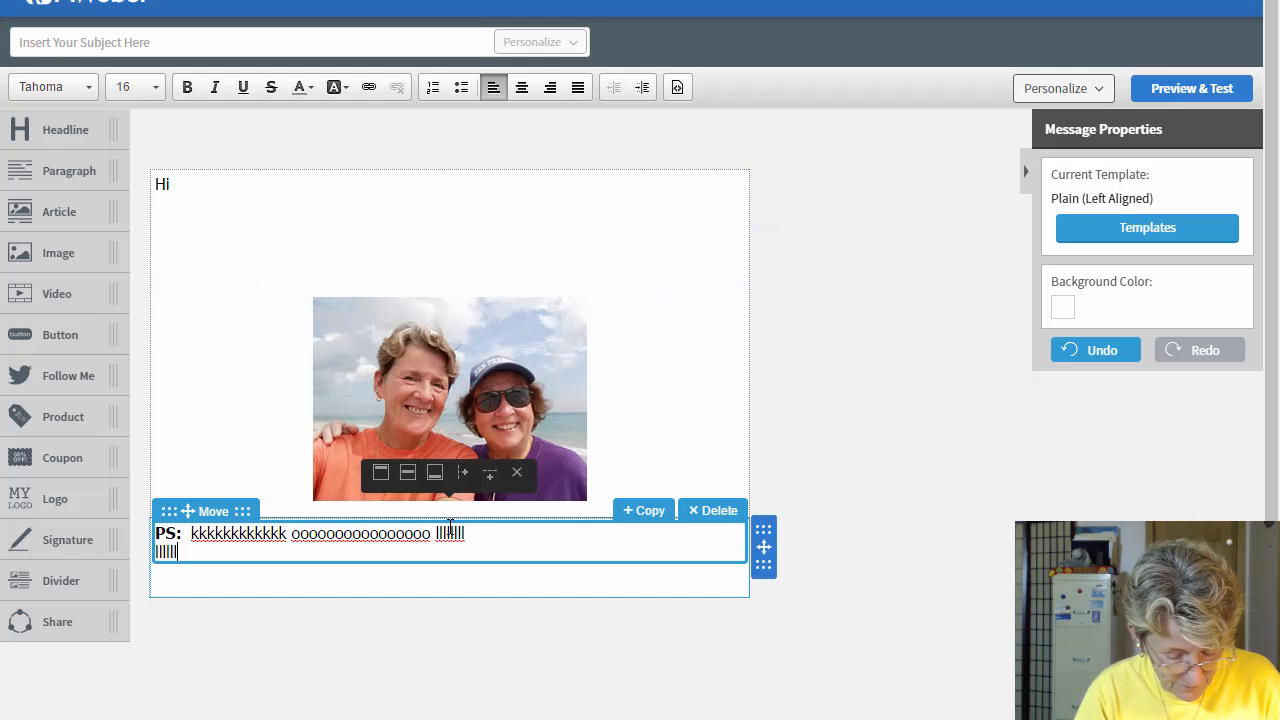
text(lll sksjhdhdee )
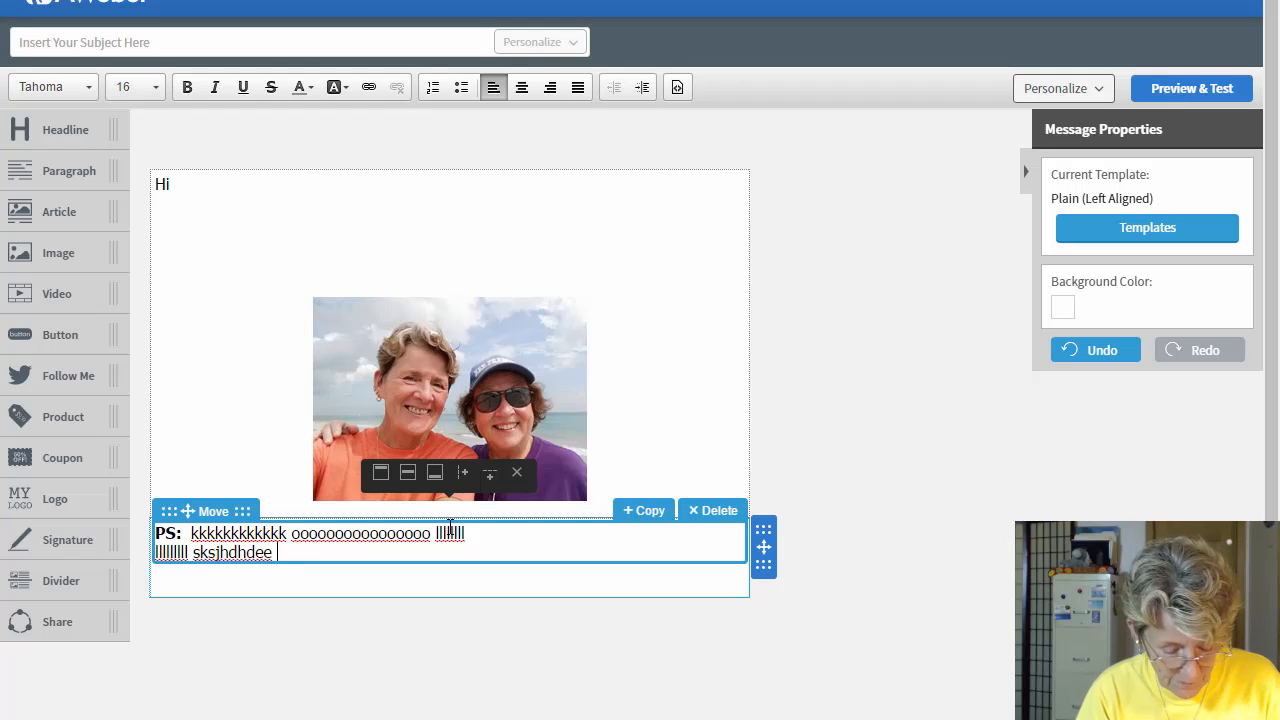
text(oejejrjer r ee)
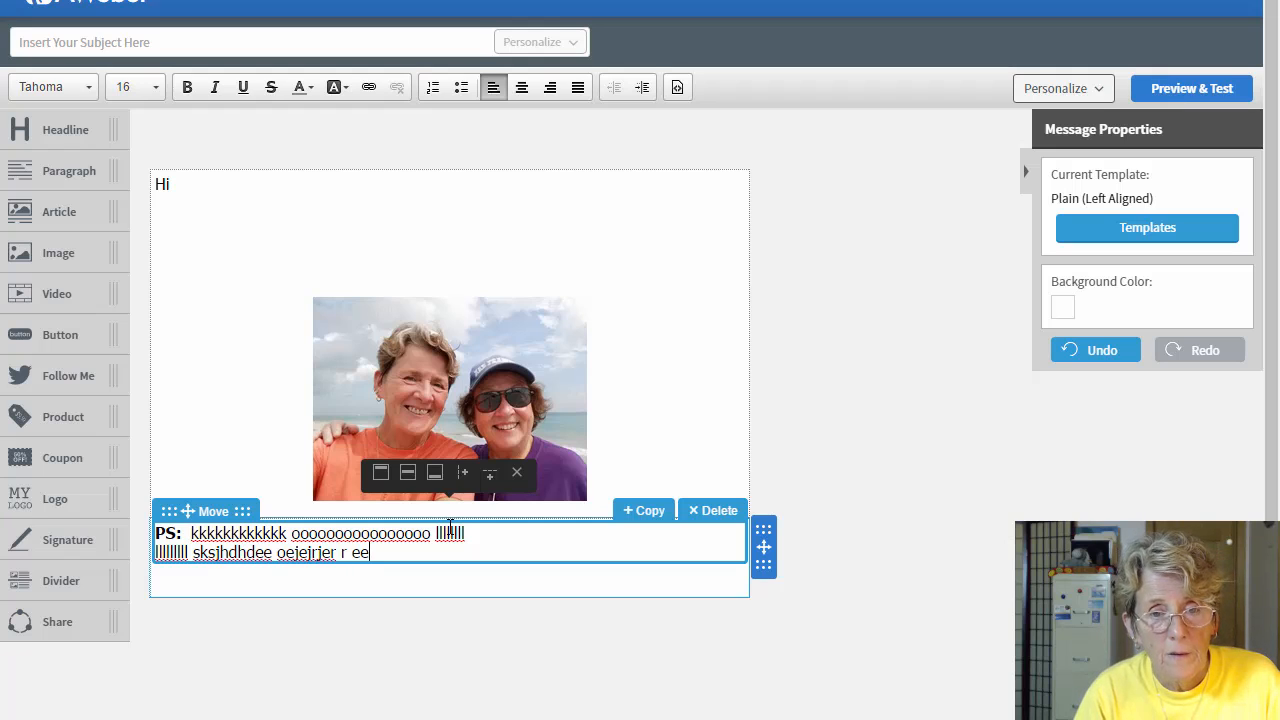
click(485, 502)
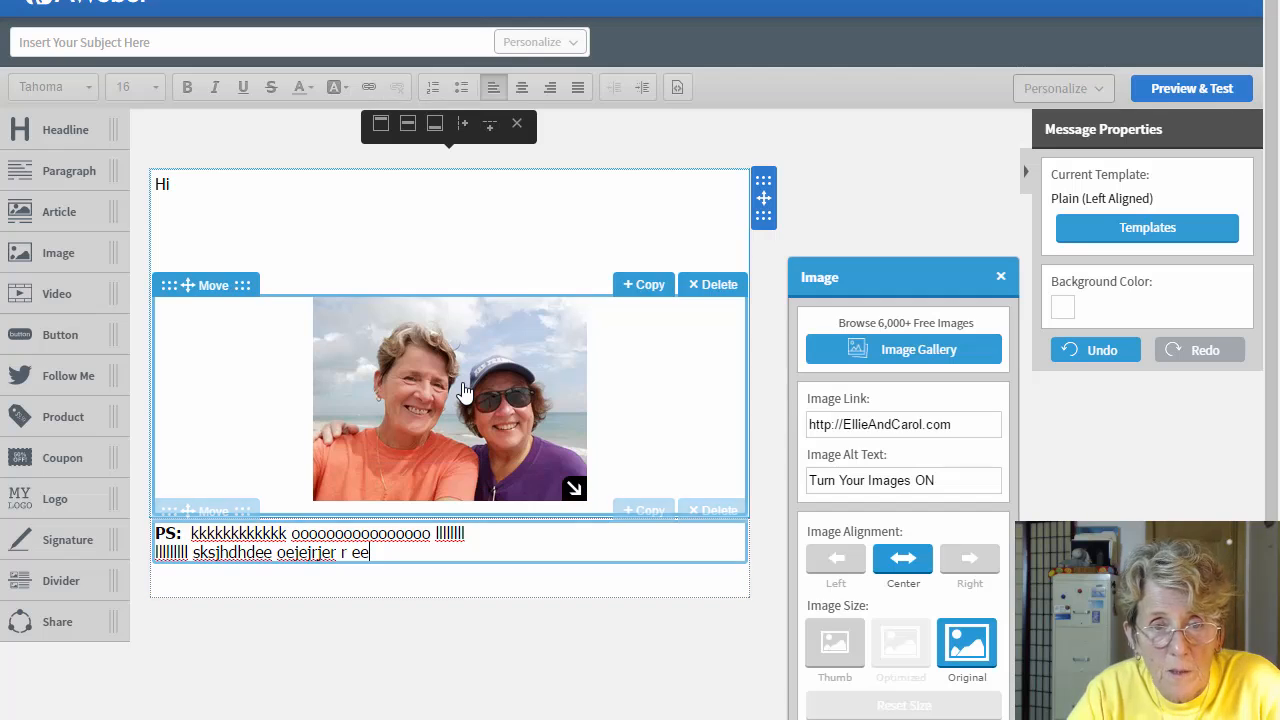
Step: Left-align the beach photo, delete the PS paragraph block, and select the empty row below
click(838, 565)
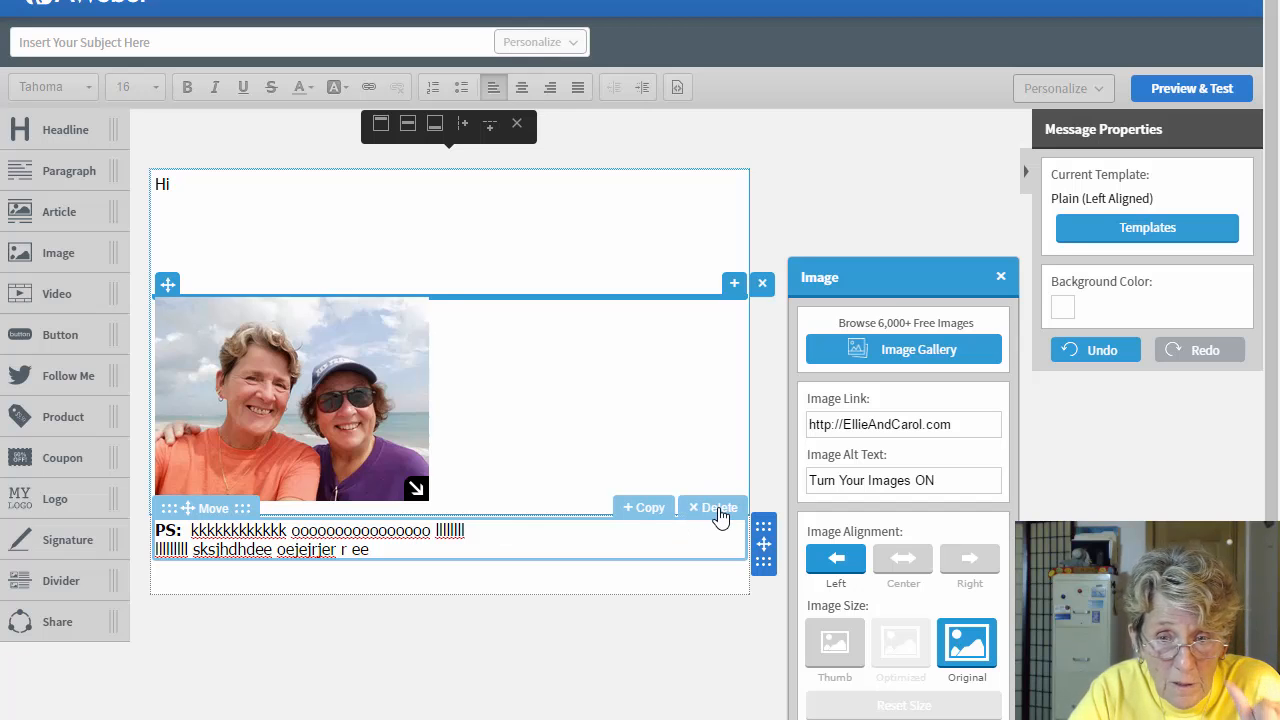
click(719, 509)
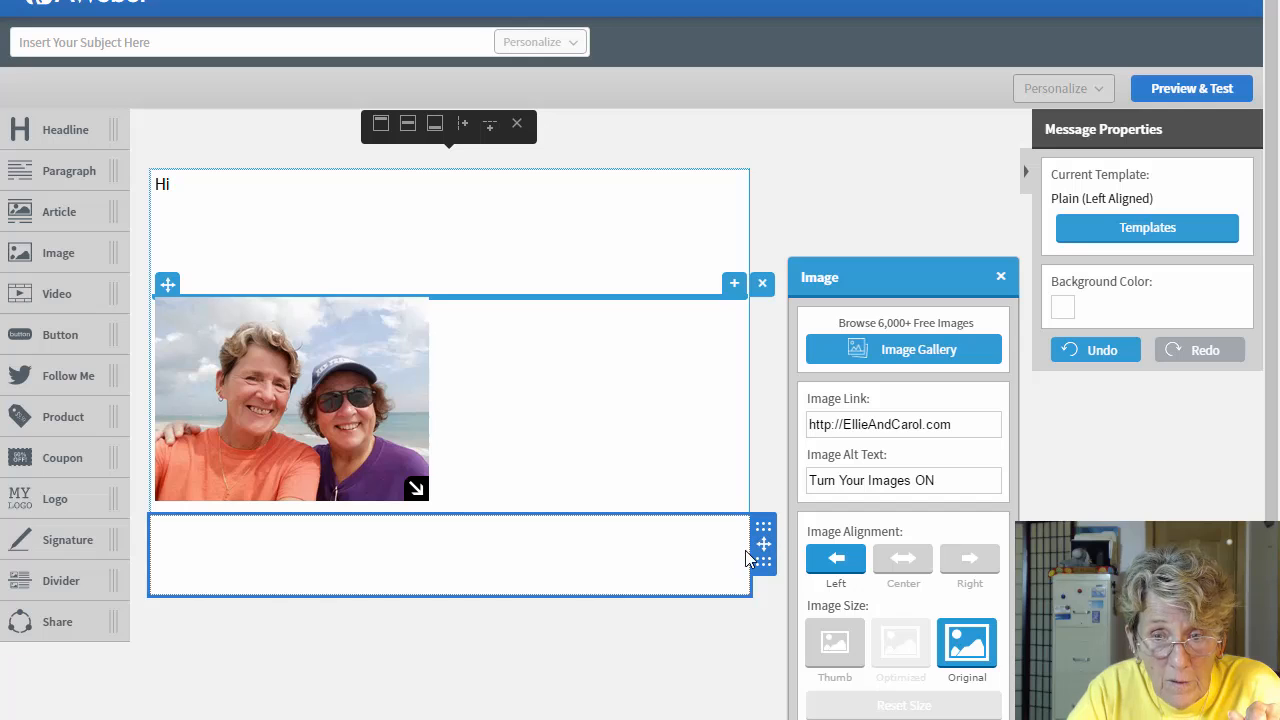
click(698, 564)
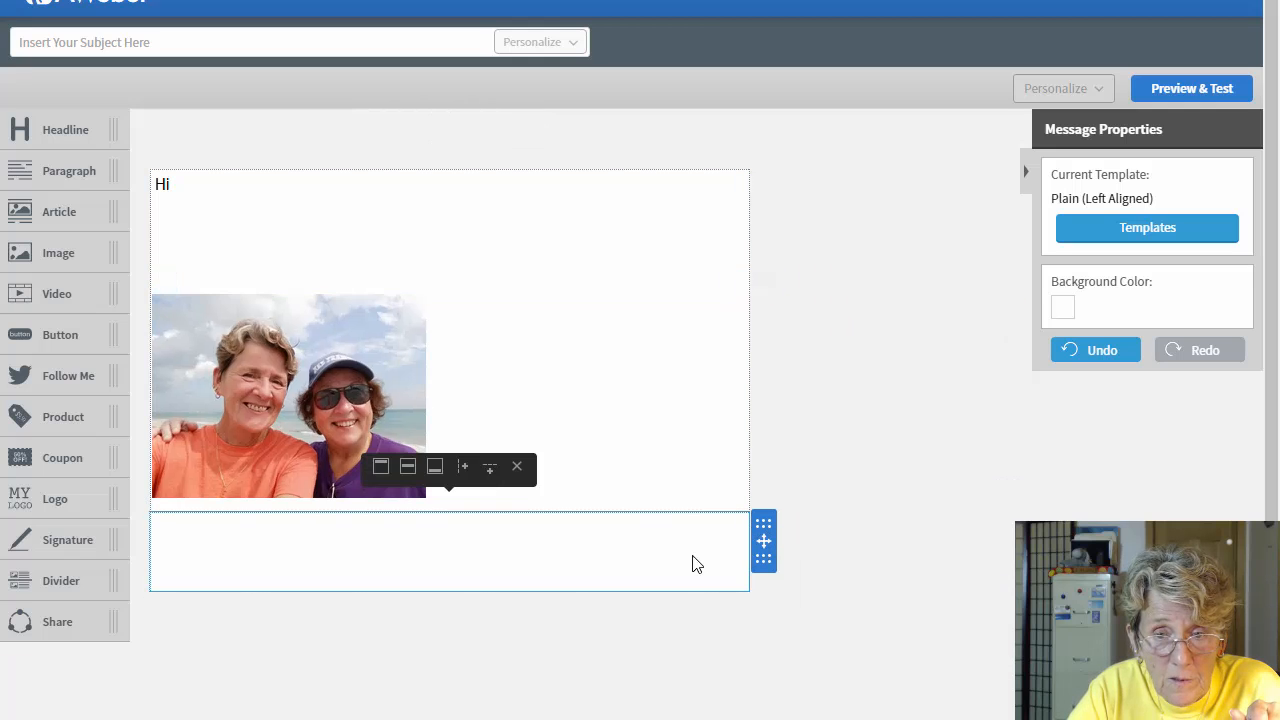
Step: Delete the leftover row, re-centre the beach photo, and add a fresh empty row below it
click(517, 468)
click(343, 451)
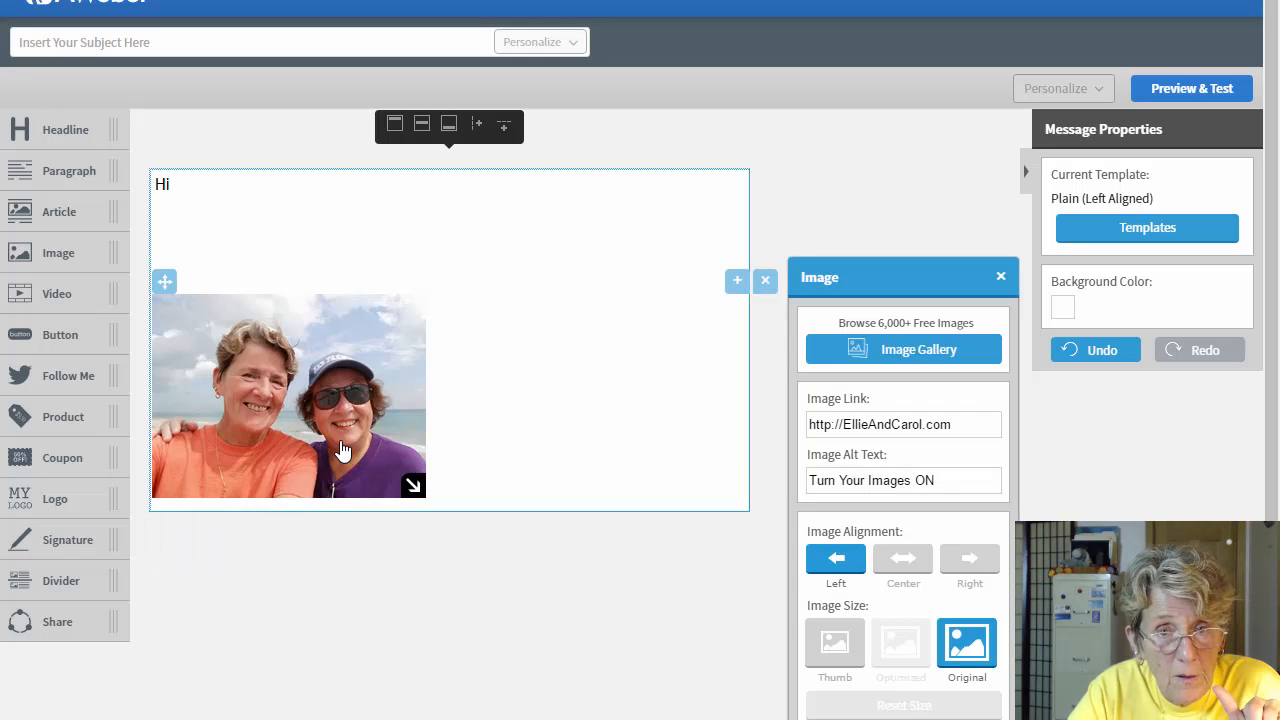
click(903, 565)
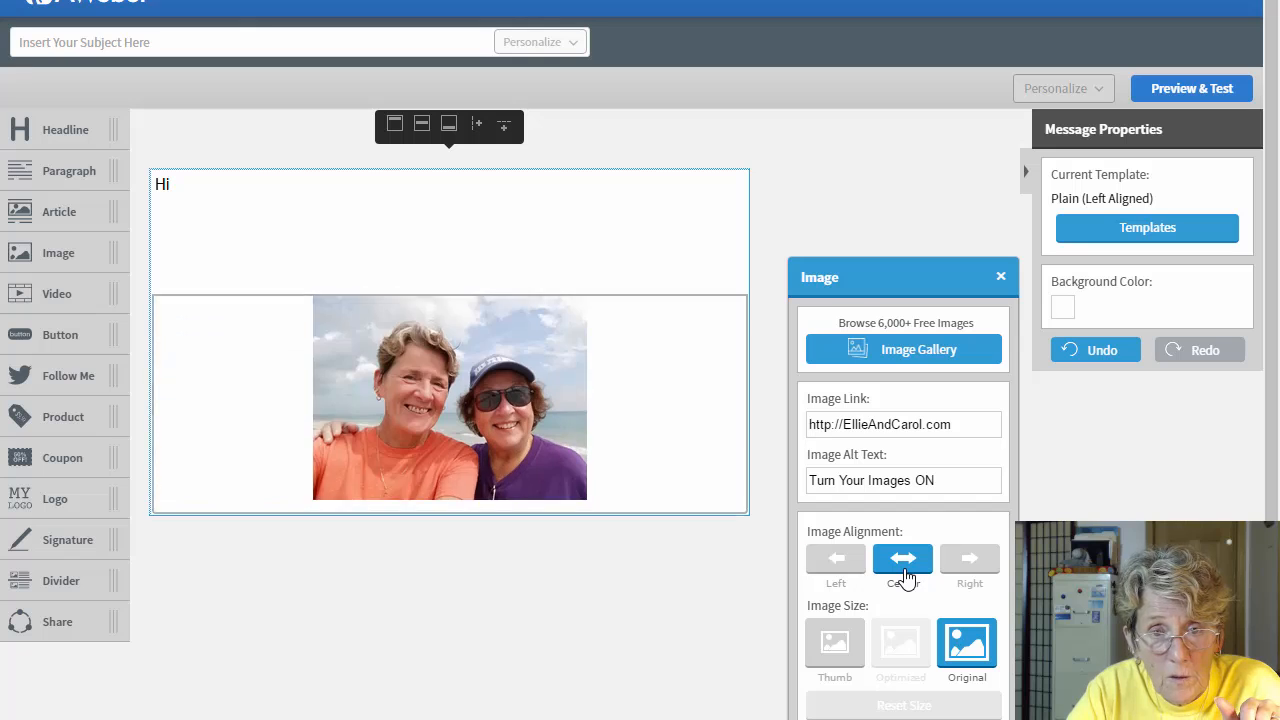
click(626, 611)
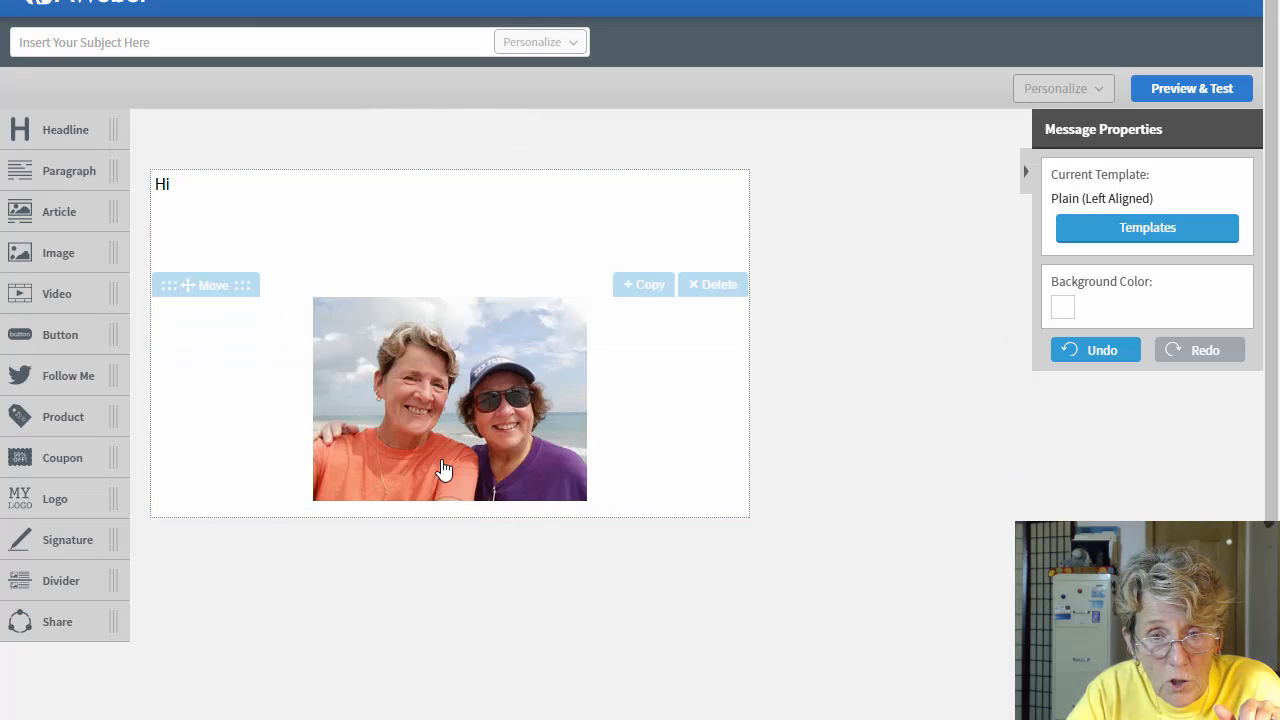
click(466, 412)
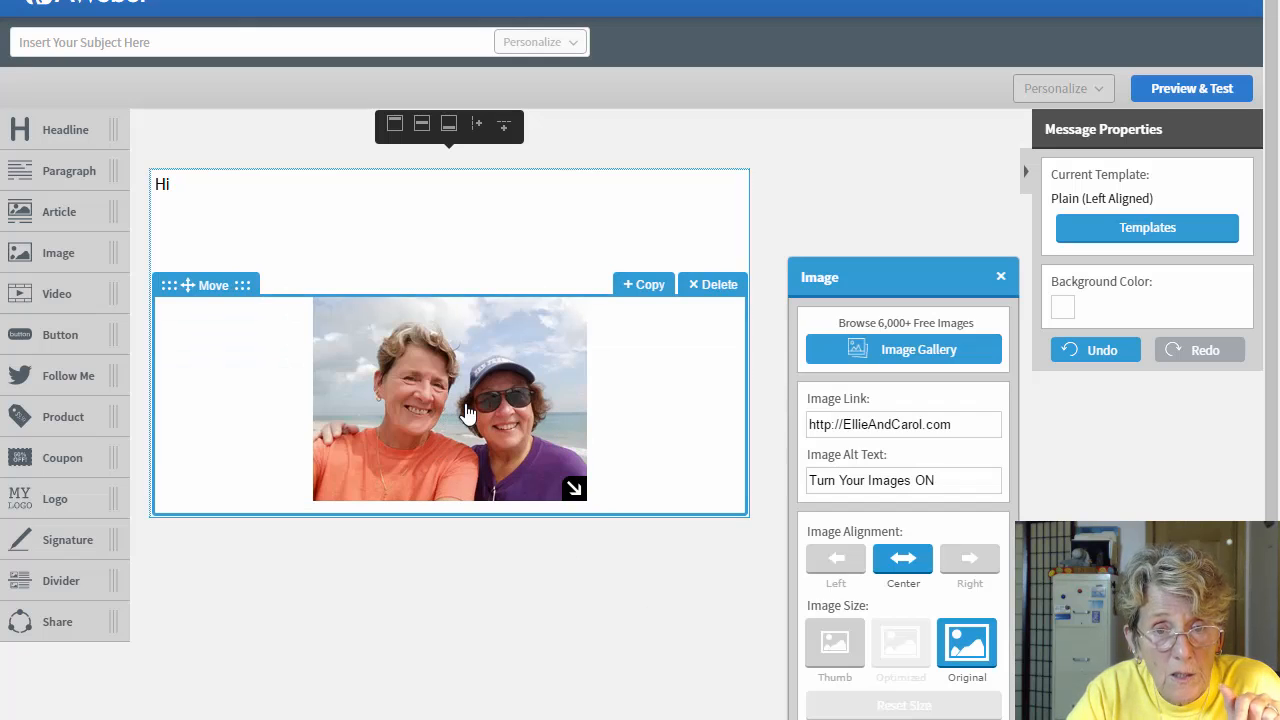
click(506, 134)
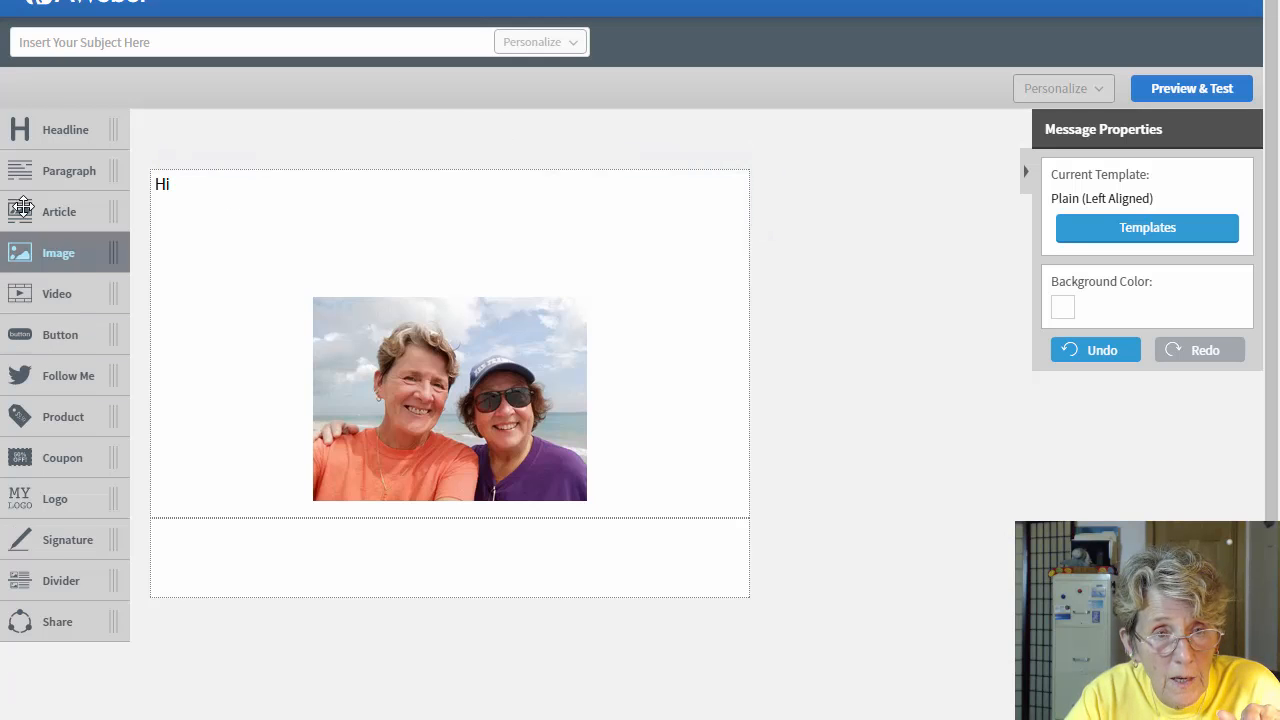
Step: Place a paragraph block in the new row containing a bold 'PS:' label
drag(40, 170, 407, 562)
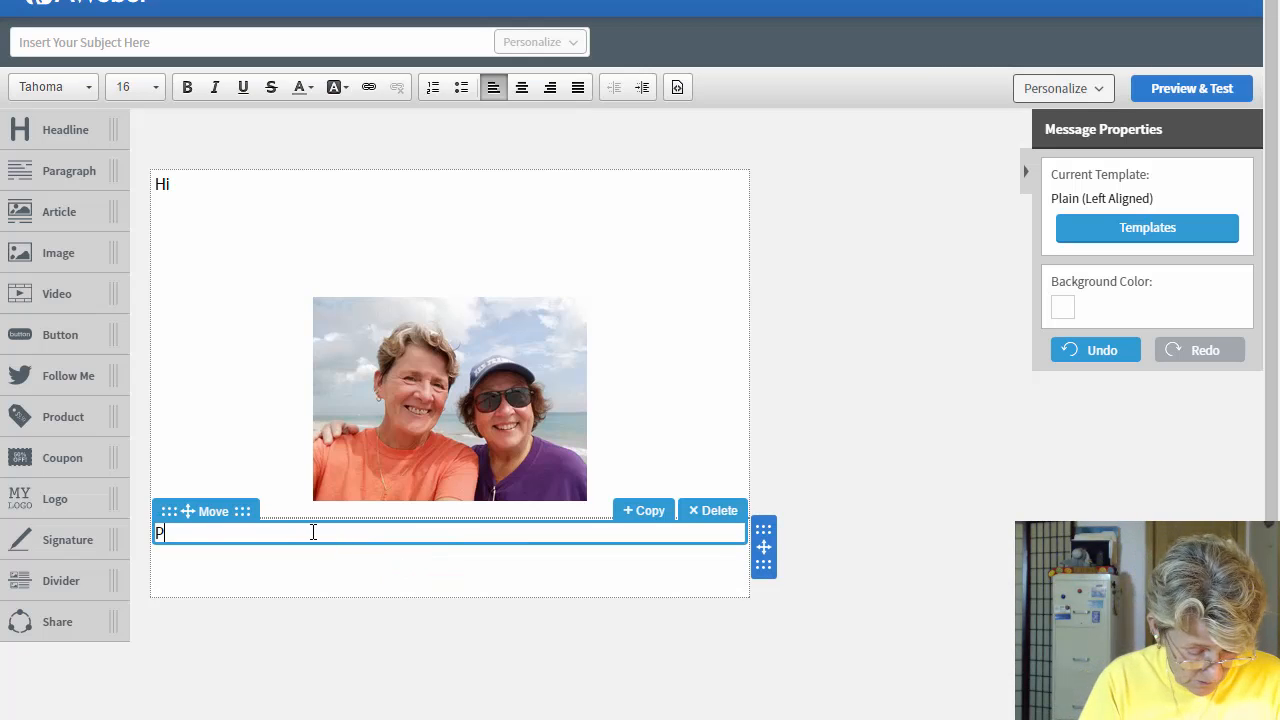
text(PS:)
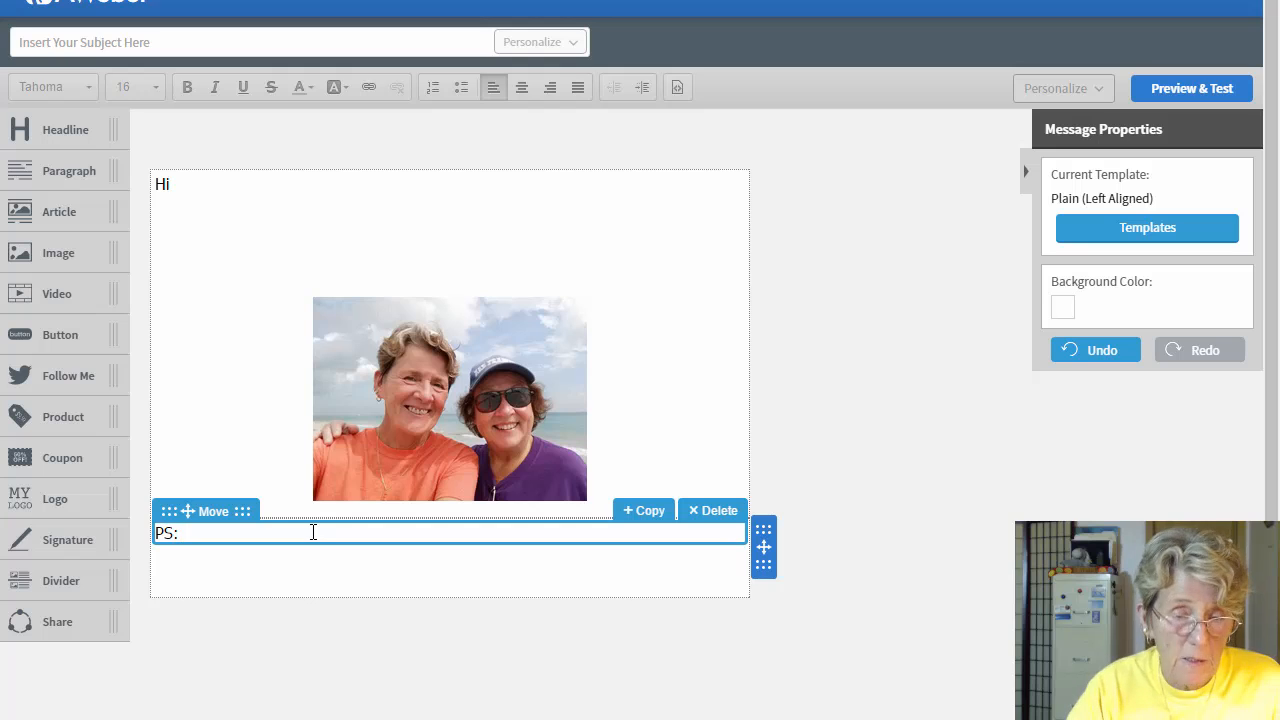
drag(201, 536, 155, 545)
key(ctrl+b)
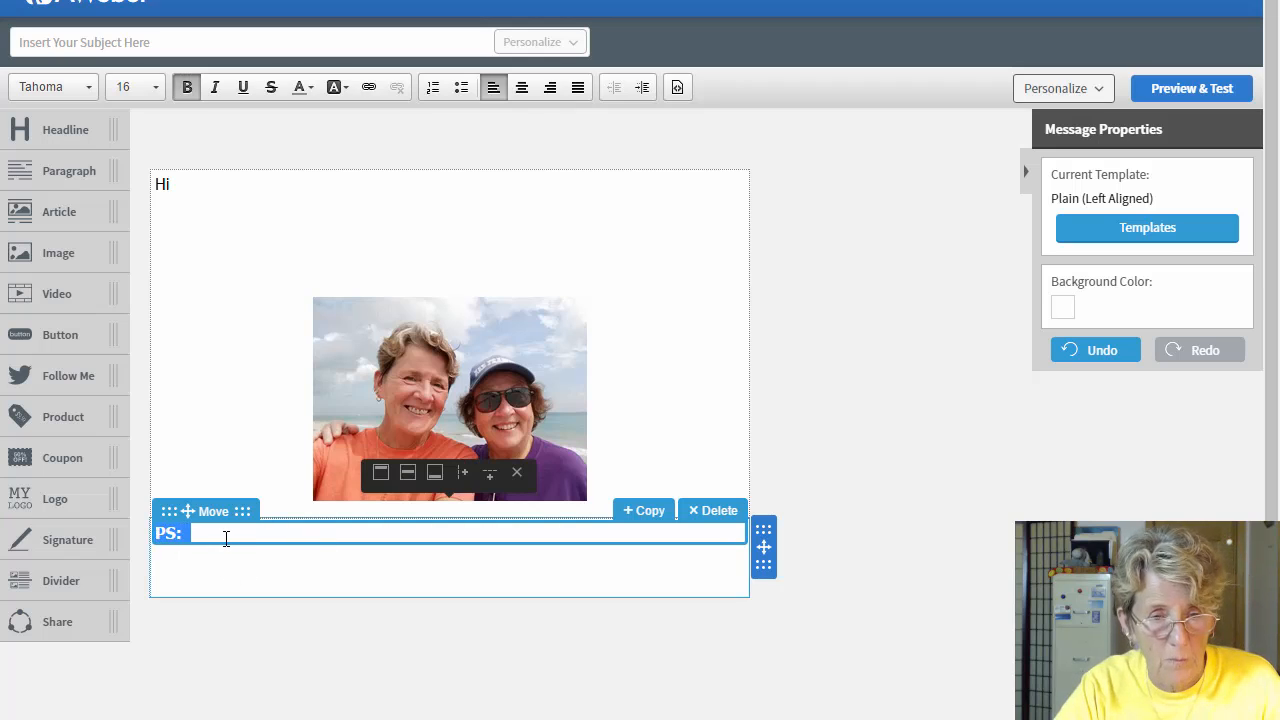
Step: Clear stray characters after PS:, add a blank line, and drop a new paragraph block below
click(236, 535)
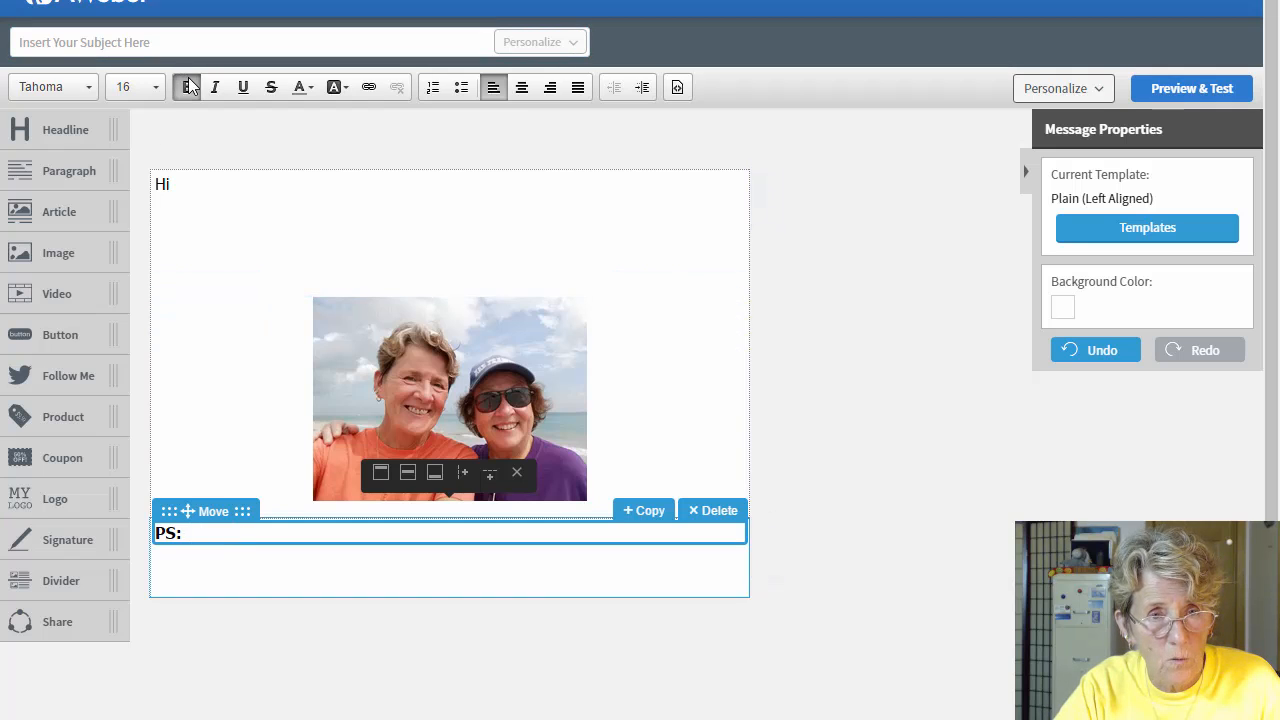
text(j)
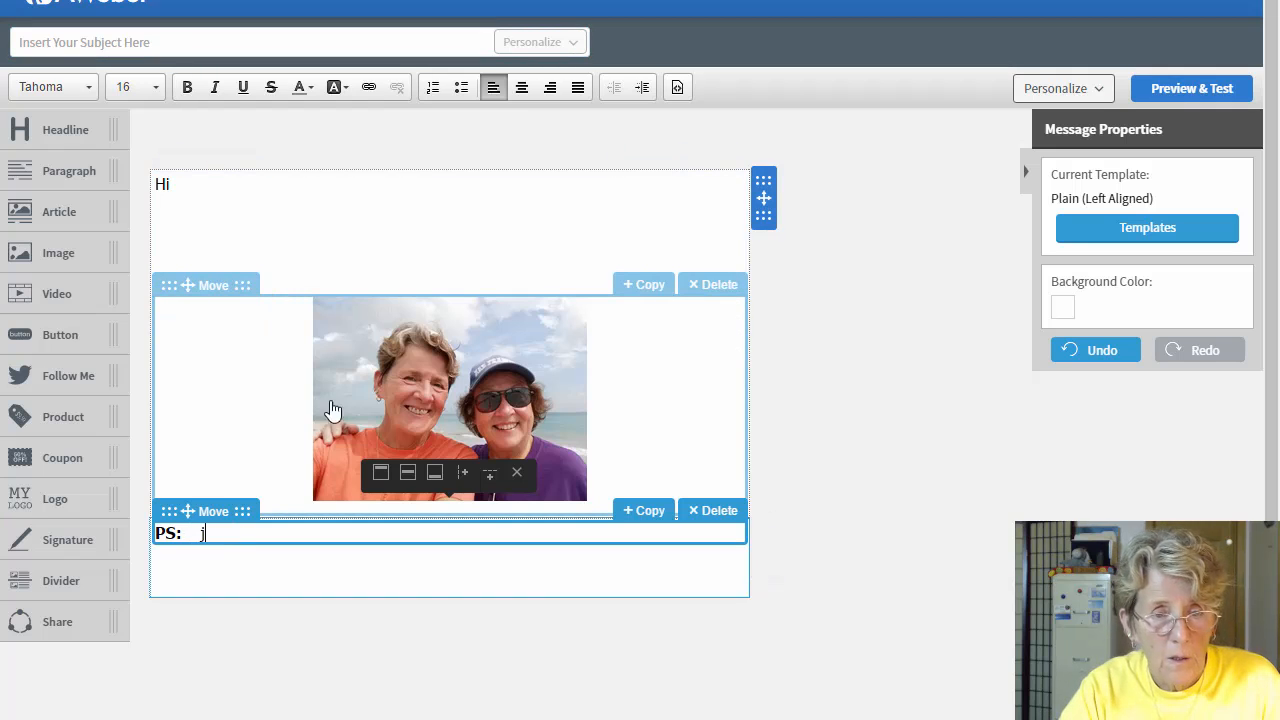
text(jjjjjjjjjjjjjjjjjjjjjjj)
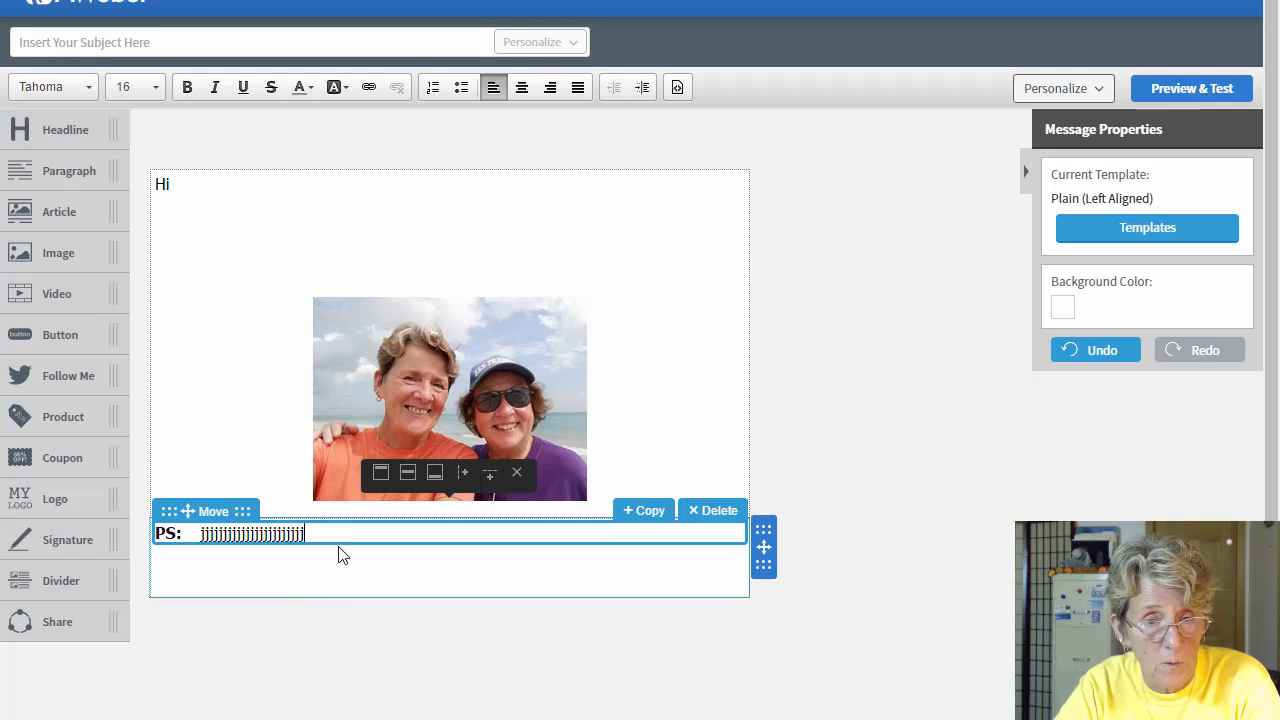
key(BackSpace)
key(BackSpace)
key(BackSpace)
key(BackSpace)
key(BackSpace)
key(BackSpace)
key(BackSpace)
key(BackSpace)
key(BackSpace)
key(BackSpace)
key(BackSpace)
key(BackSpace)
key(BackSpace)
key(BackSpace)
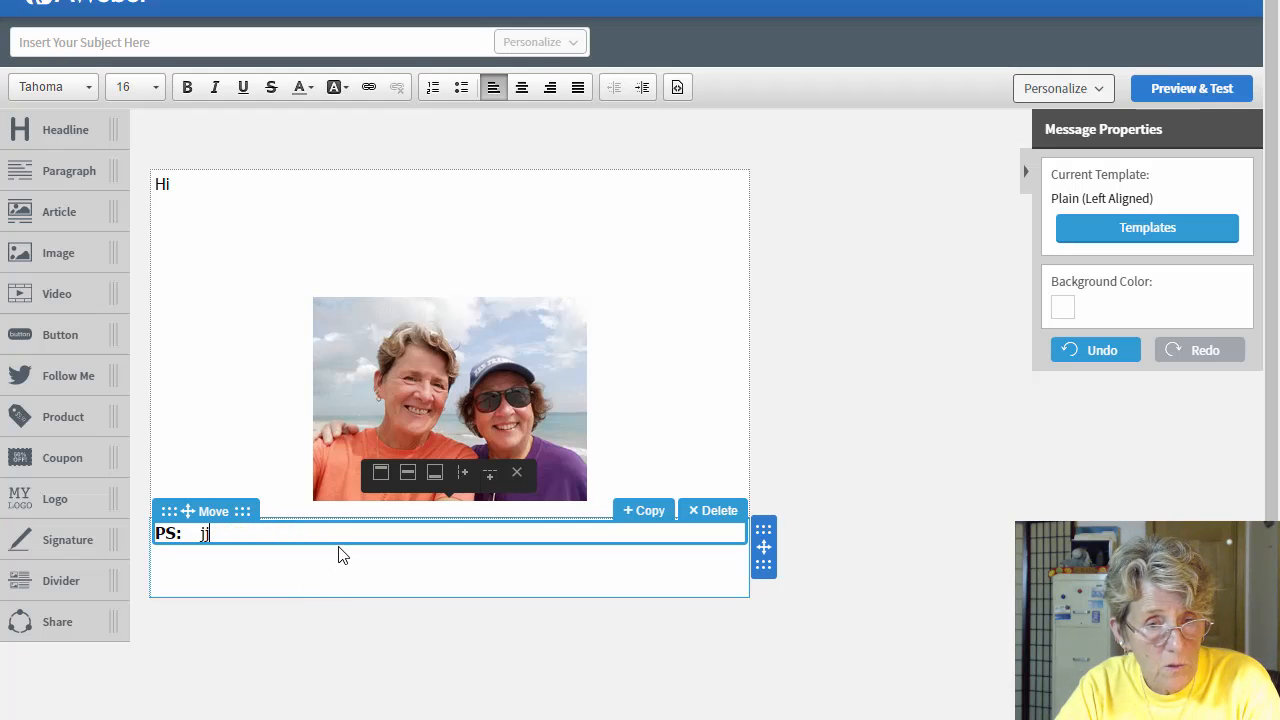
key(BackSpace)
key(BackSpace)
key(BackSpace)
key(BackSpace)
key(BackSpace)
key(Return)
key(Return)
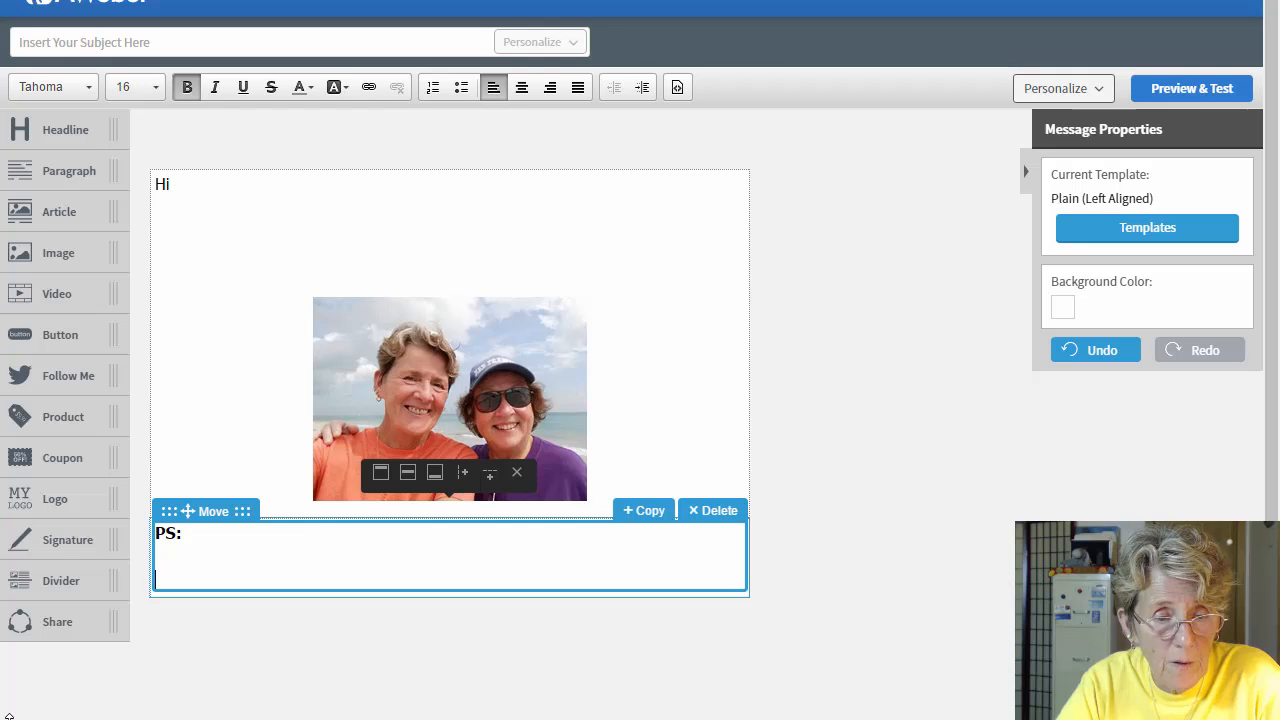
scroll(12, 333, down, 1)
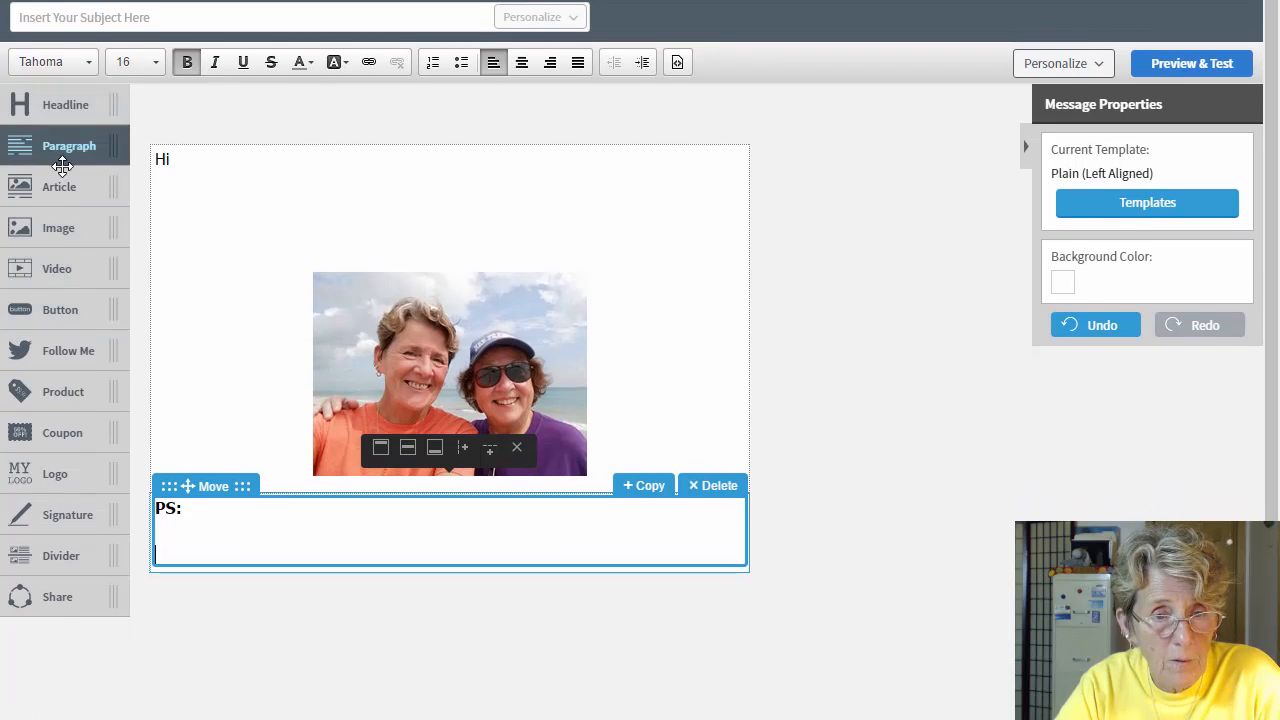
drag(58, 148, 289, 600)
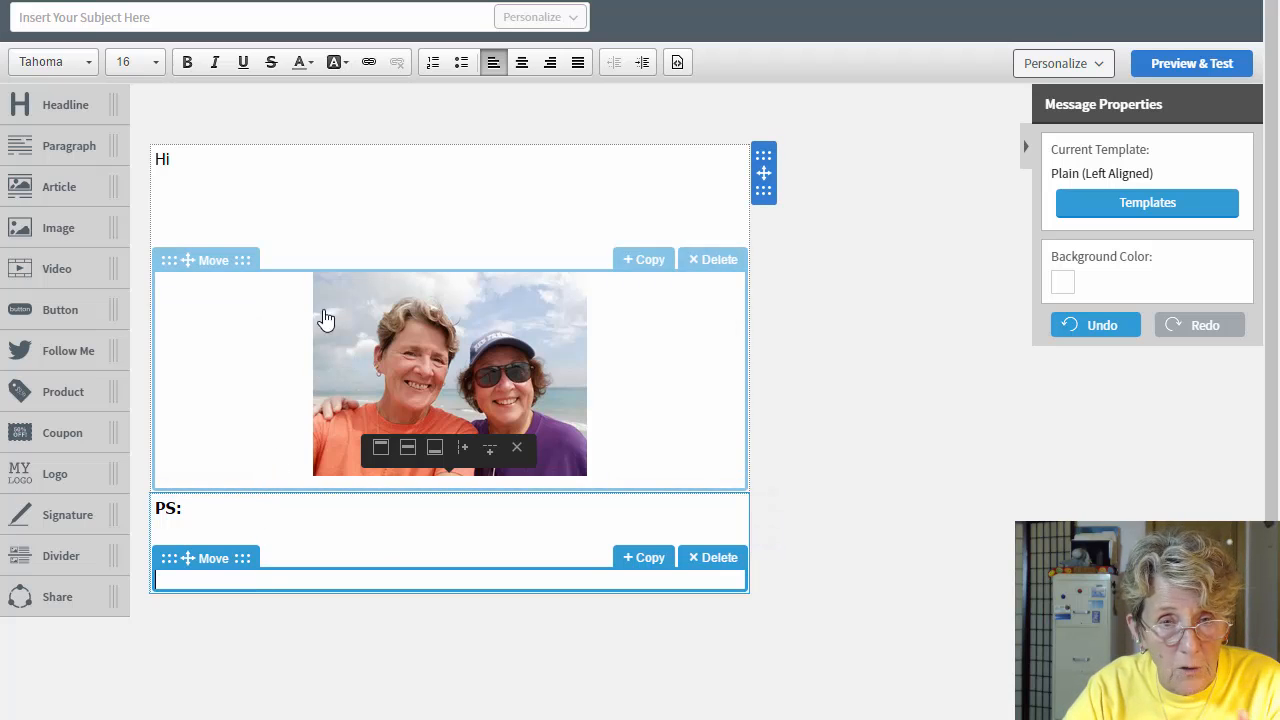
Step: Set the beach photo's Image Alignment to Left, then place the caret in the new empty text block
click(444, 406)
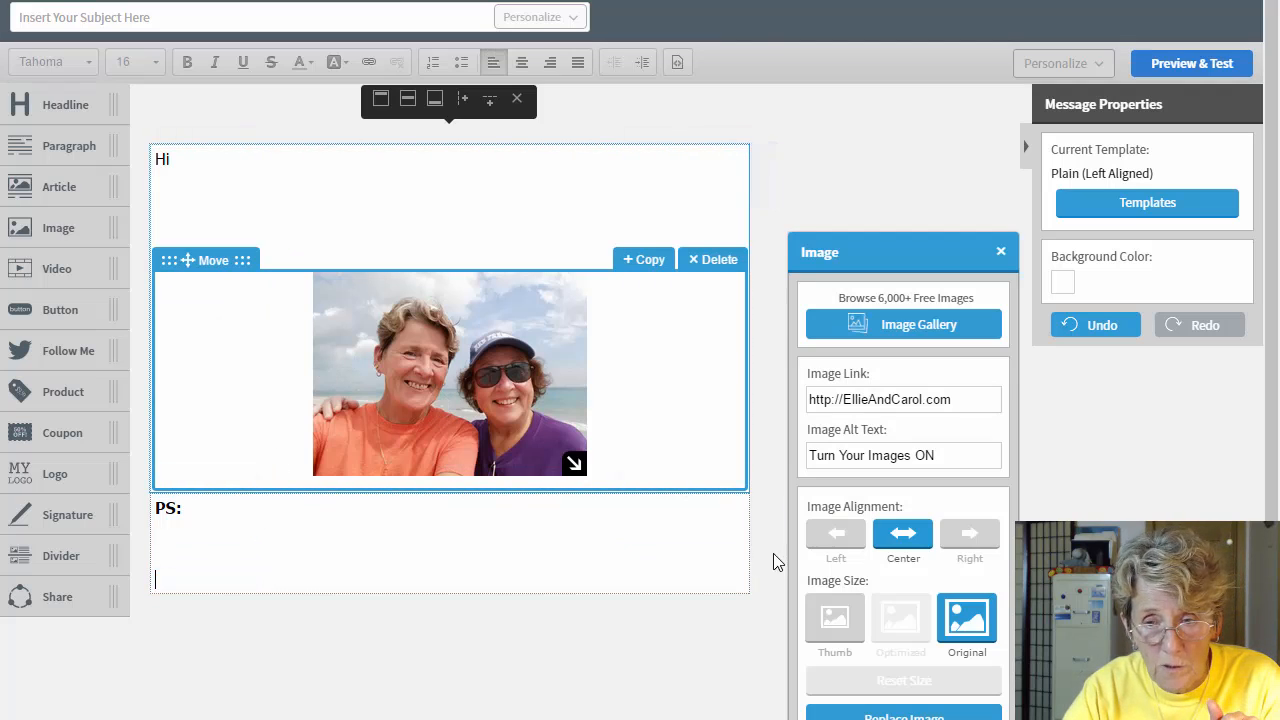
click(835, 537)
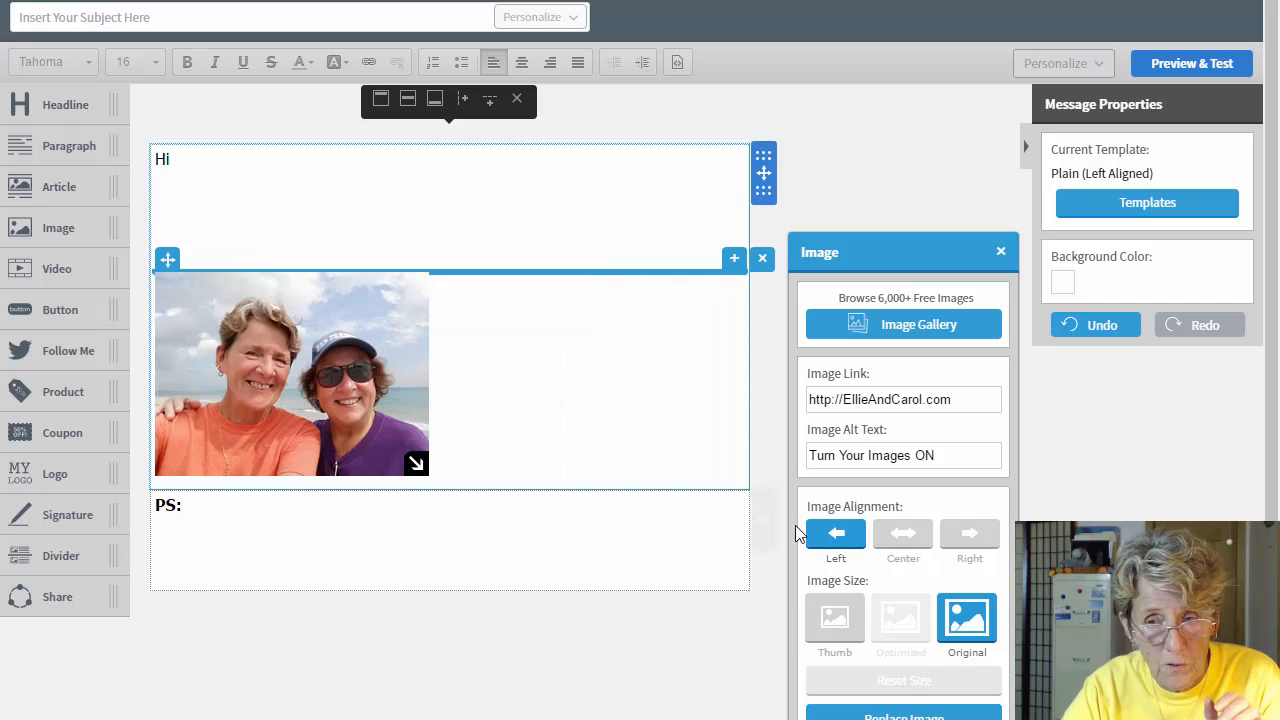
click(275, 513)
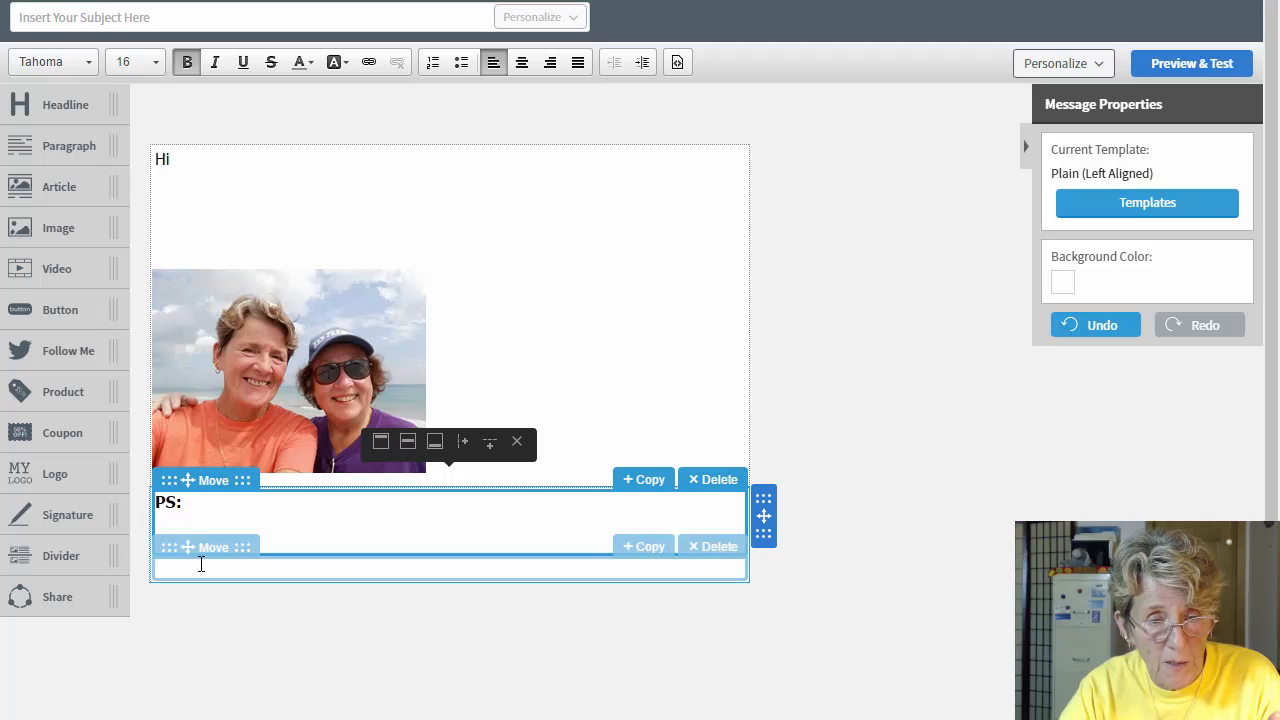
click(211, 567)
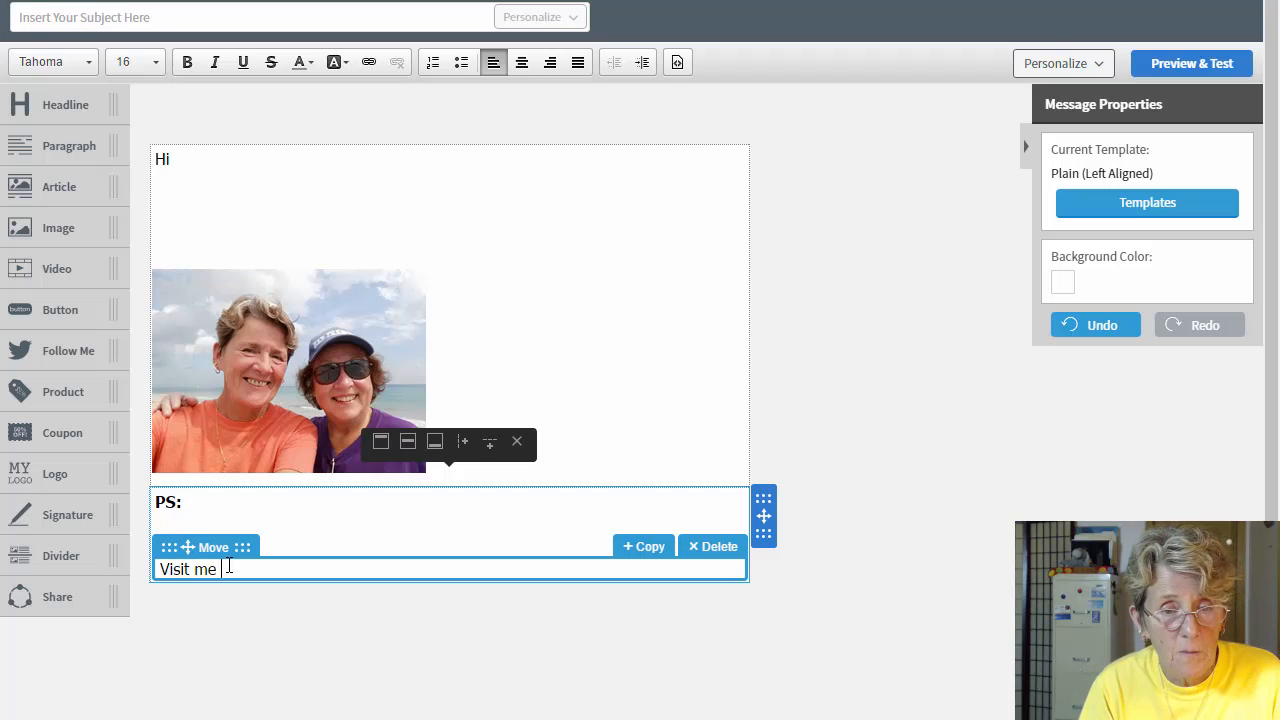
Step: Write the lines 'Visit me at my BLOG', 'Visit me at Facebook', 'Call me at' and 'Here's my email'
text(Visit me at my BLOG)
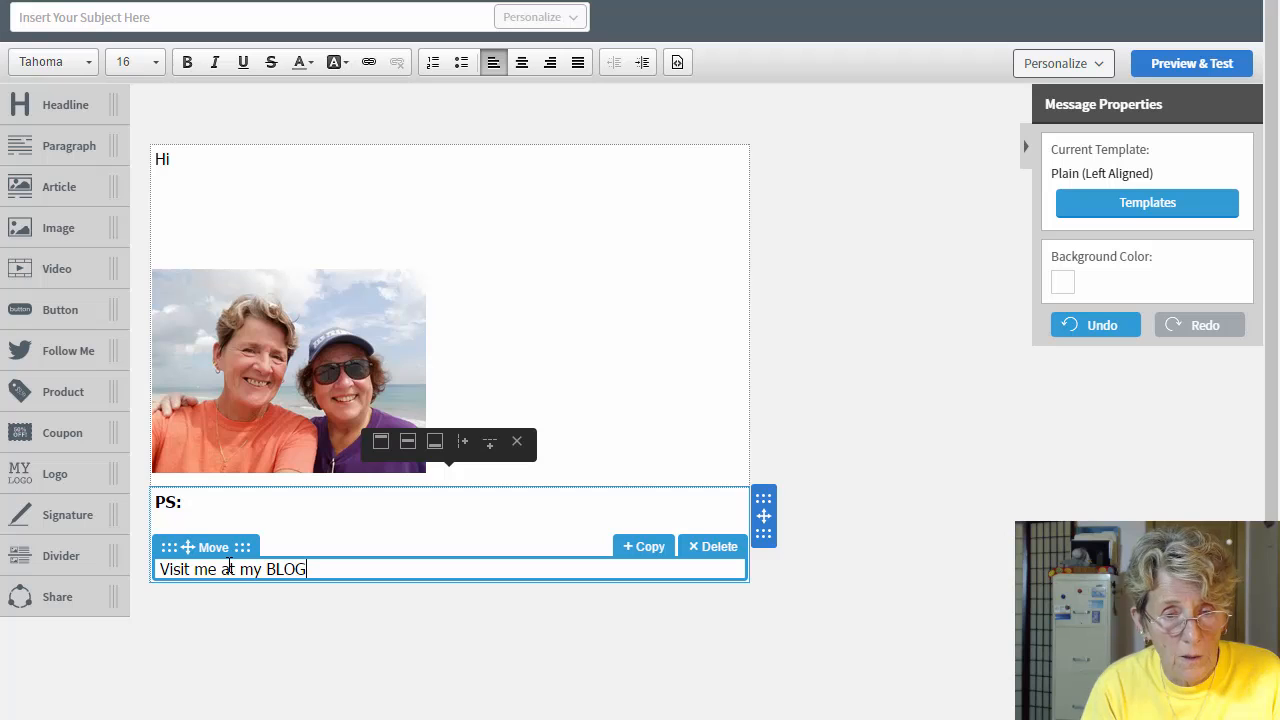
key(Return)
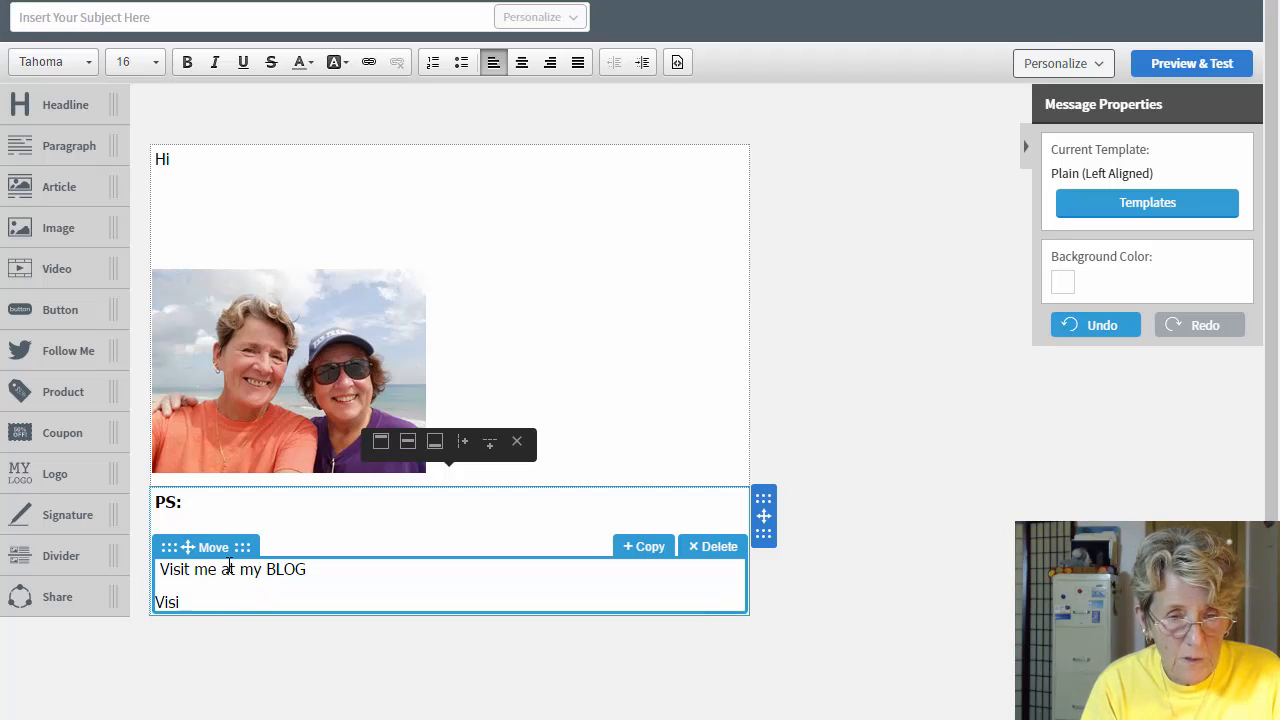
text(Visit me at )
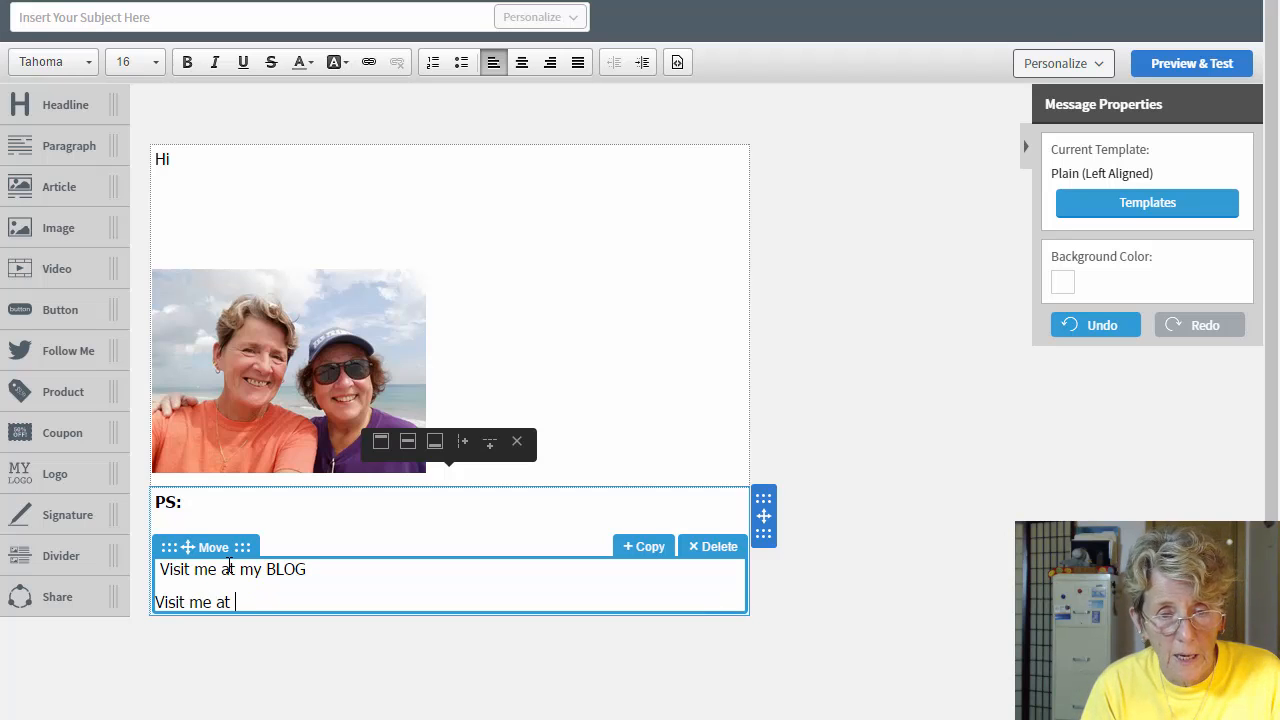
text(m)
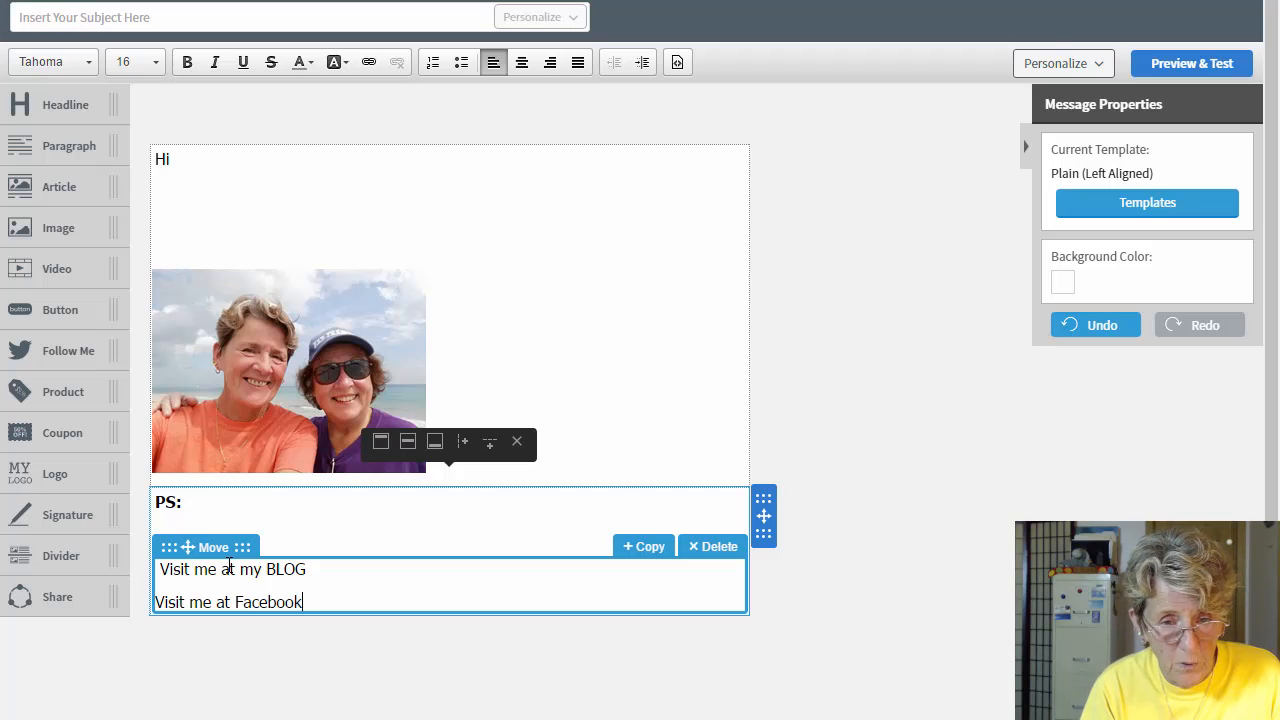
key(Return)
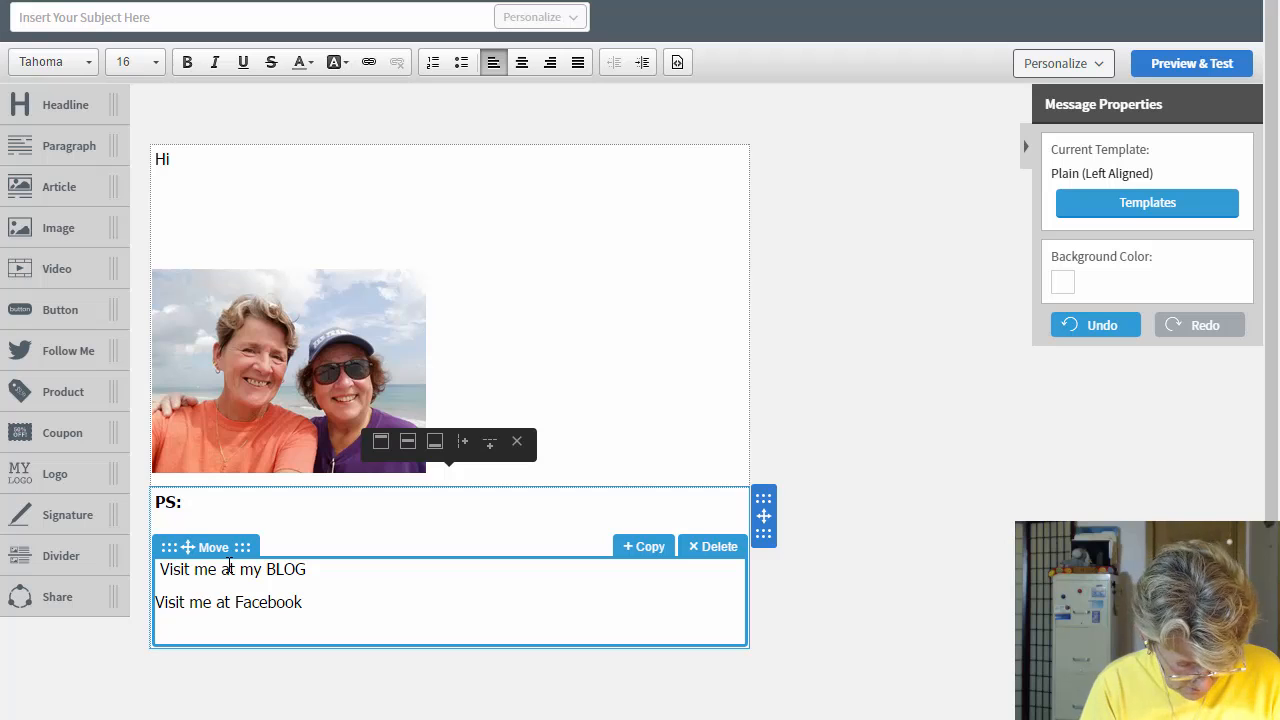
text(Call me at)
key(Return)
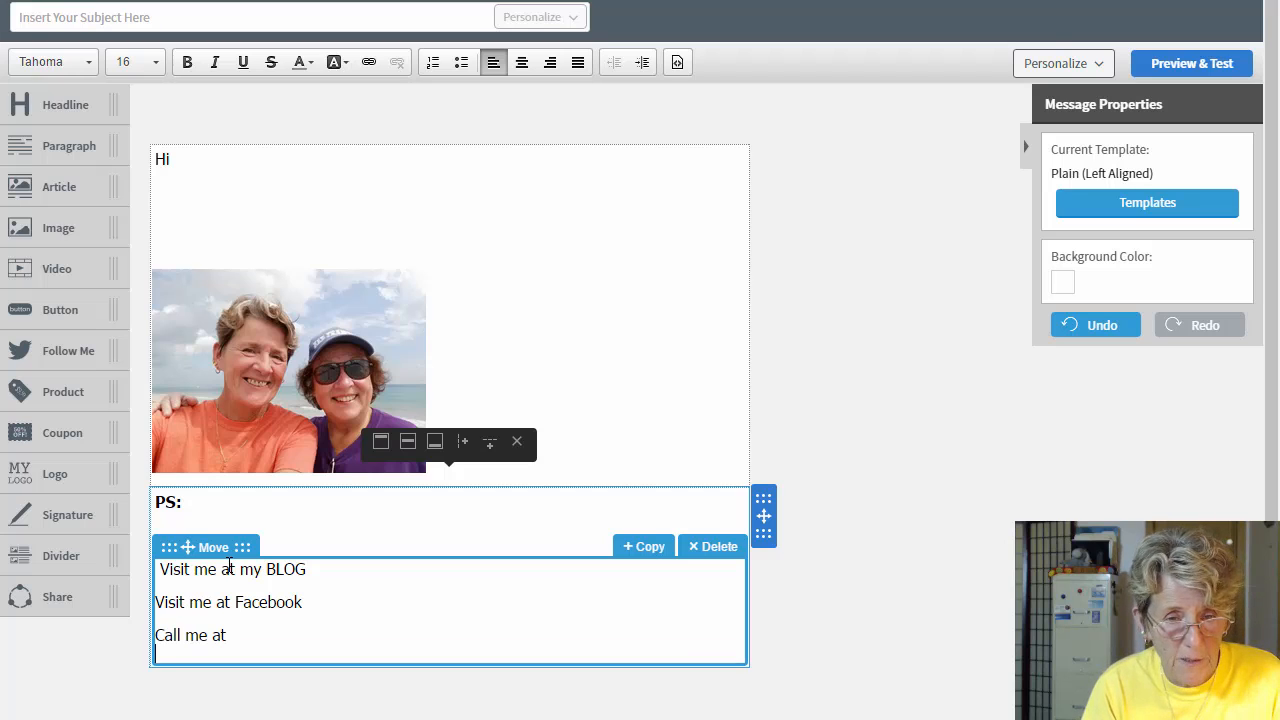
text(Here')
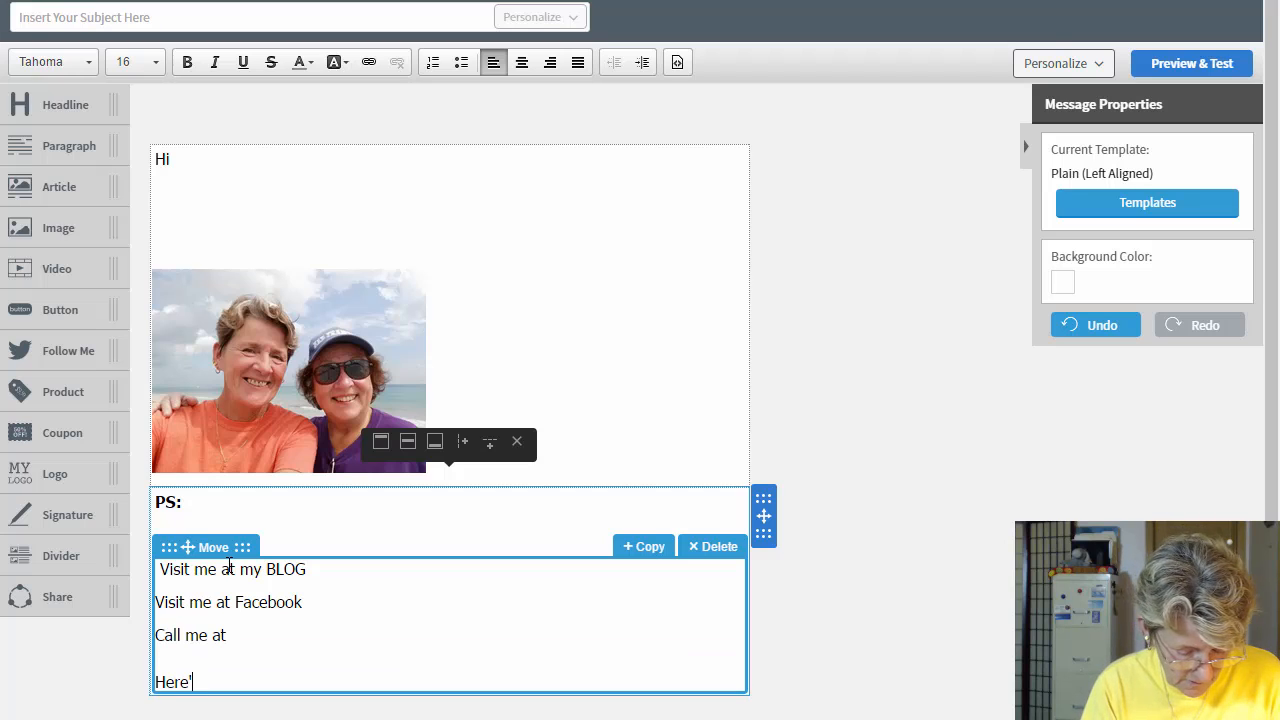
text(s my email)
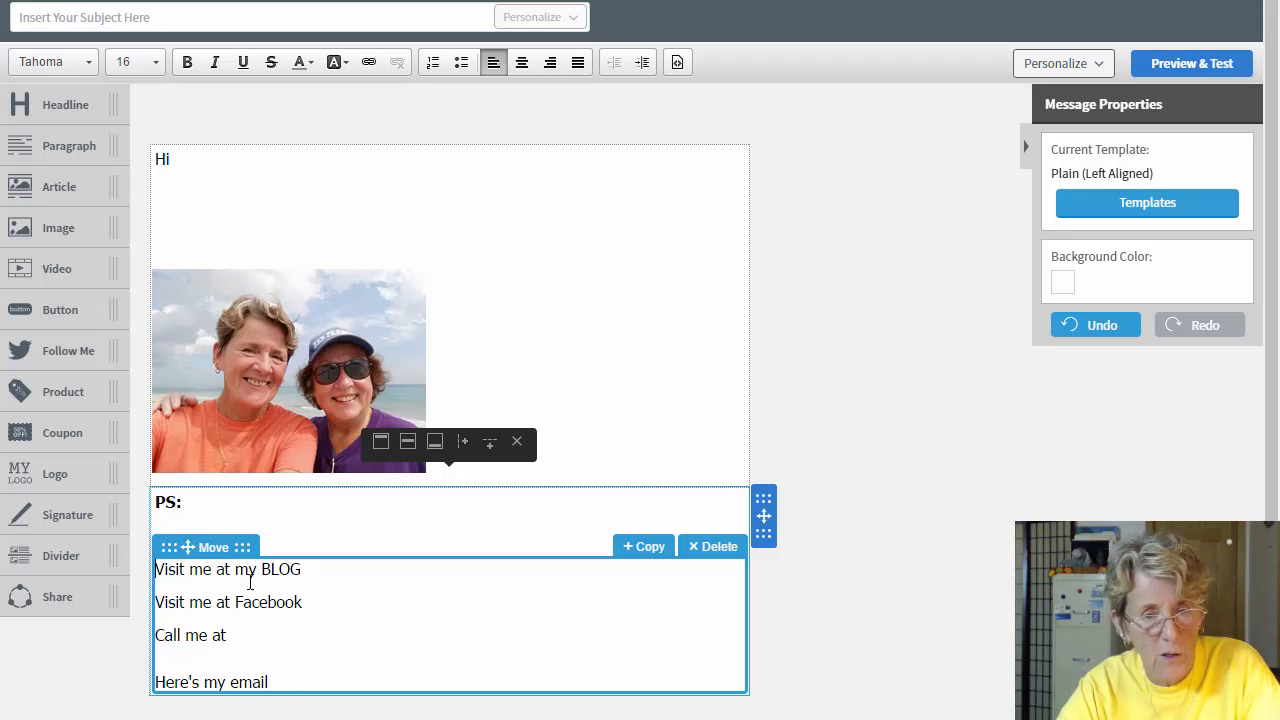
Step: Link the word BLOG to the blog's web address, correcting a typo in the URL
drag(260, 569, 300, 569)
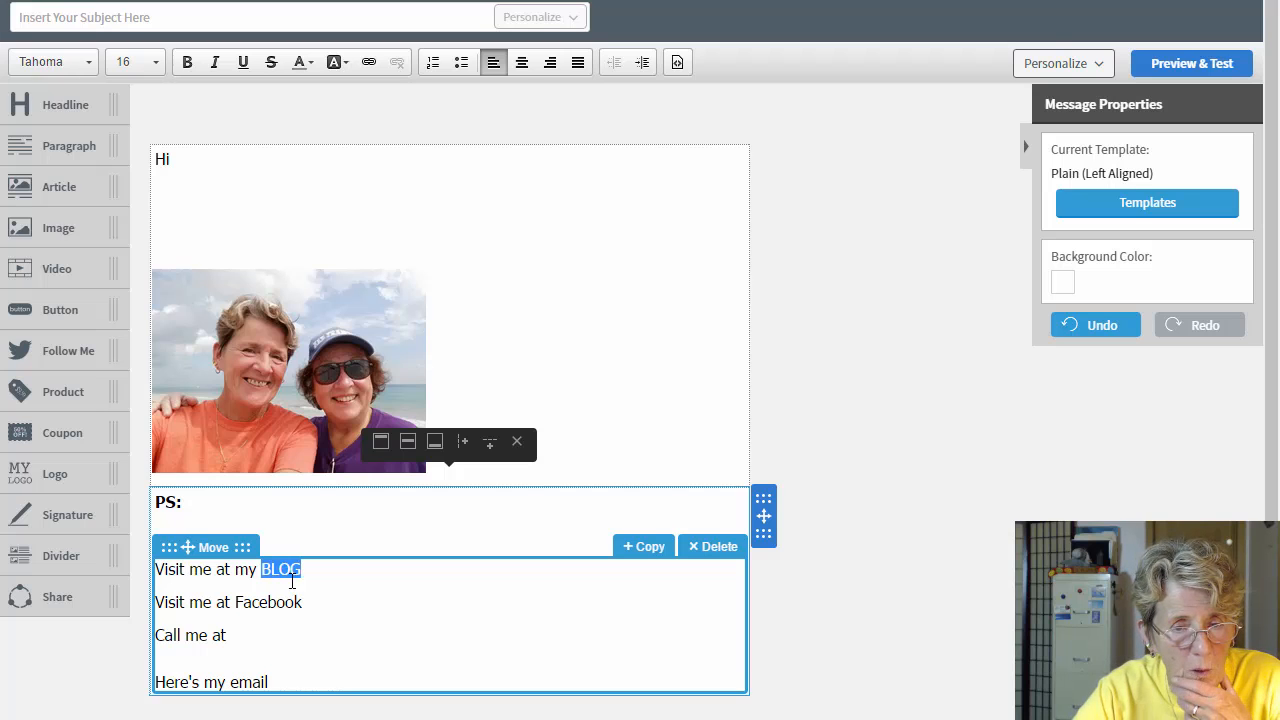
click(368, 63)
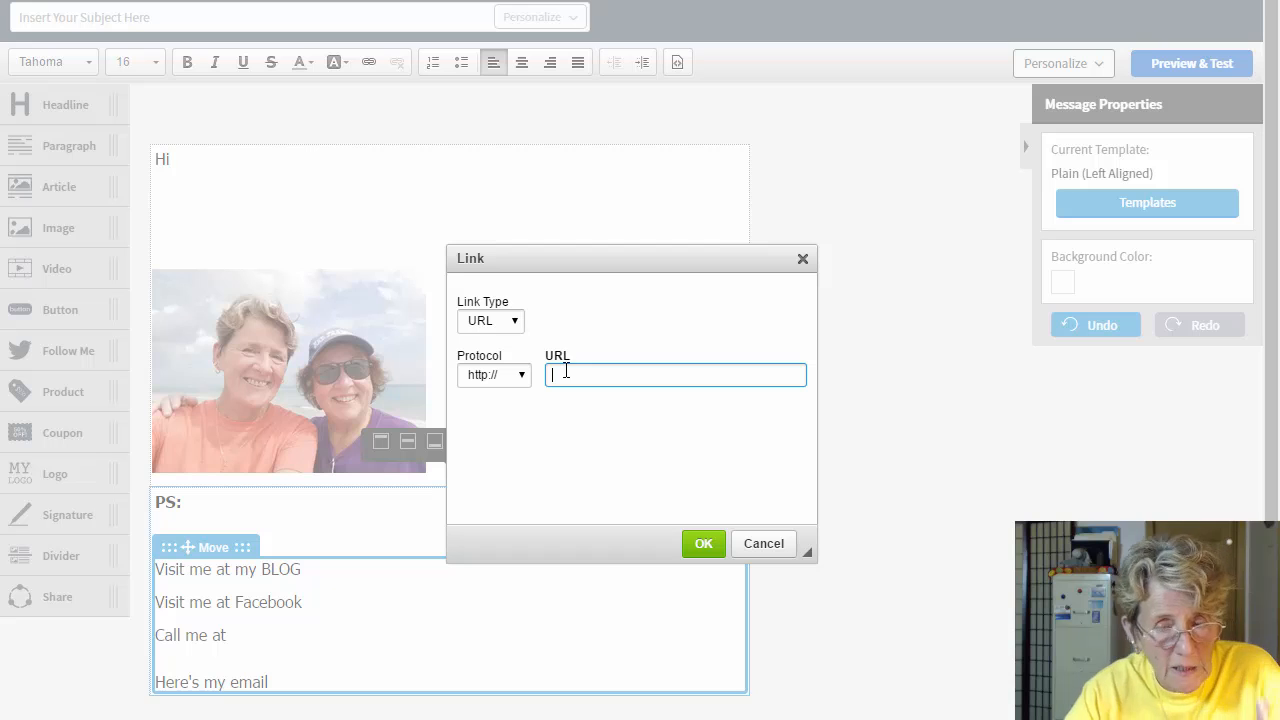
text(ellea)
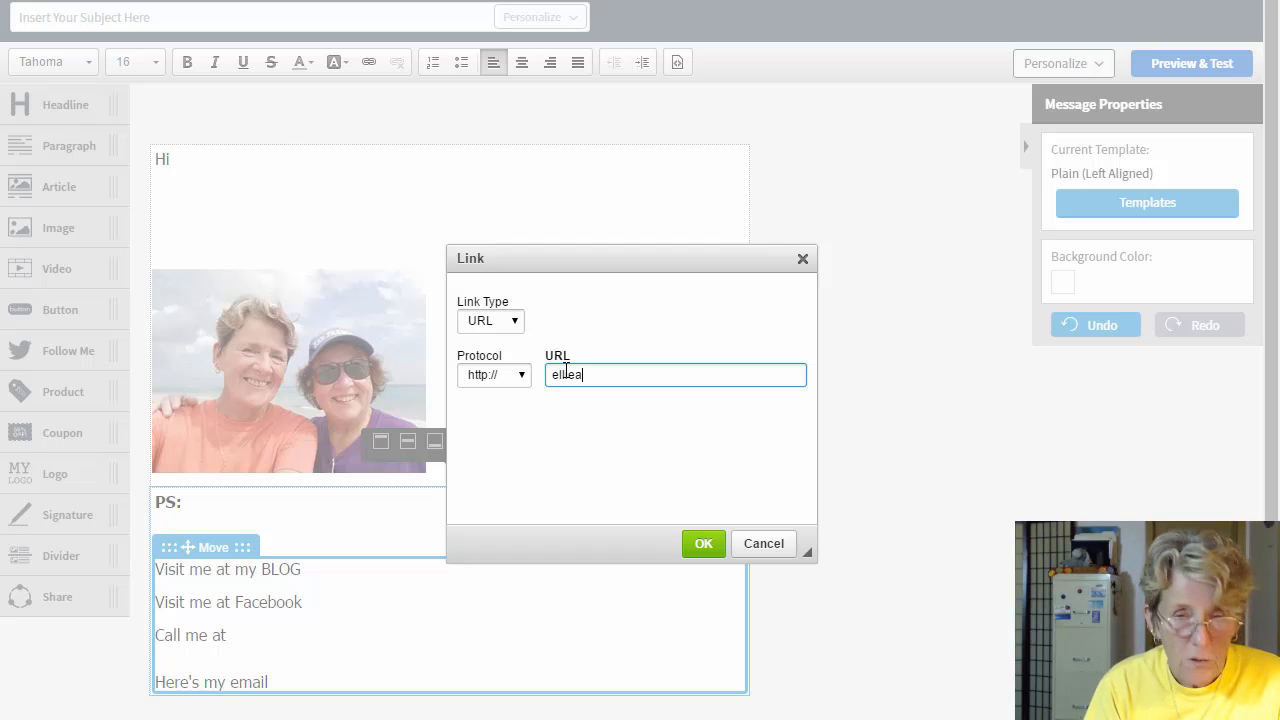
text(ndcarol.c)
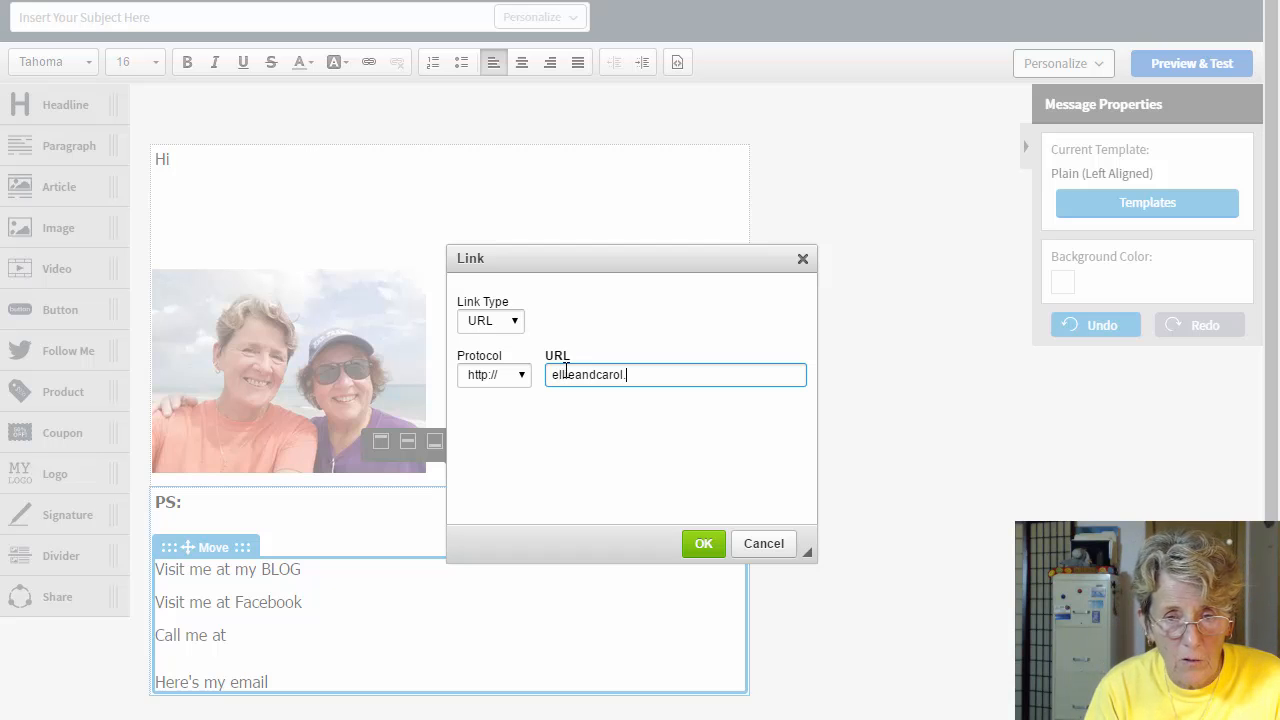
text(o)
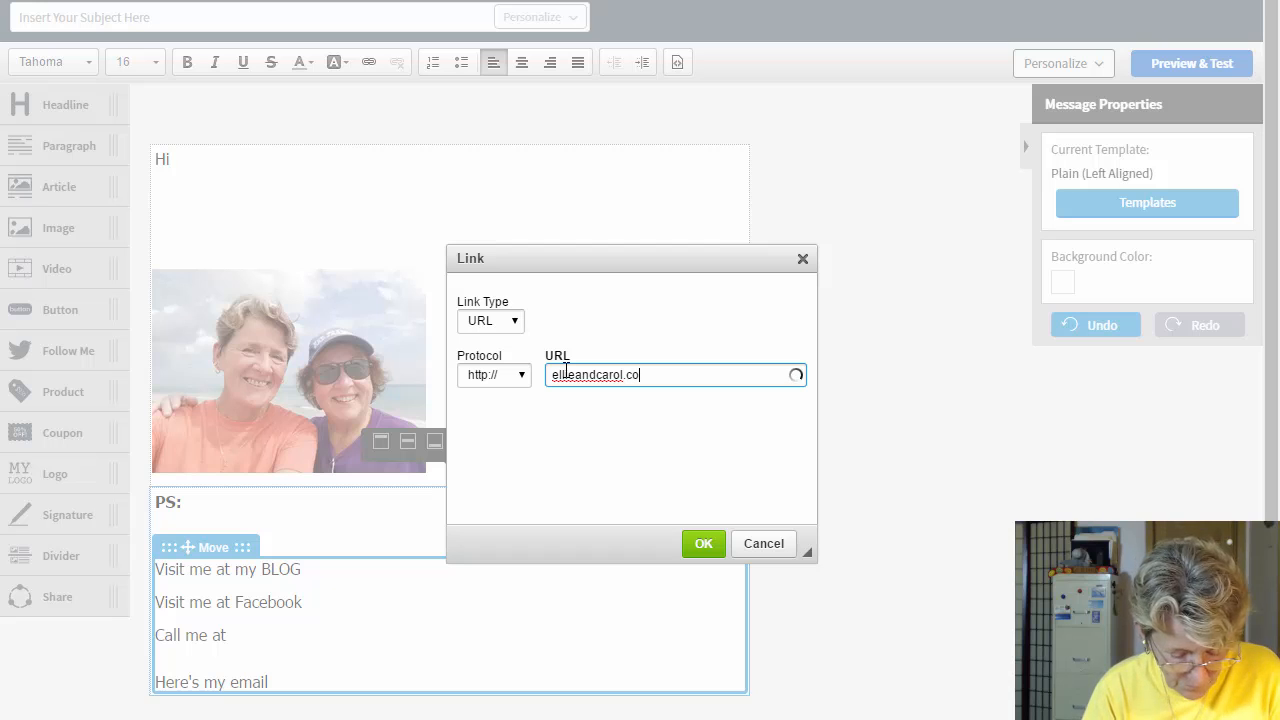
text(m)
click(564, 374)
text(i)
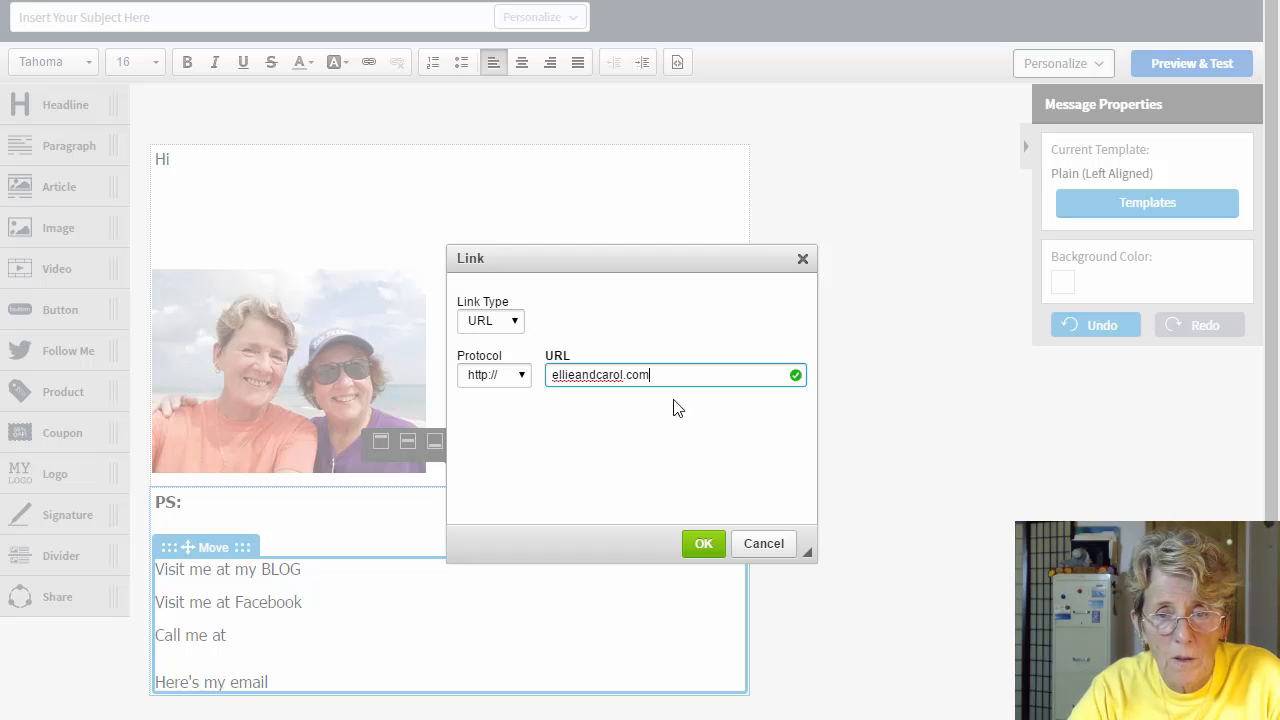
click(705, 546)
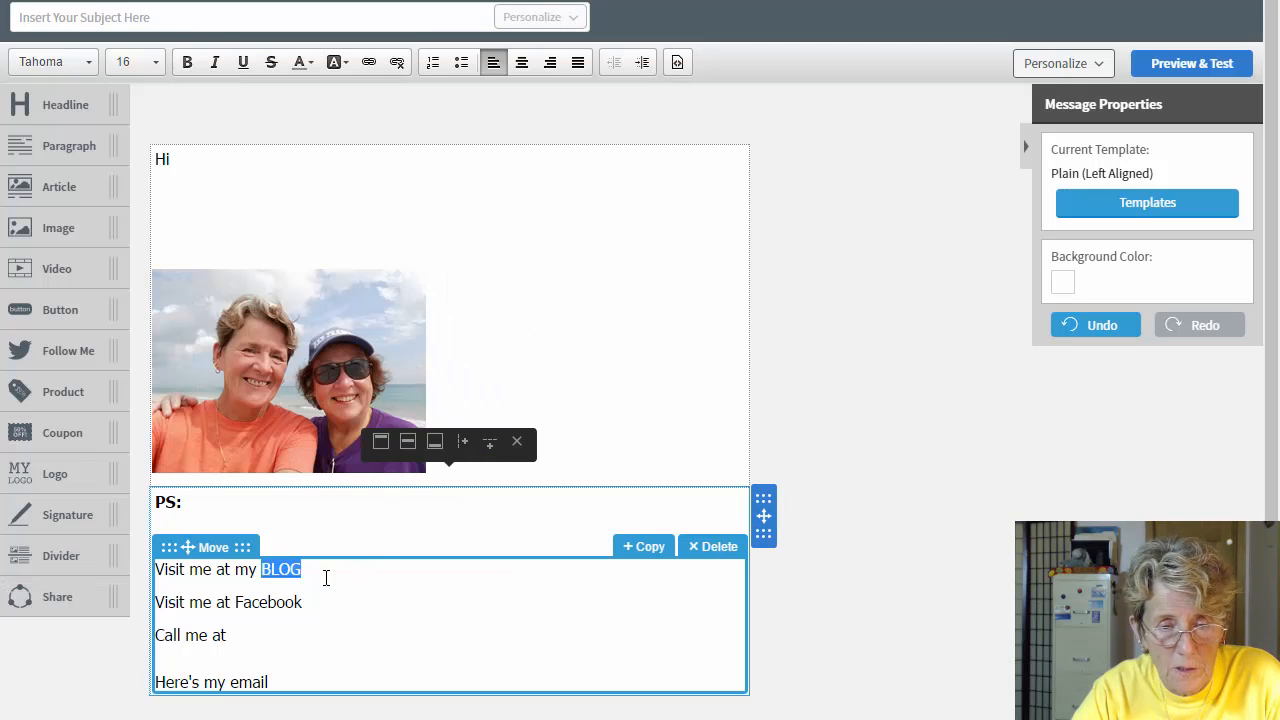
click(343, 569)
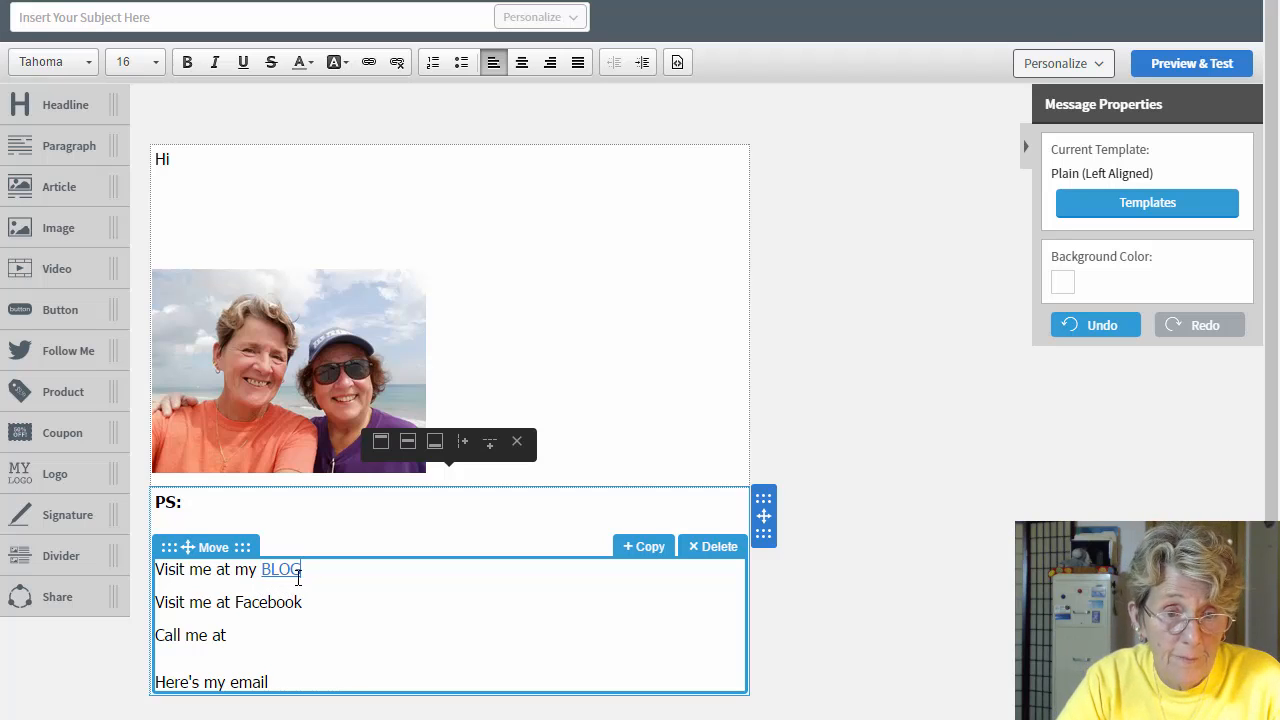
Step: Colour the BLOG link text blue
drag(302, 569, 262, 569)
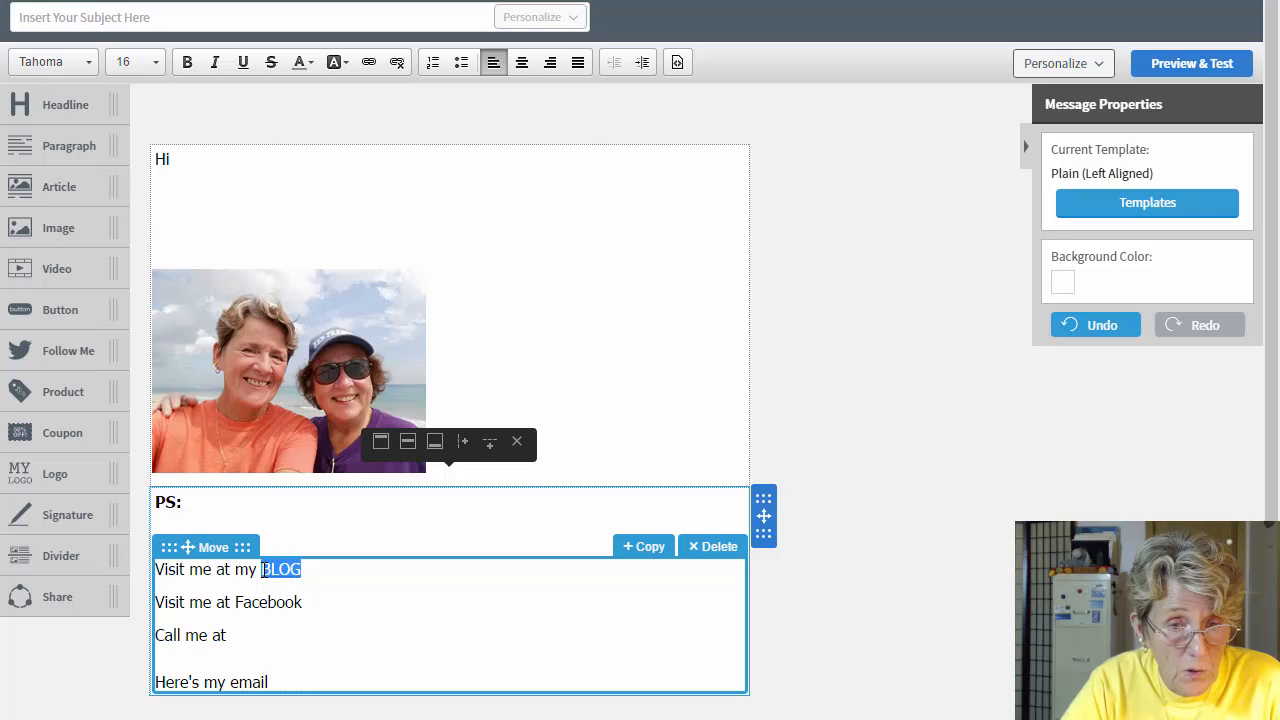
click(309, 61)
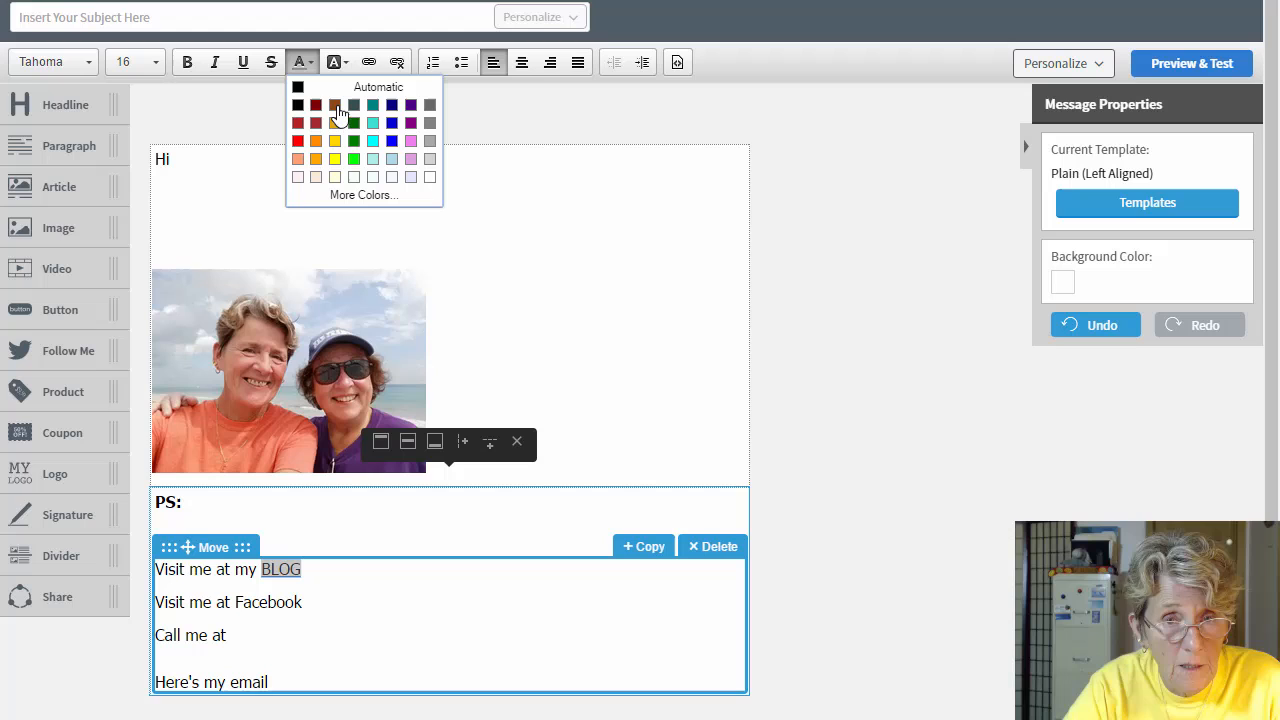
click(393, 145)
click(349, 586)
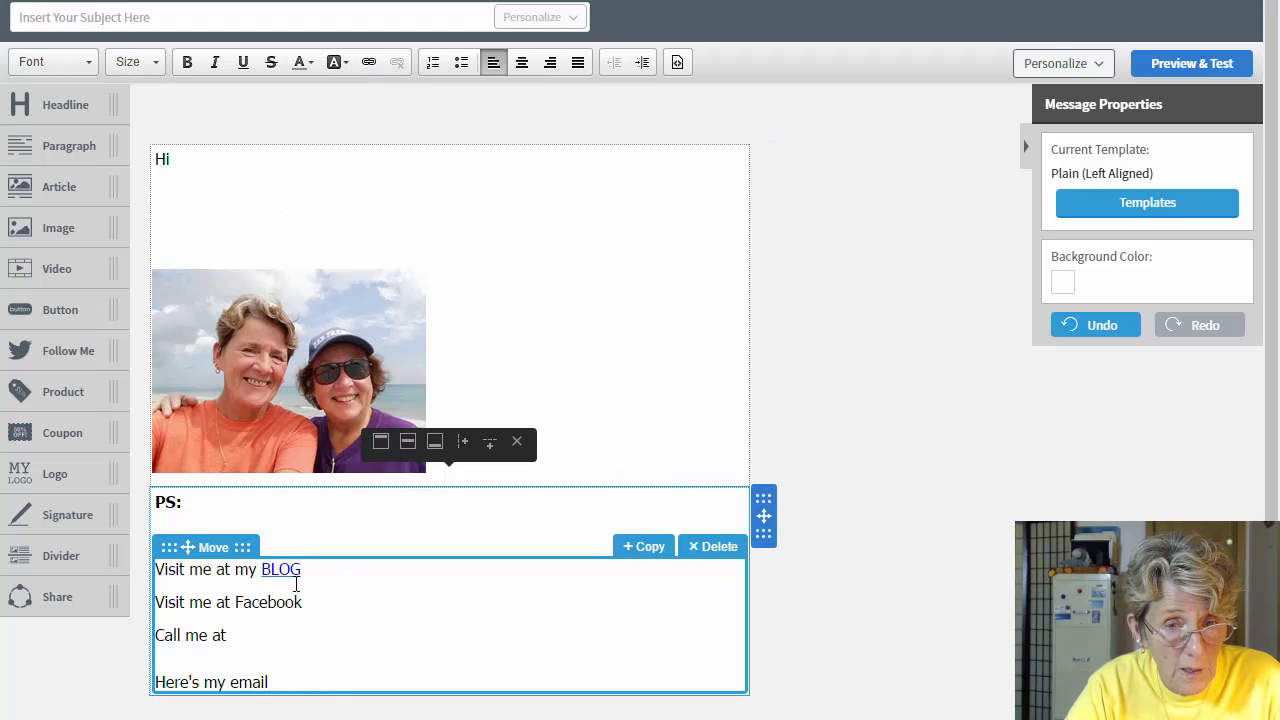
click(307, 602)
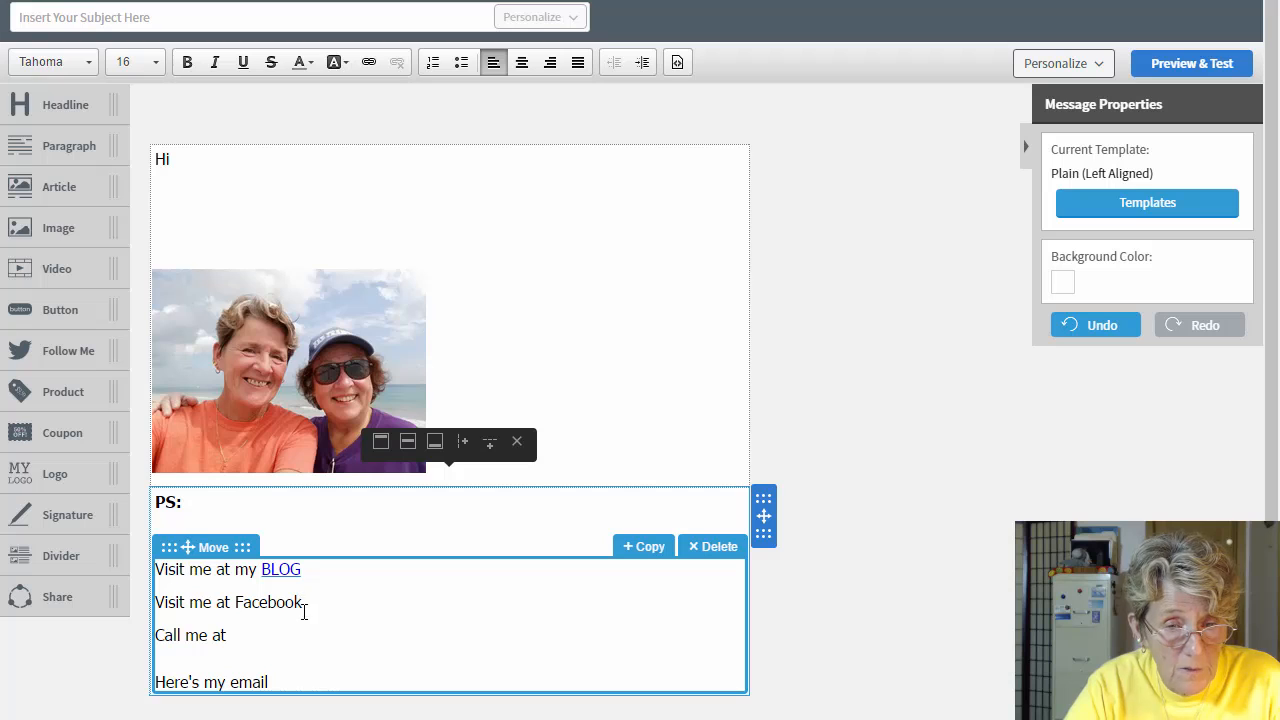
Step: Link the word Facebook to the Facebook page URL
drag(303, 602, 234, 602)
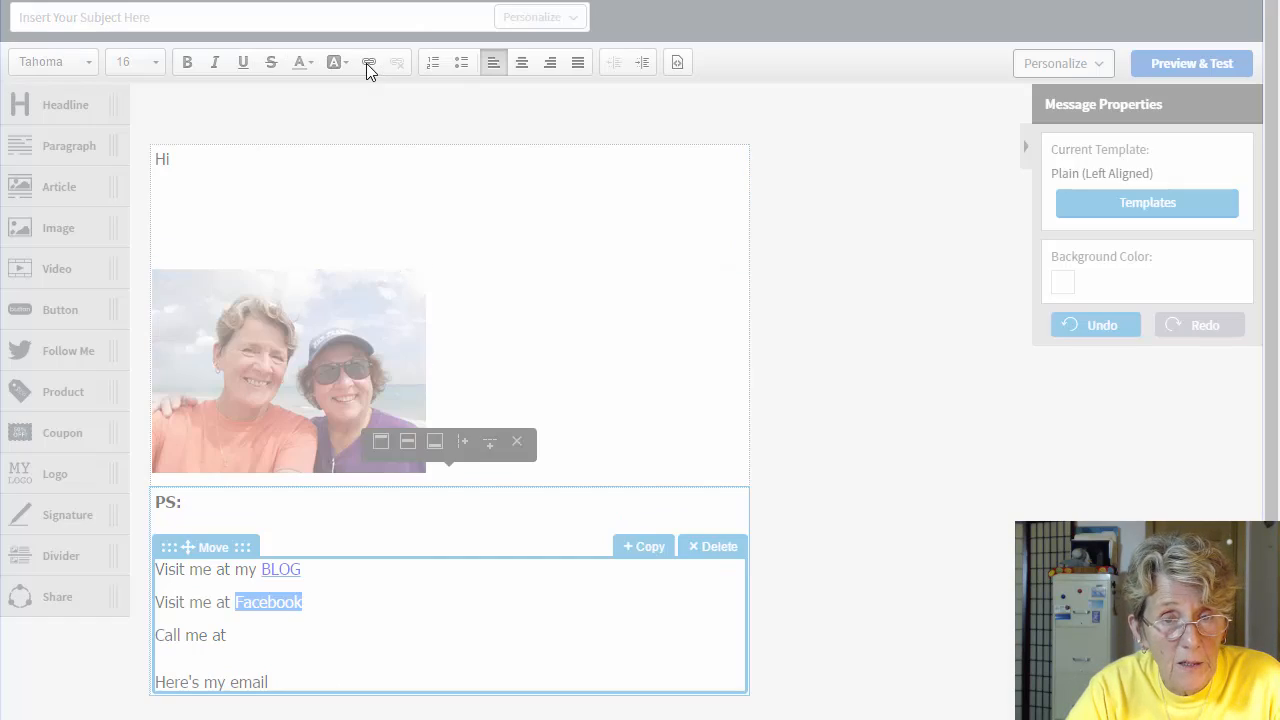
click(368, 62)
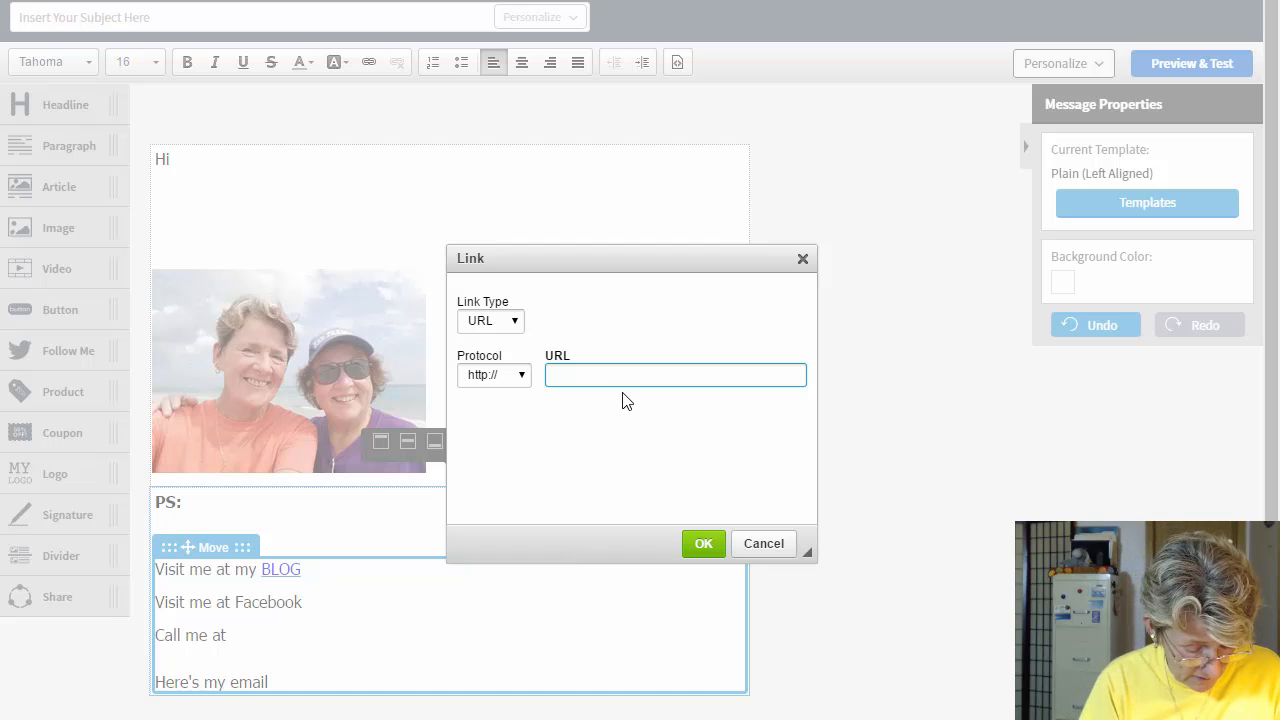
text(facebook.)
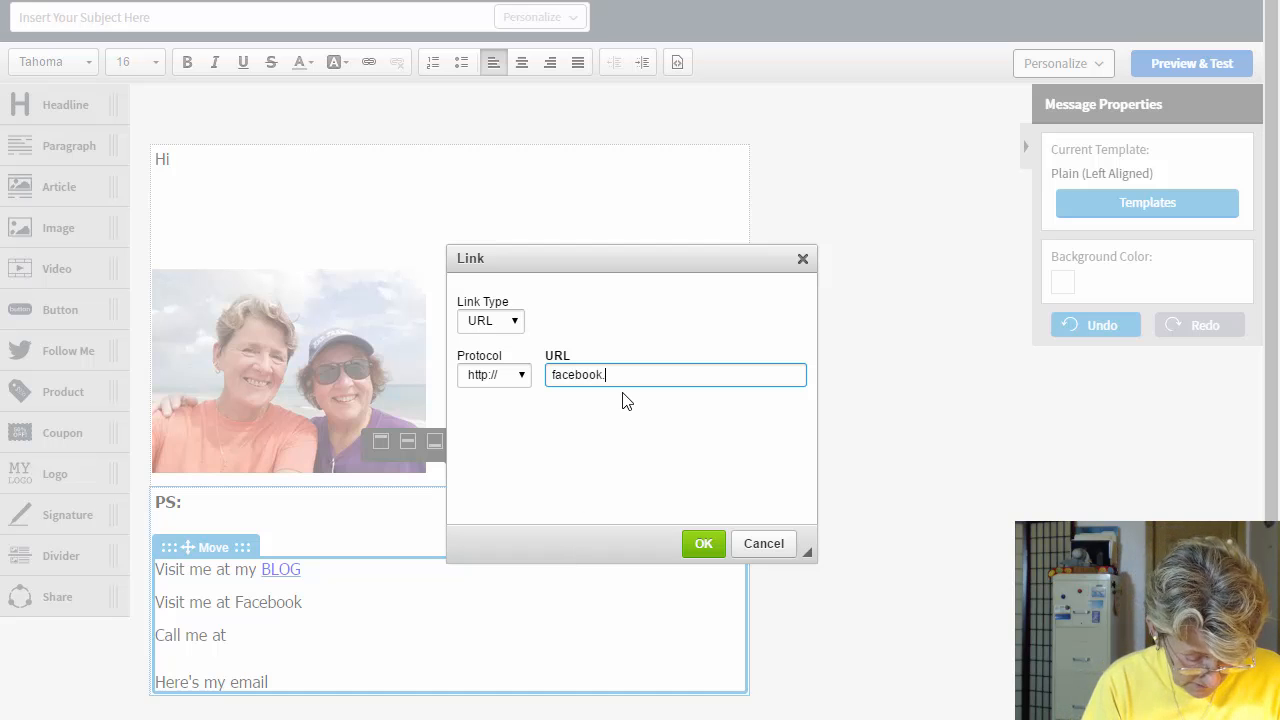
text(com/elli)
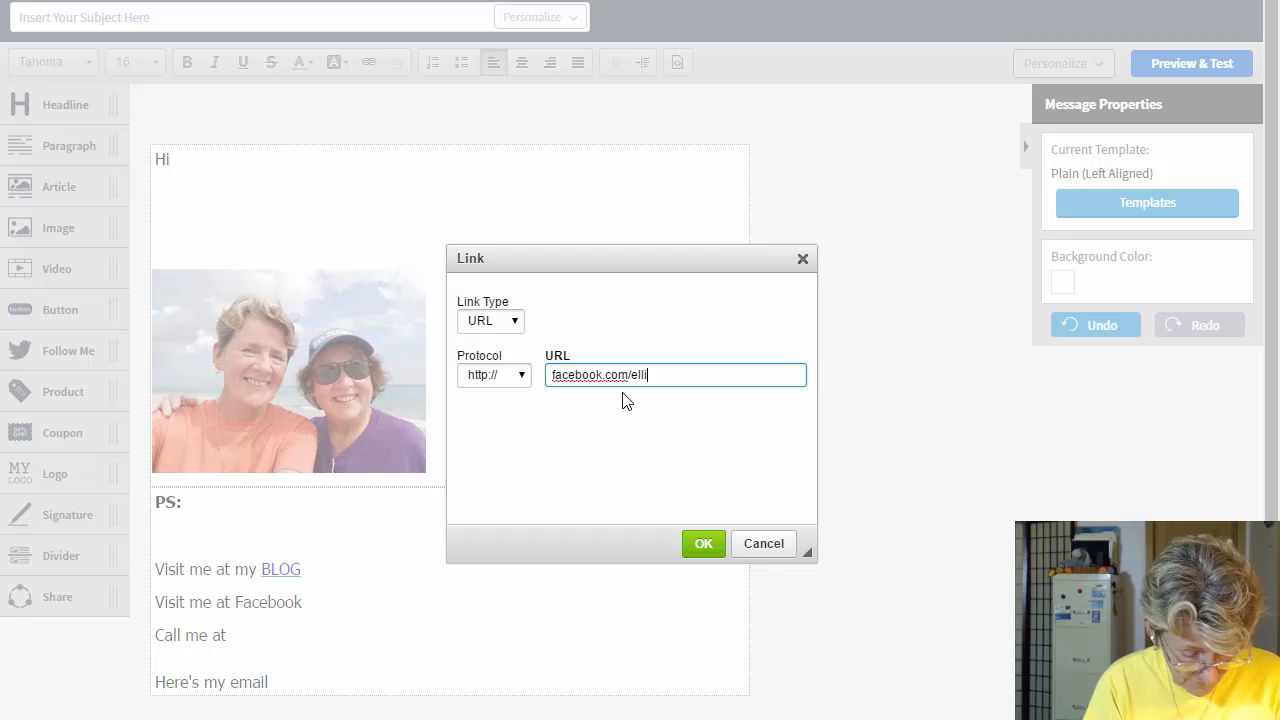
text(eandcarol)
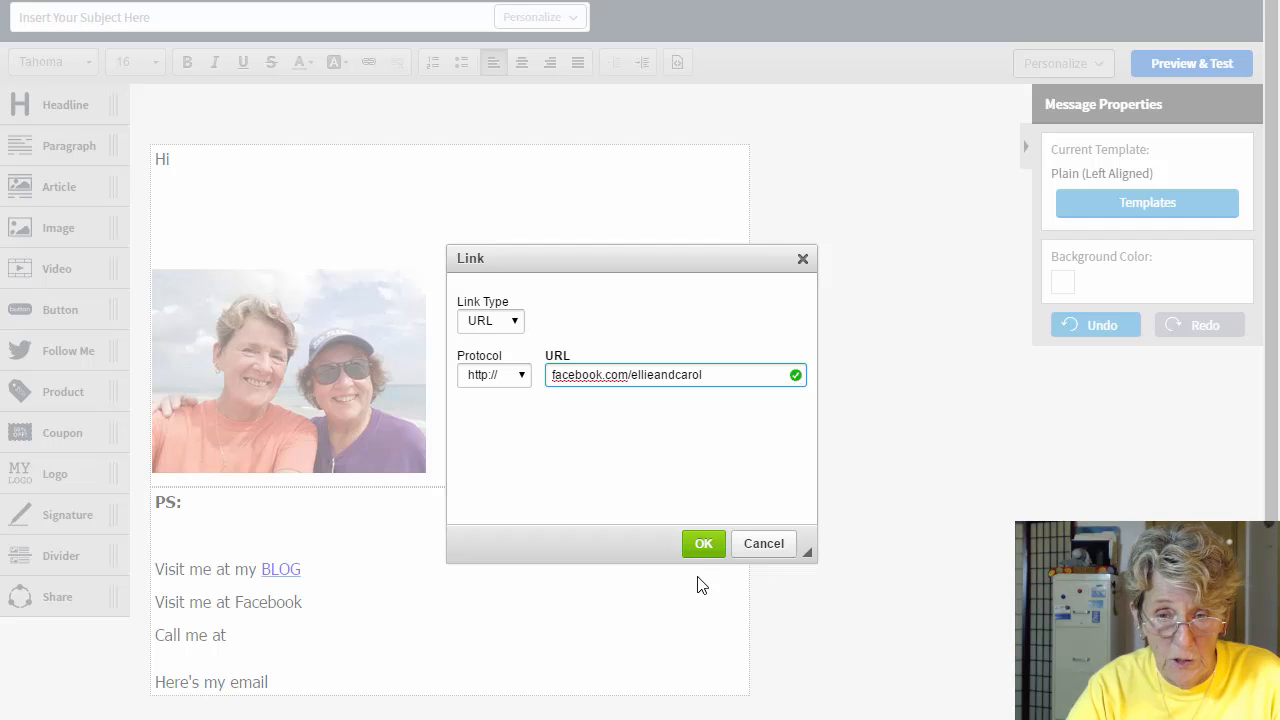
click(702, 546)
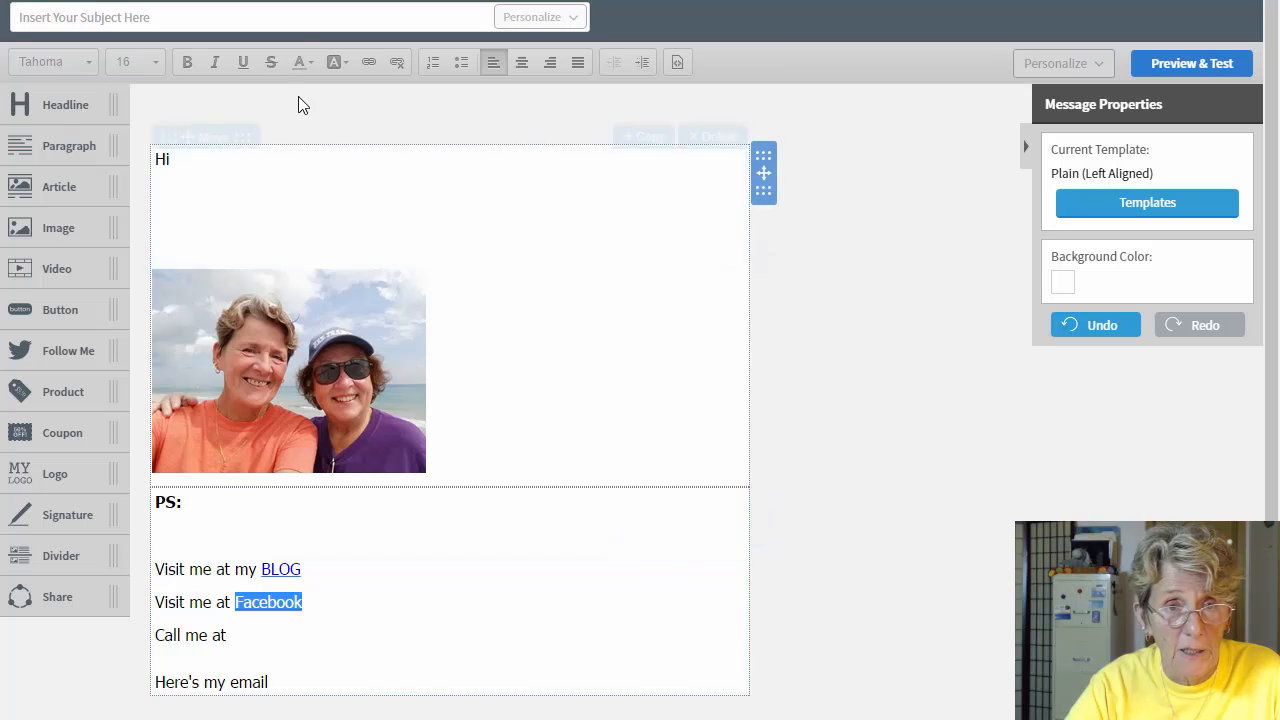
click(305, 602)
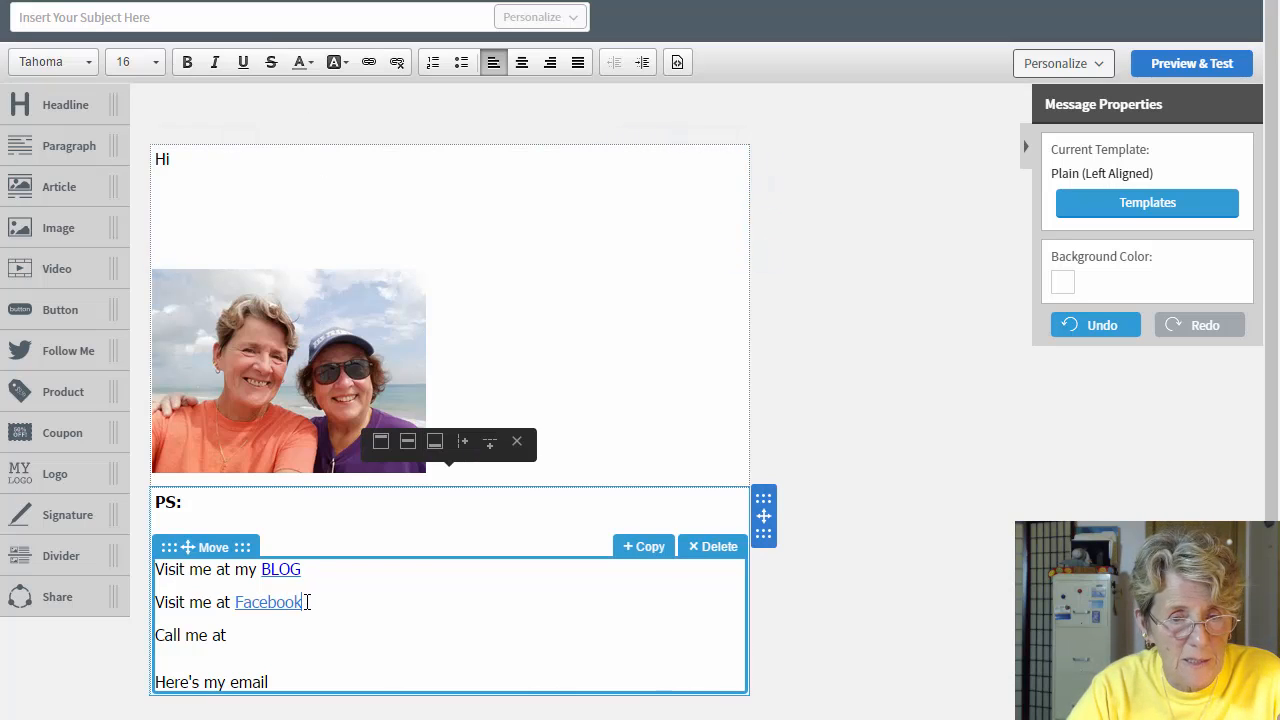
Step: Reselect Facebook and review the text colour options, leaving its colour unchanged
drag(307, 602, 234, 602)
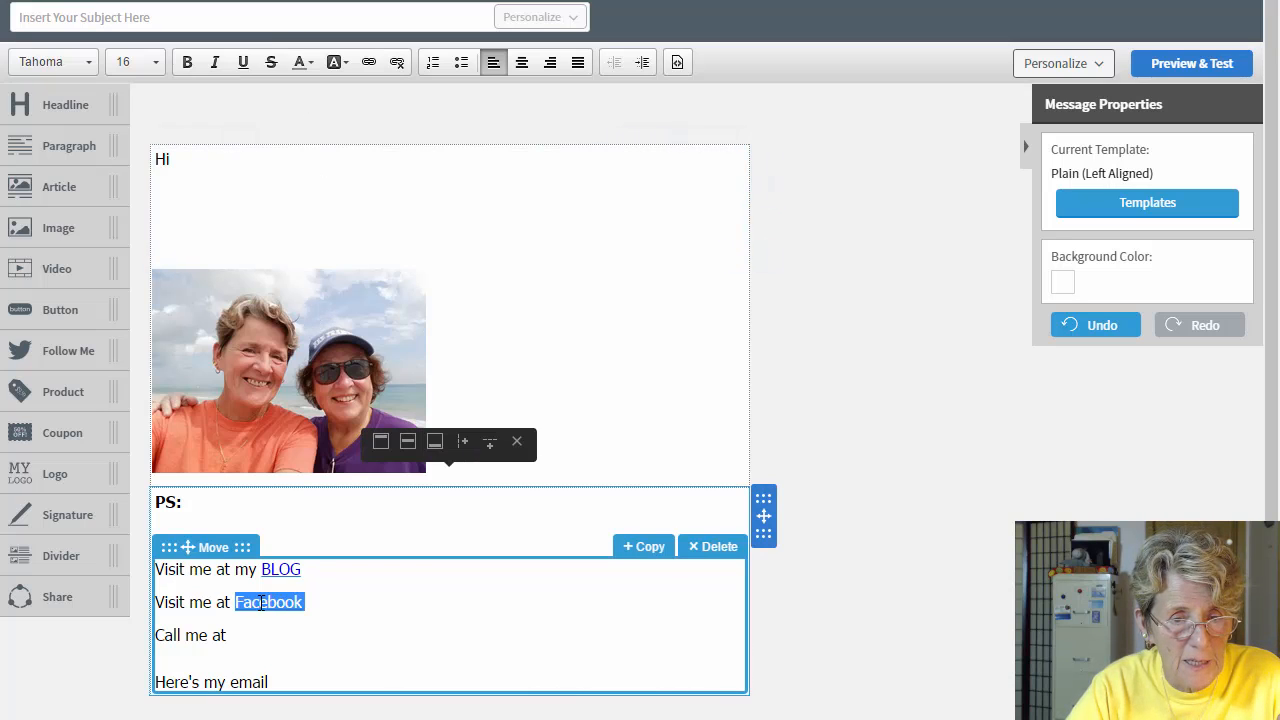
click(313, 63)
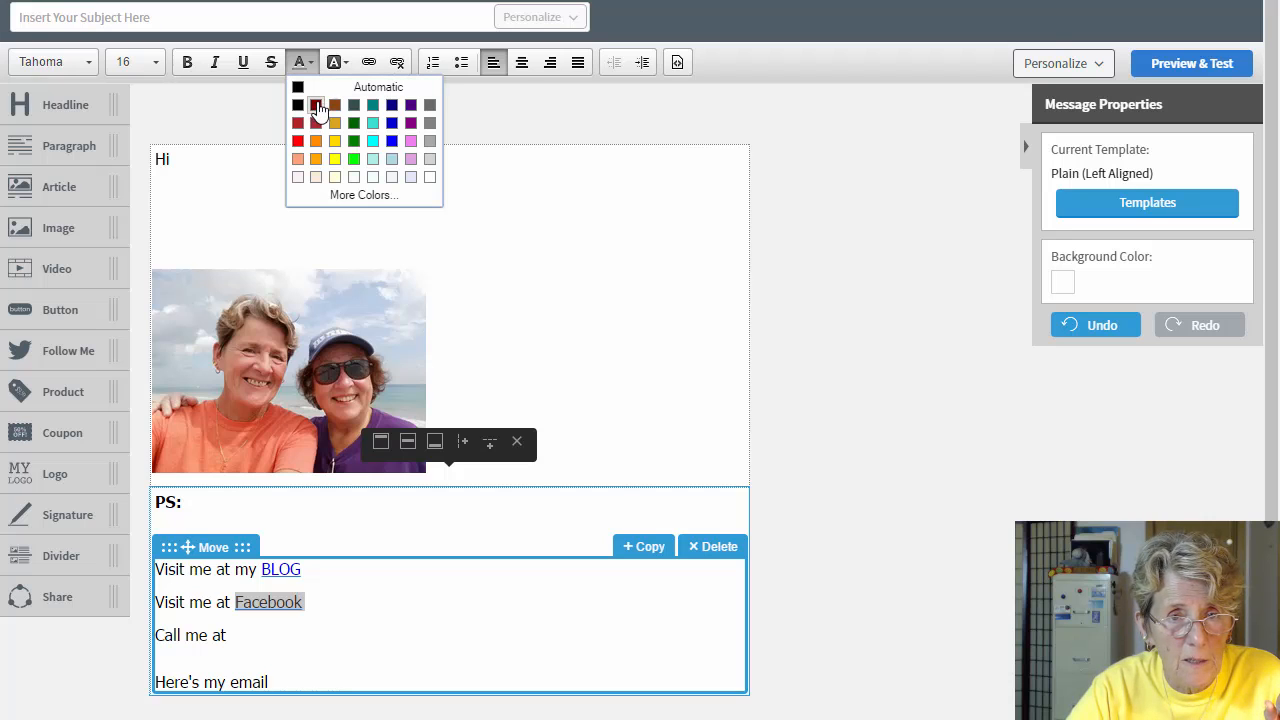
click(409, 141)
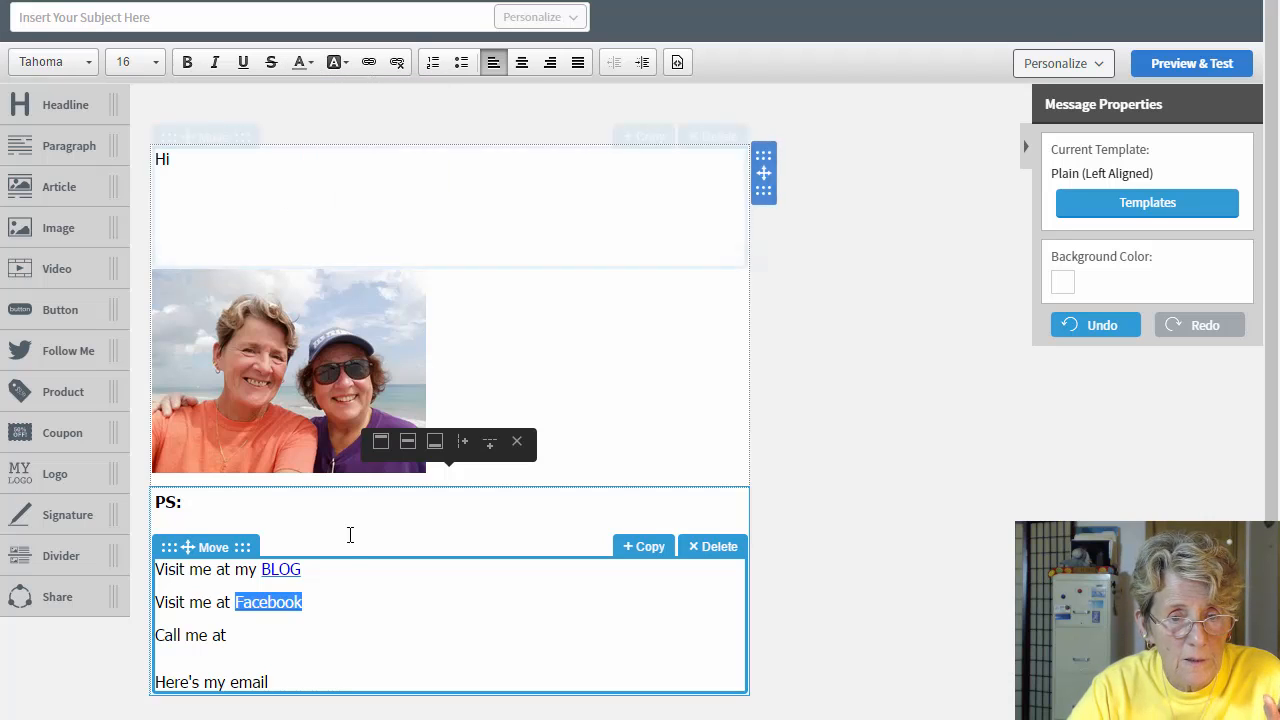
click(324, 607)
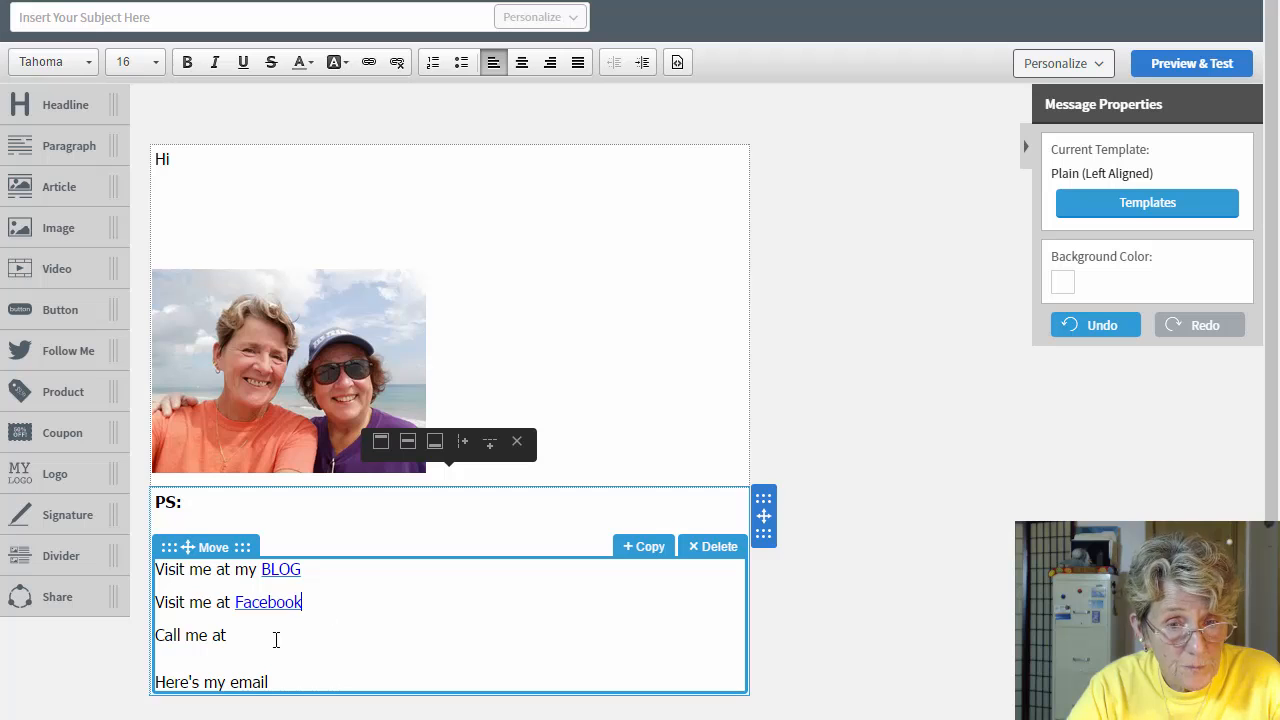
click(247, 638)
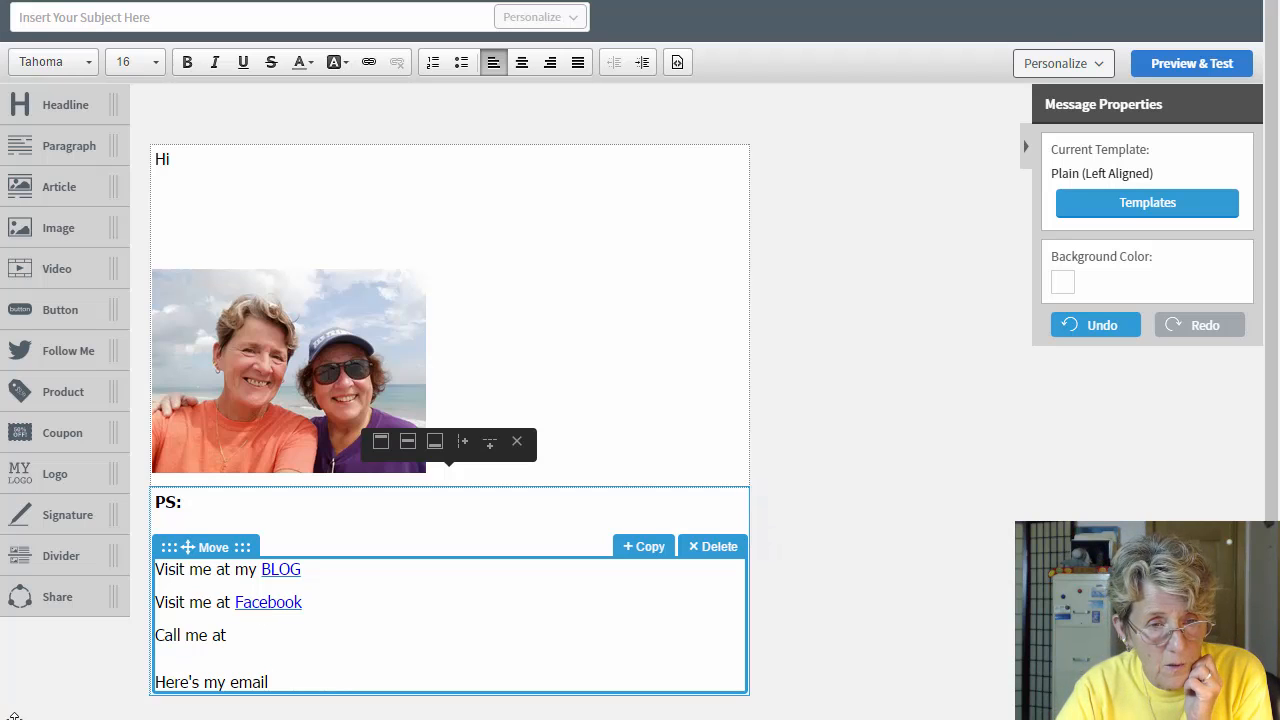
Step: Add a paragraph block below the email block reading 'this is the legal stuff'
scroll(14, 716, down, 1)
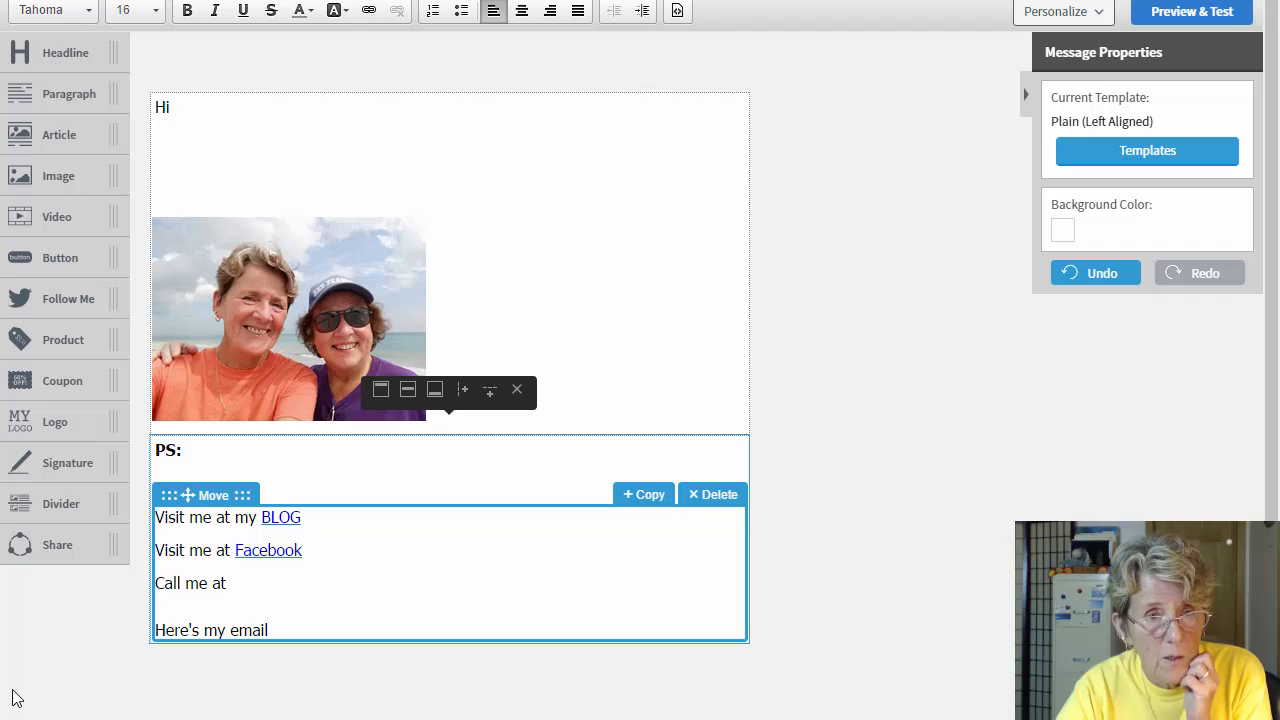
drag(42, 95, 258, 678)
click(260, 657)
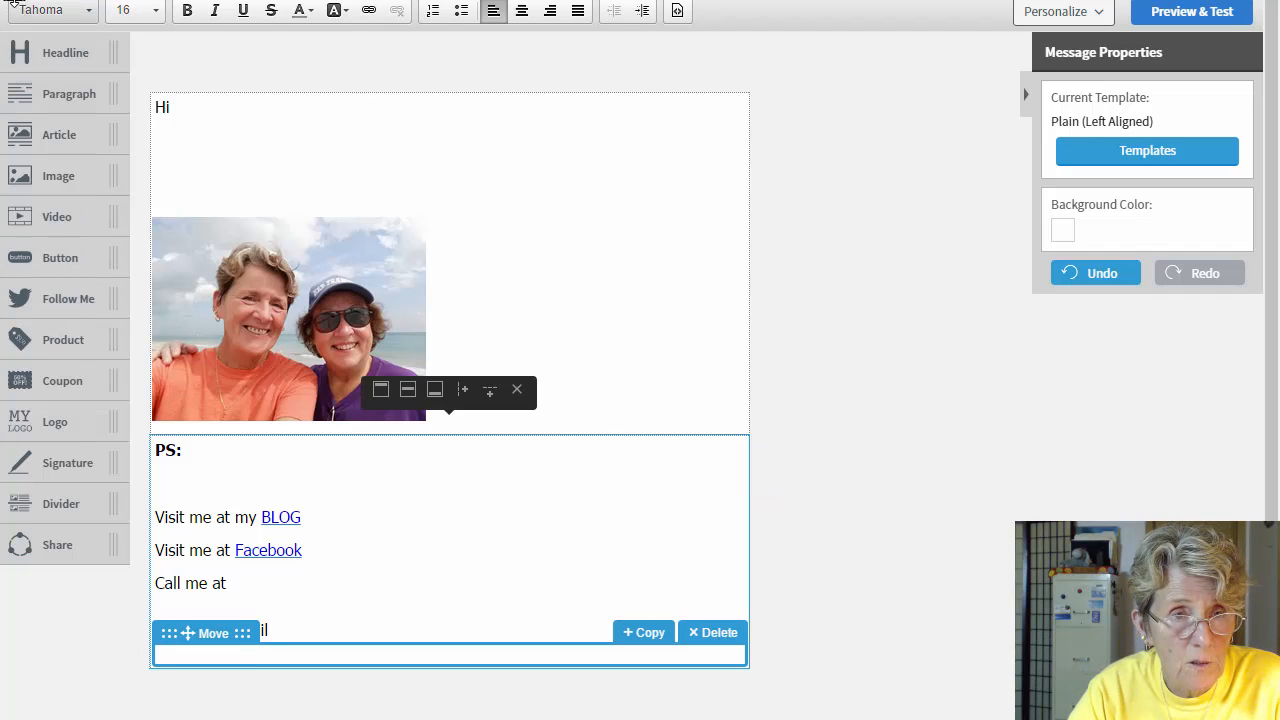
scroll(20, 15, up, 1)
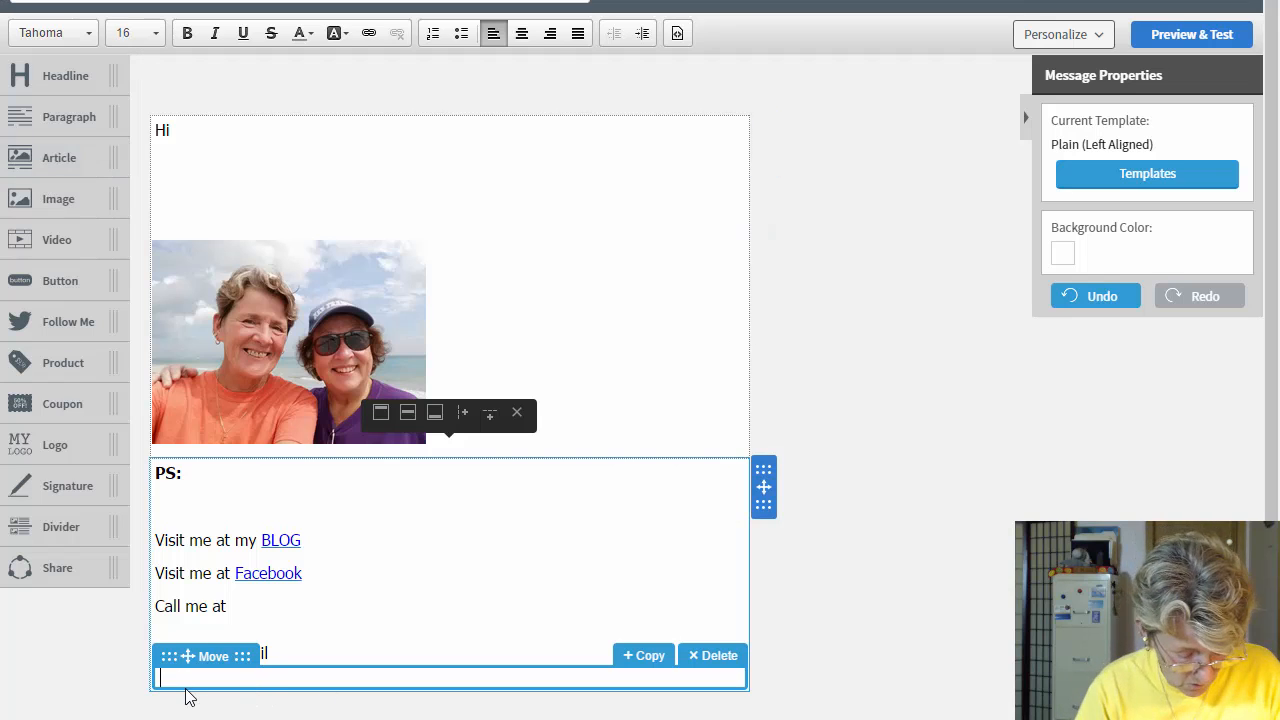
text(this is )
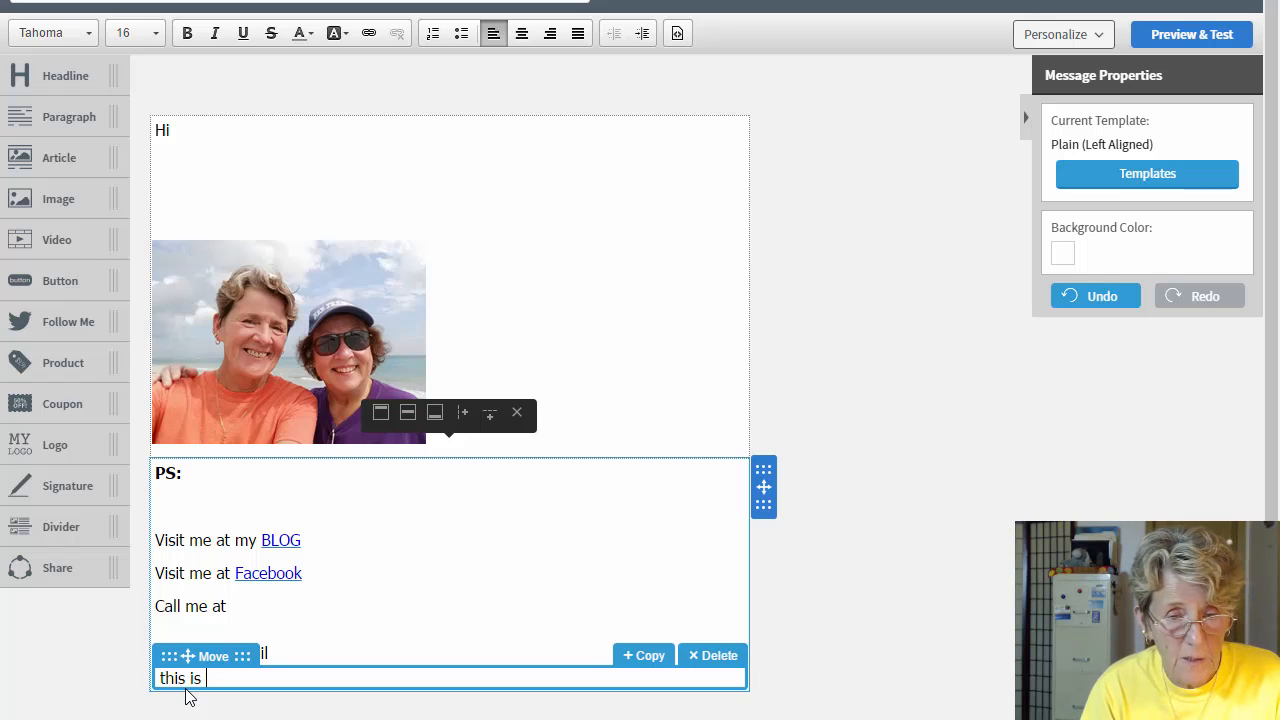
text(the lega)
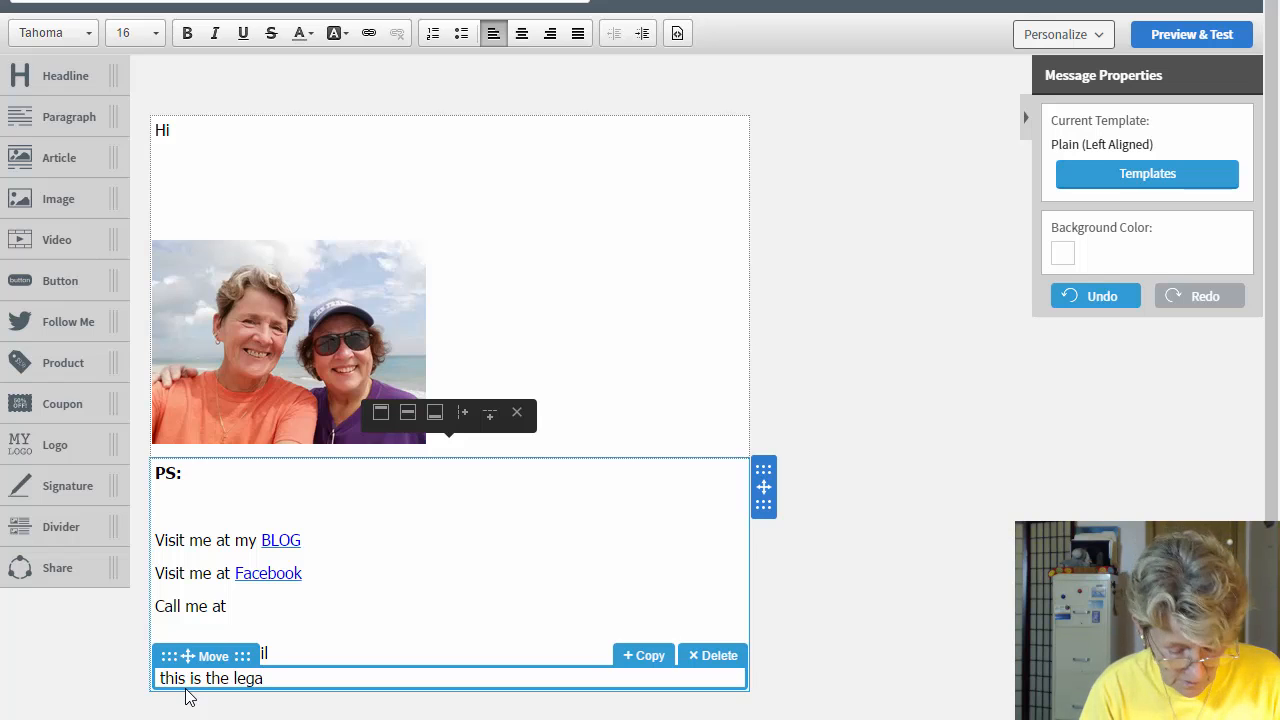
text(l stuff ....)
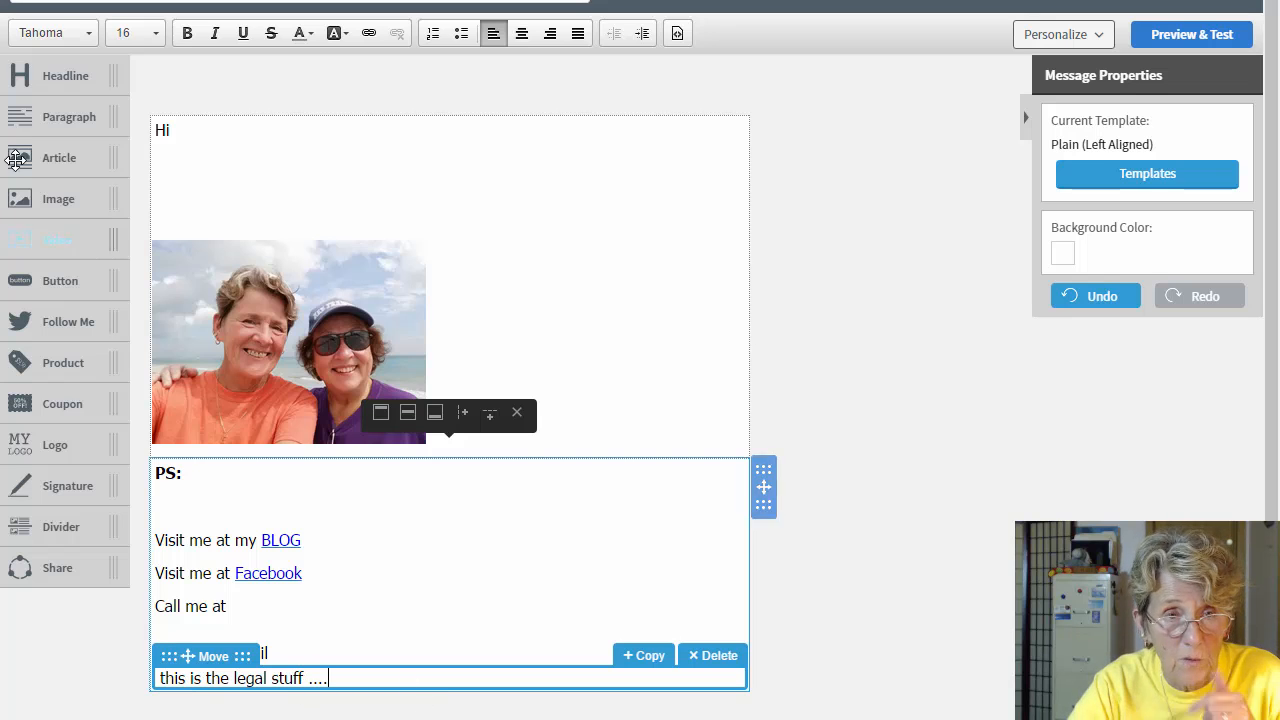
Step: Set the legal line's font to Arial at size 13
drag(330, 680, 155, 680)
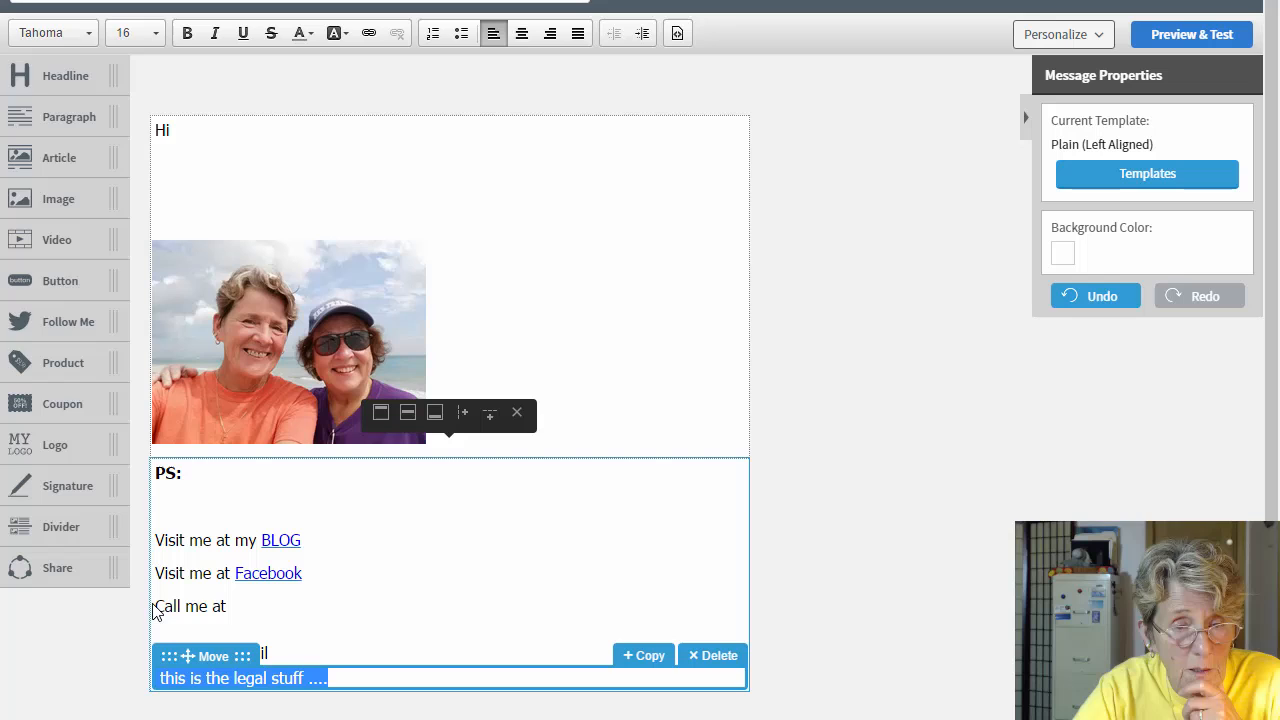
click(85, 31)
click(63, 84)
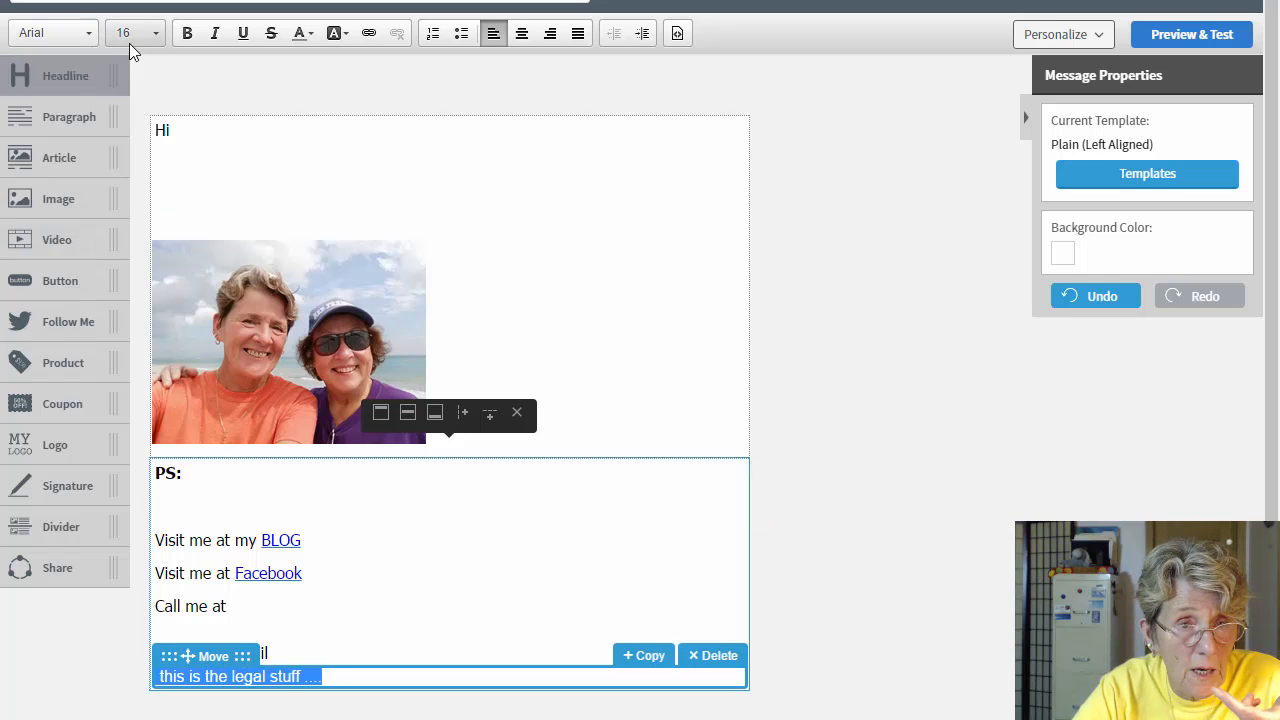
click(155, 34)
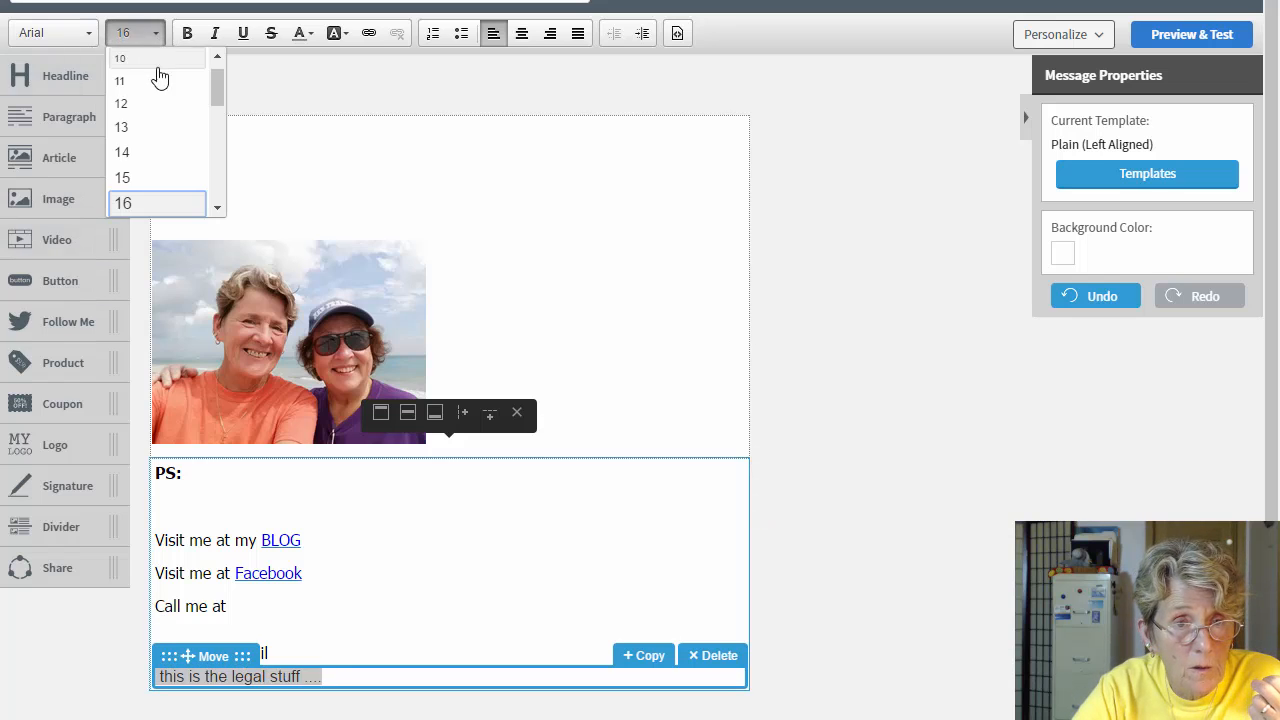
click(151, 128)
click(363, 676)
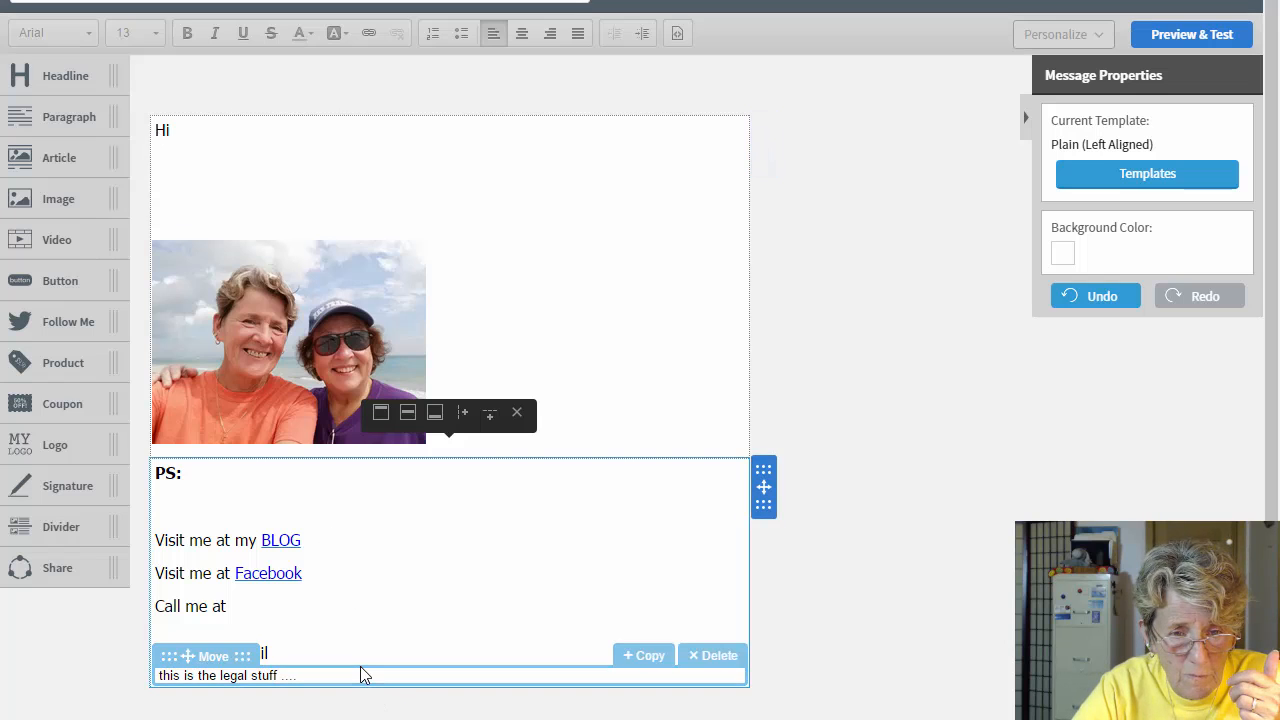
click(330, 651)
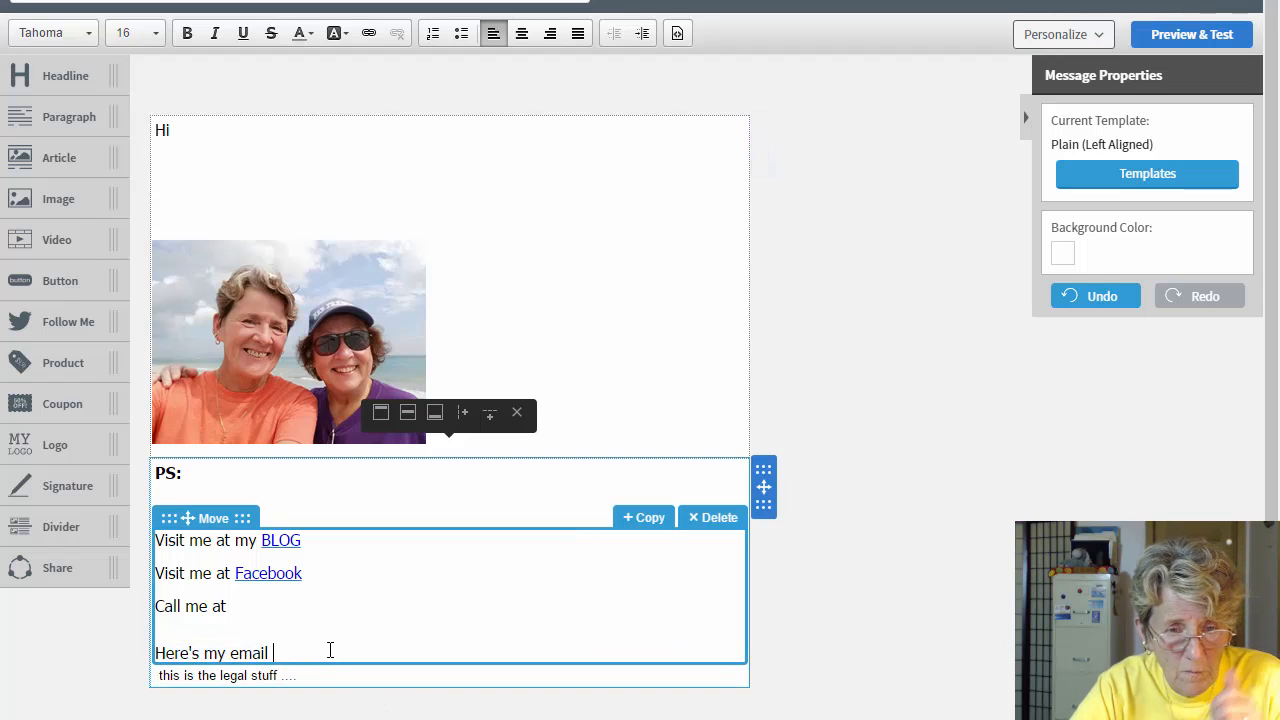
Step: Add a blank line after 'Here's my email' and change the greeting 'Hi' to 'Hey ...' plus the sender's name
key(Return)
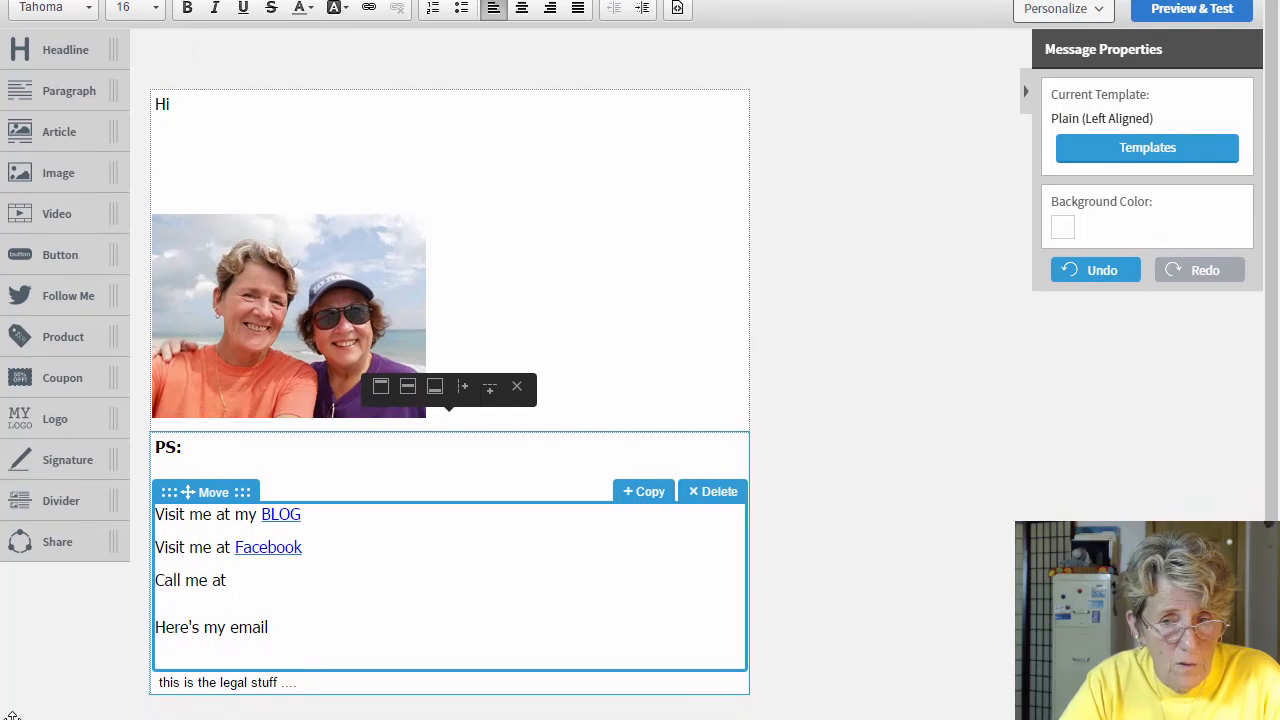
click(196, 104)
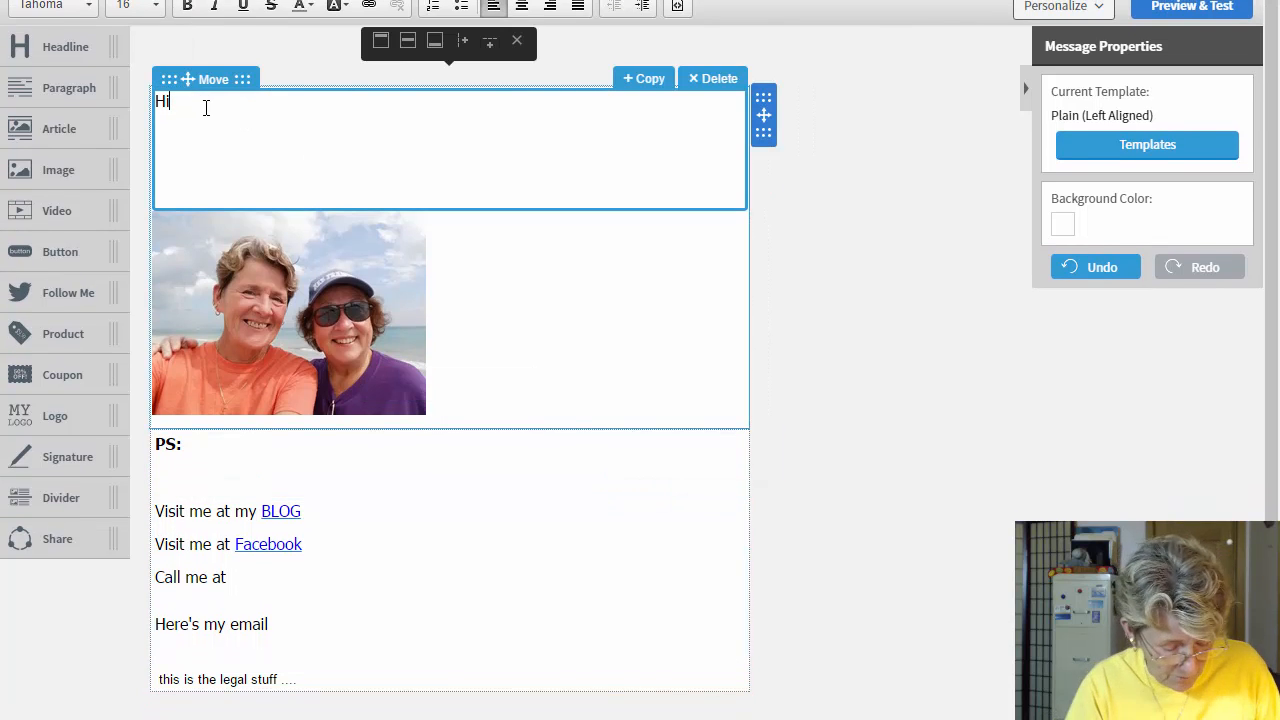
key(BackSpace)
text(ey ...)
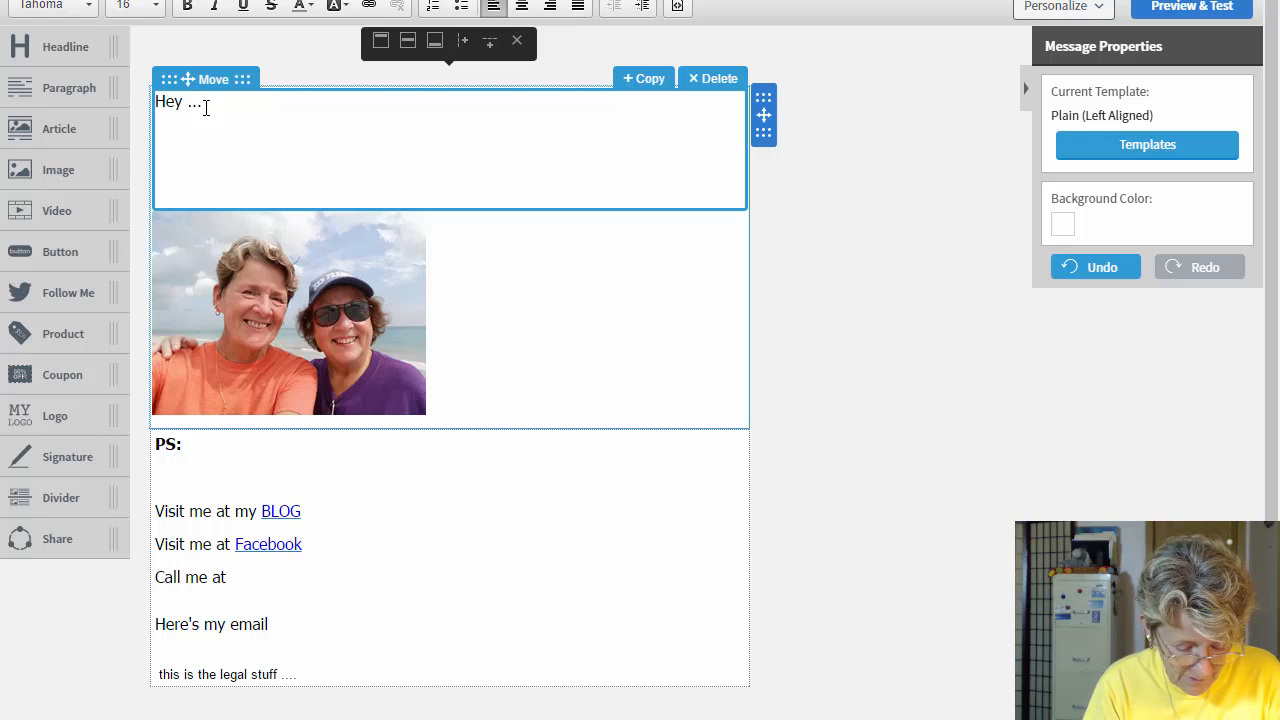
text( It's Ellie)
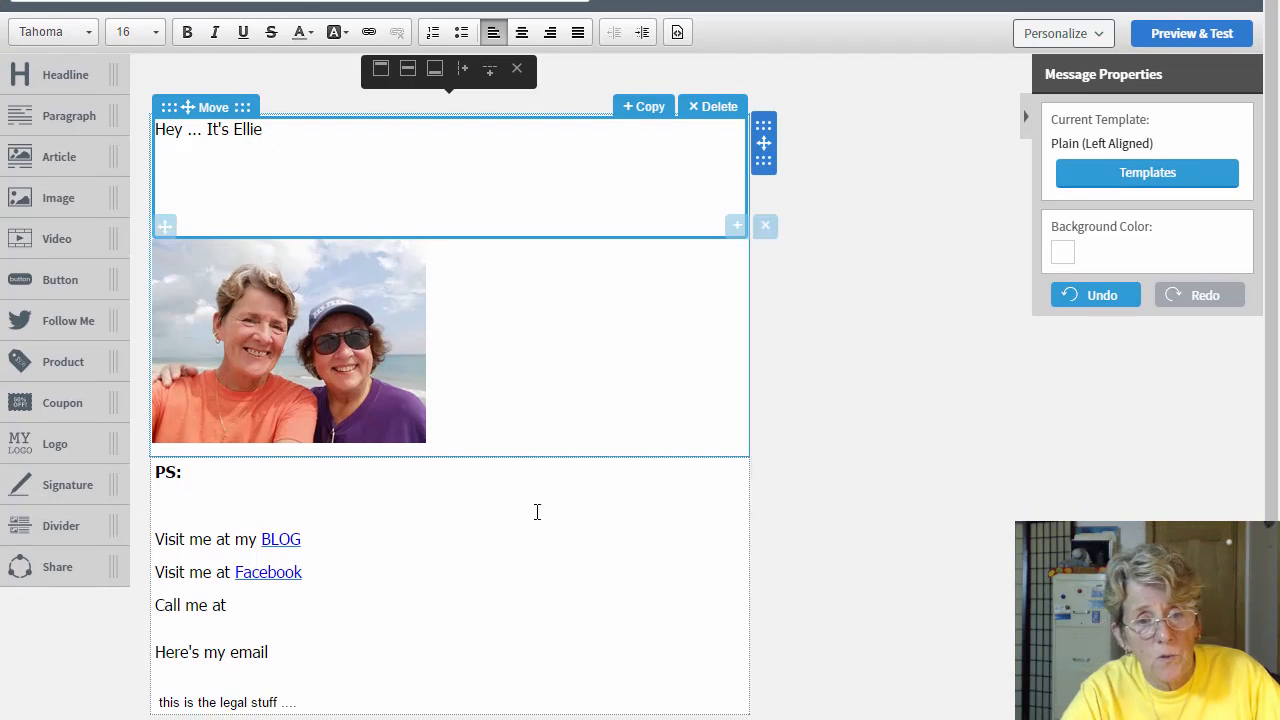
Step: Select the beach photo to show its Image properties panel with link, alt text, alignment and size
click(340, 382)
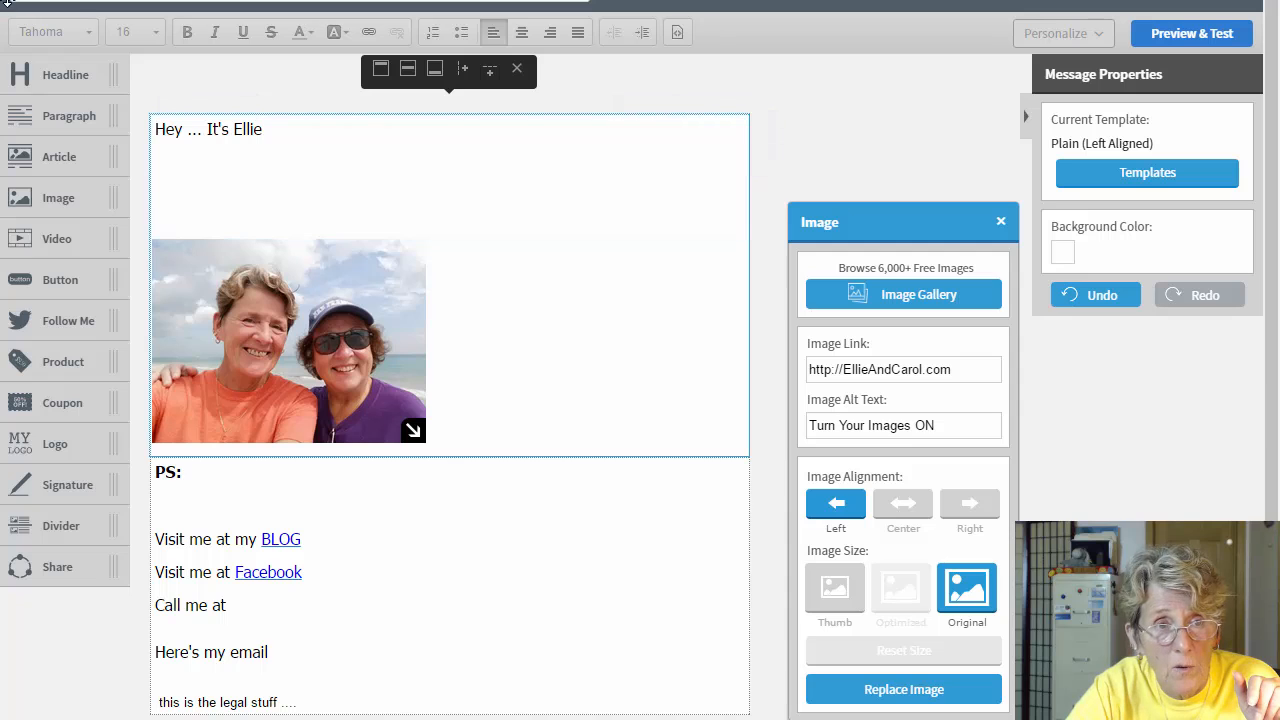
scroll(5, 3, up, 1)
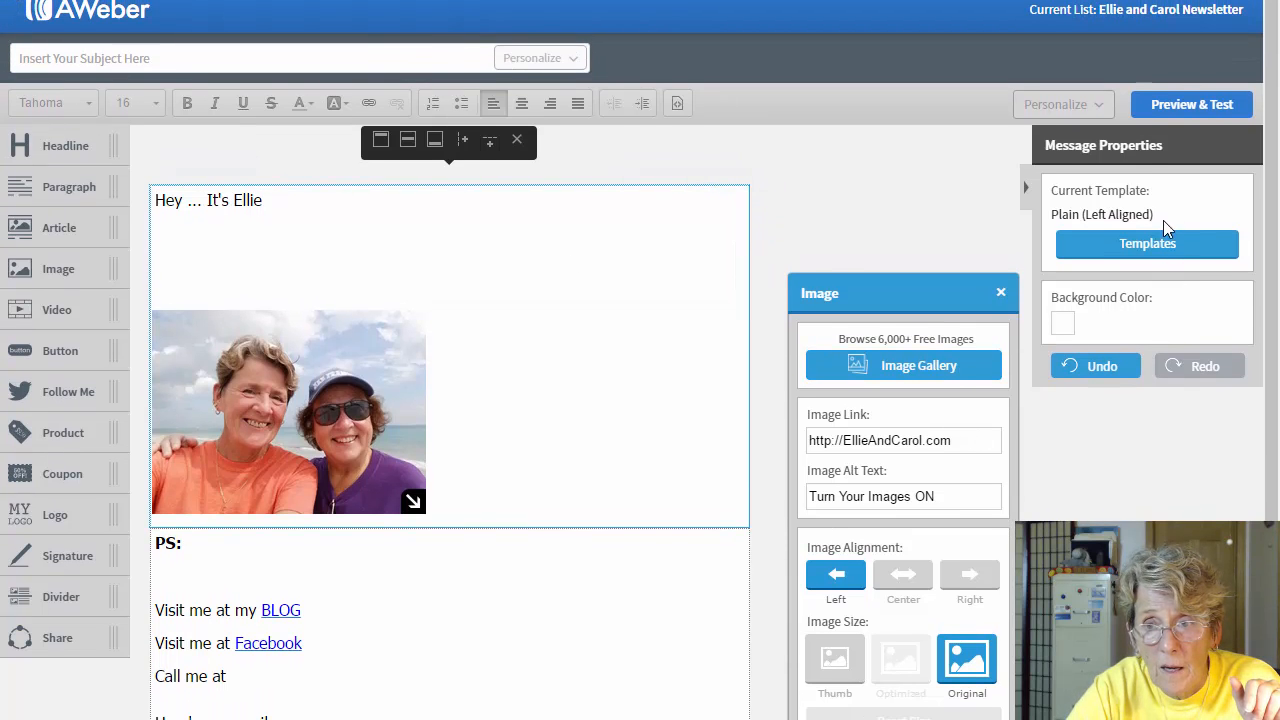
Step: Save the current design as custom template 'TEST TEMPLATE' and close the chooser without applying anything
click(1145, 255)
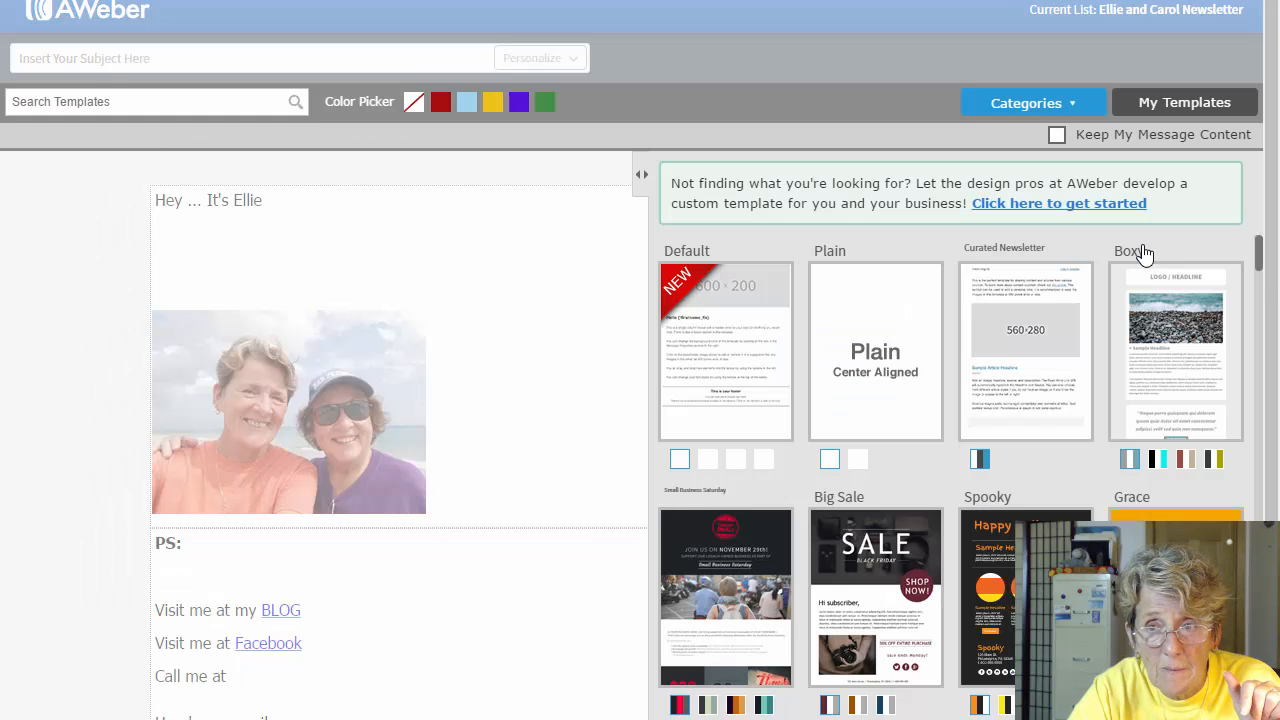
click(1163, 112)
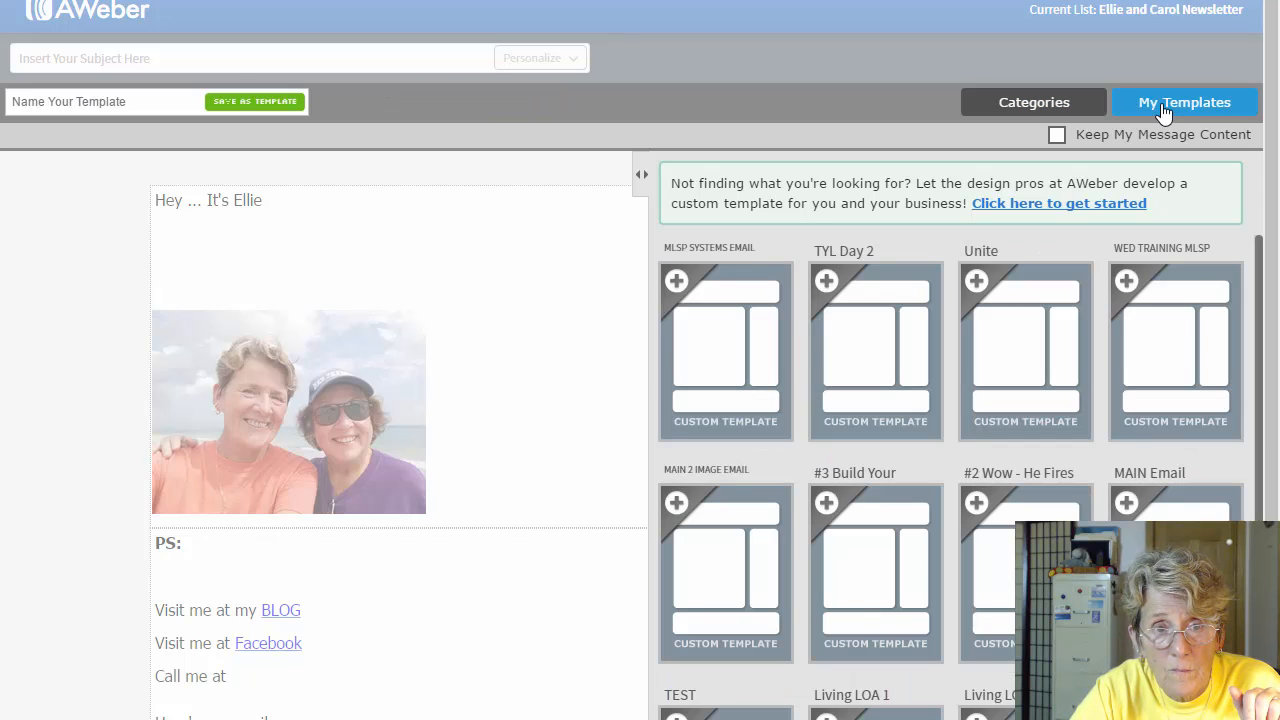
click(1057, 136)
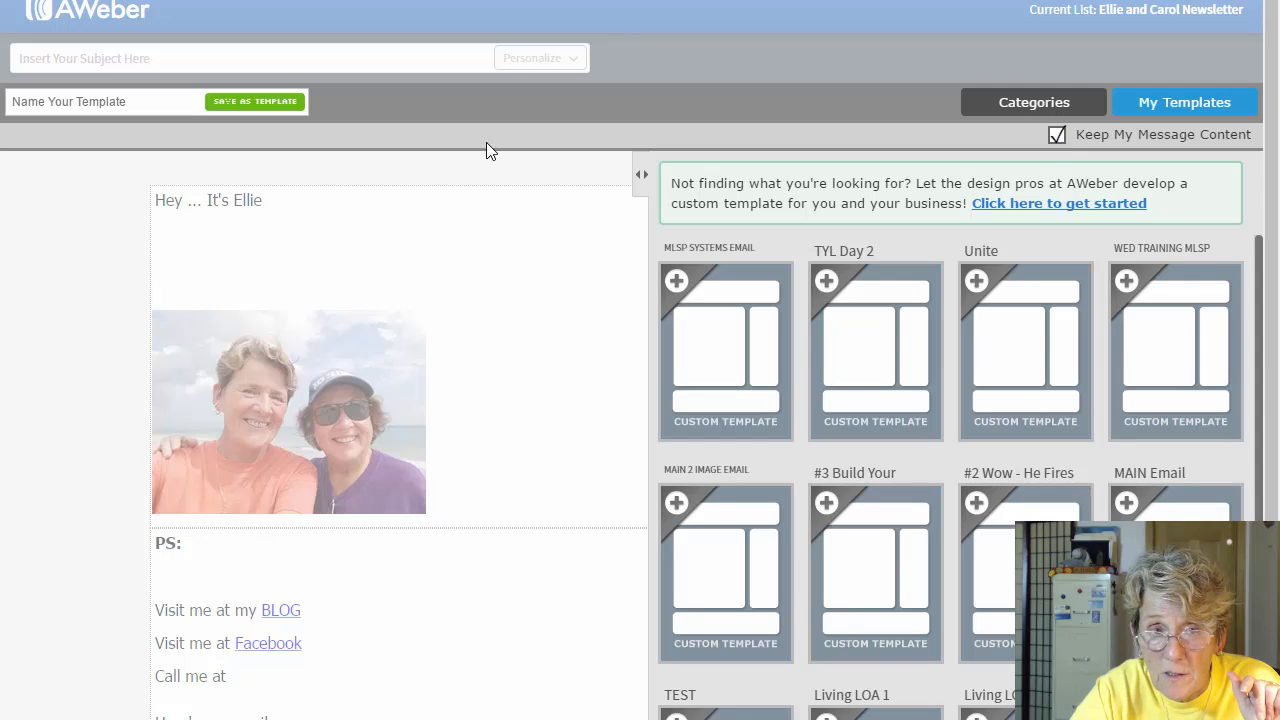
click(134, 104)
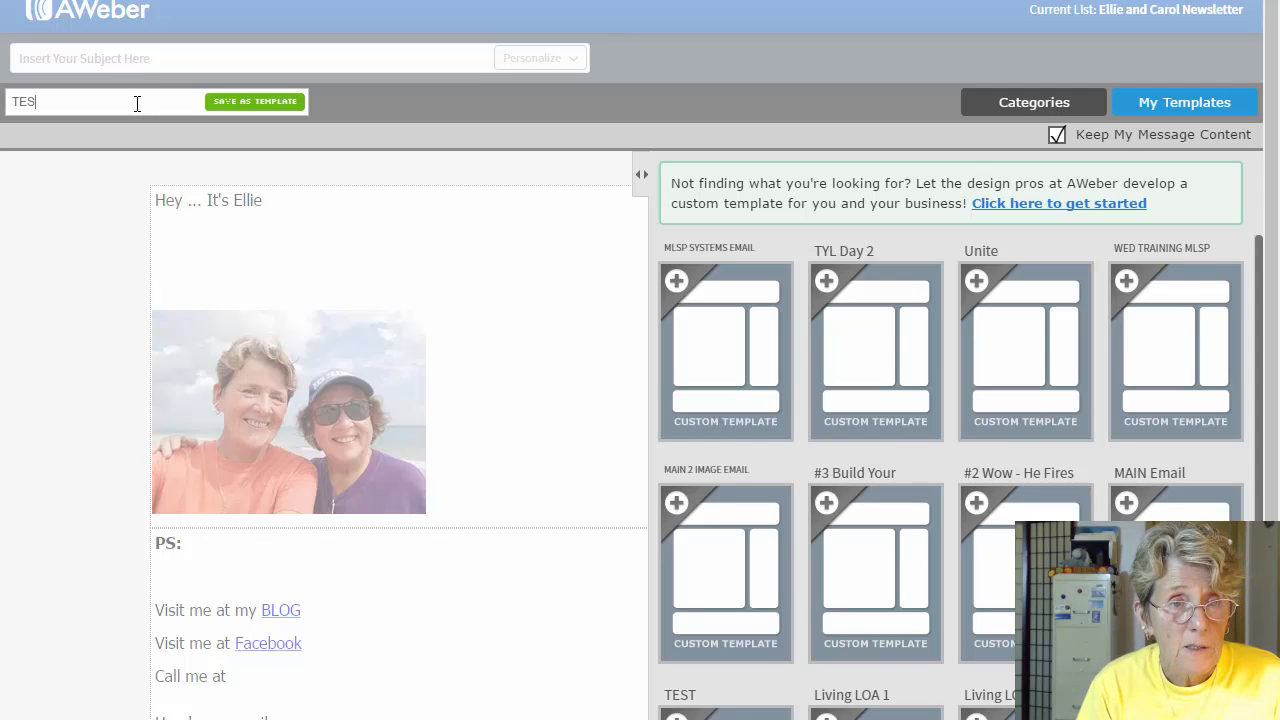
text(TEST TEM)
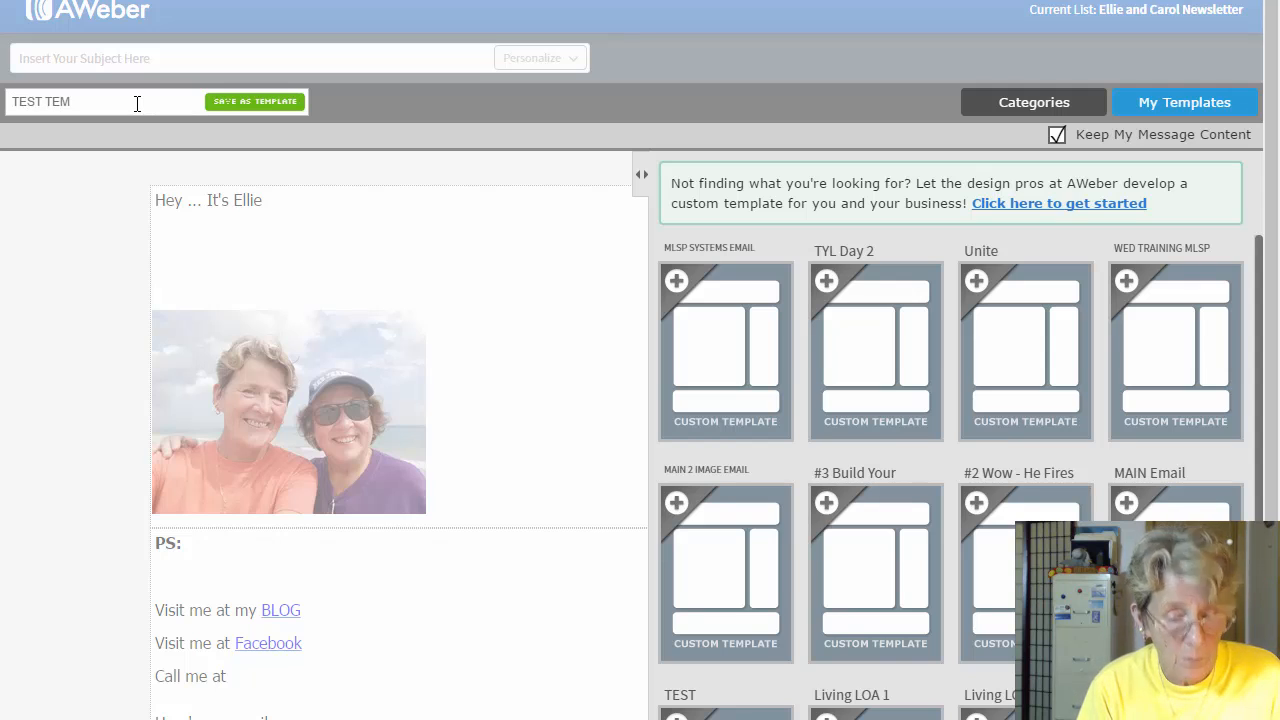
text(PLAT)
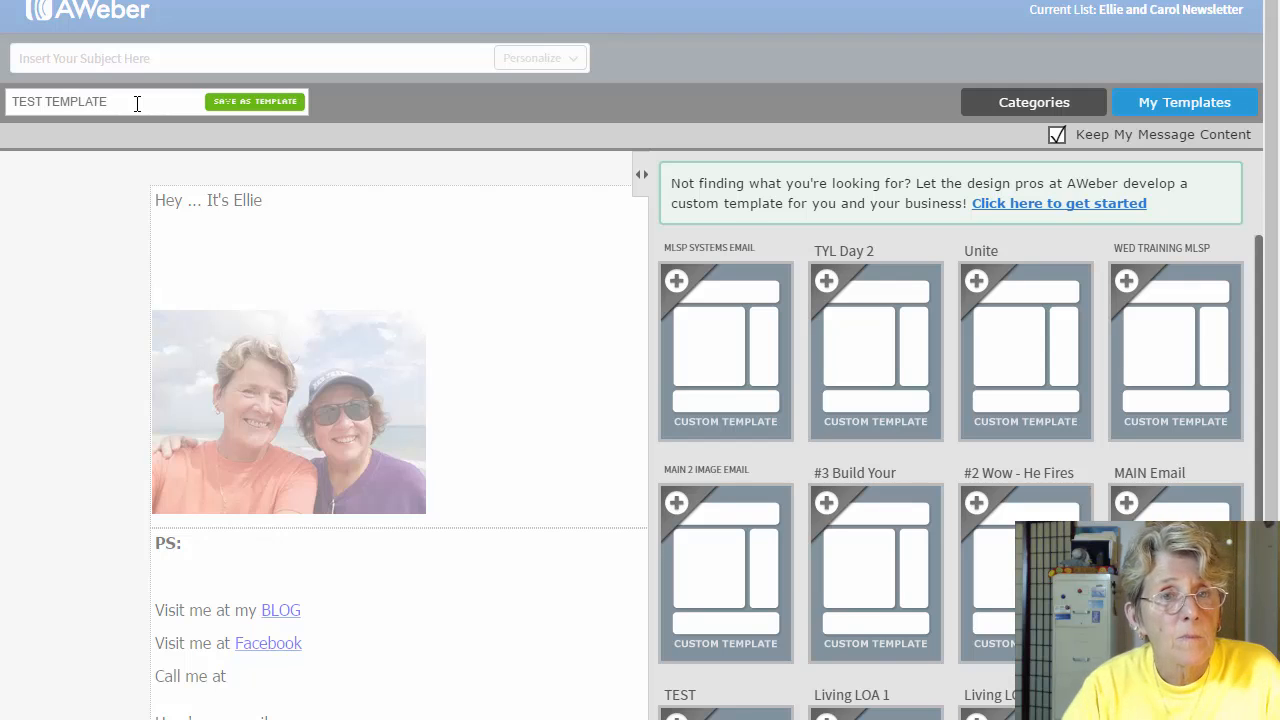
text(E)
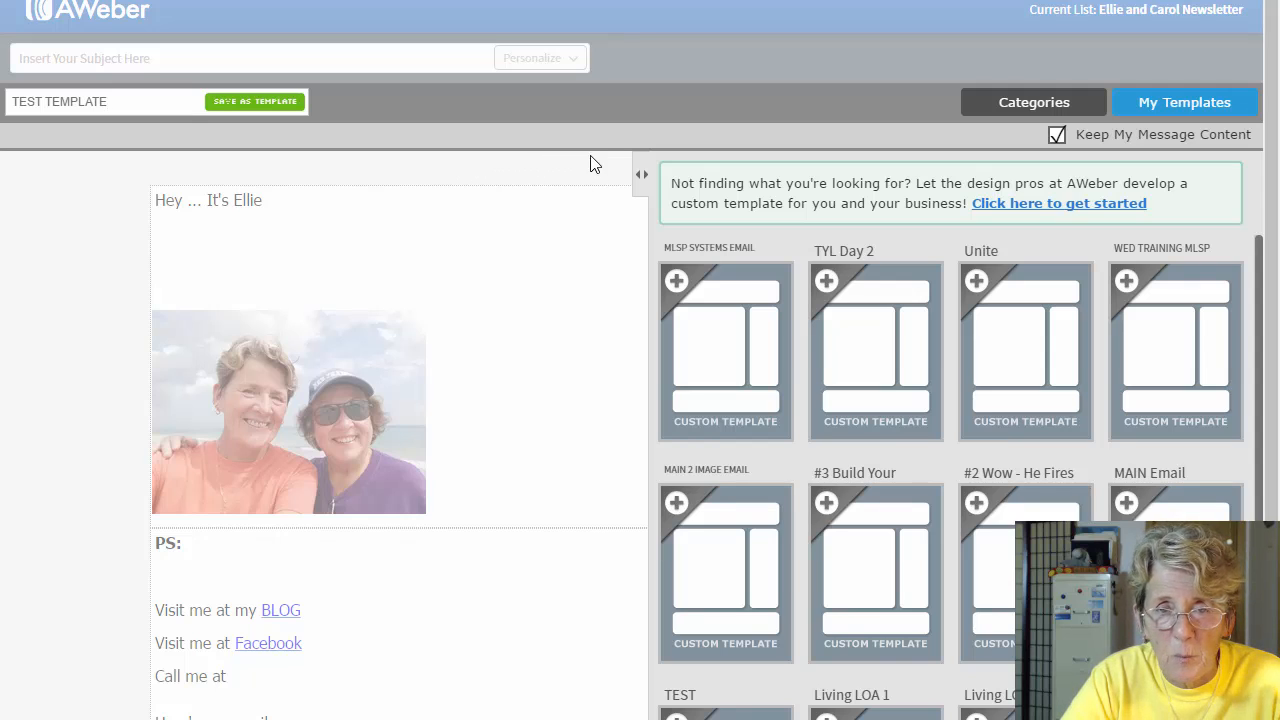
click(230, 103)
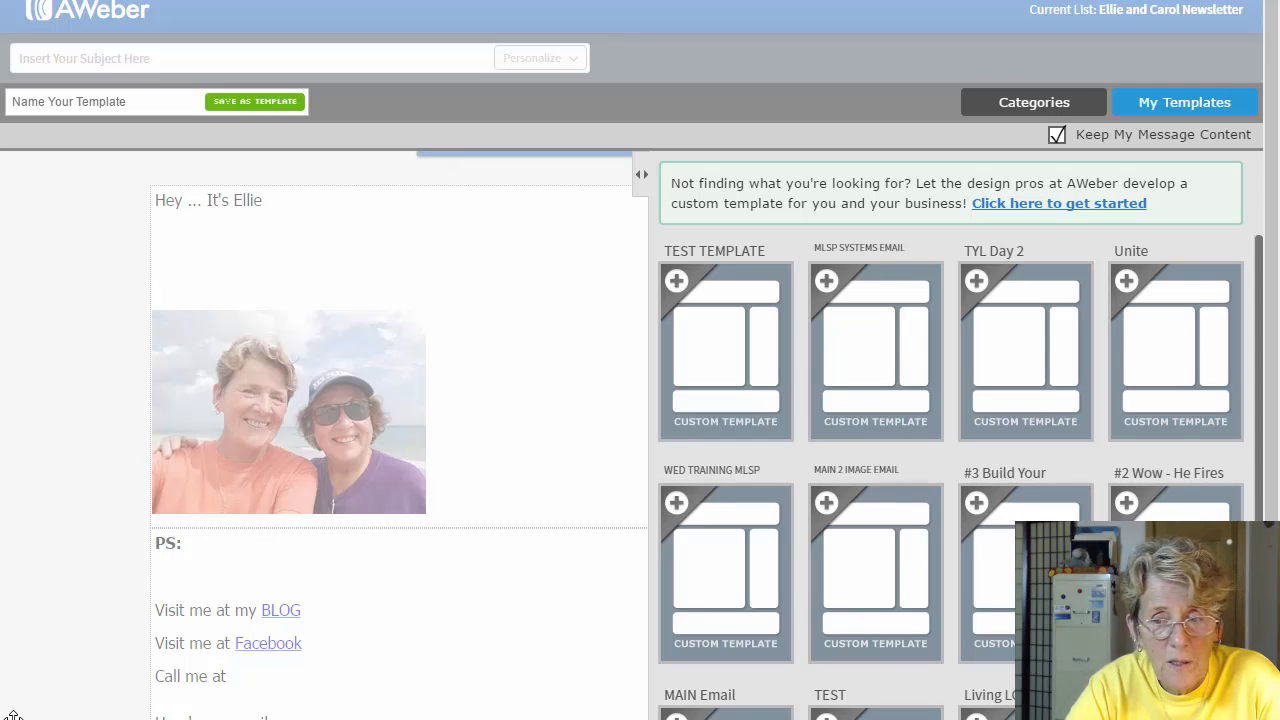
scroll(13, 715, down, 3)
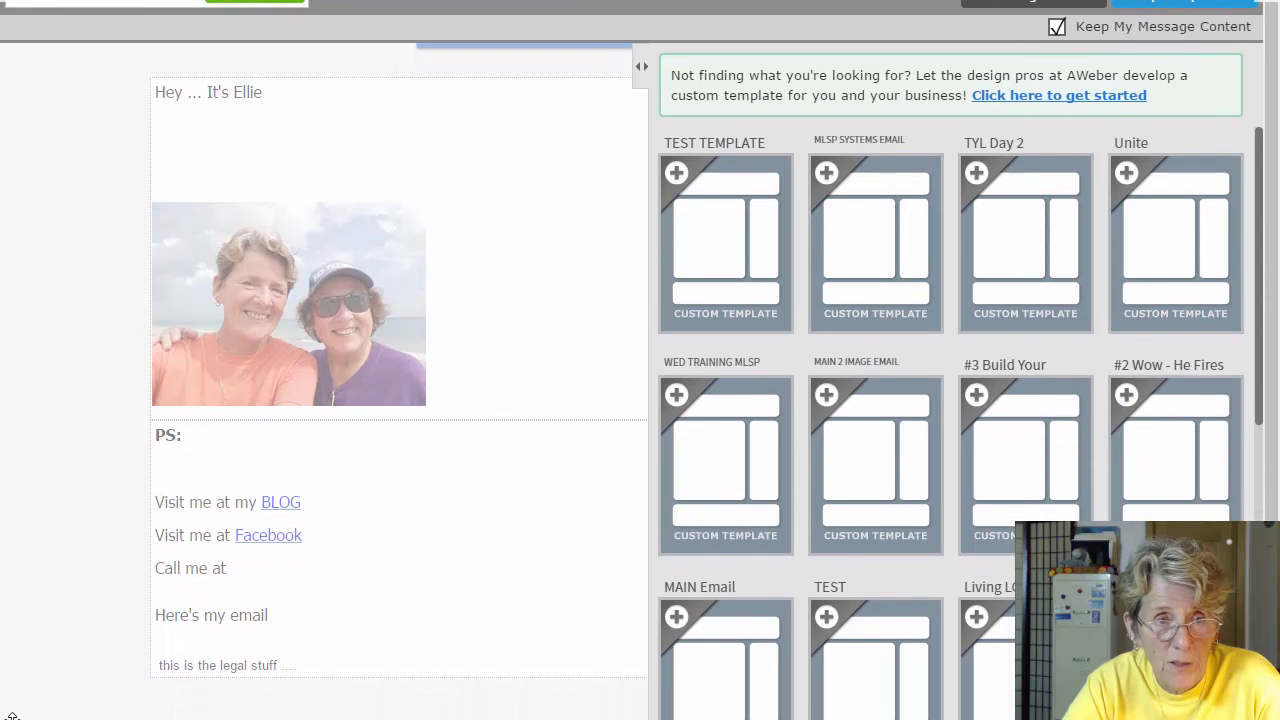
scroll(13, 715, down, 1)
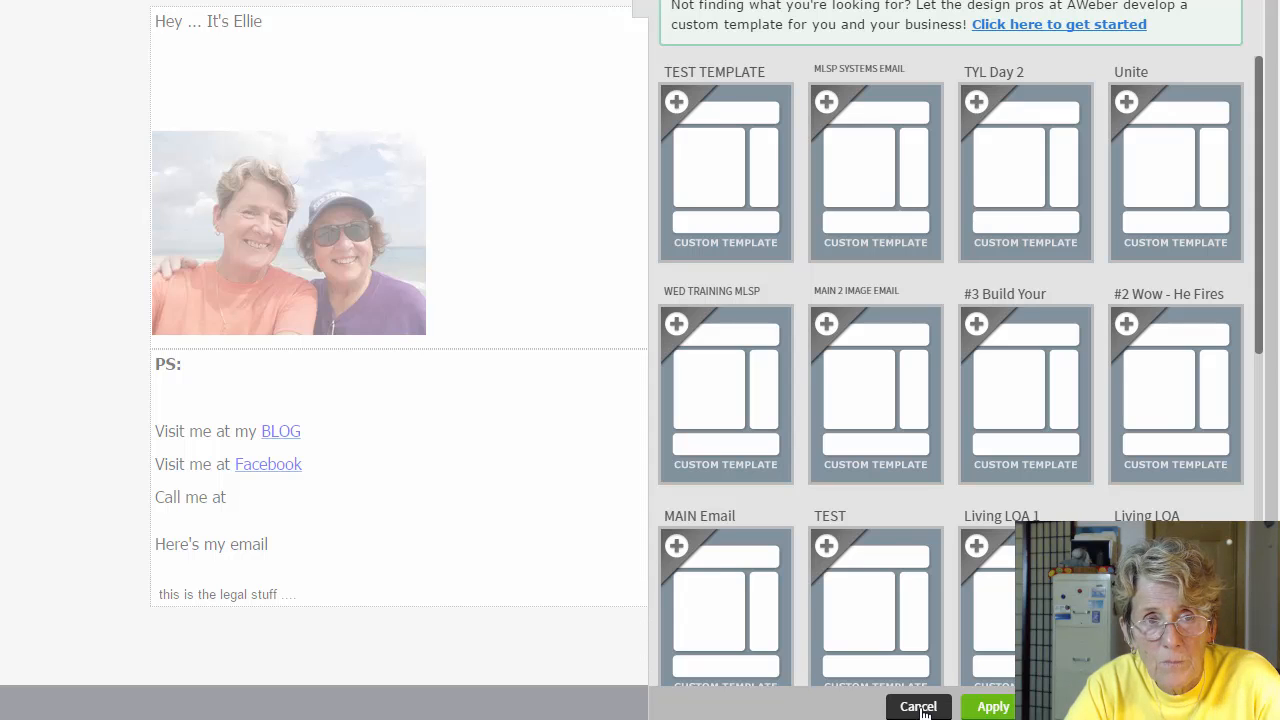
click(918, 707)
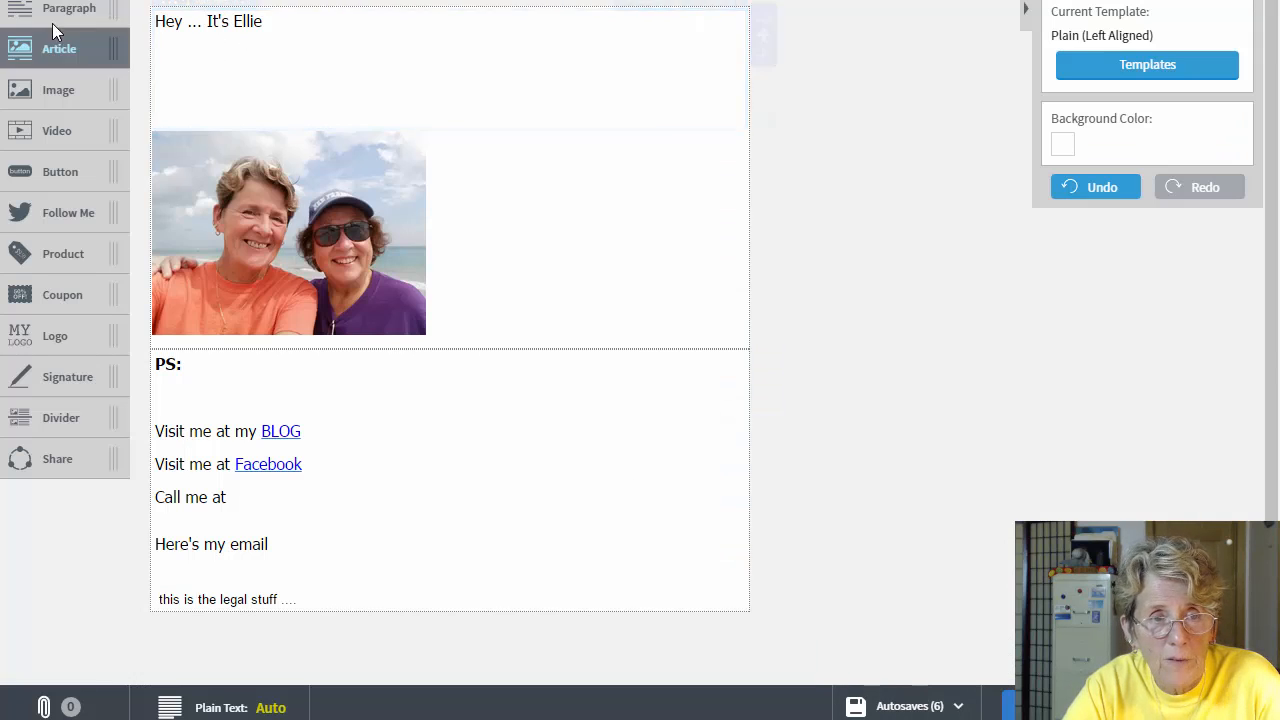
Step: Scroll to the top of the editor and return to Account Overview via the AWeber logo
scroll(60, 10, up, 3)
scroll(69, 122, up, 1)
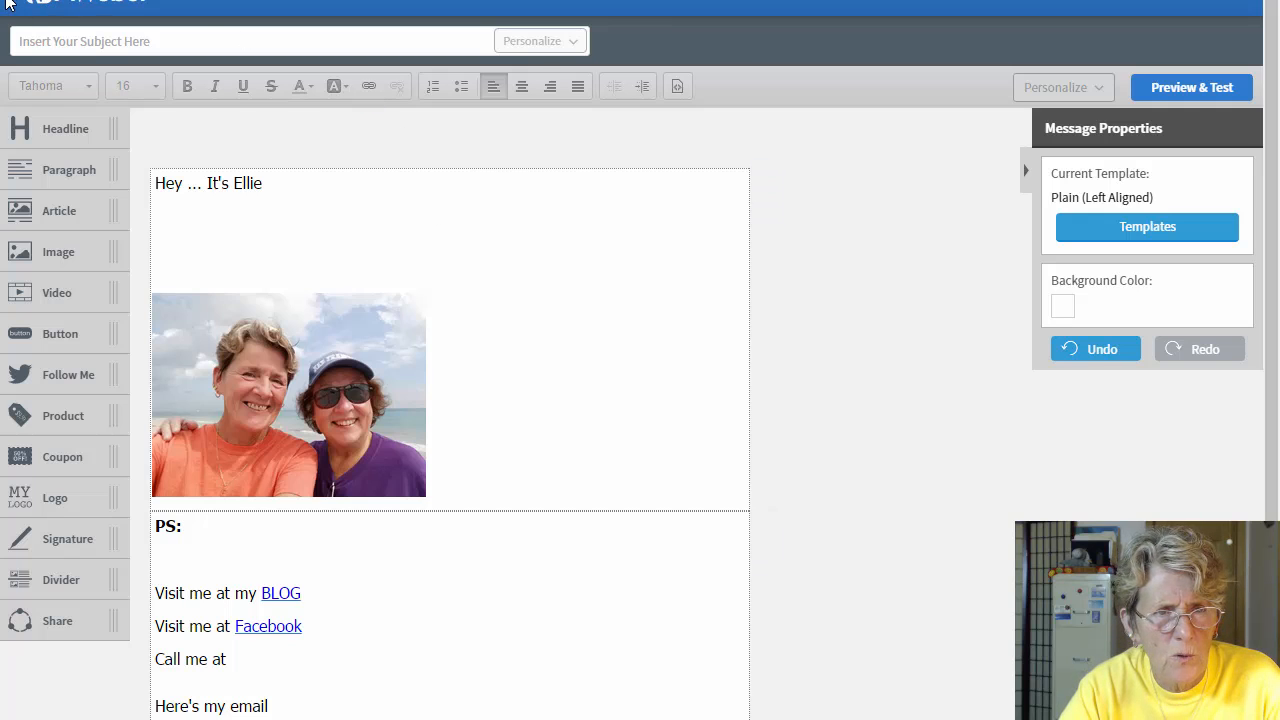
scroll(16, 2, up, 1)
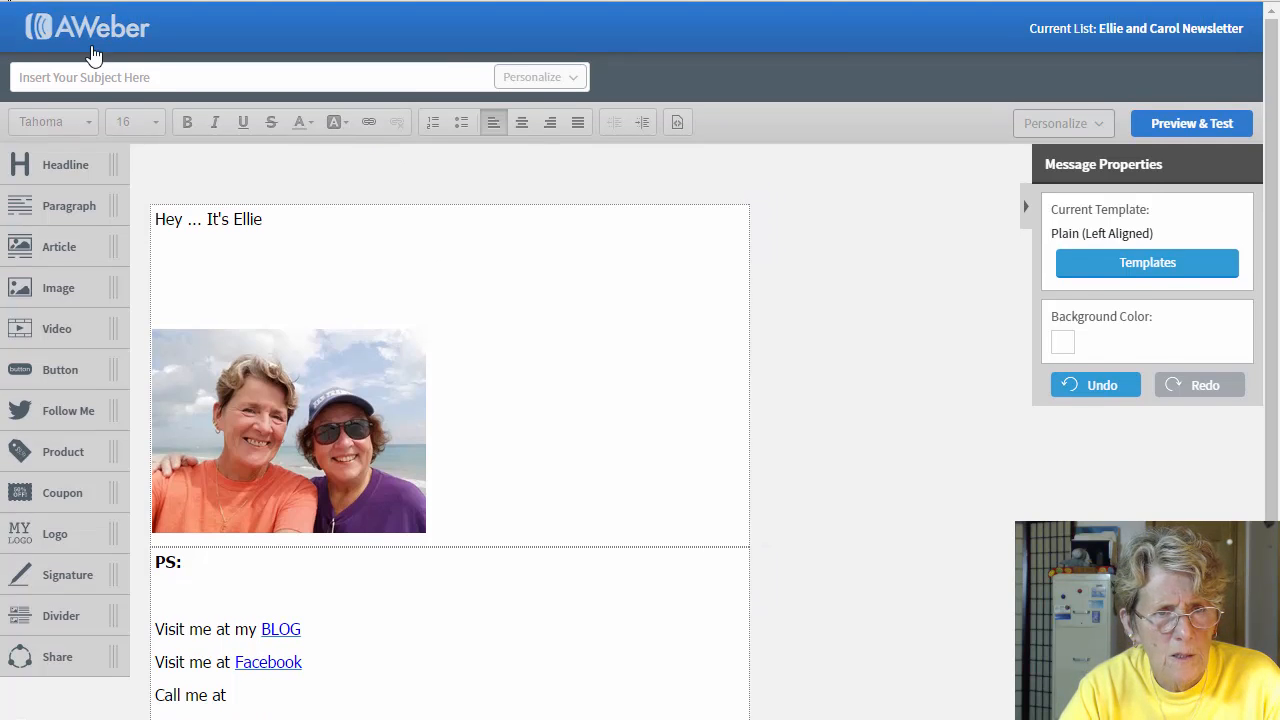
click(89, 35)
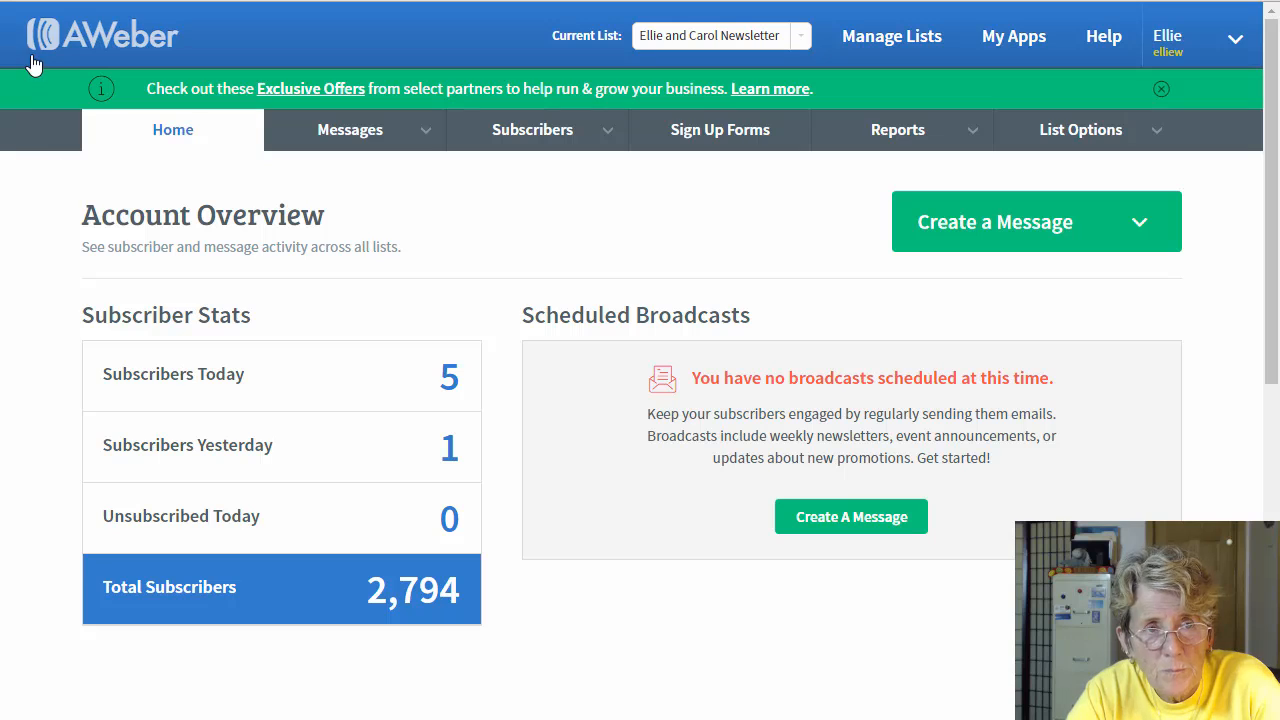
Step: Create a new message with the Drag & Drop Email Builder, holding the default thank-you draft
click(1028, 226)
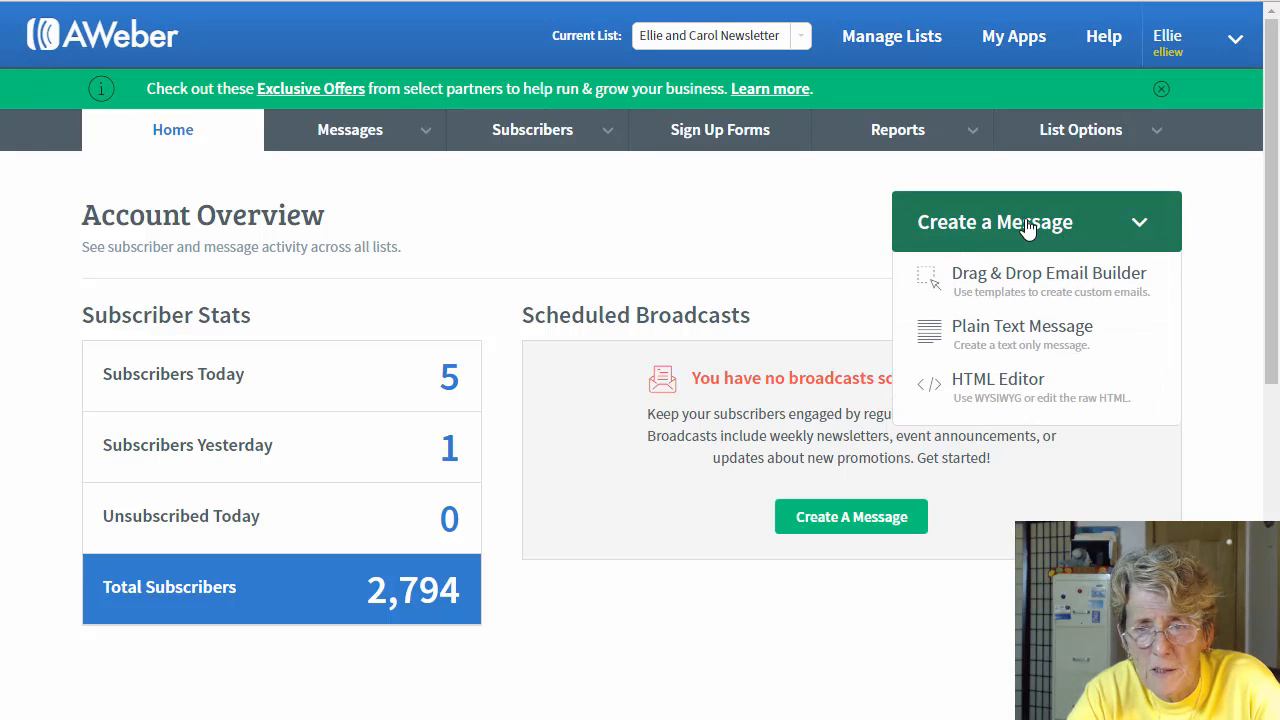
click(1025, 284)
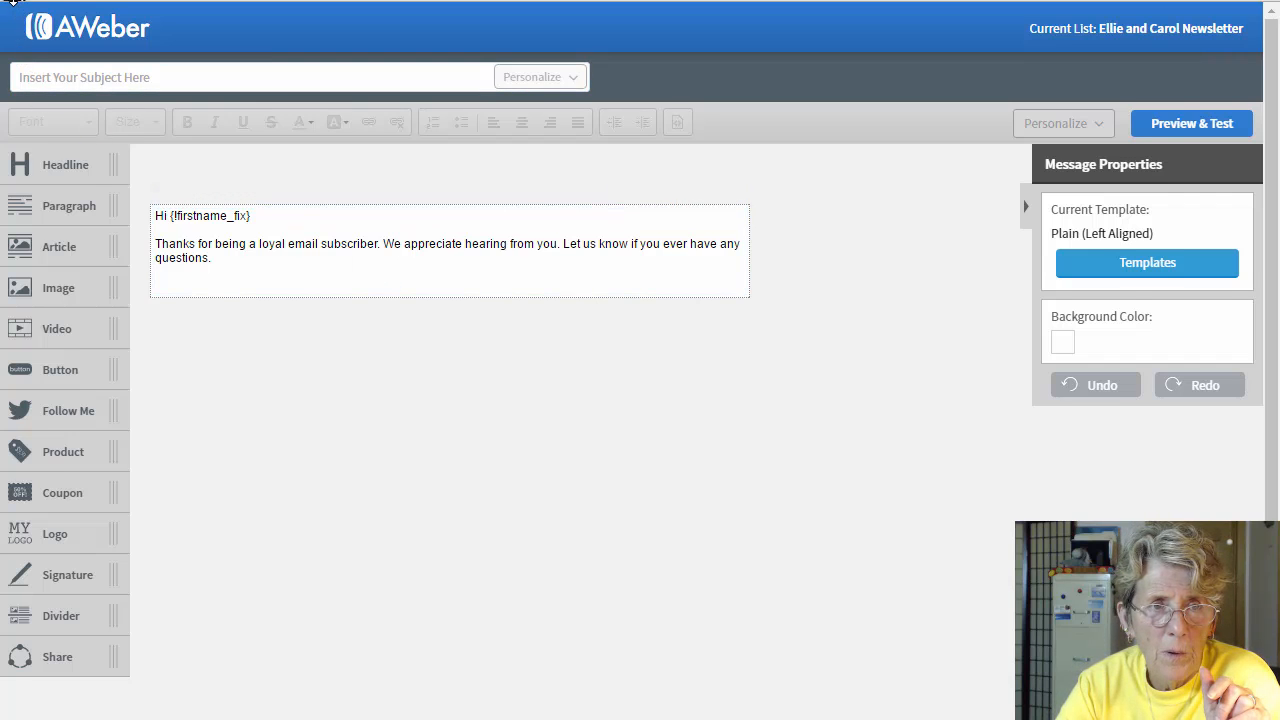
scroll(10, 3, down, 1)
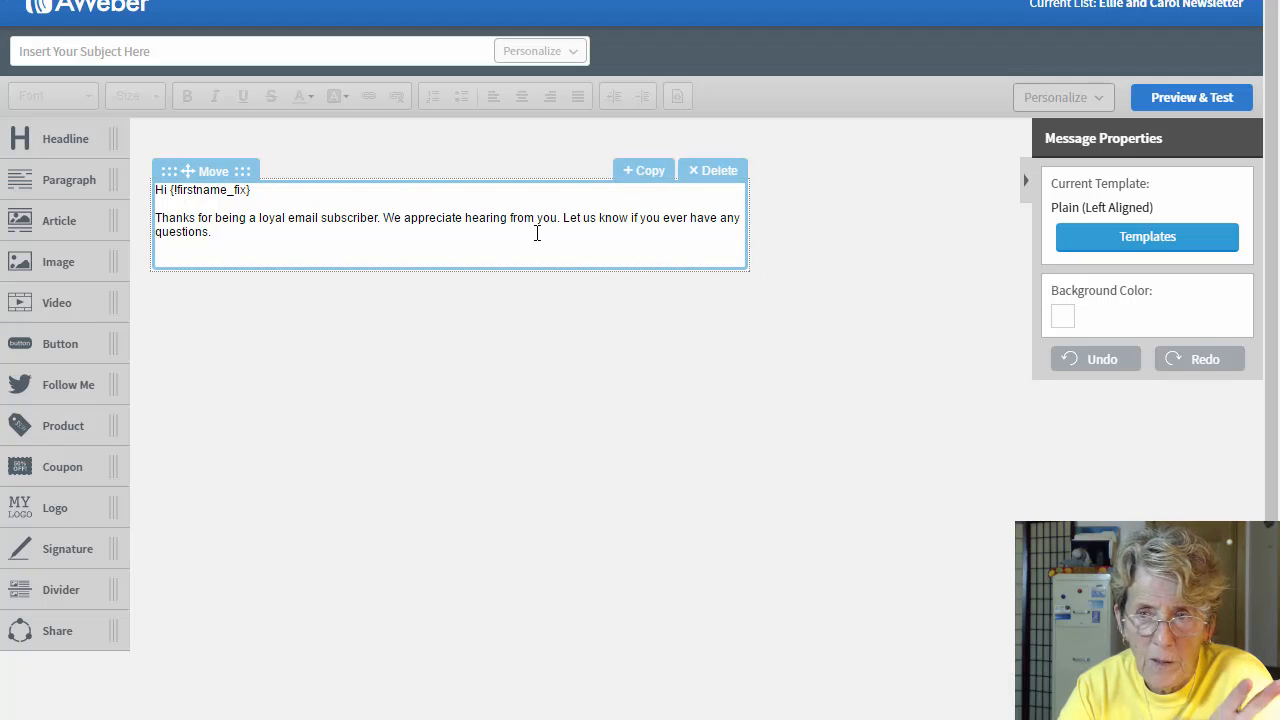
Step: Replace the new message's content with TEST TEMPLATE from My Templates, without keeping the existing content
click(1172, 243)
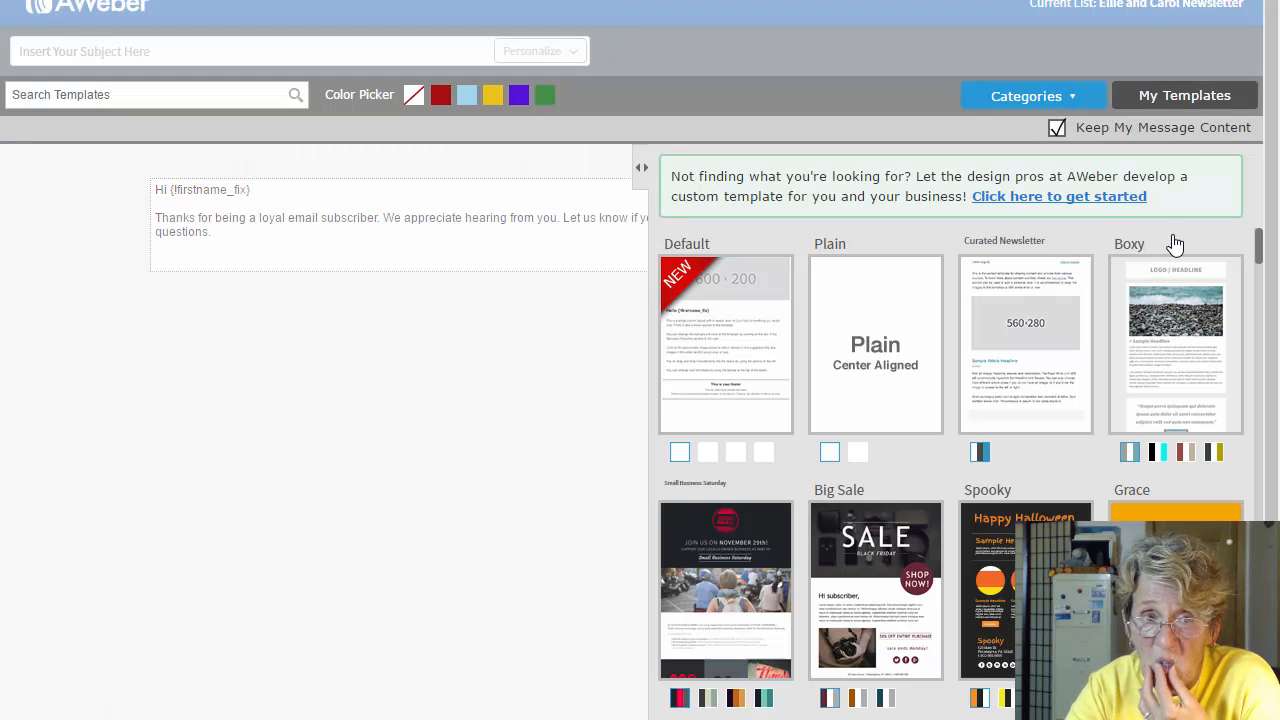
click(1058, 128)
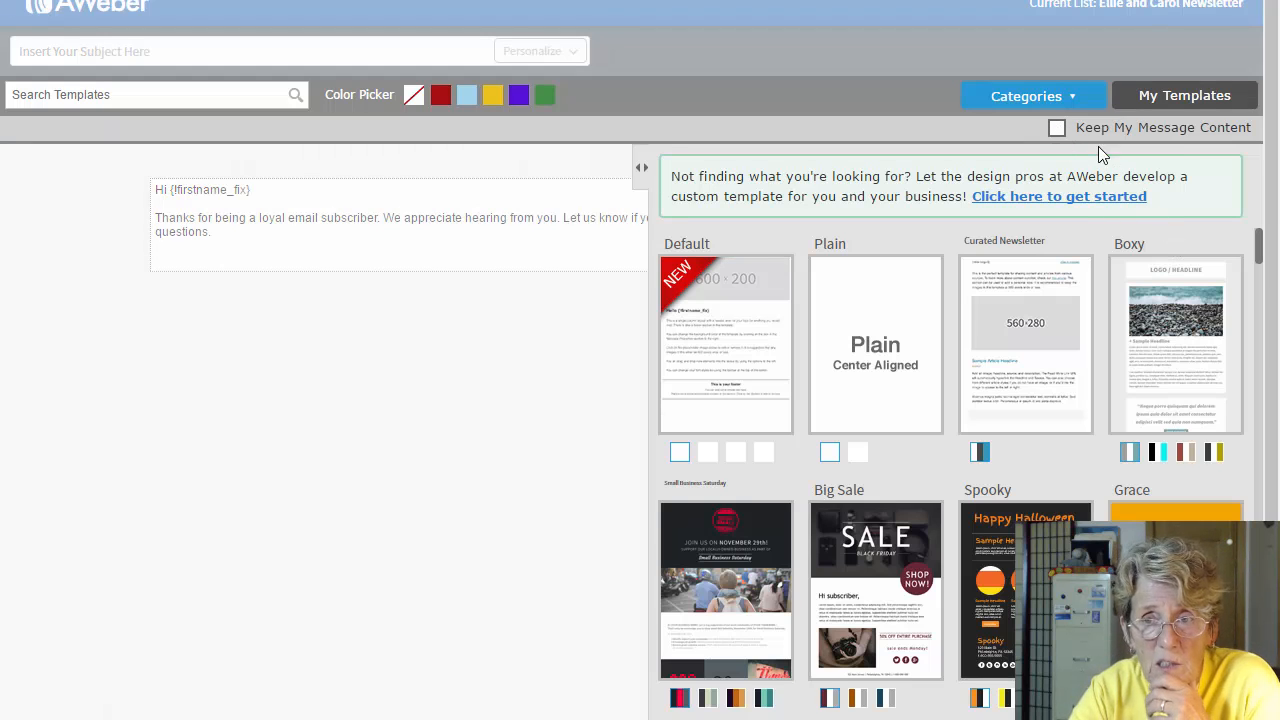
click(1175, 100)
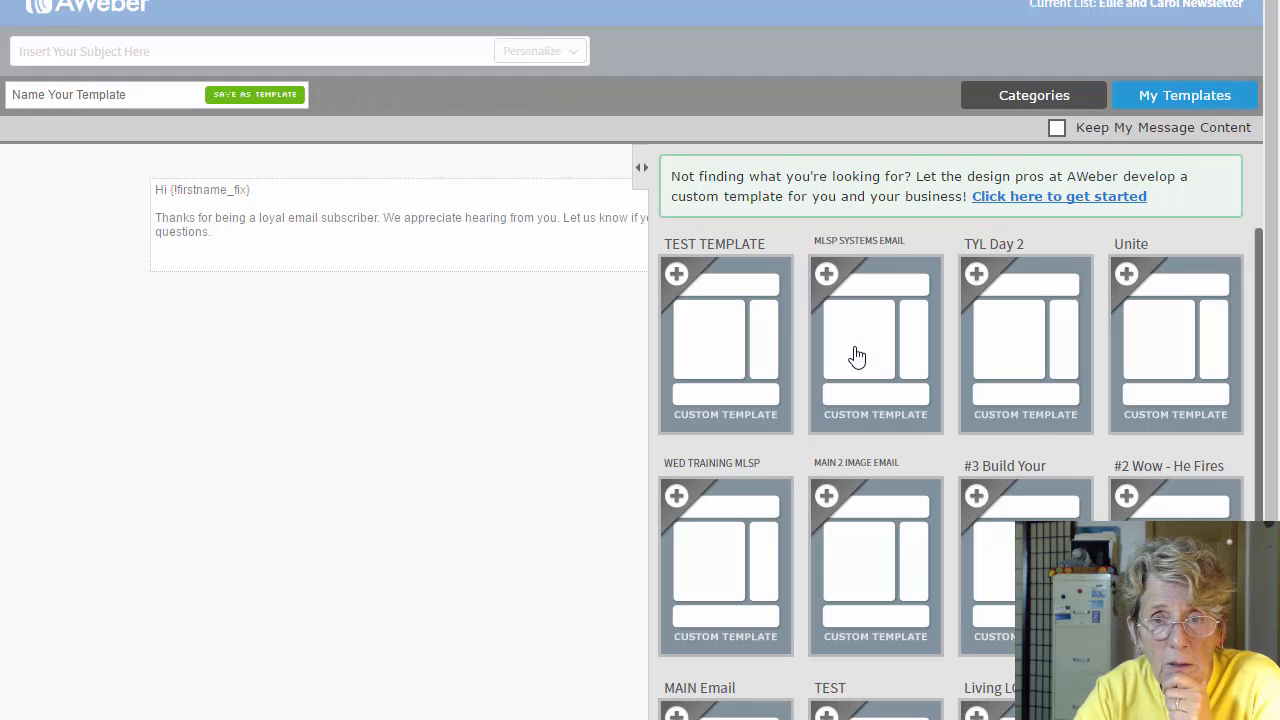
click(723, 350)
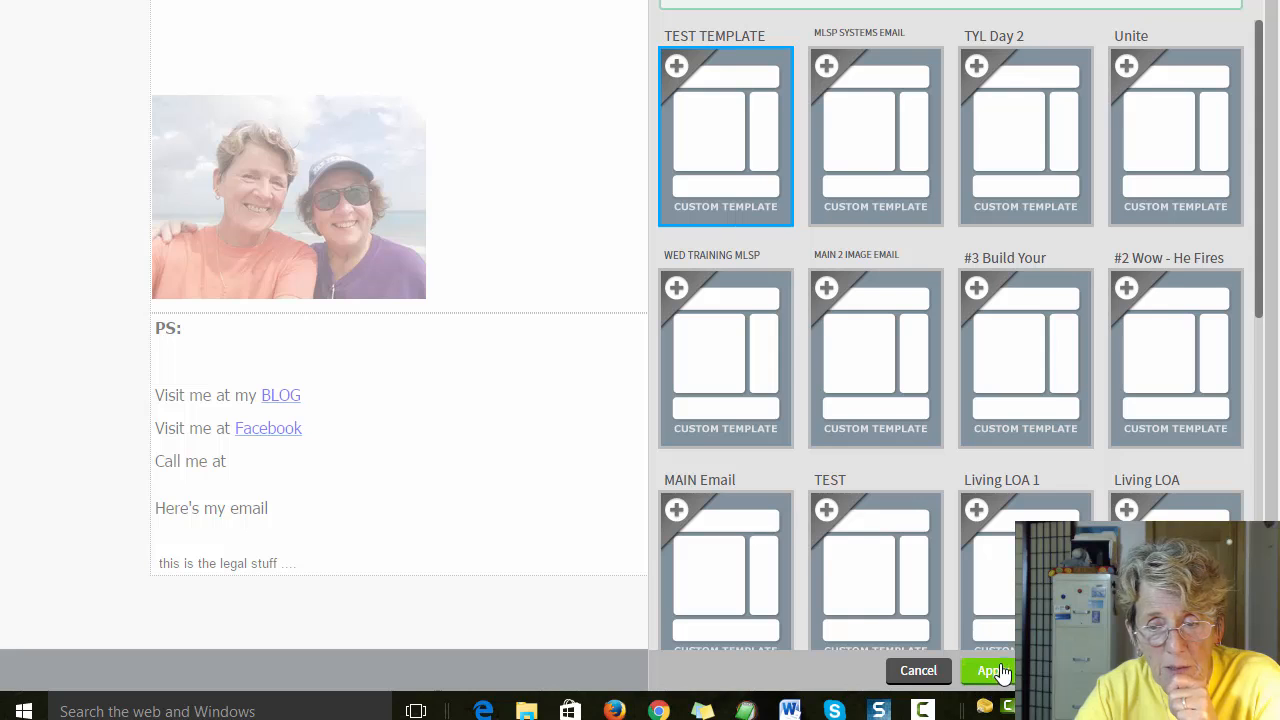
click(993, 671)
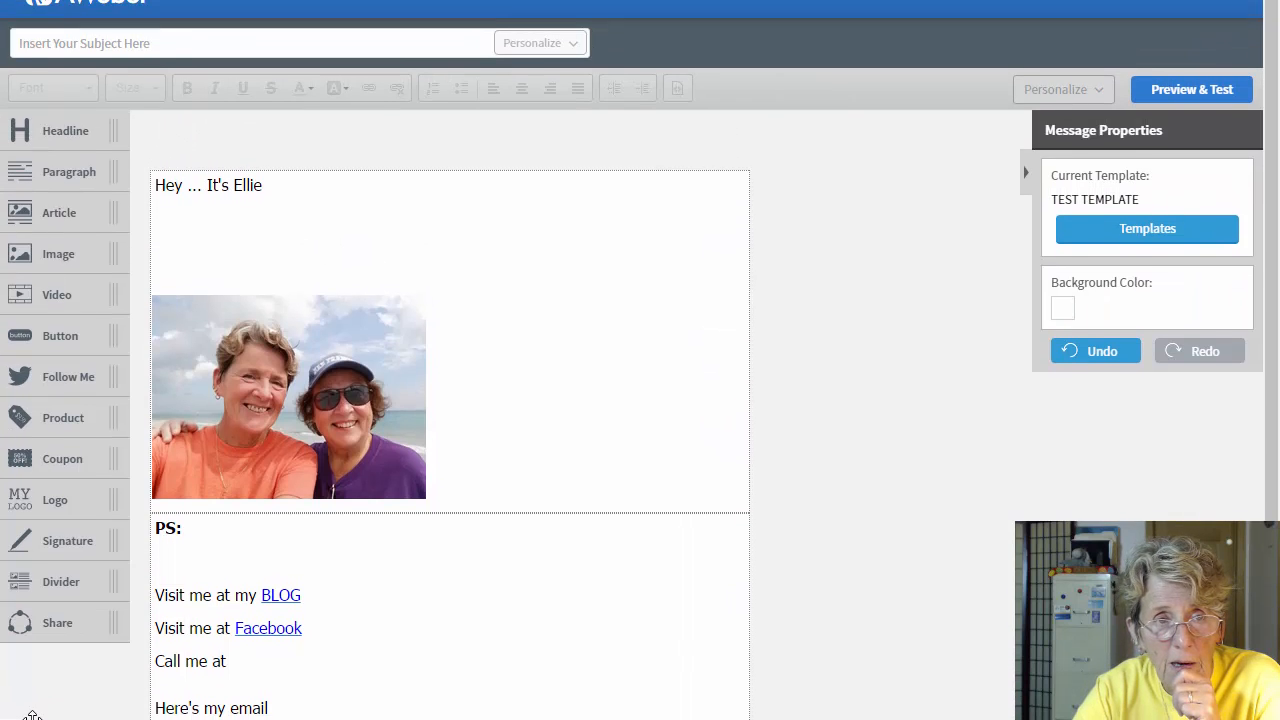
Step: Enter subject 'Great Headlin' and add 'make this line as long as it feels right to me'
click(177, 32)
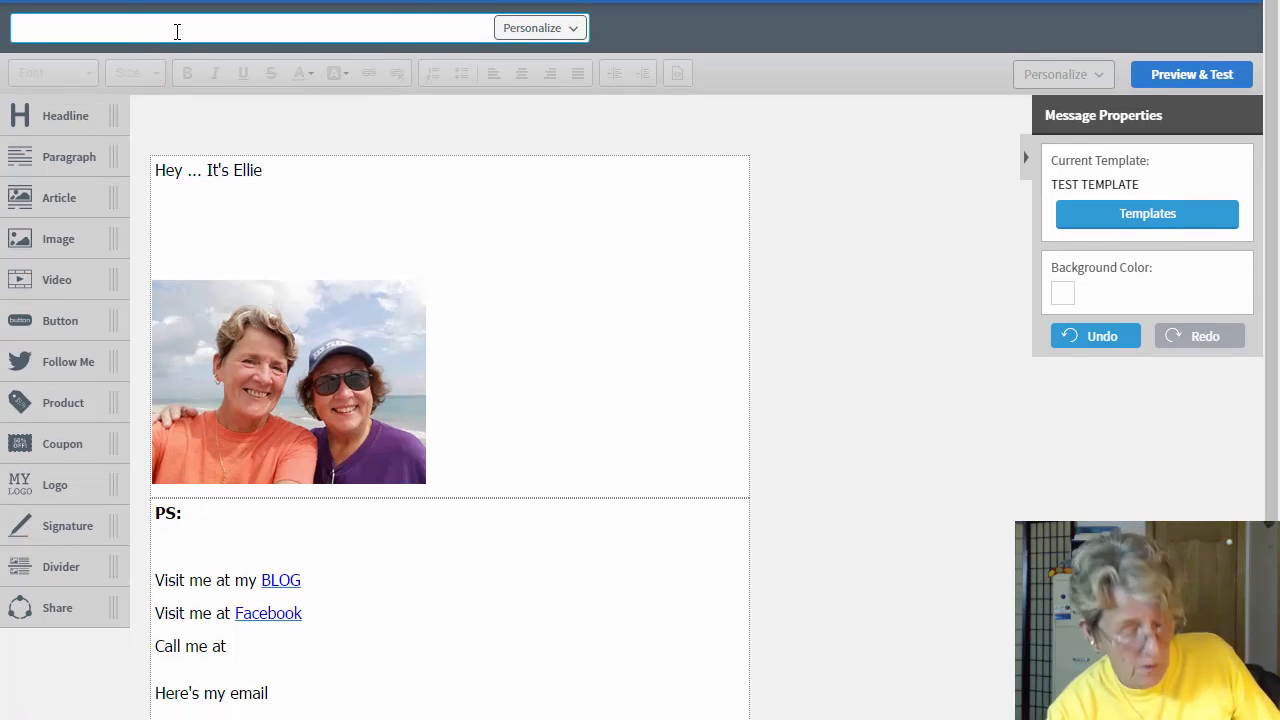
text(Great)
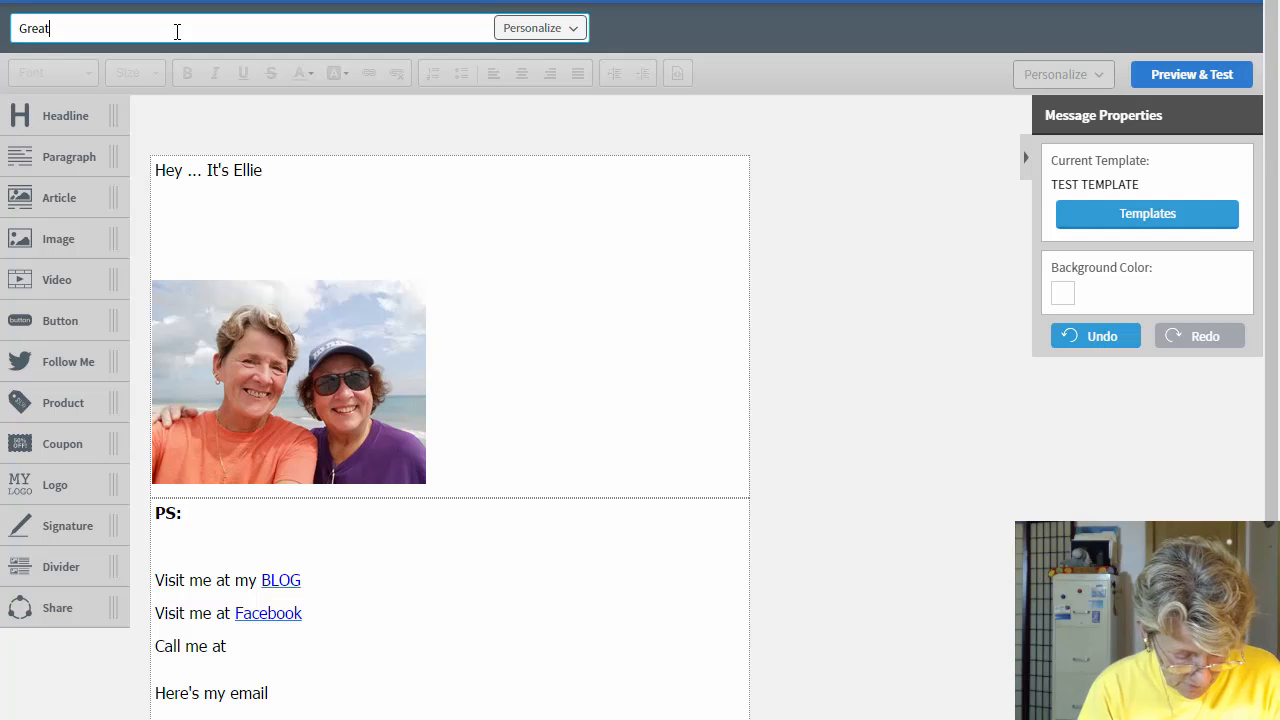
text( Headline)
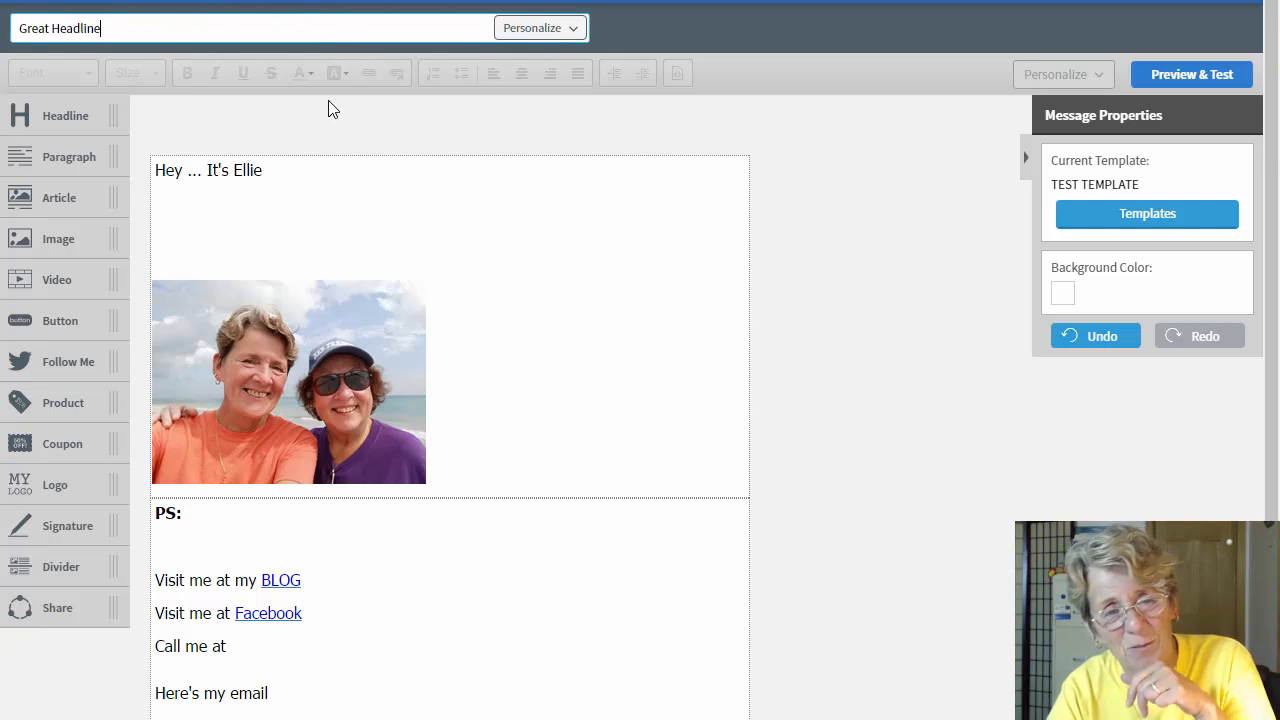
click(294, 180)
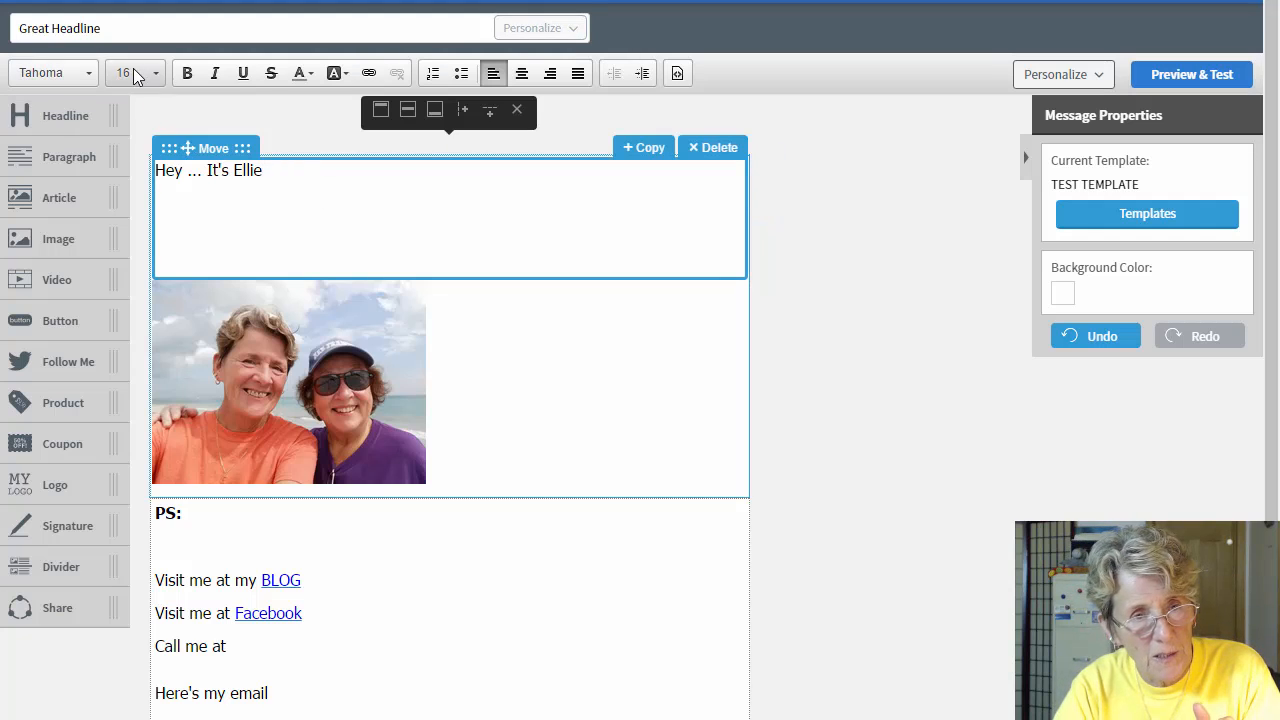
key(Return)
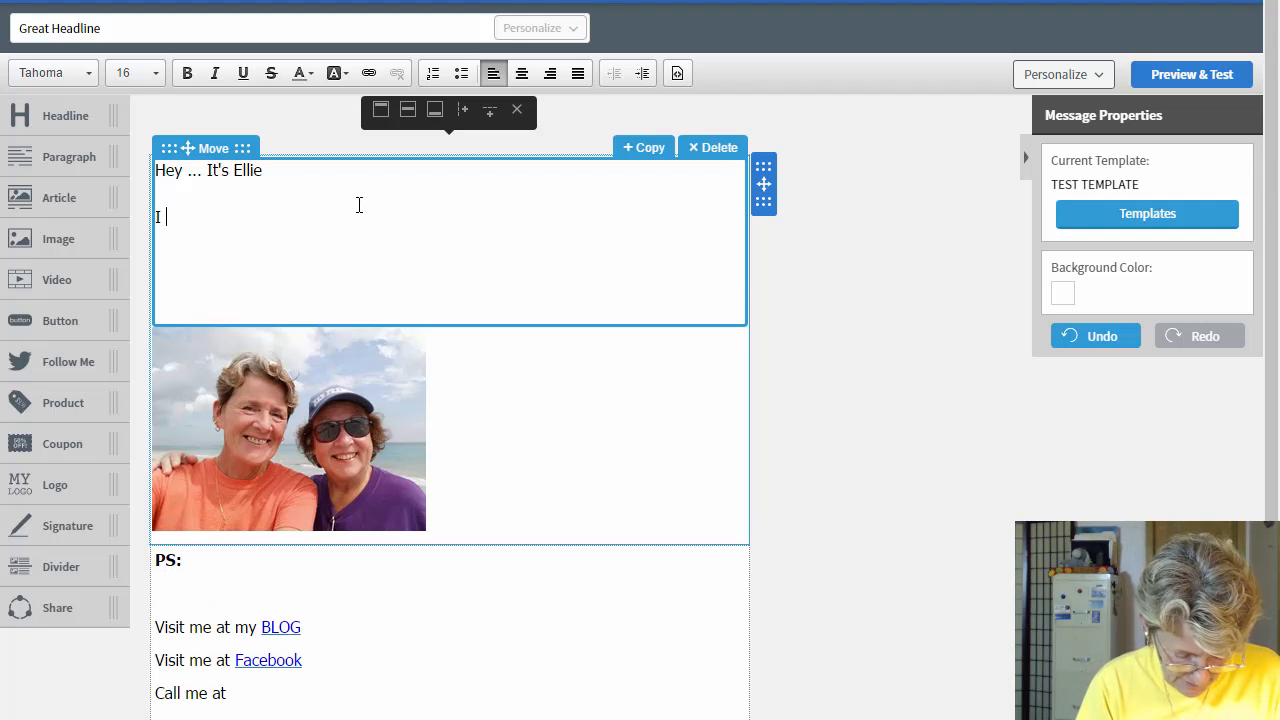
text(make this line)
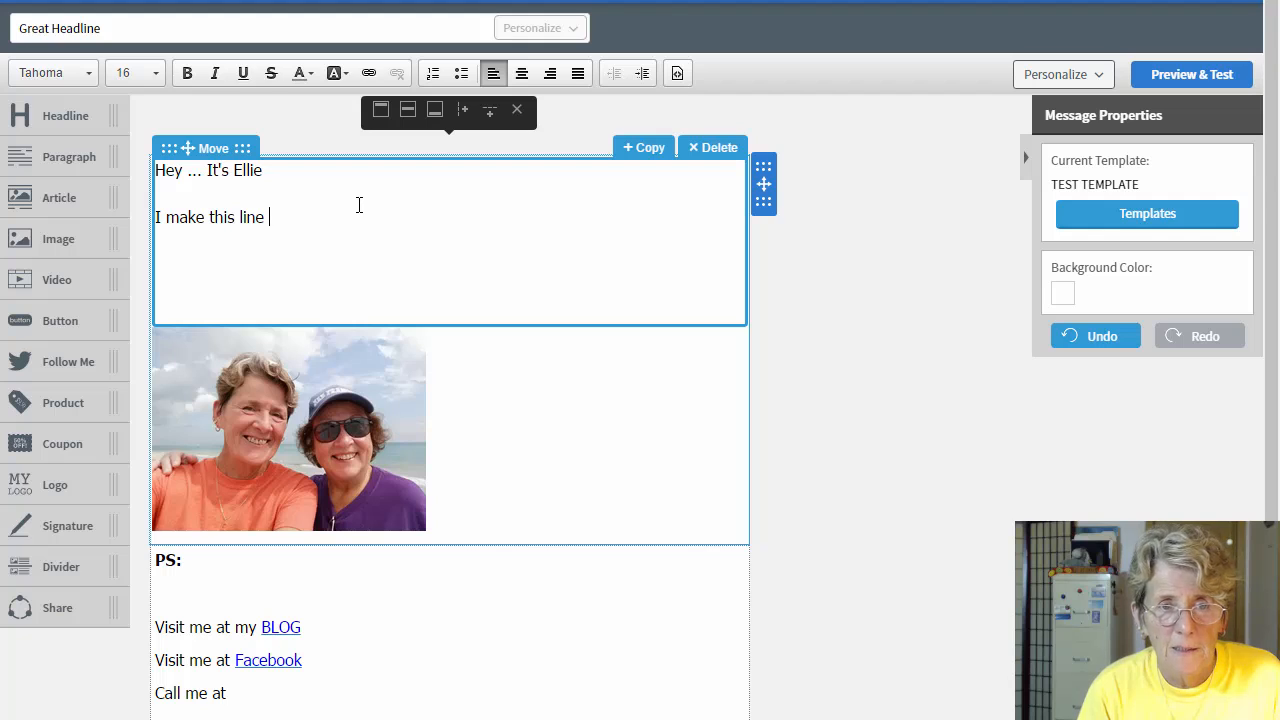
text( as long)
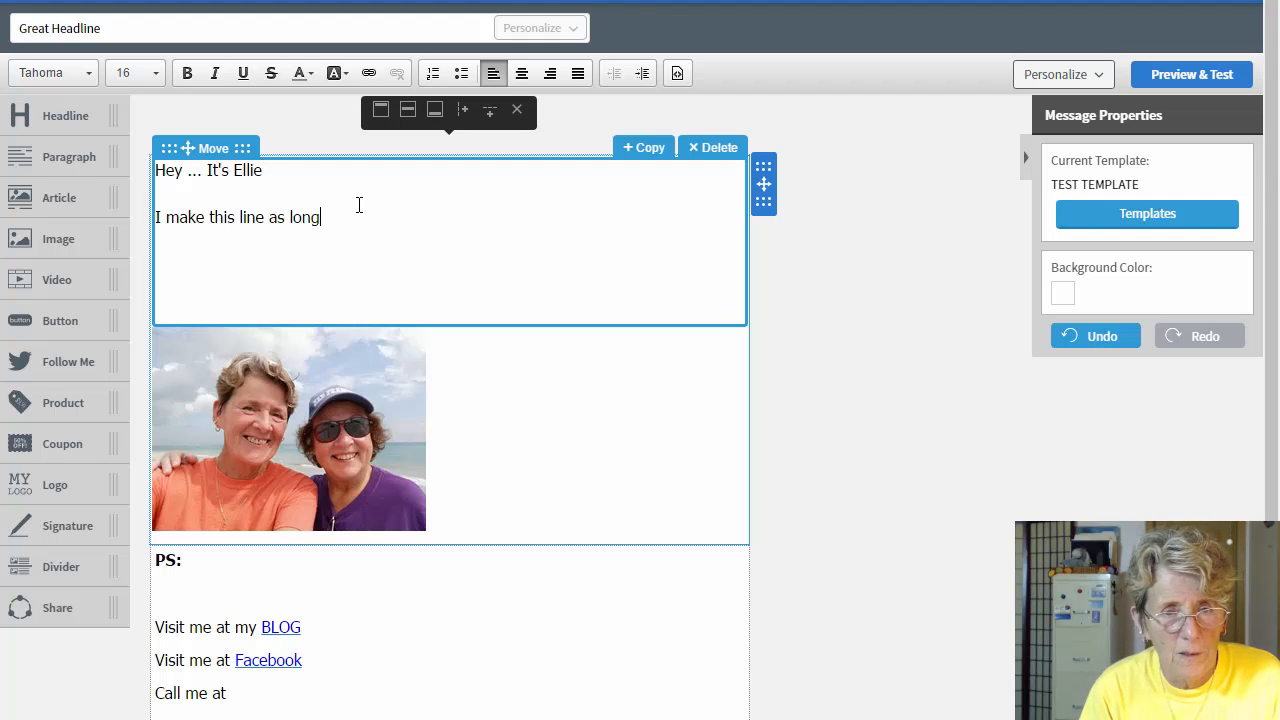
text( as it feels right to)
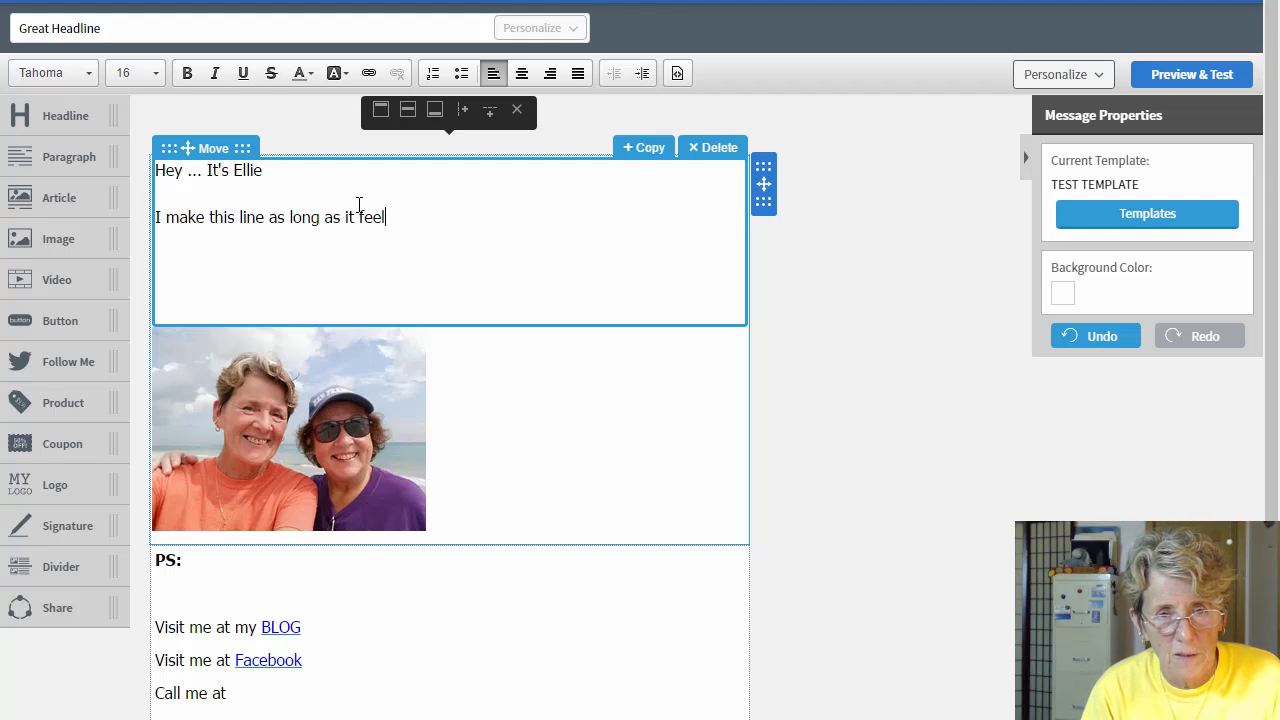
key(Return)
text(to me)
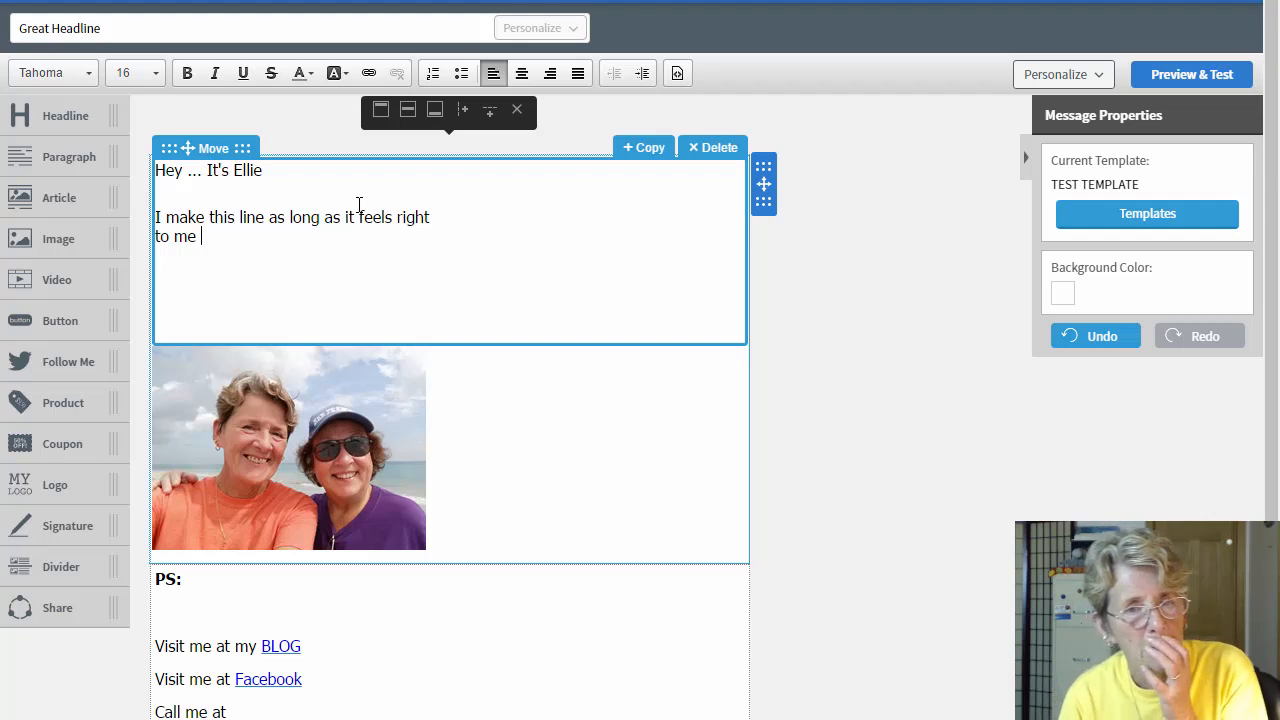
Step: Add the line 'I can tell by eye how long it should b' and rejoin 'to me'
key(Return)
key(Return)
text(I)
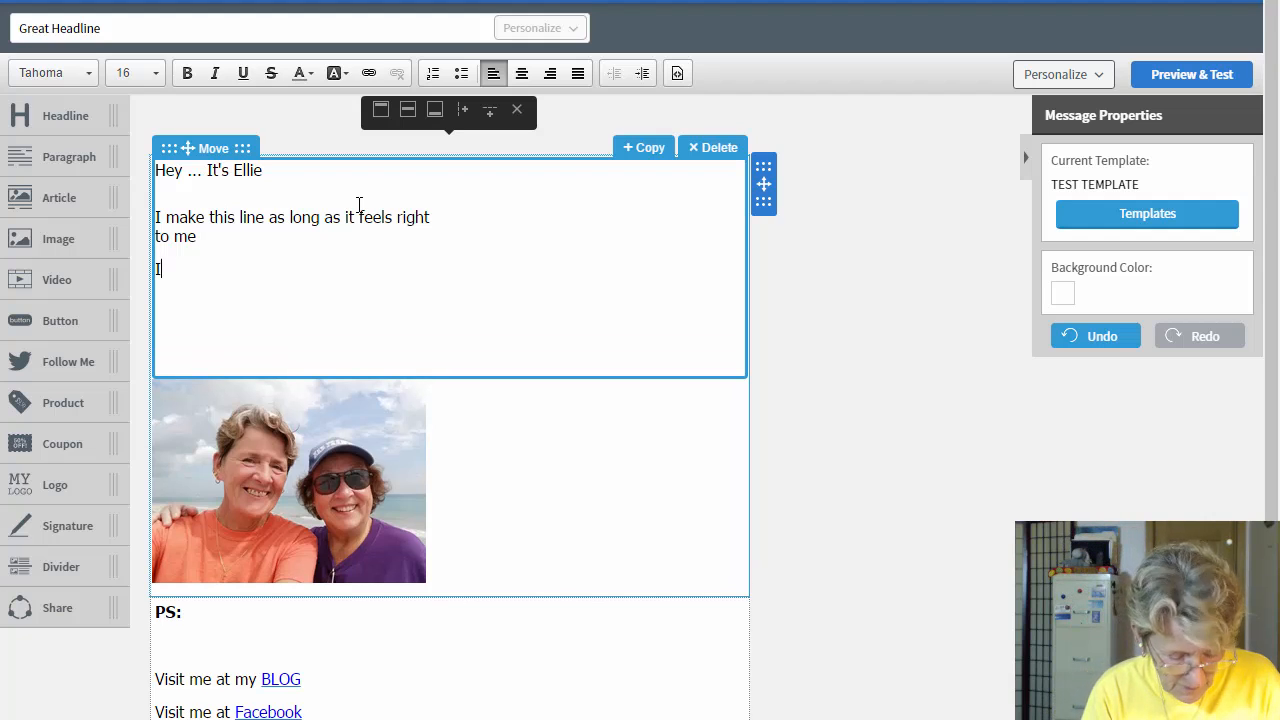
text( can tell m)
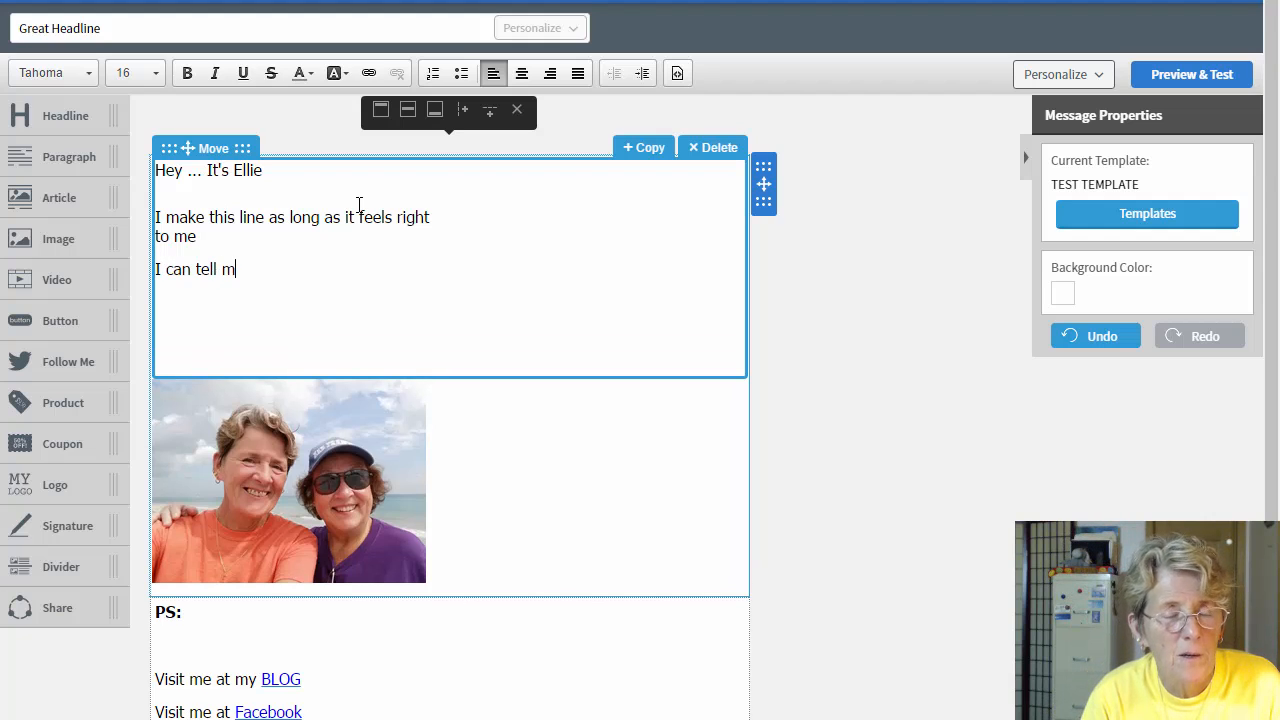
key(BackSpace)
text(by e)
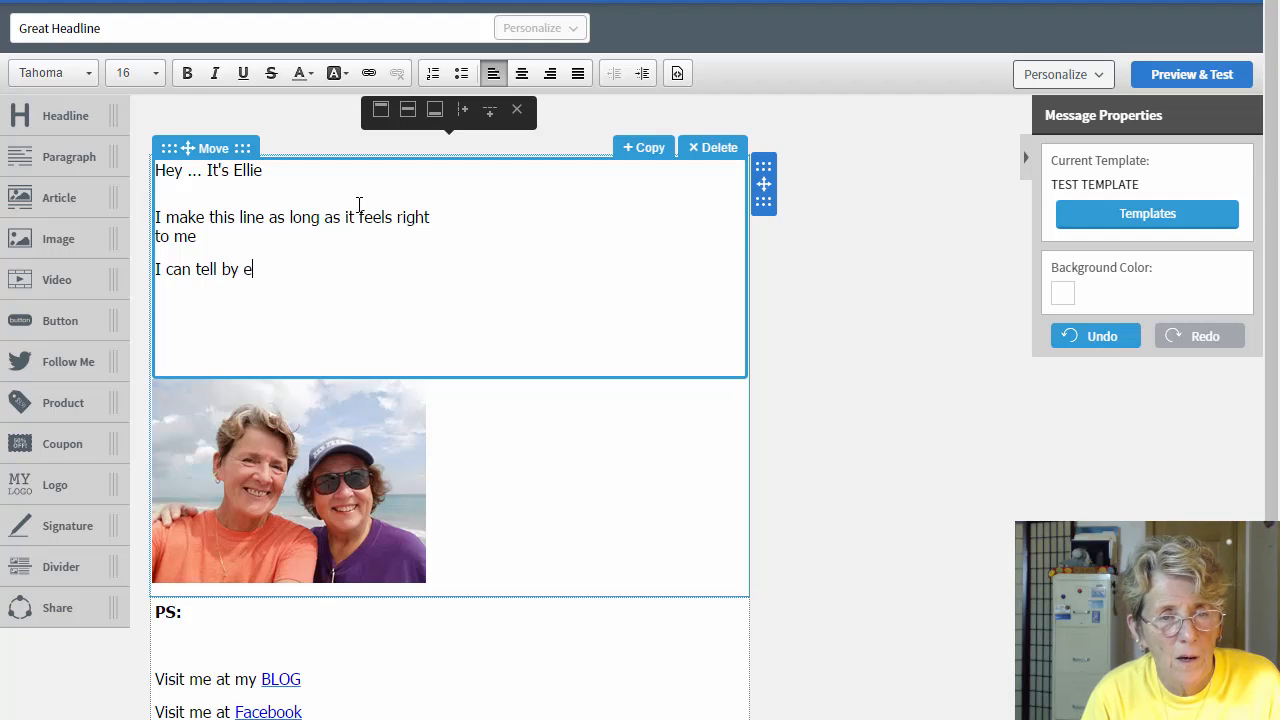
text(ye how lon)
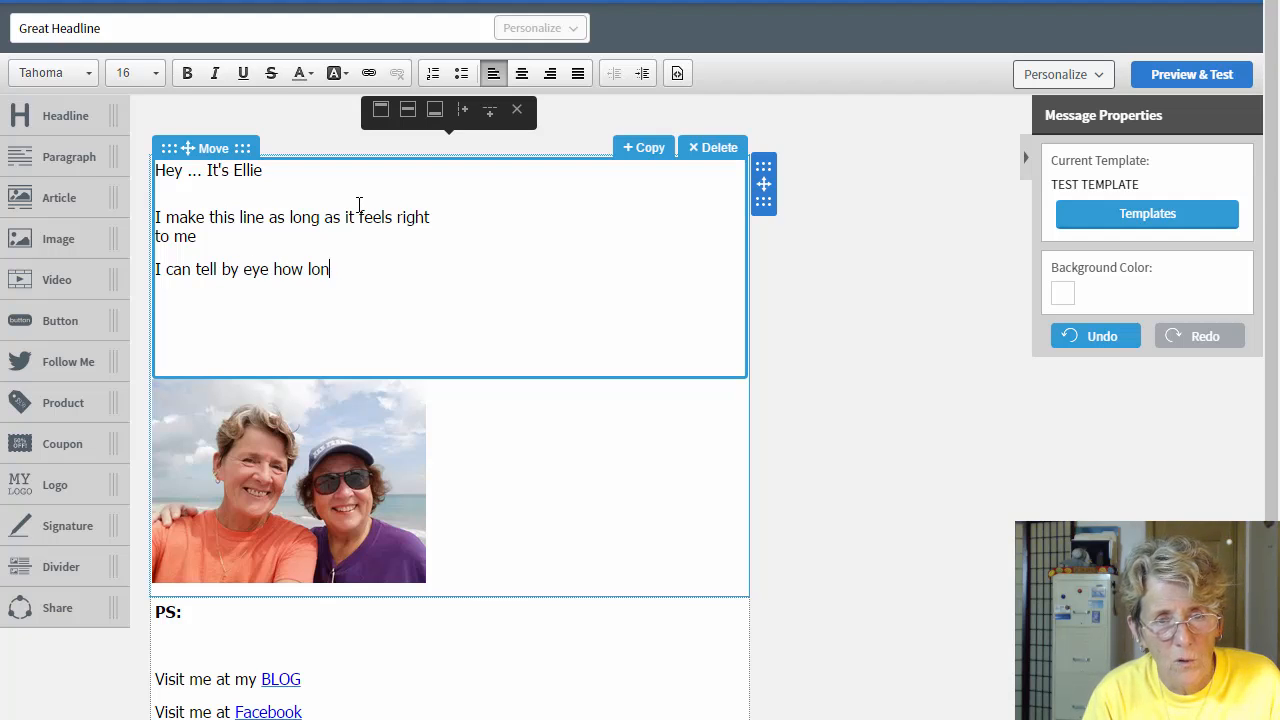
text(g it should )
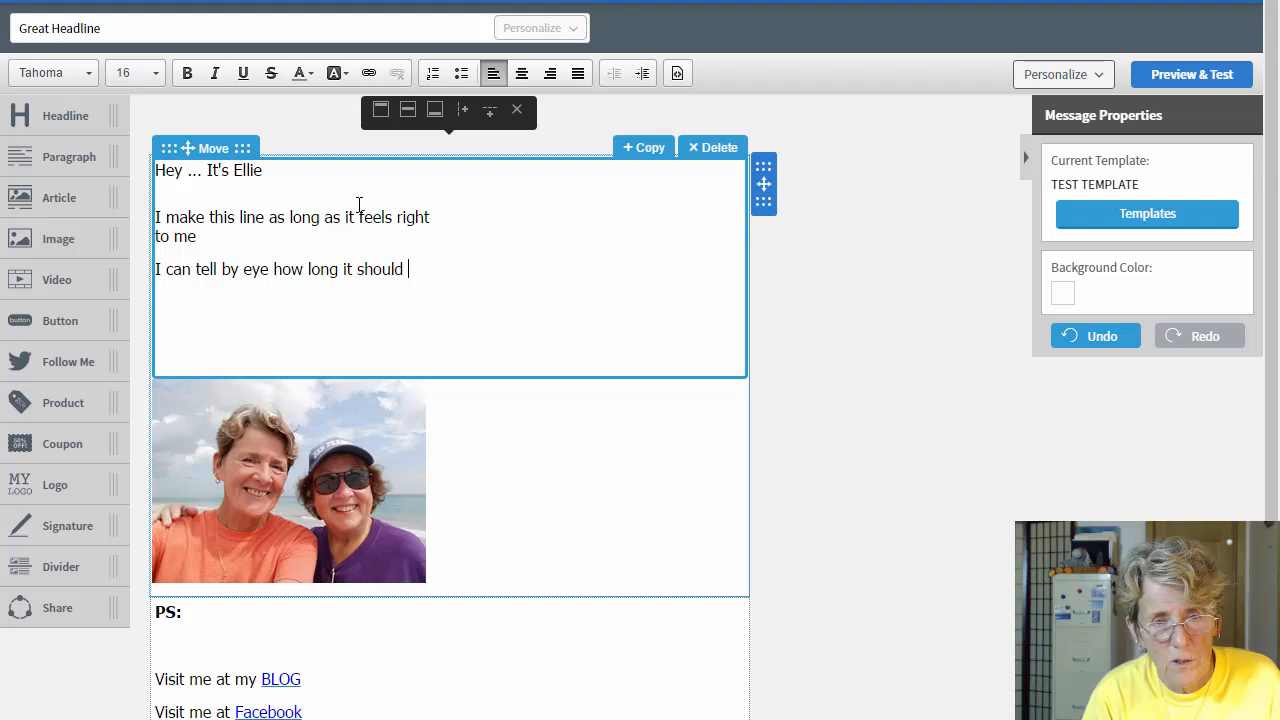
text(be.)
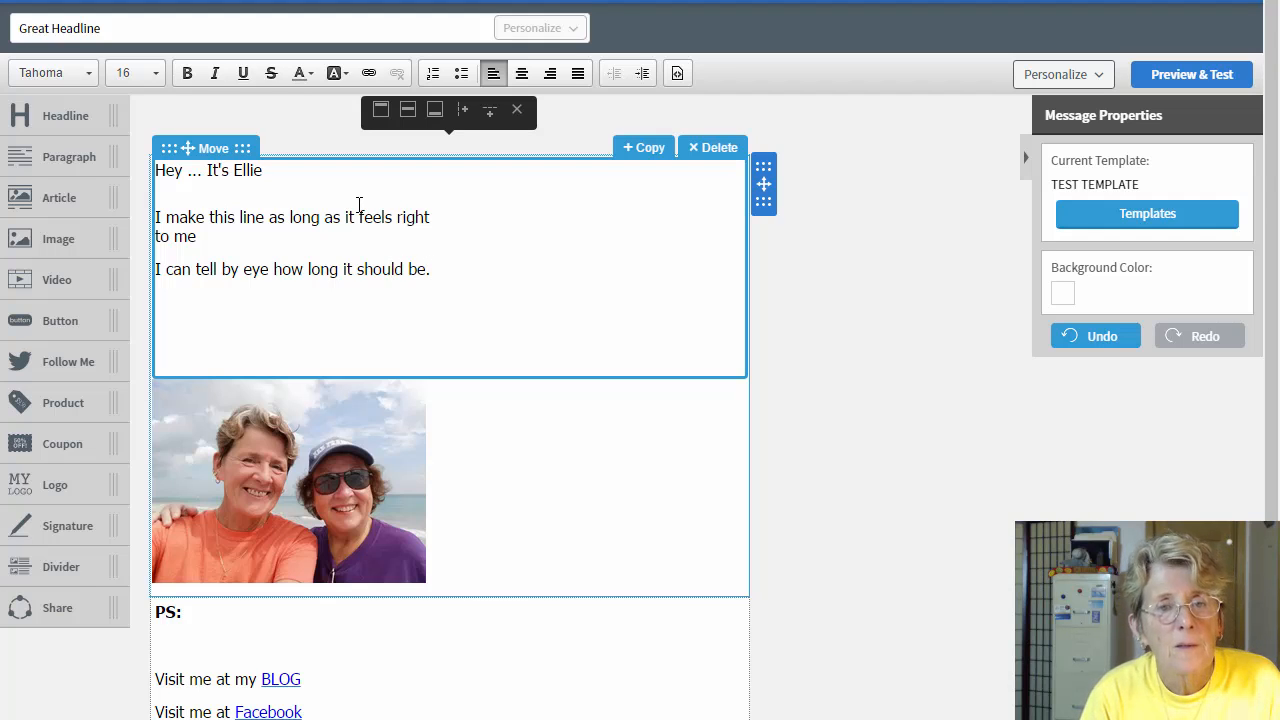
key(Return)
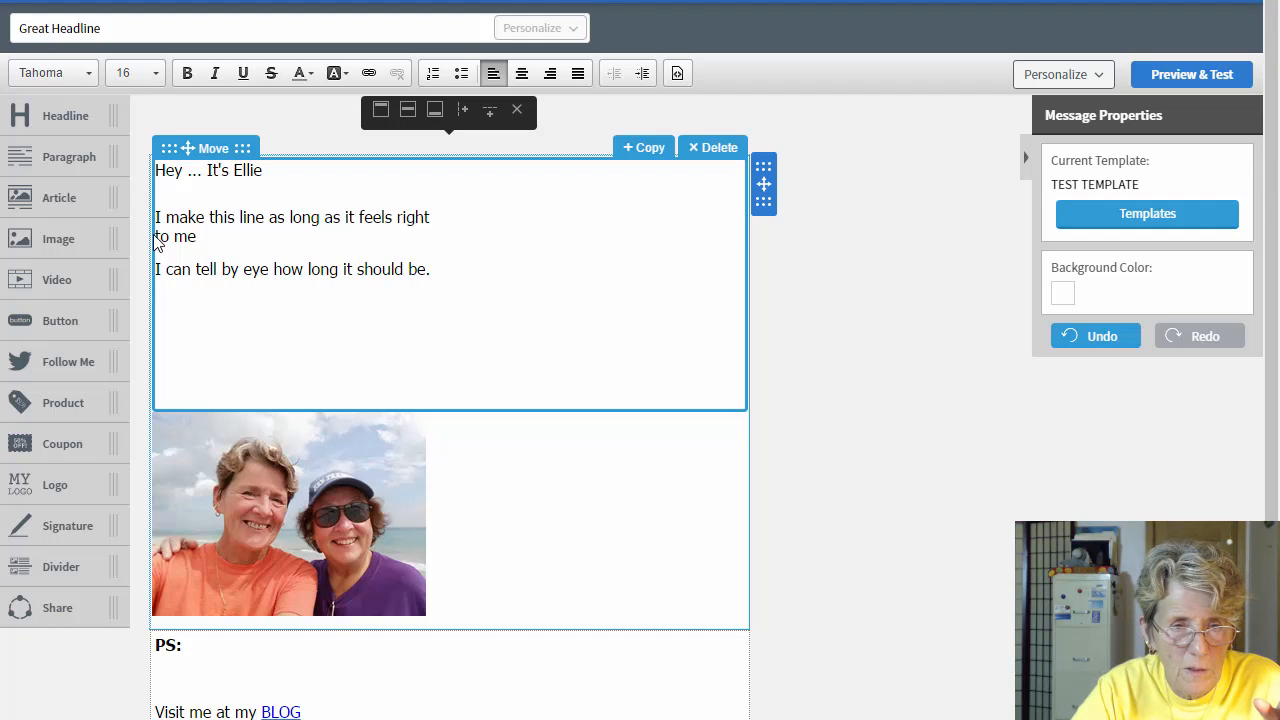
key(BackSpace)
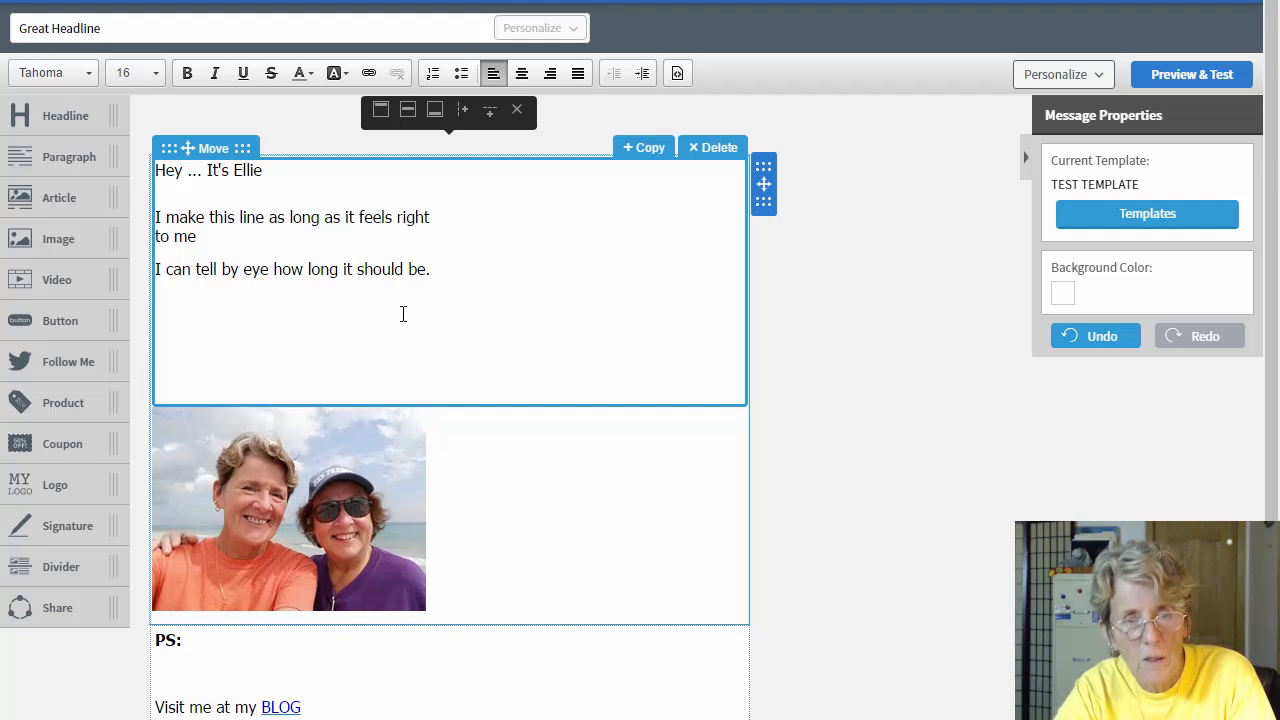
key(BackSpace)
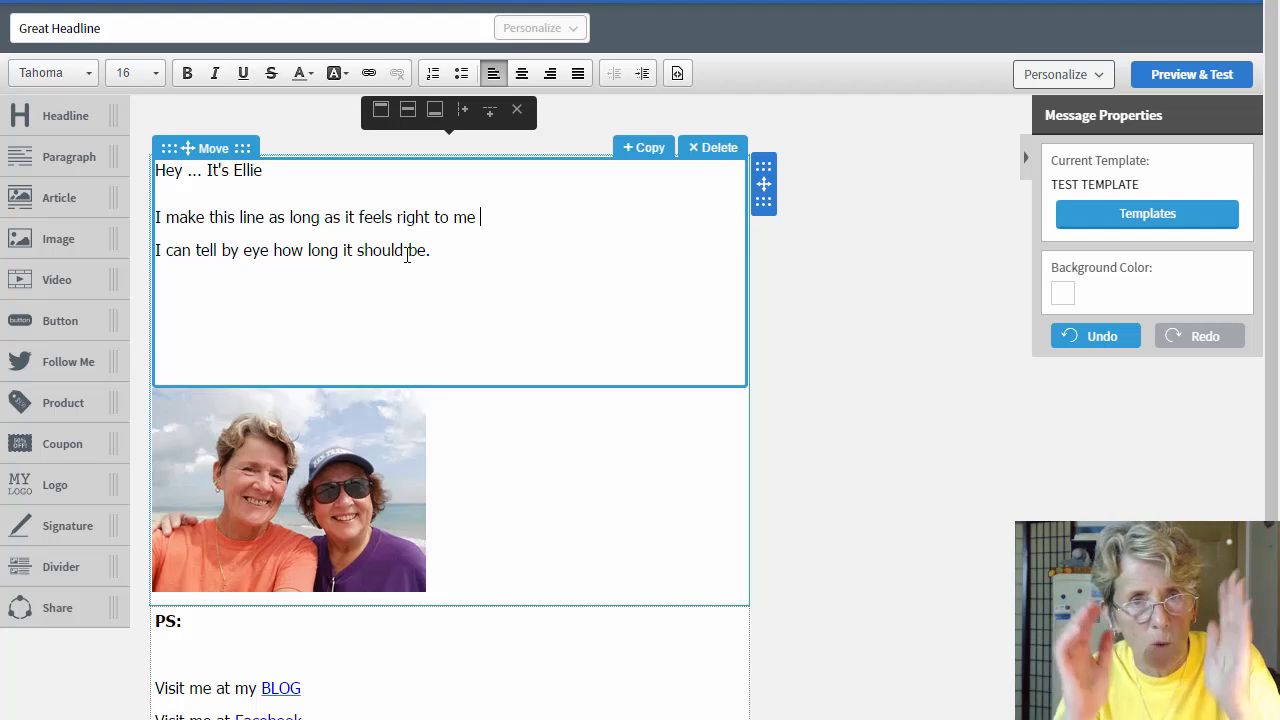
scroll(406, 430, down, 1)
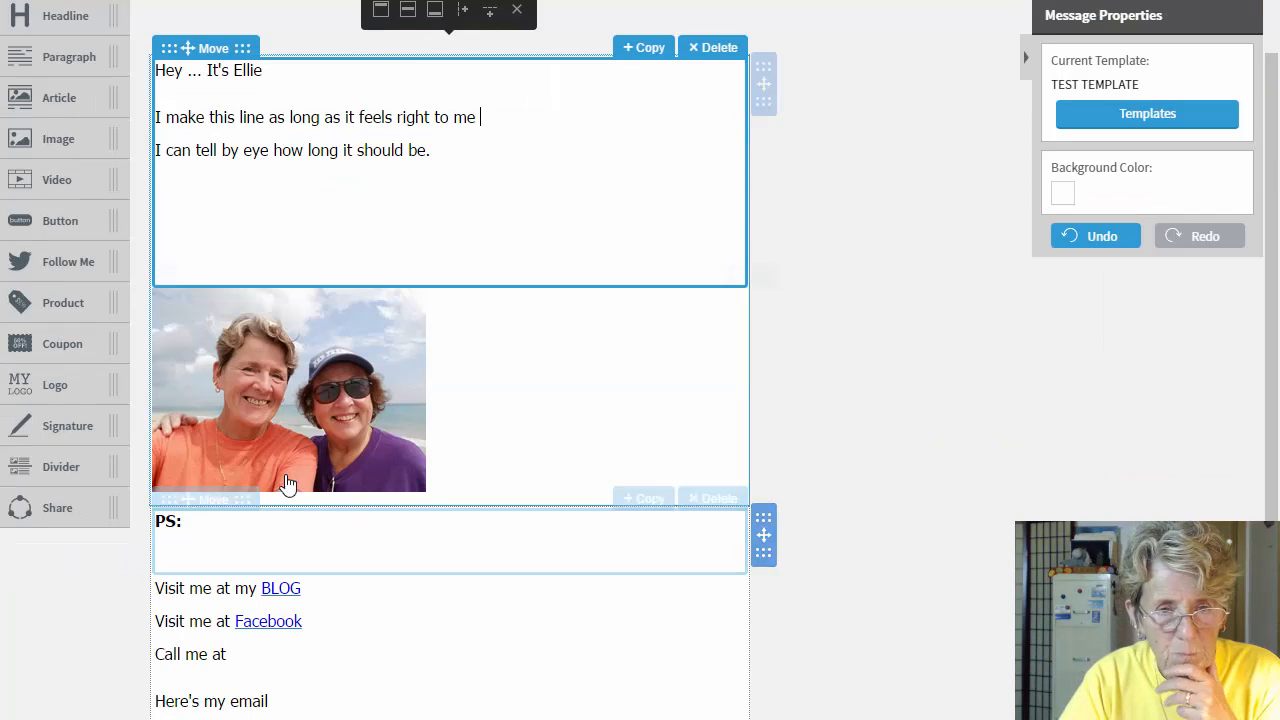
Step: Type 'kkkkkkkkk yyyyyyyyyyyyyyyyy' and 'hhhhhhhhhhhhhhhhh' as two lines after 'PS:'
click(326, 440)
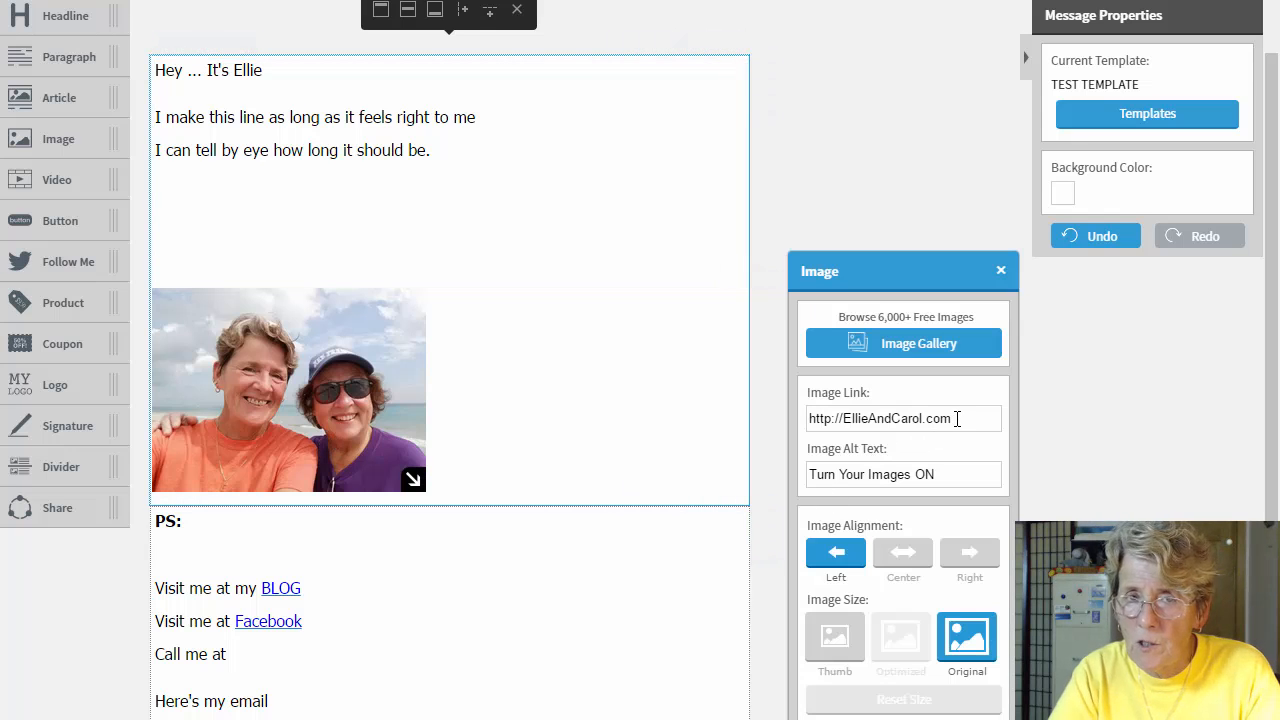
click(217, 527)
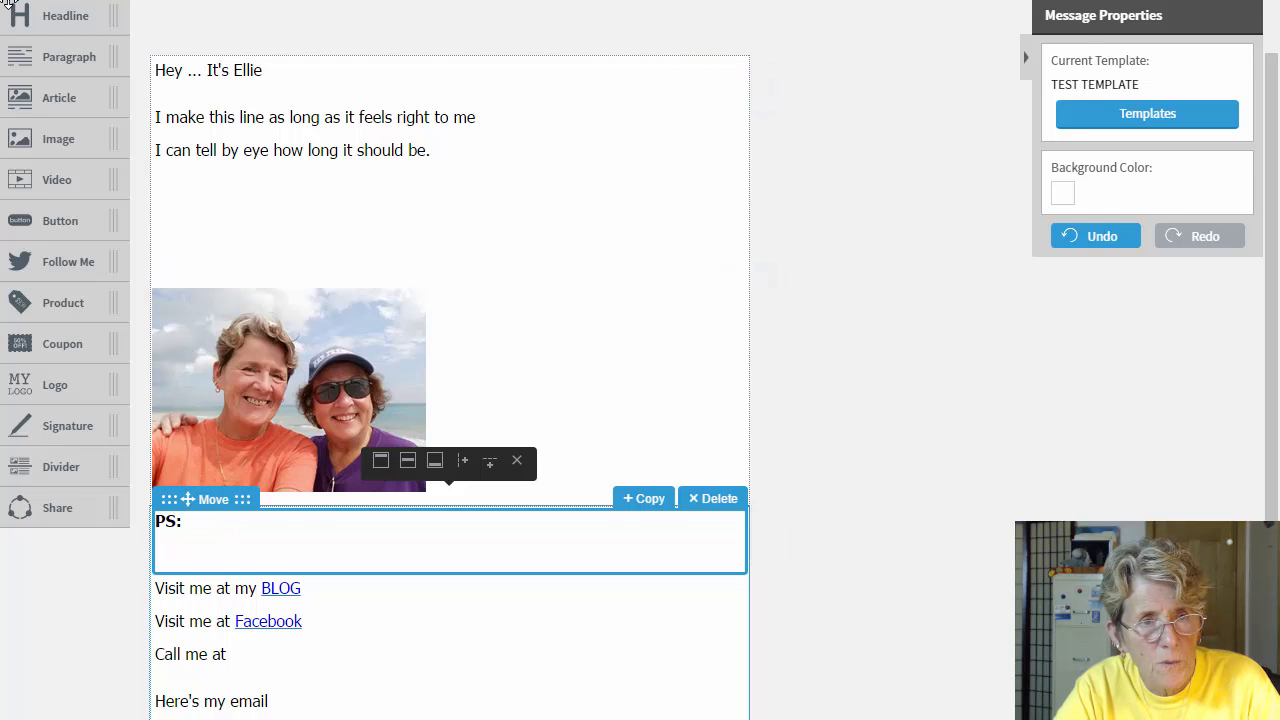
click(180, 38)
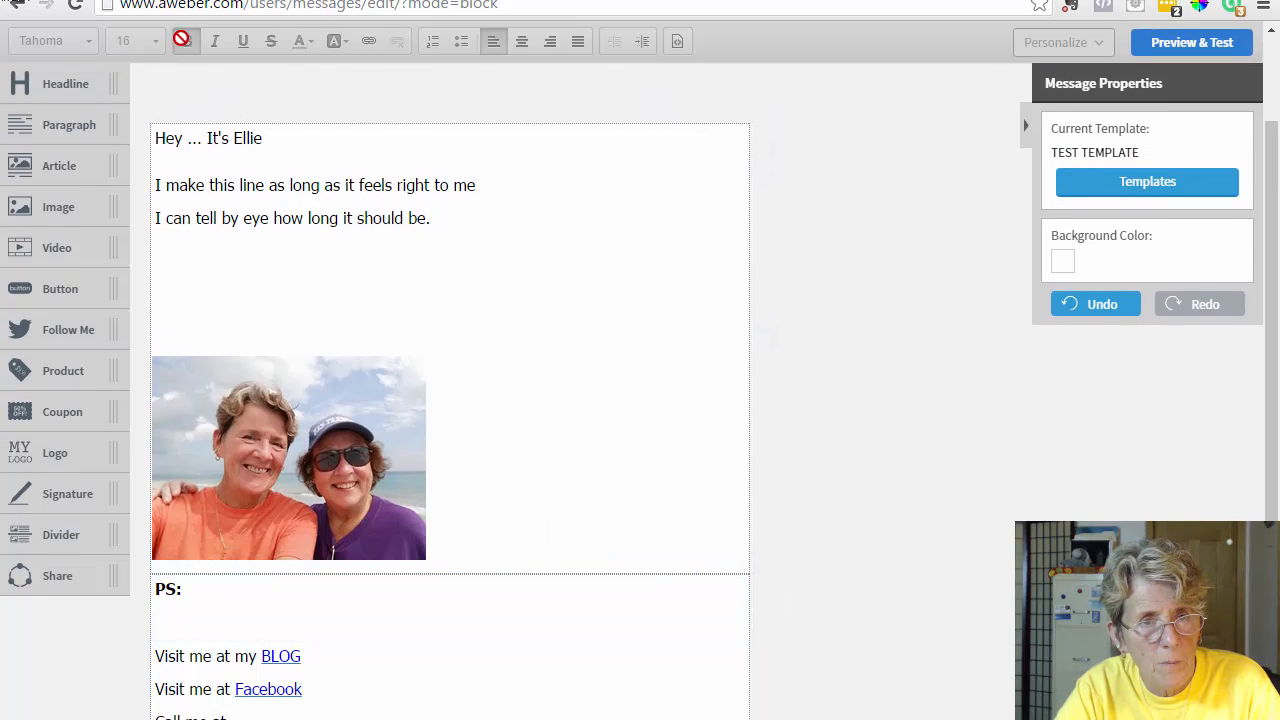
click(207, 582)
click(226, 594)
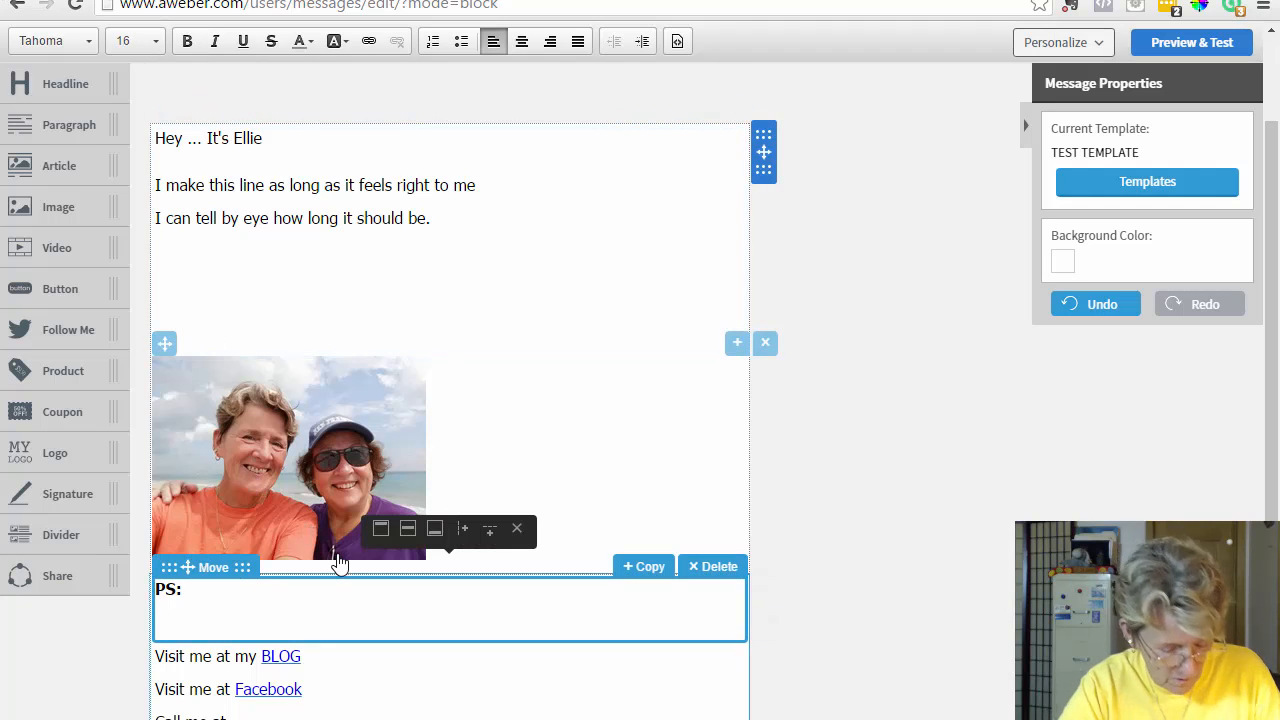
text(kkkkkkkkk yyyyyyyyyyyyyyyyy)
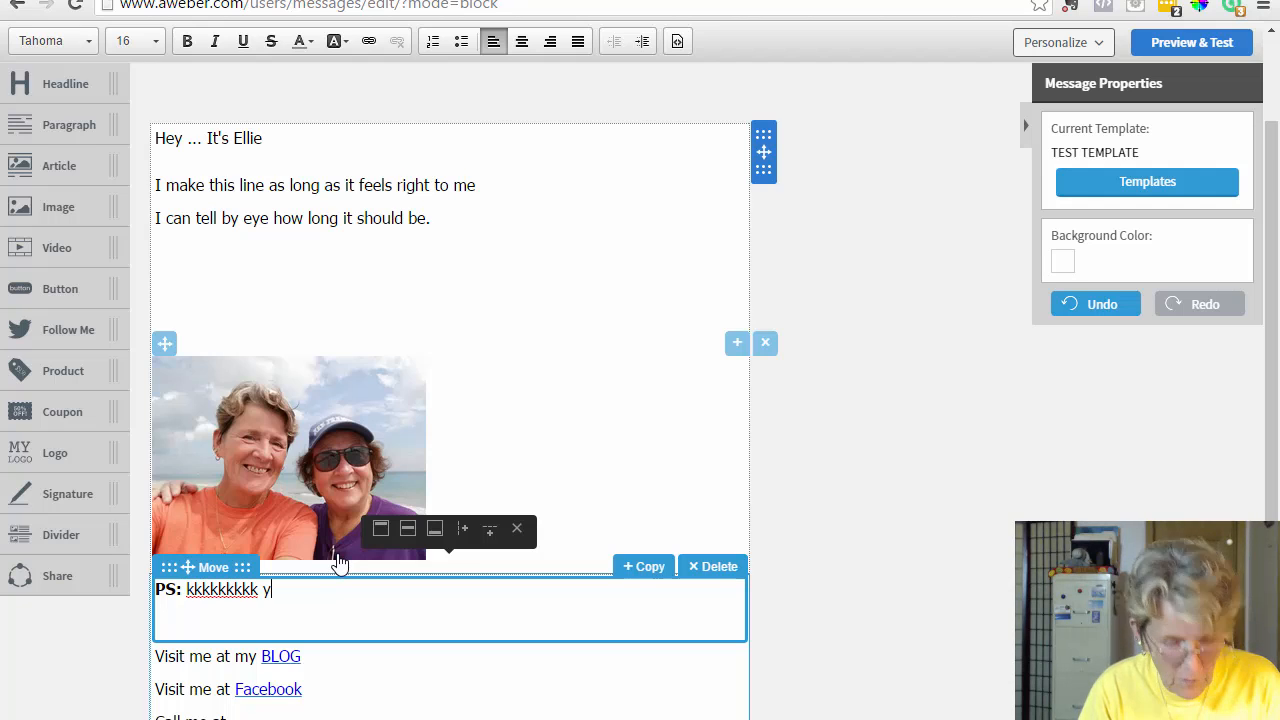
key(Return)
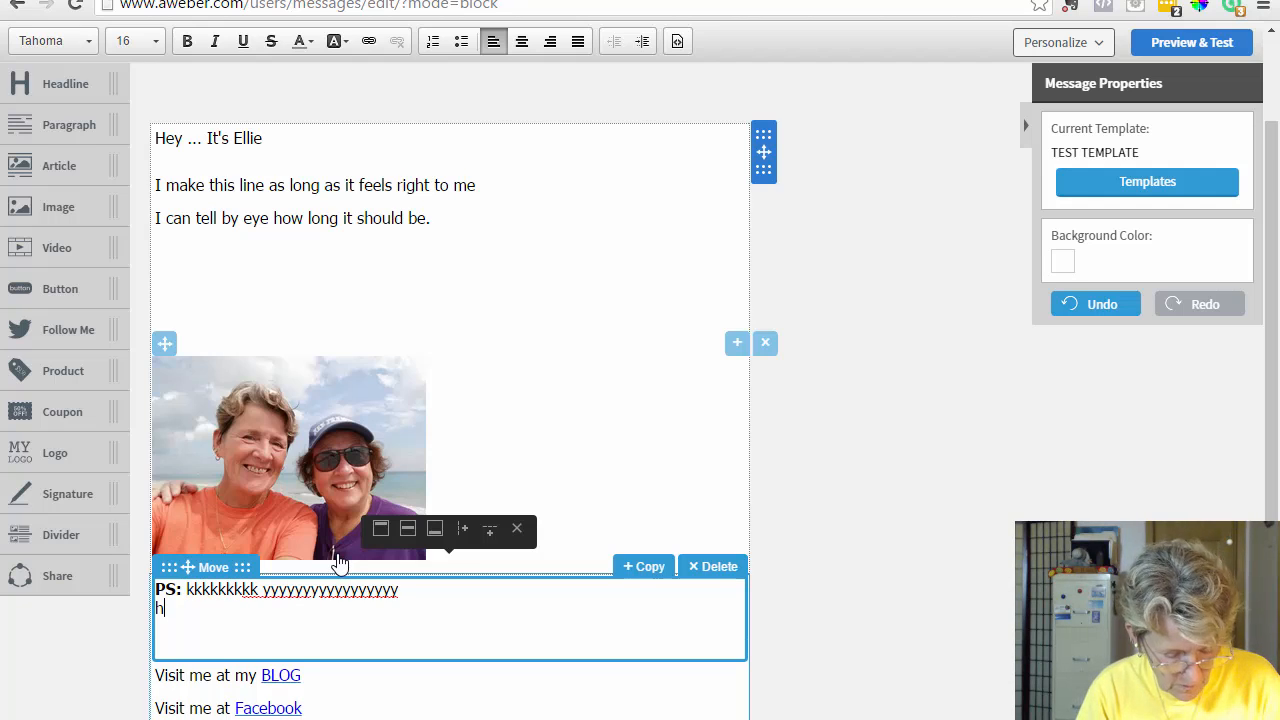
text(hhhhhhhhhhhhhhhhh)
scroll(450, 450, down, 1)
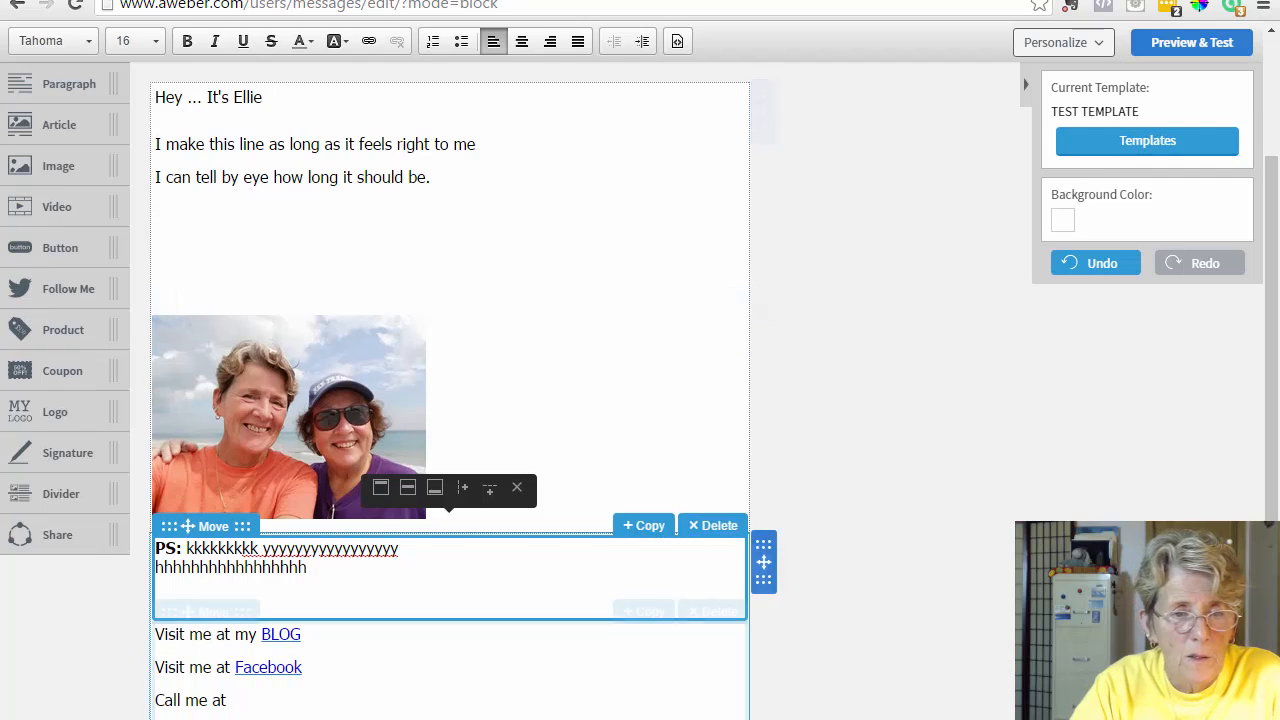
scroll(300, 520, down, 3)
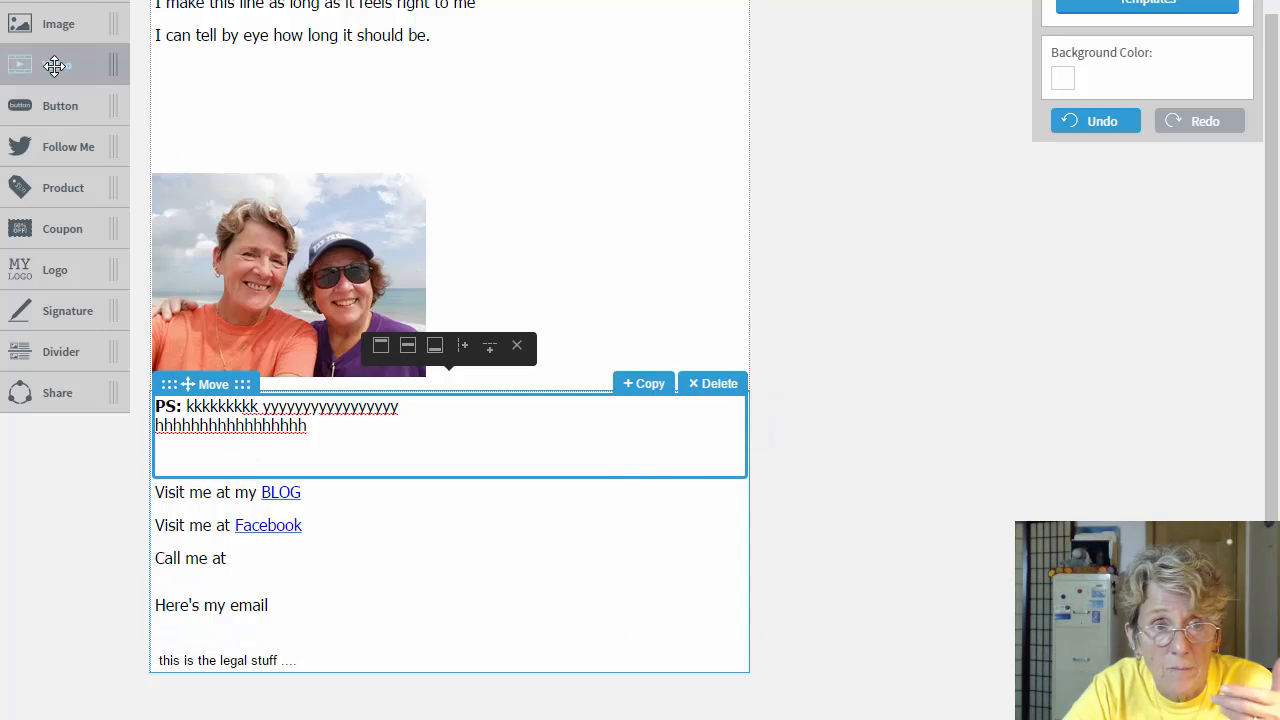
scroll(542, 432, up, 2)
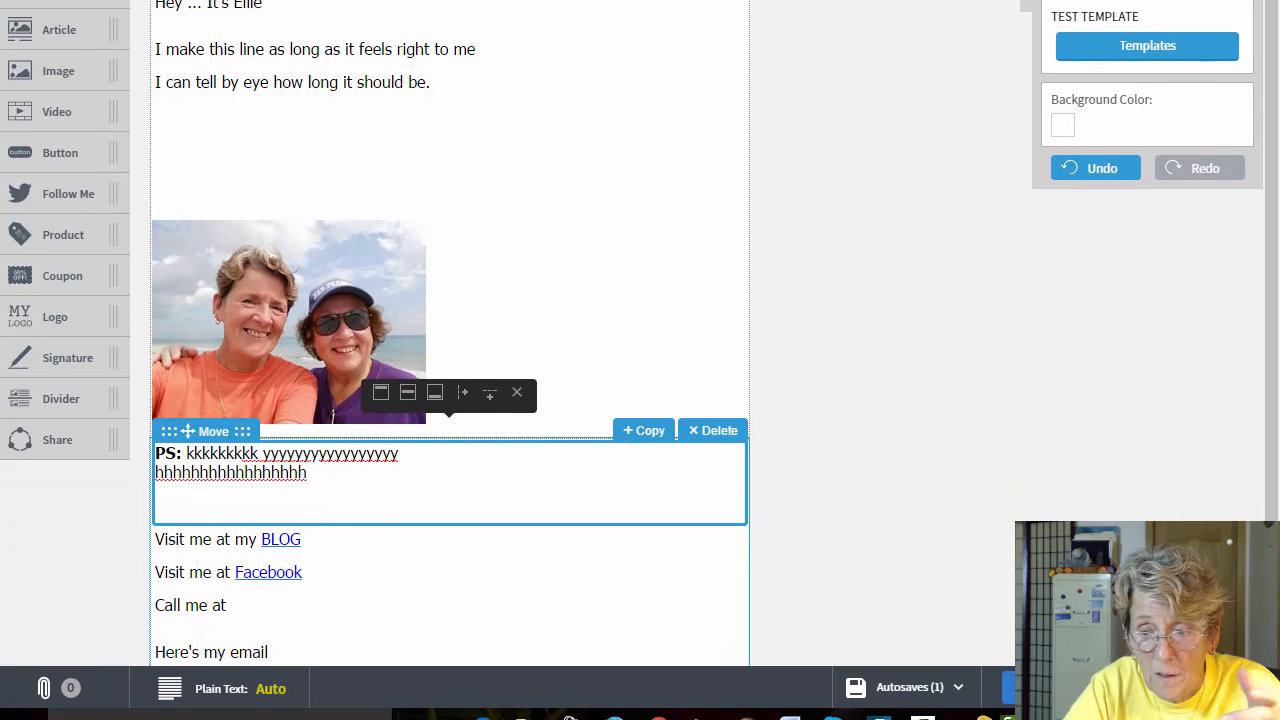
Step: Reopen the Great Headline draft from Drafts and scroll through its Preview & Test view
click(1040, 688)
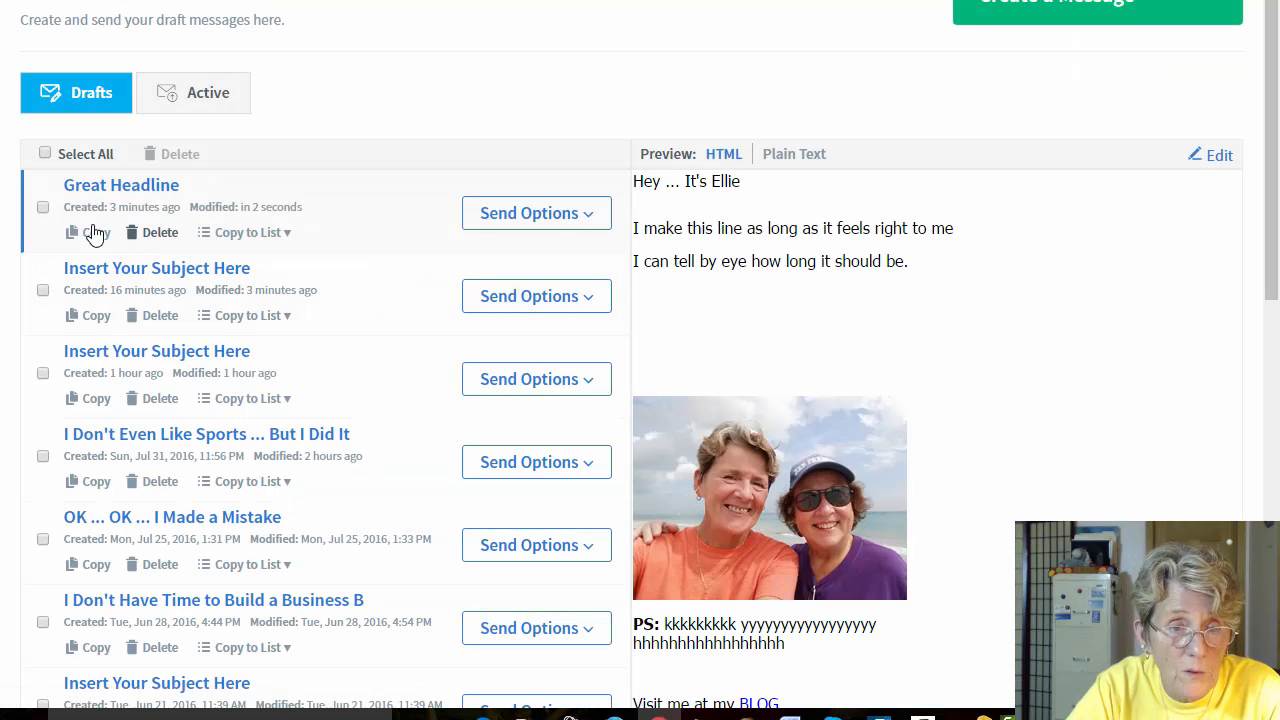
click(140, 195)
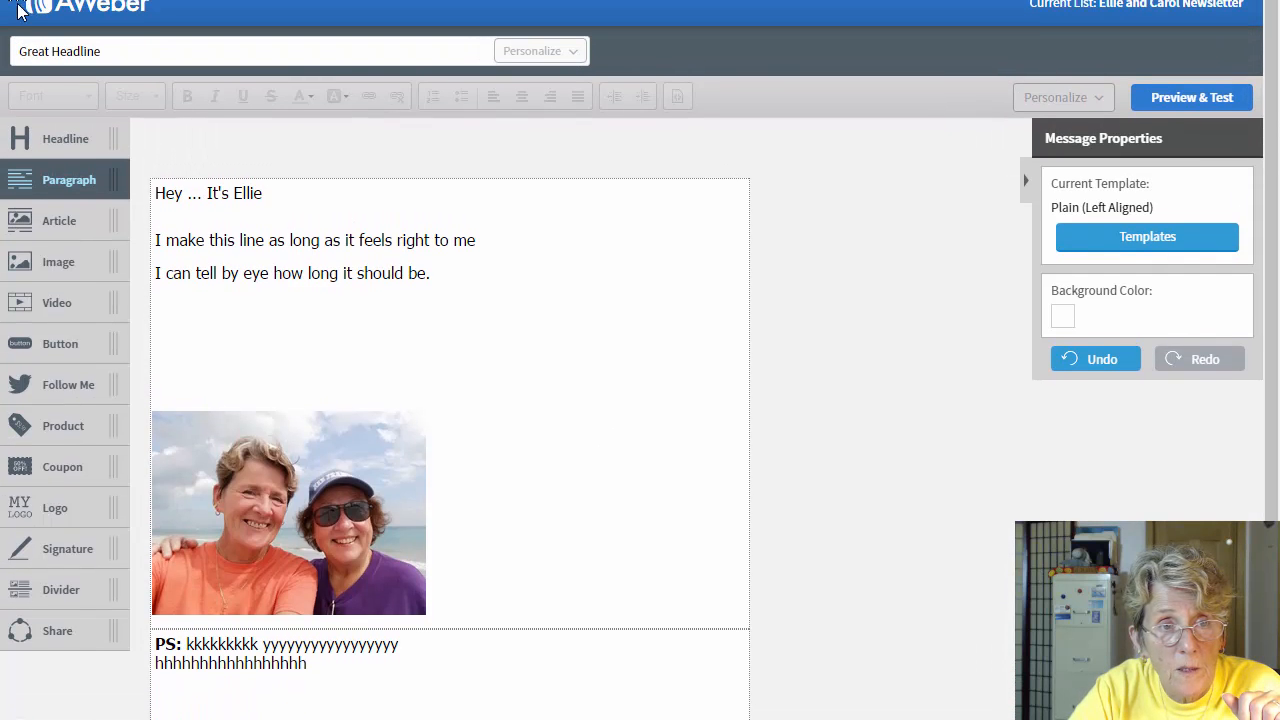
click(121, 55)
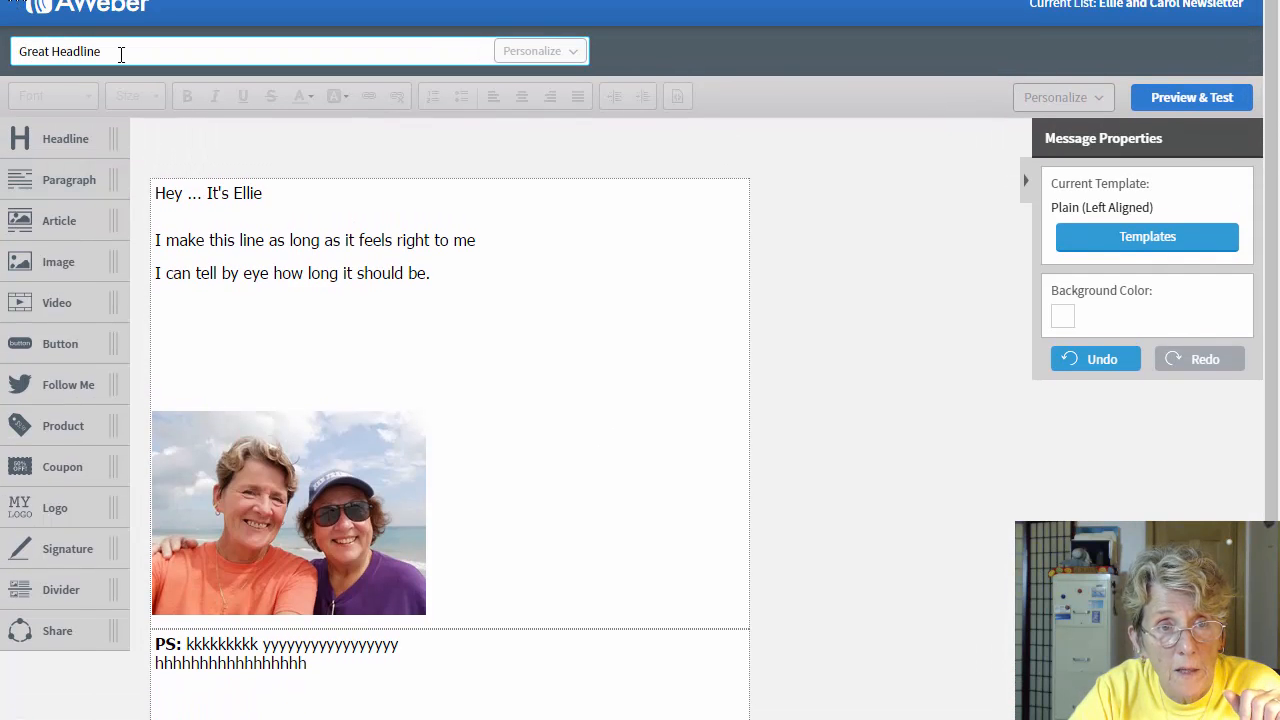
click(1195, 107)
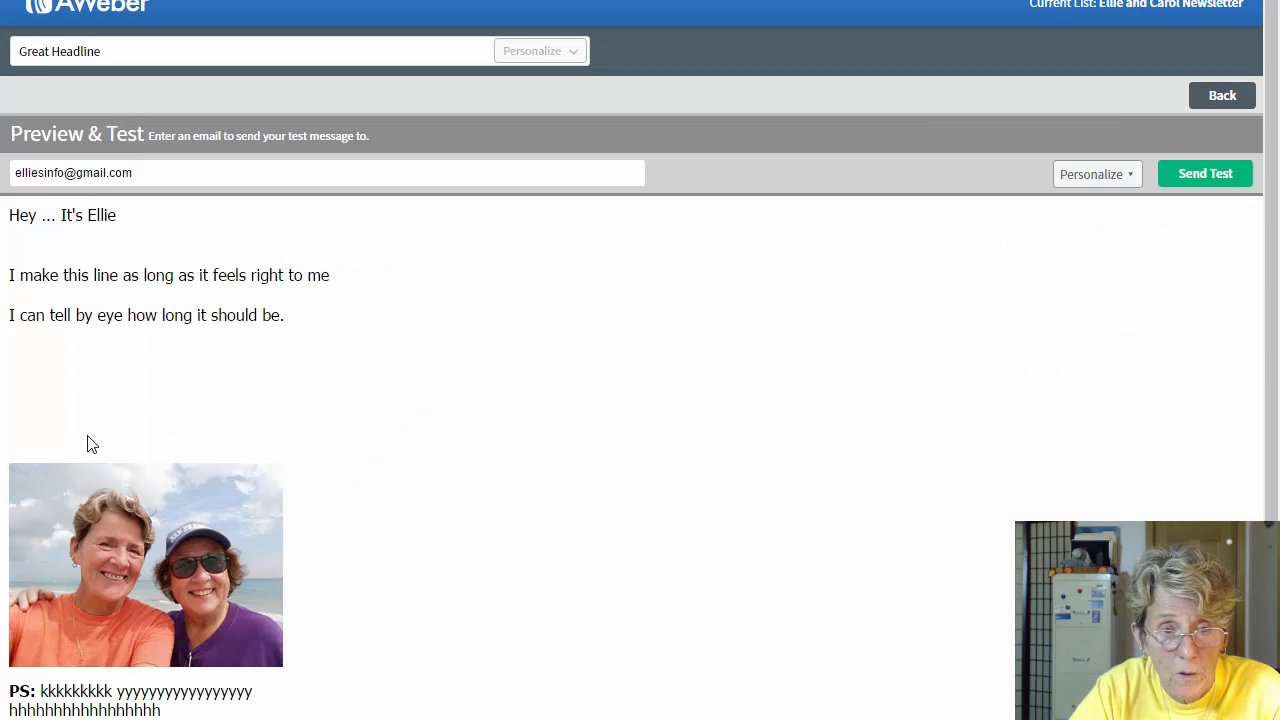
scroll(640, 450, down, 2)
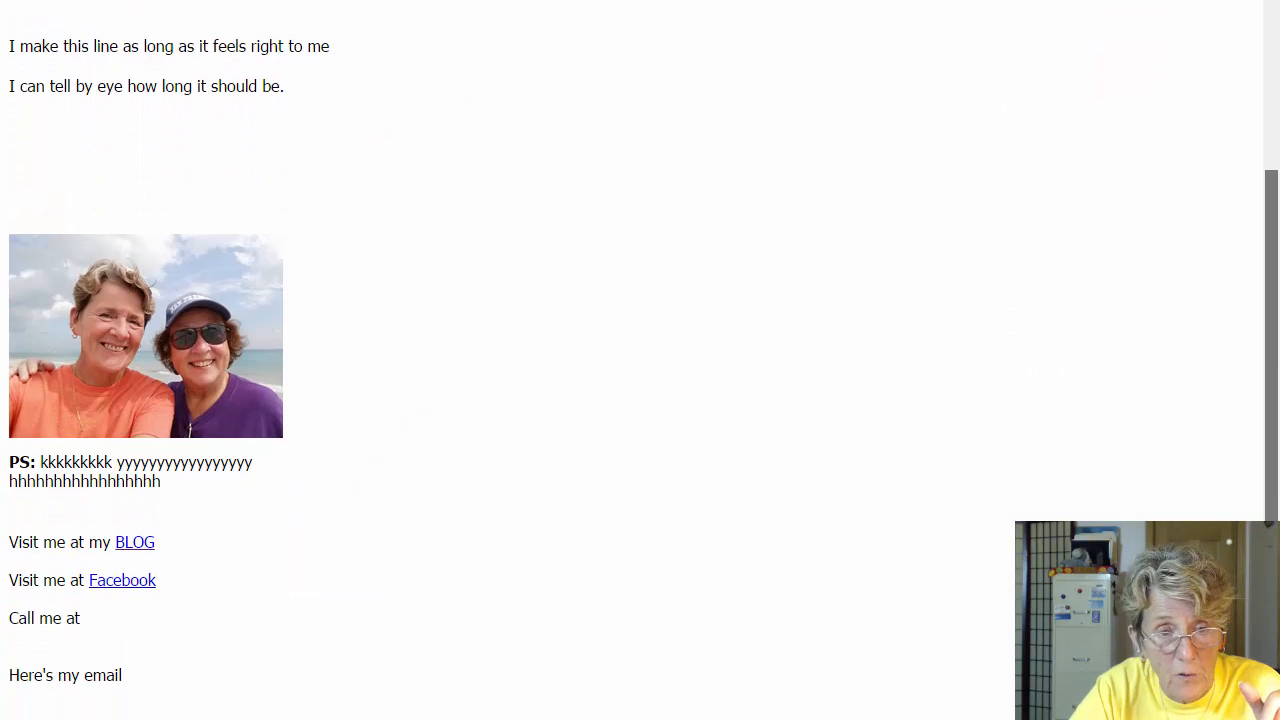
scroll(277, 53, up, 3)
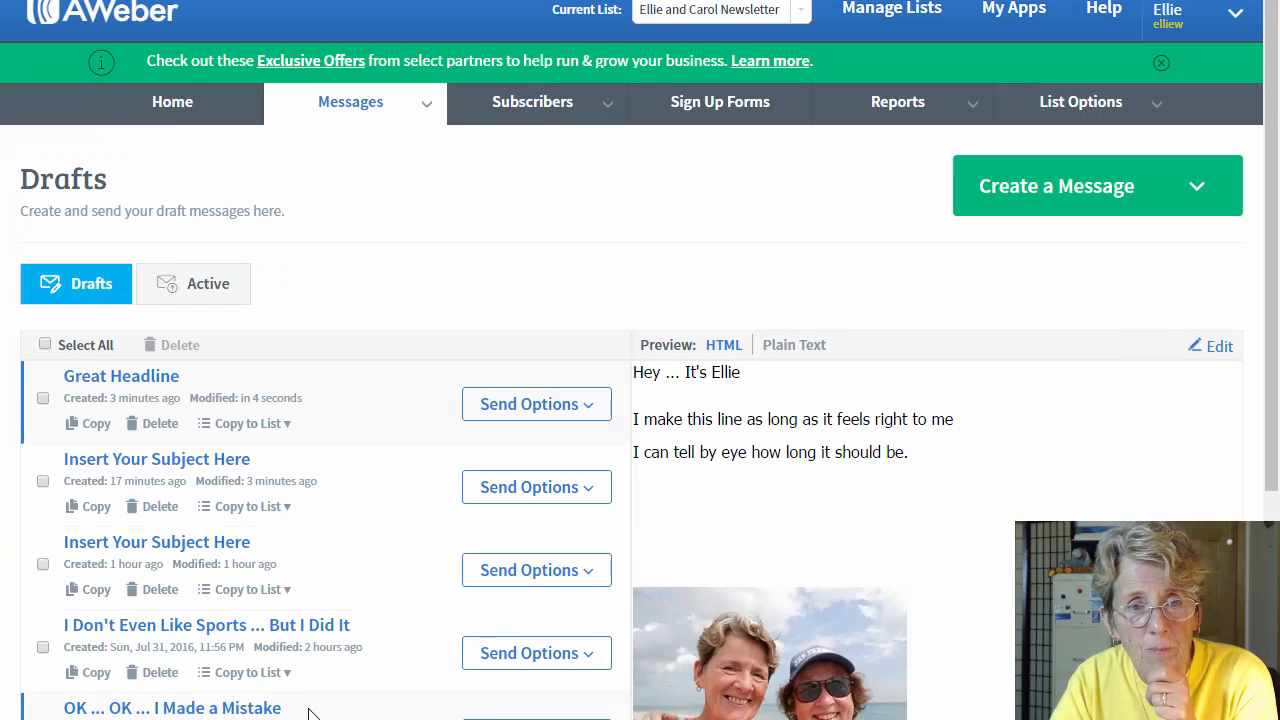
Step: Delete the Great Headline draft and start a new Drag & Drop Email Builder message
click(160, 424)
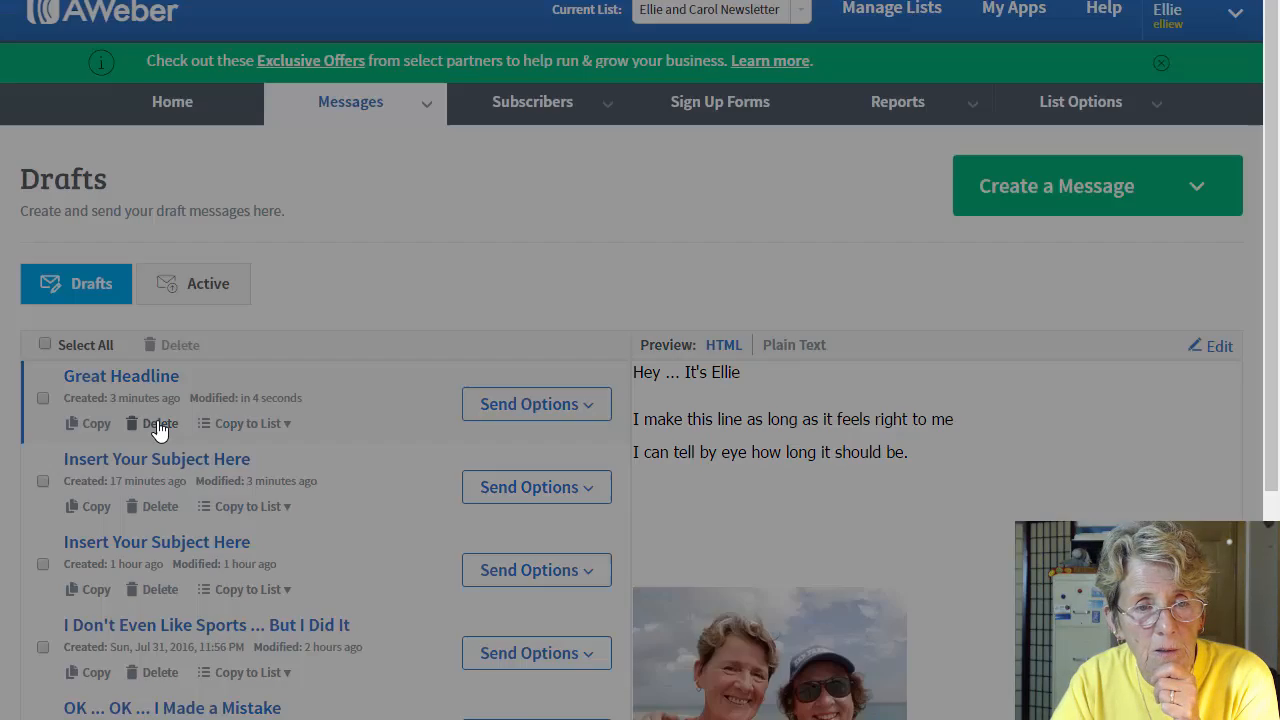
click(445, 155)
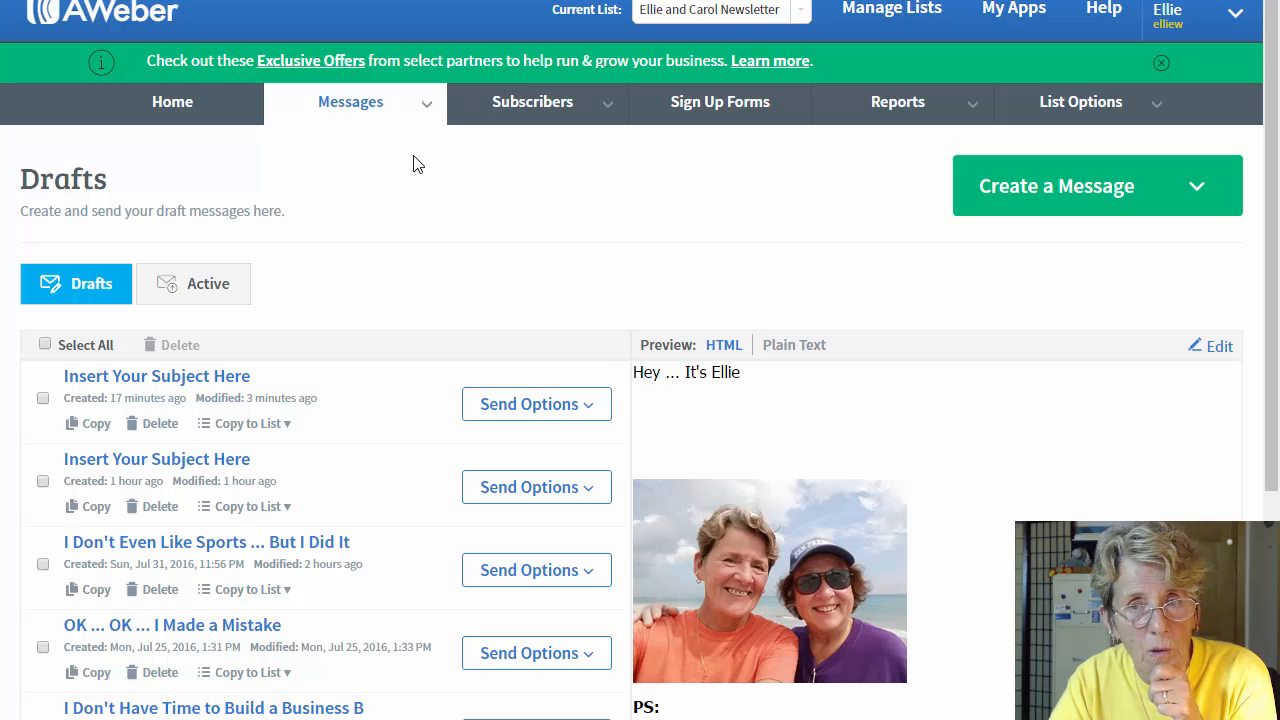
click(1048, 200)
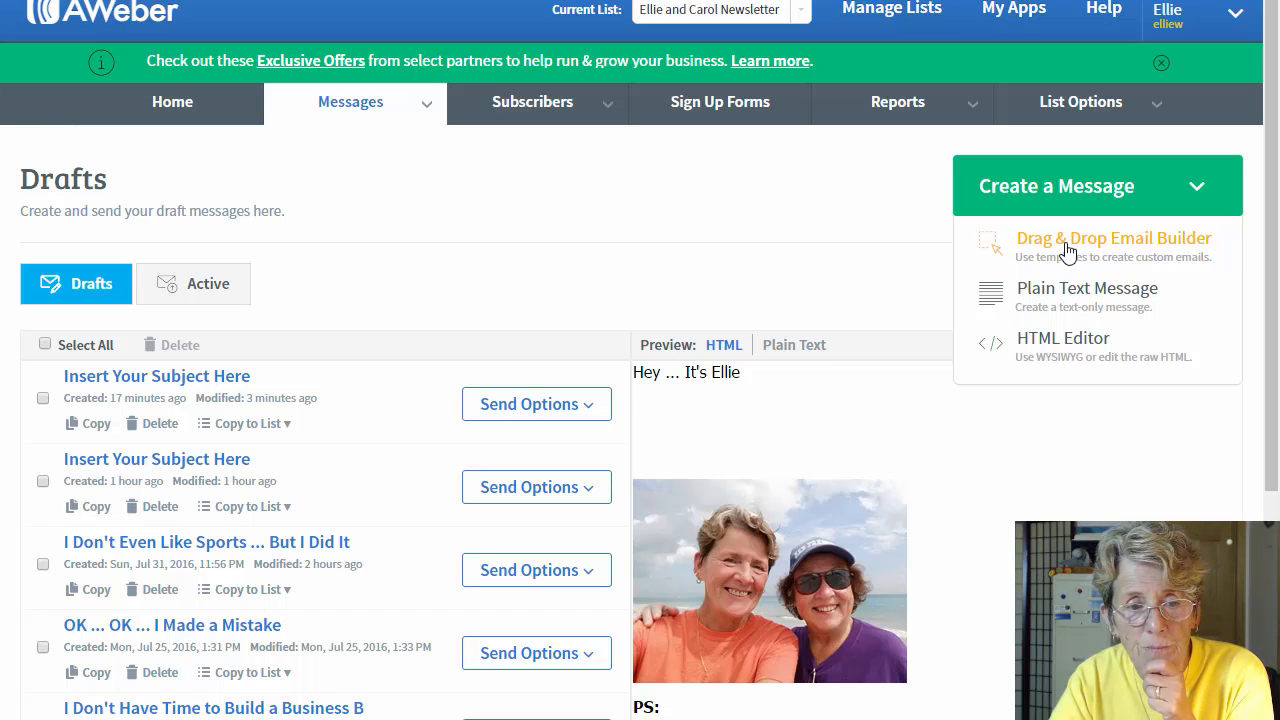
click(1068, 253)
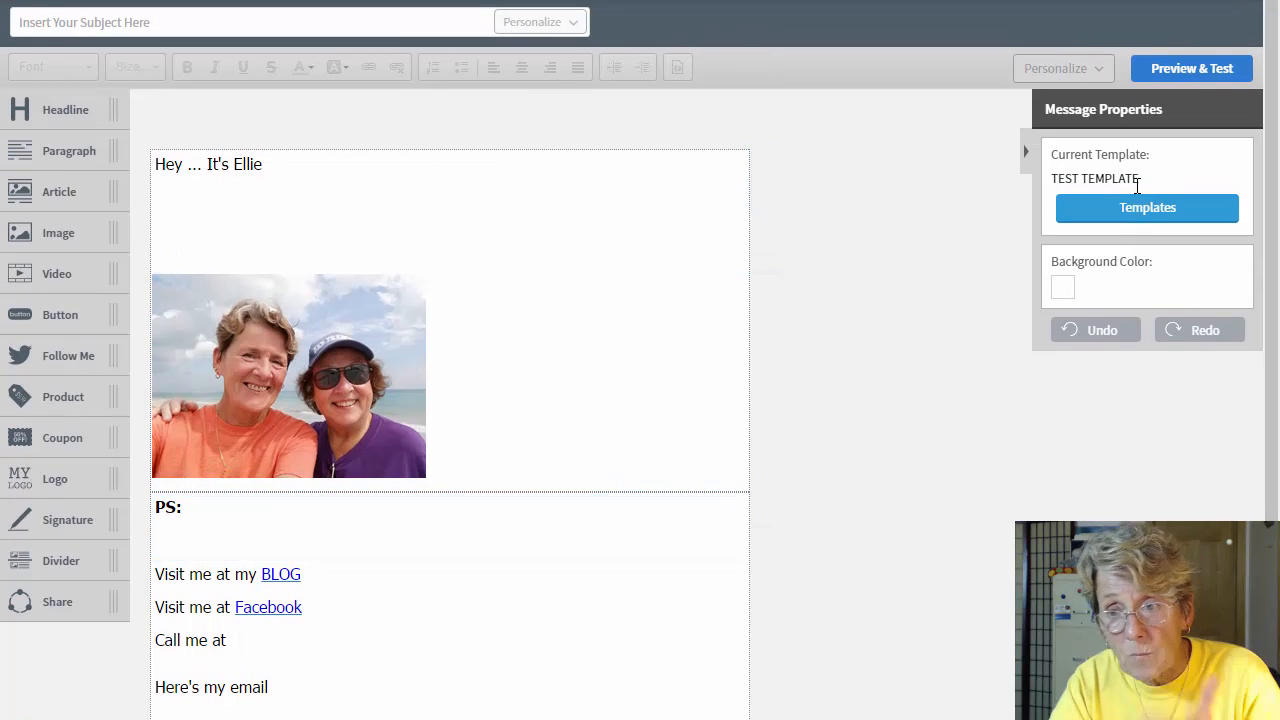
Step: Apply the saved MAIN Email custom template, replacing the current message content
click(1151, 212)
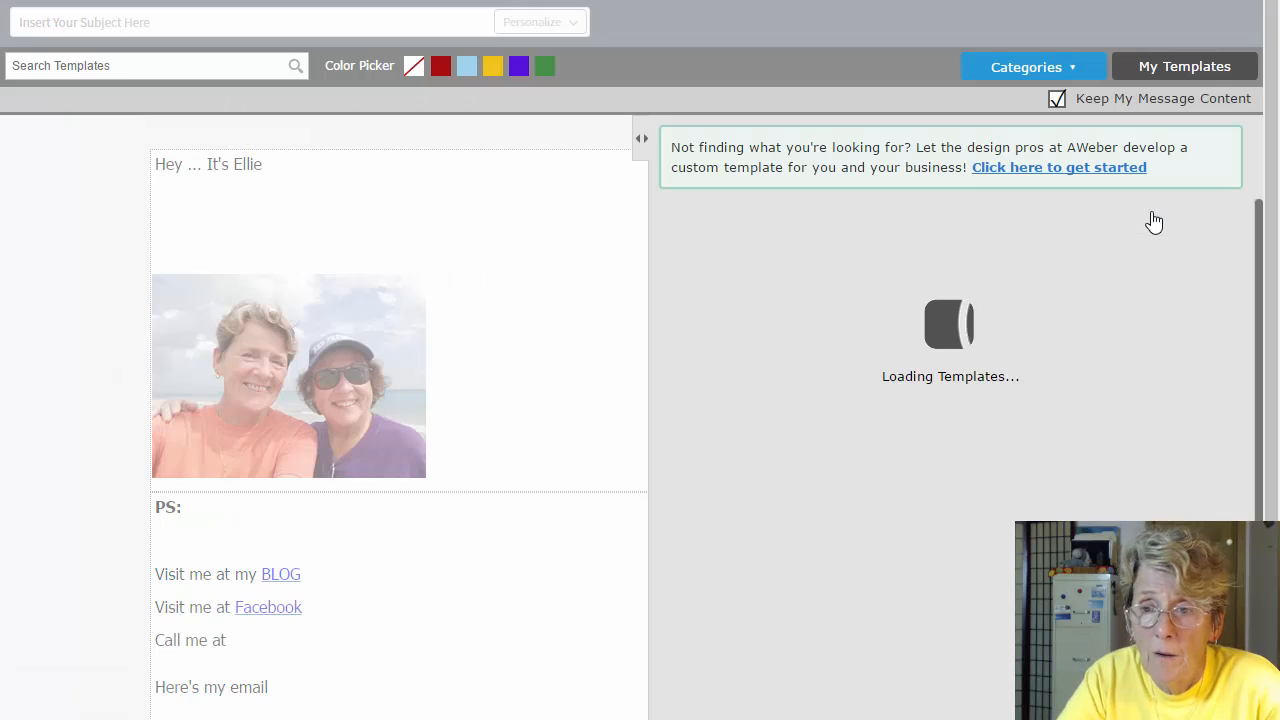
click(1057, 100)
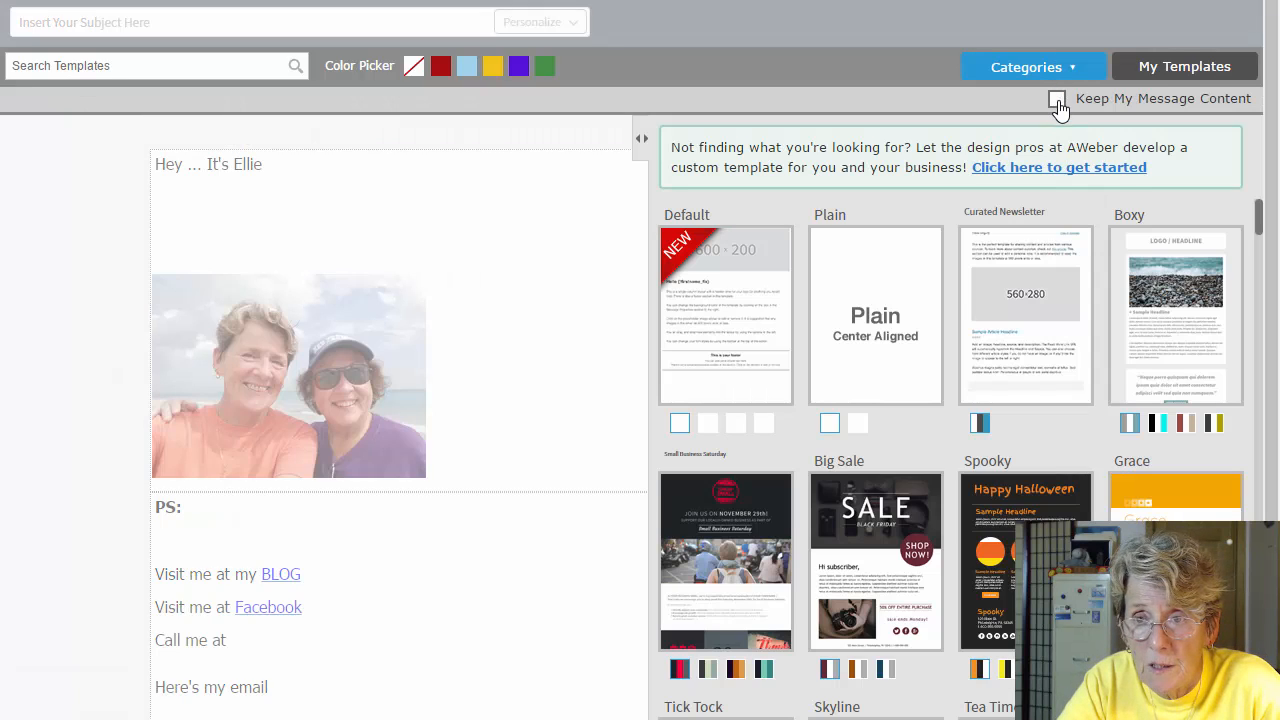
click(1146, 72)
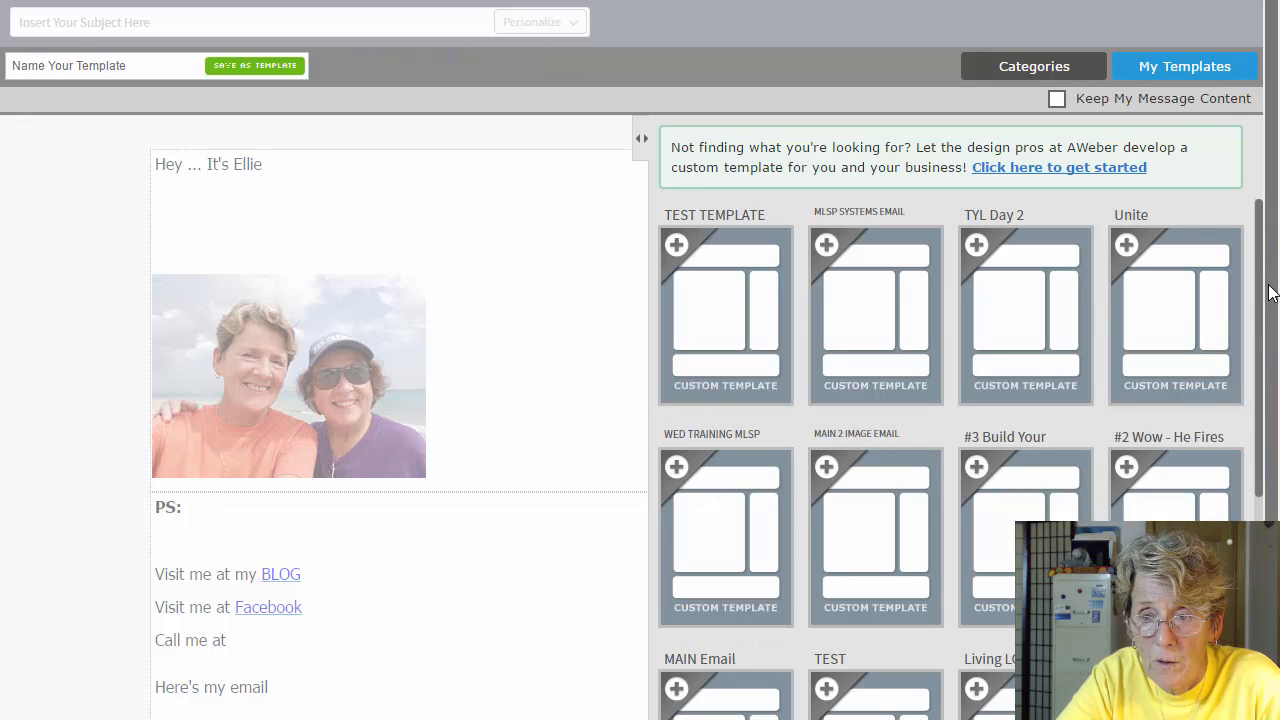
scroll(1270, 292, down, 1)
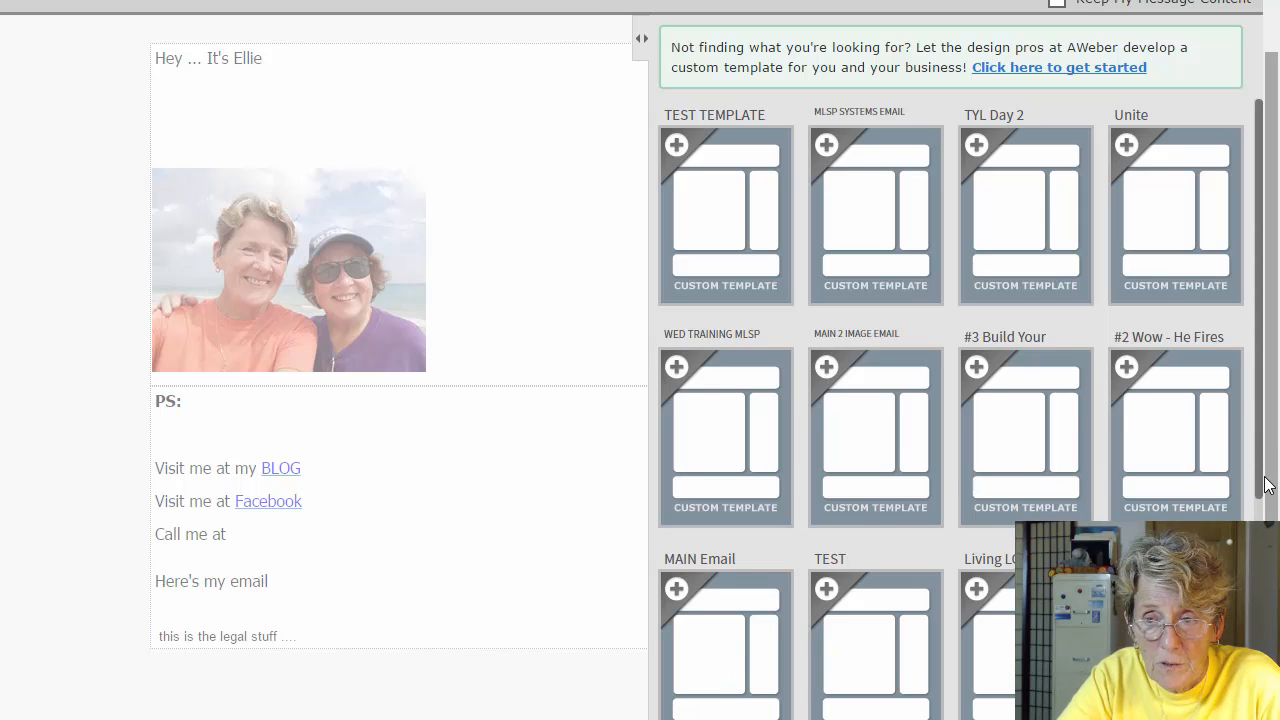
scroll(1265, 485, down, 1)
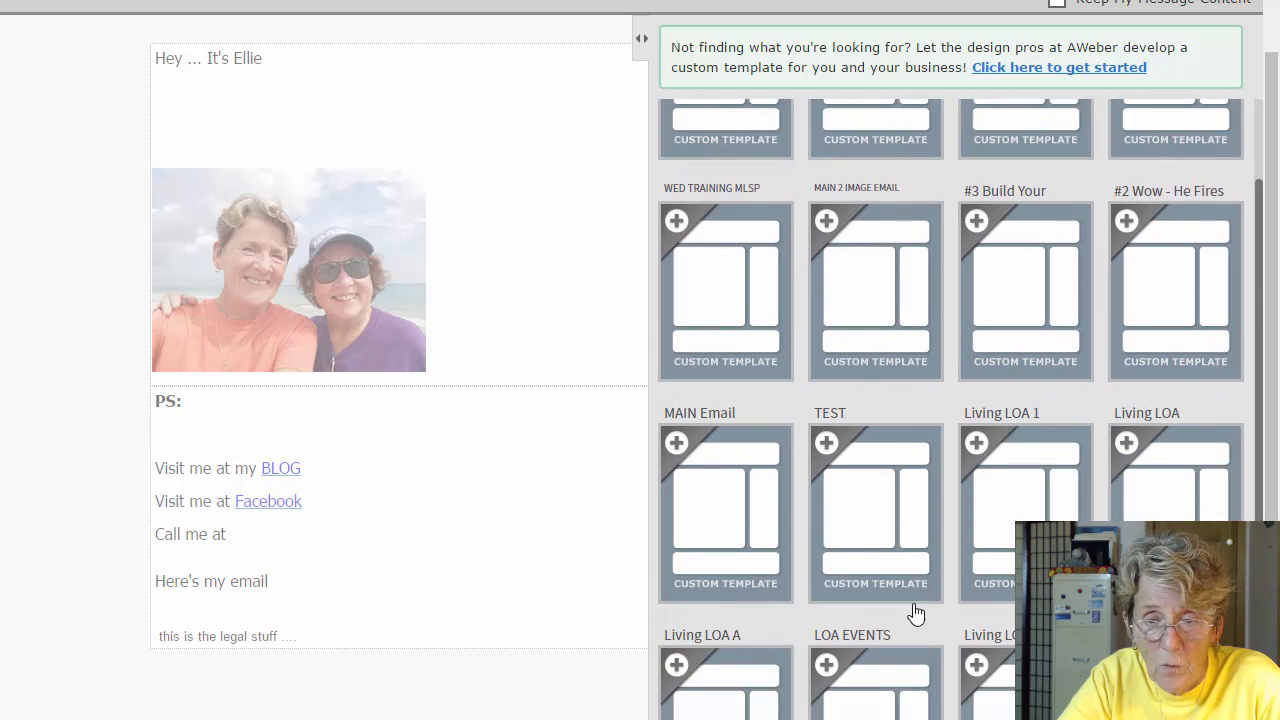
click(710, 528)
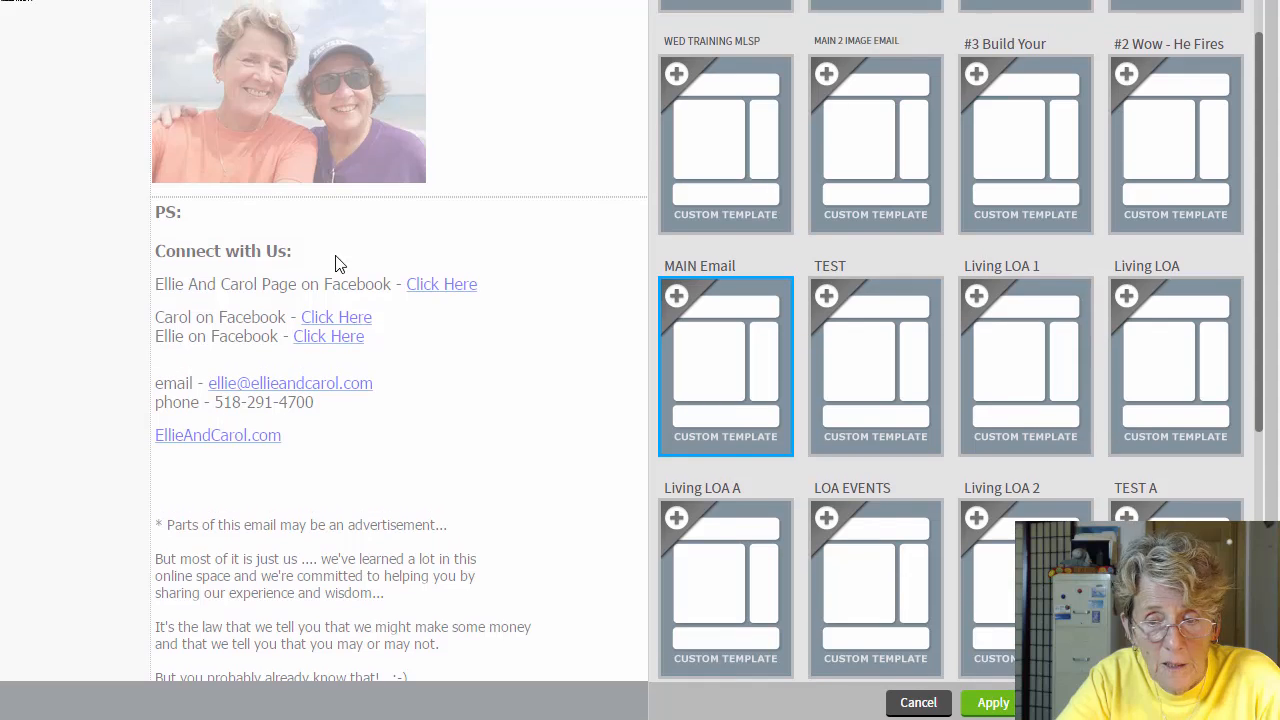
click(993, 704)
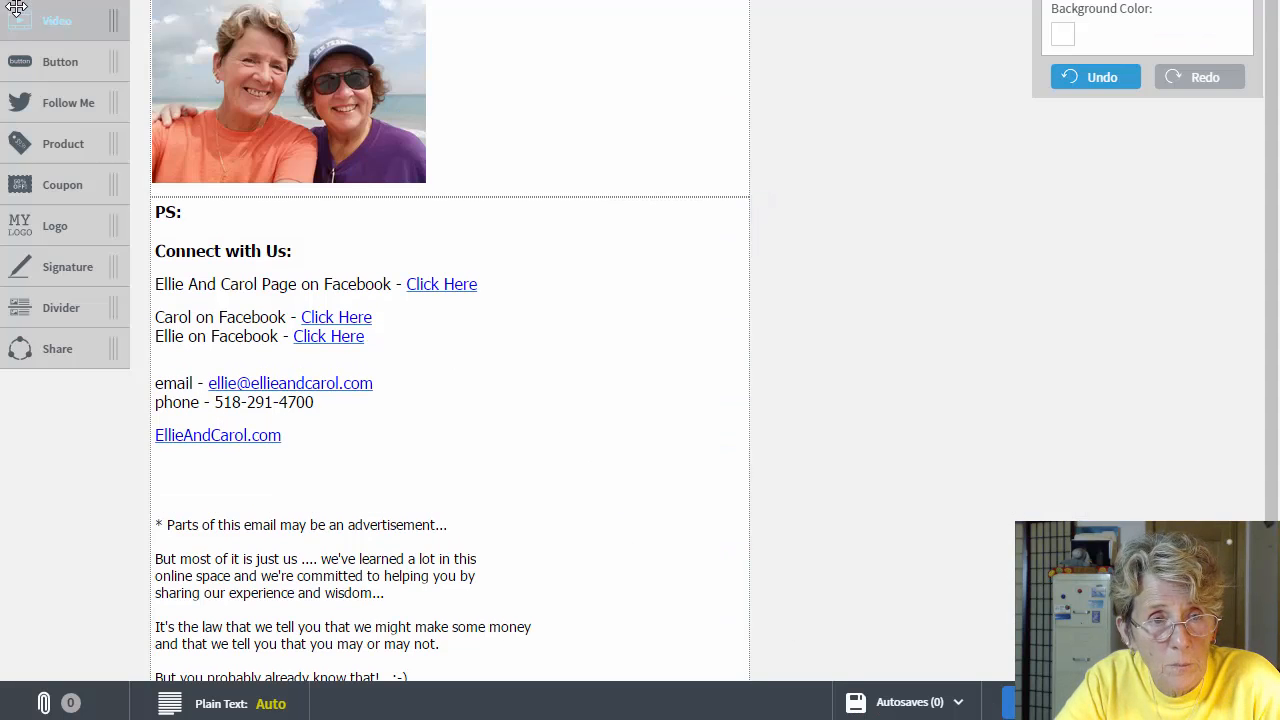
Step: Delete '!firstname_fix}' from the greeting, leaving 'Hi {' above the beach photo
scroll(14, 4, up, 1)
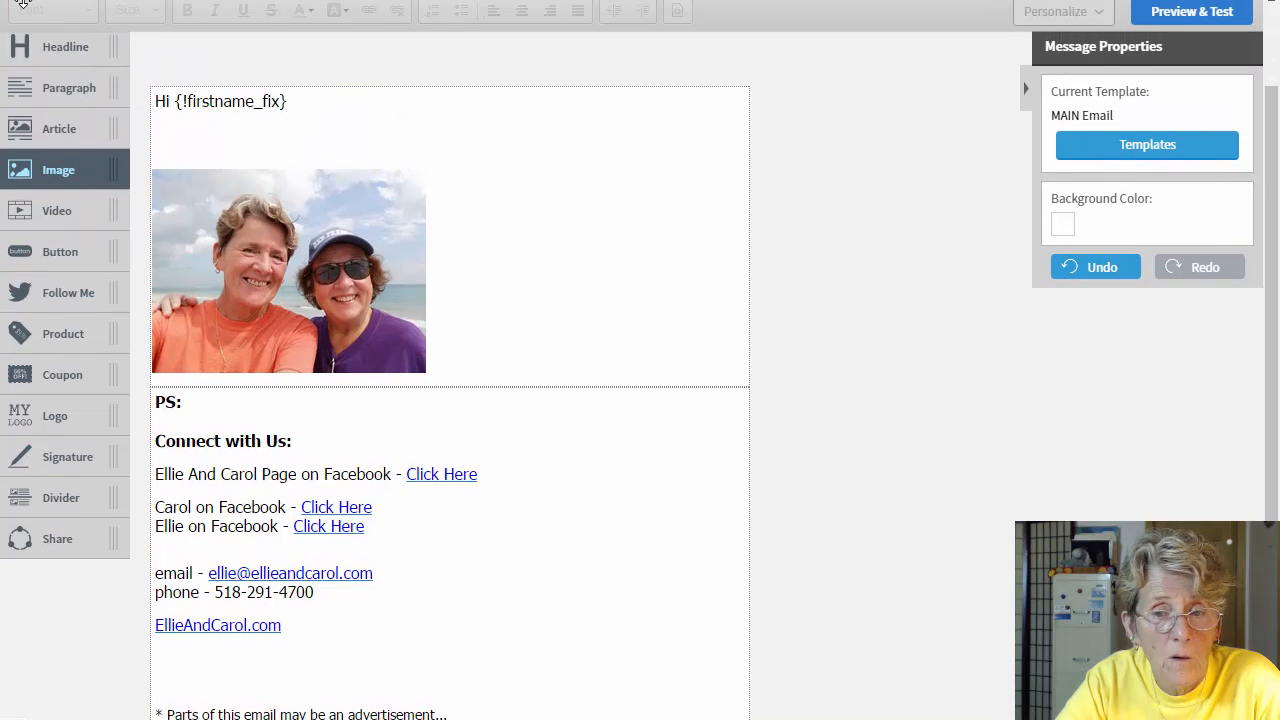
scroll(822, 422, up, 2)
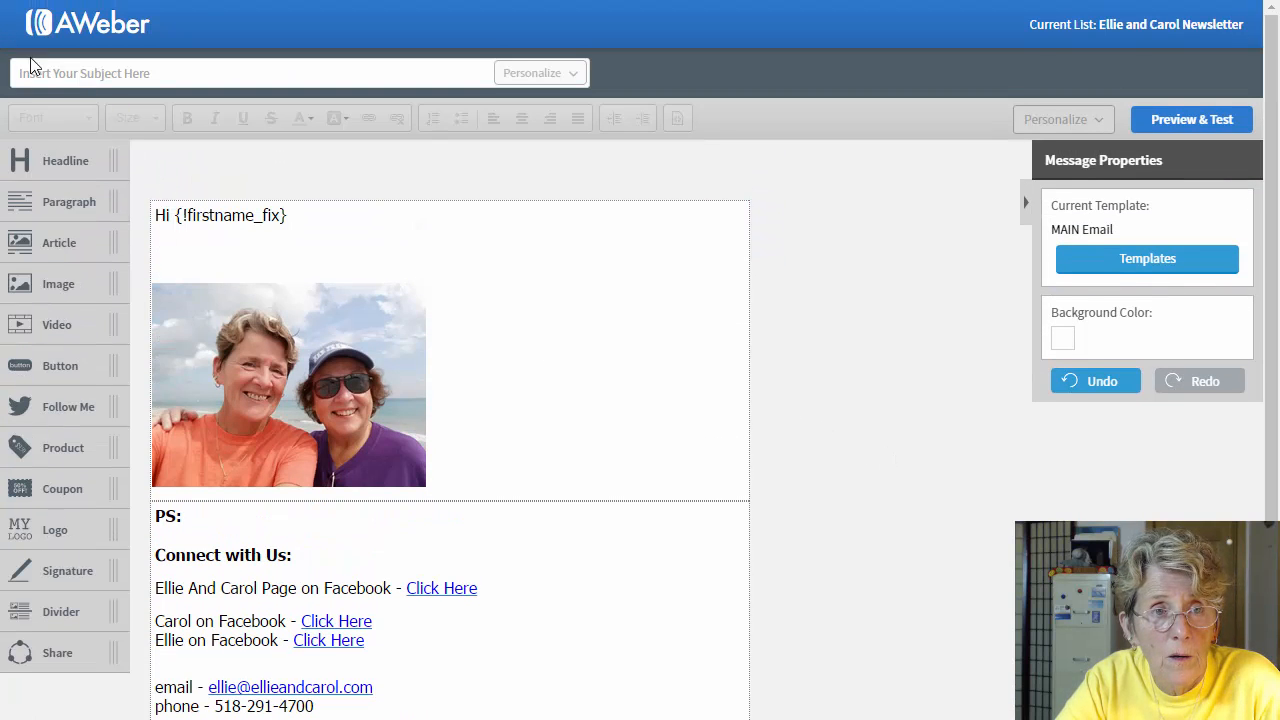
scroll(16, 8, down, 1)
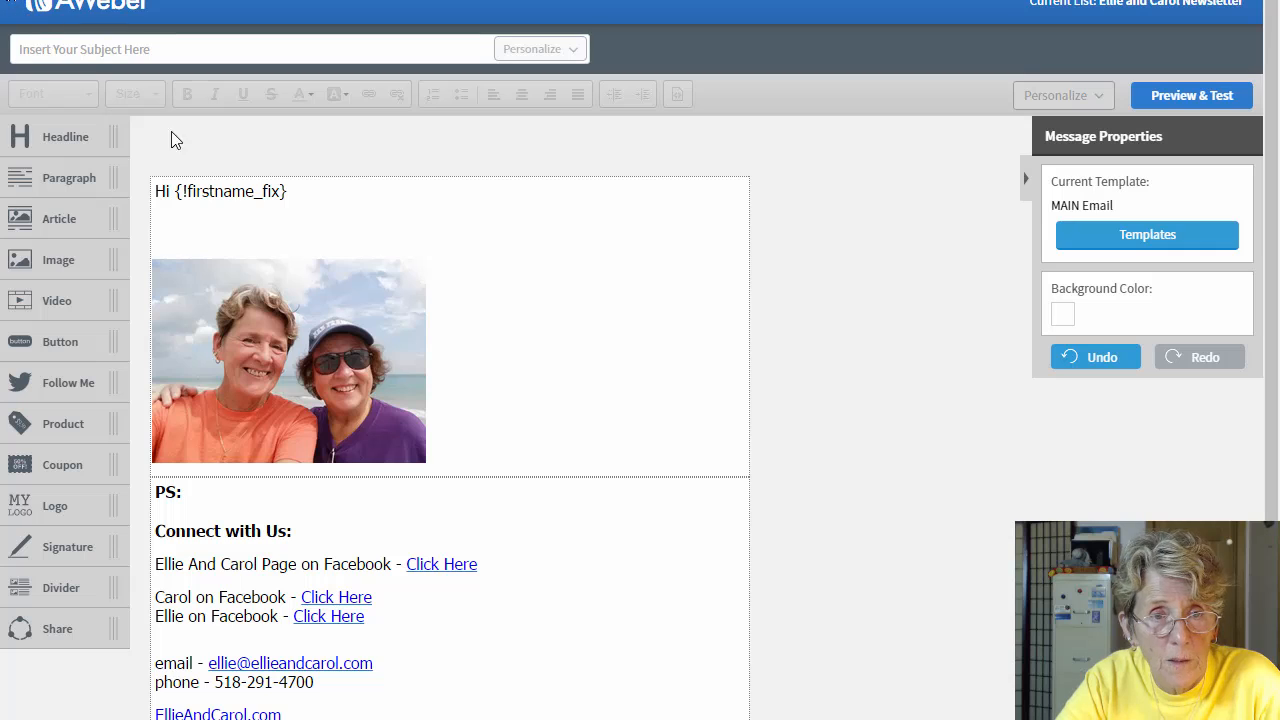
click(304, 191)
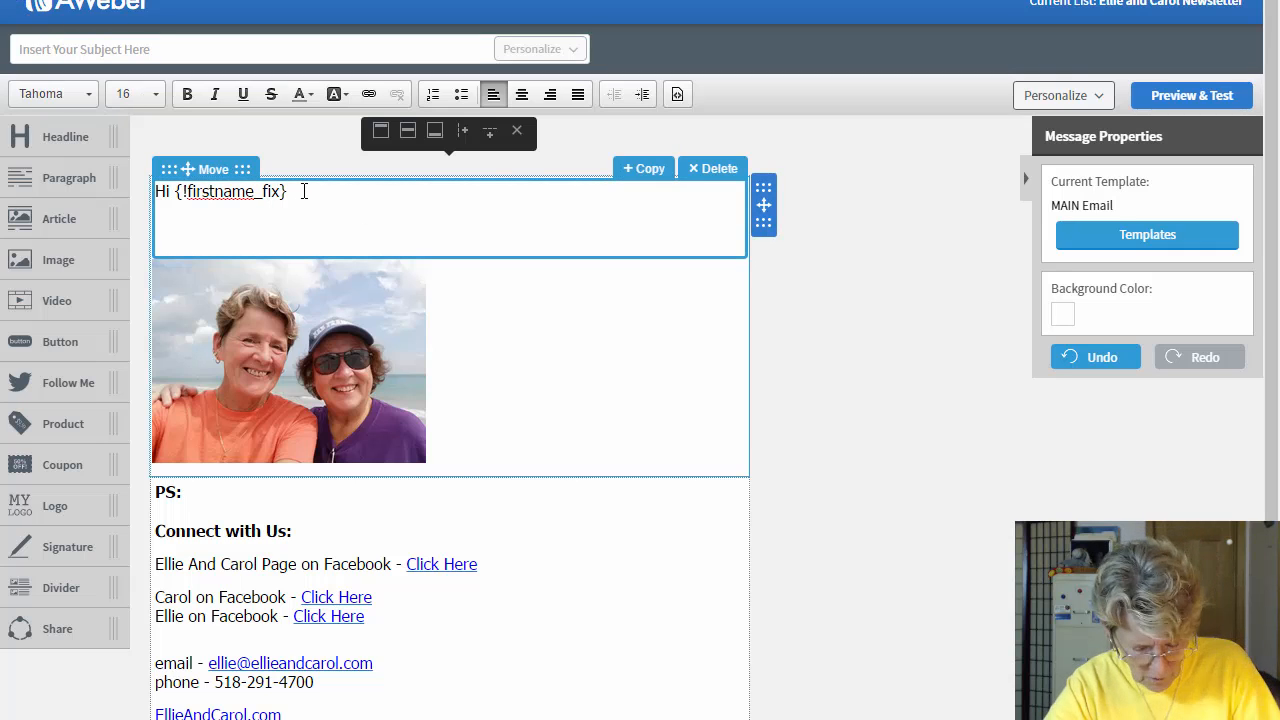
key(BackSpace)
key(BackSpace)
key(BackSpace)
key(BackSpace)
key(BackSpace)
key(BackSpace)
key(BackSpace)
key(BackSpace)
key(BackSpace)
key(BackSpace)
key(BackSpace)
key(BackSpace)
key(BackSpace)
key(BackSpace)
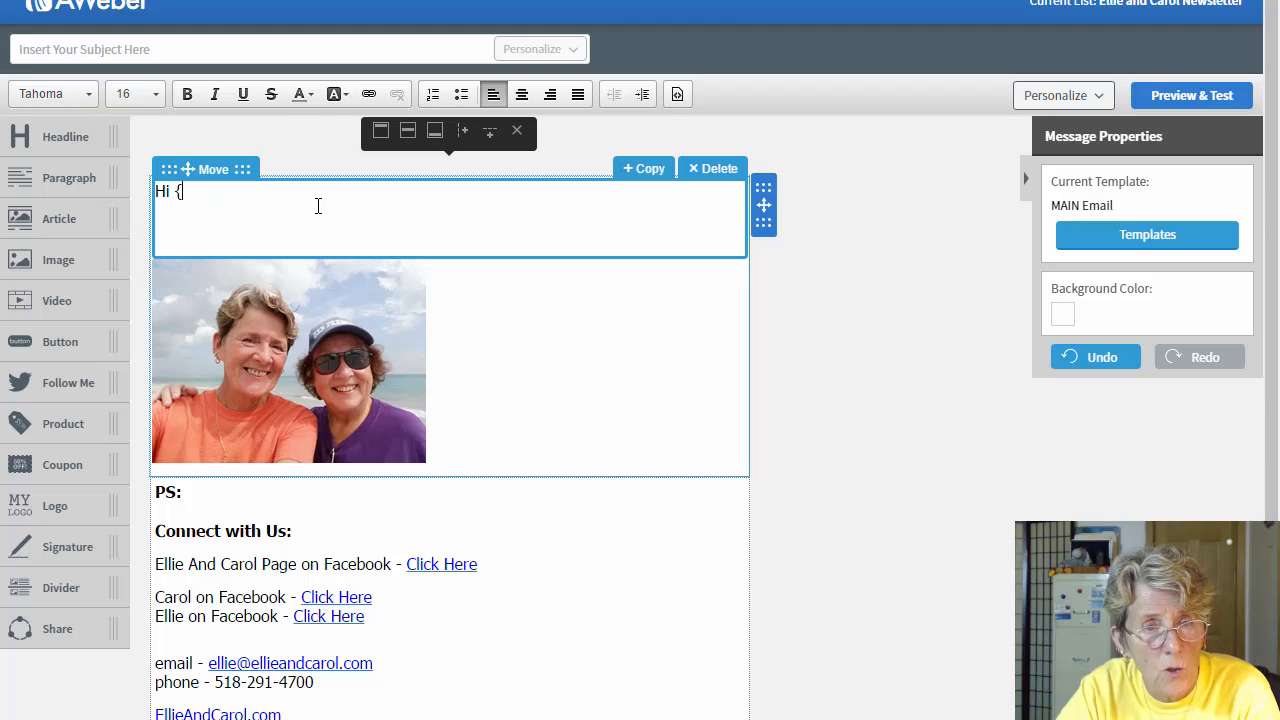
scroll(318, 205, down, 1)
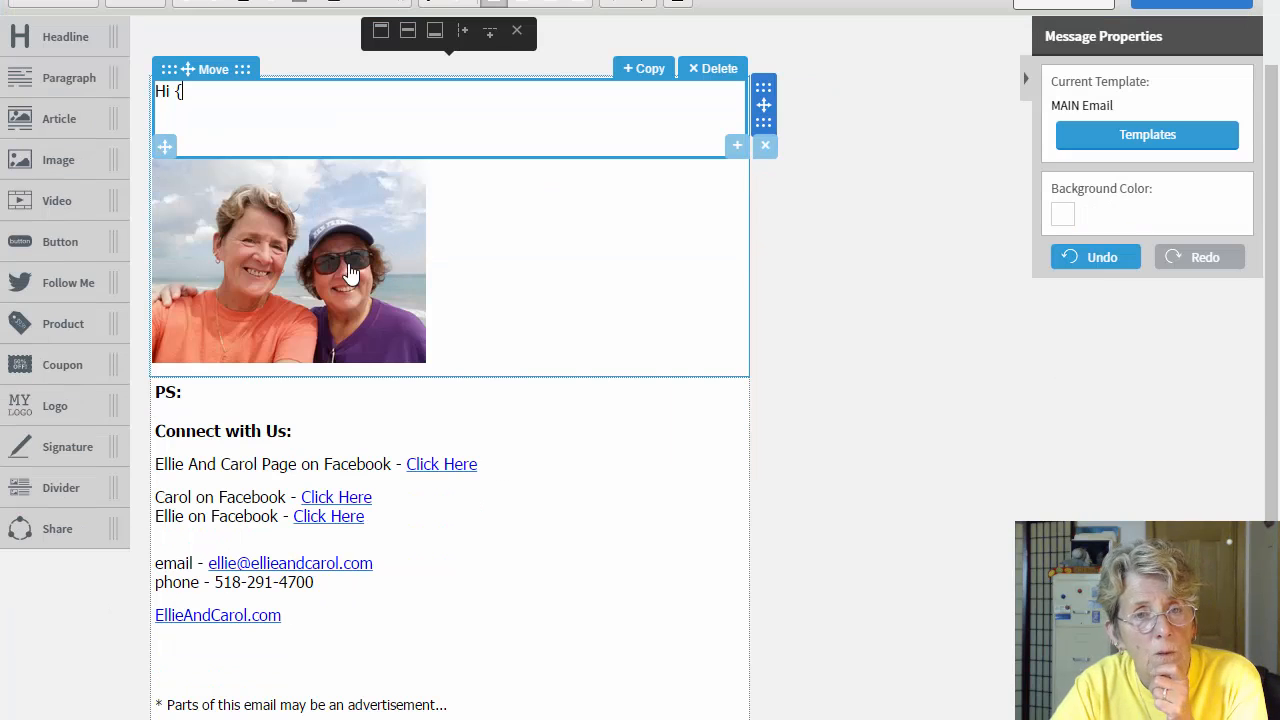
click(325, 290)
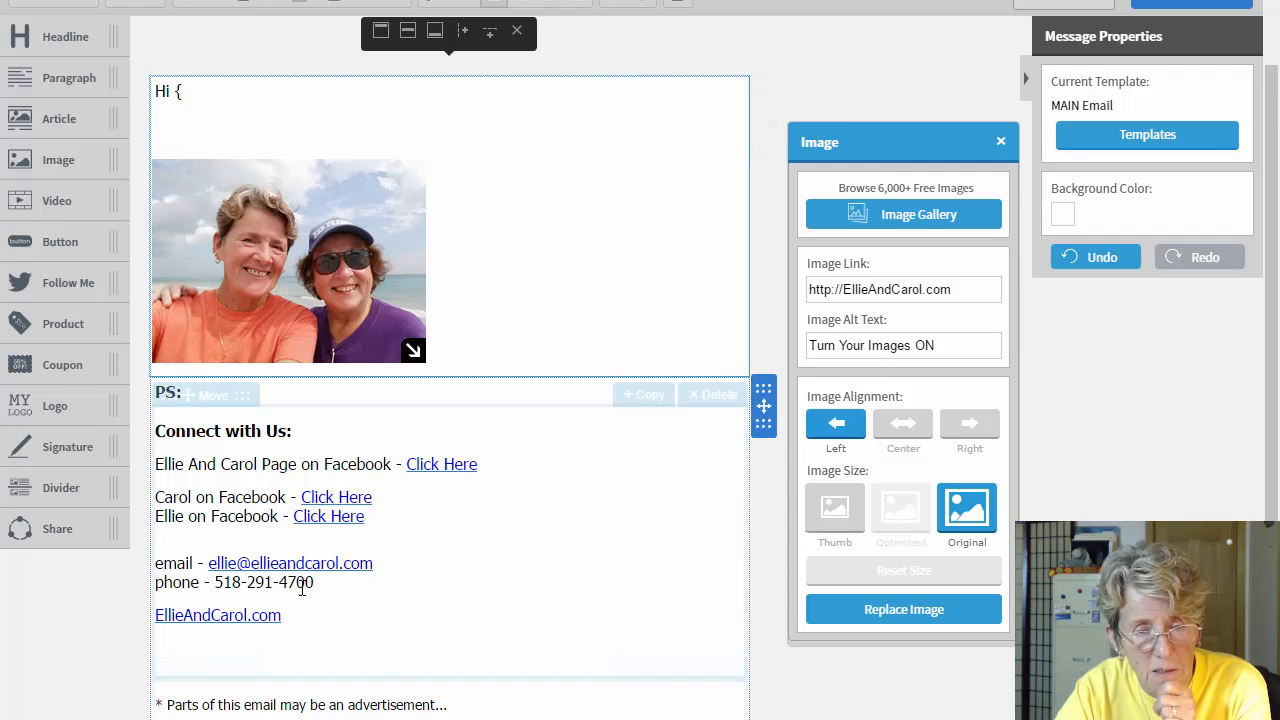
click(286, 393)
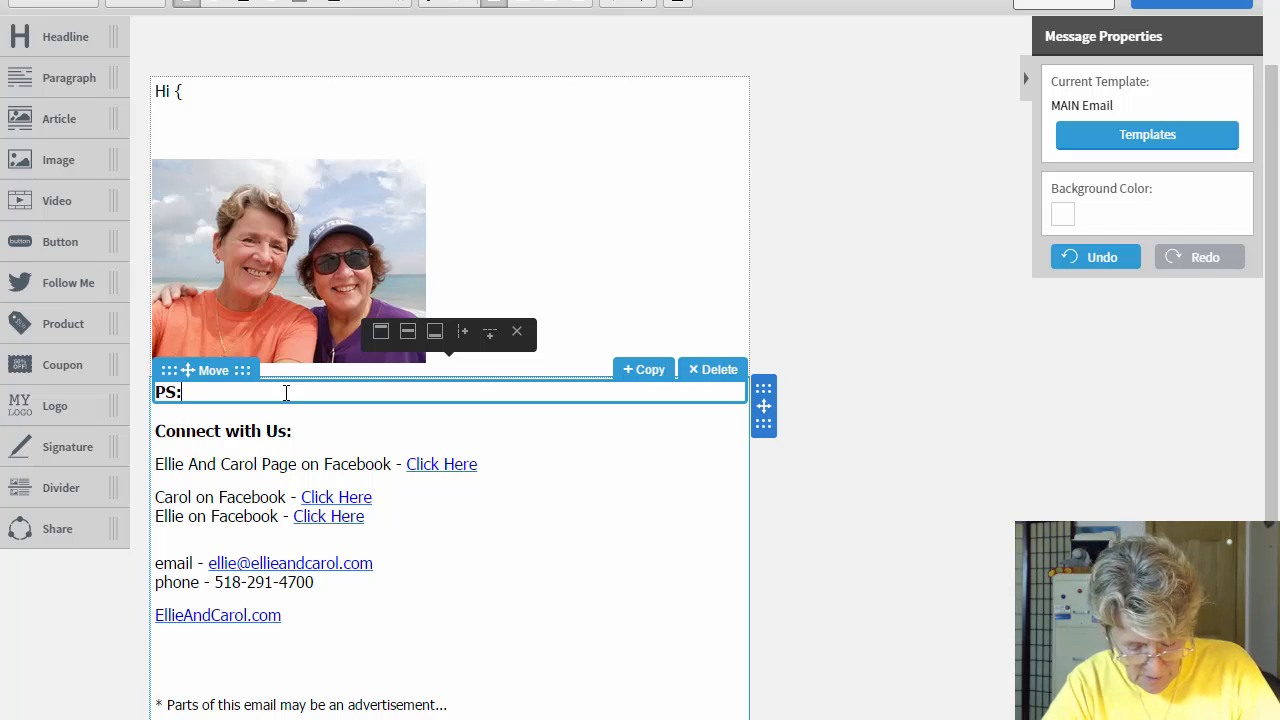
Step: Add blank lines under the PS: heading and type 'This is the end of the pS'
key(Return)
key(Return)
key(Return)
key(Return)
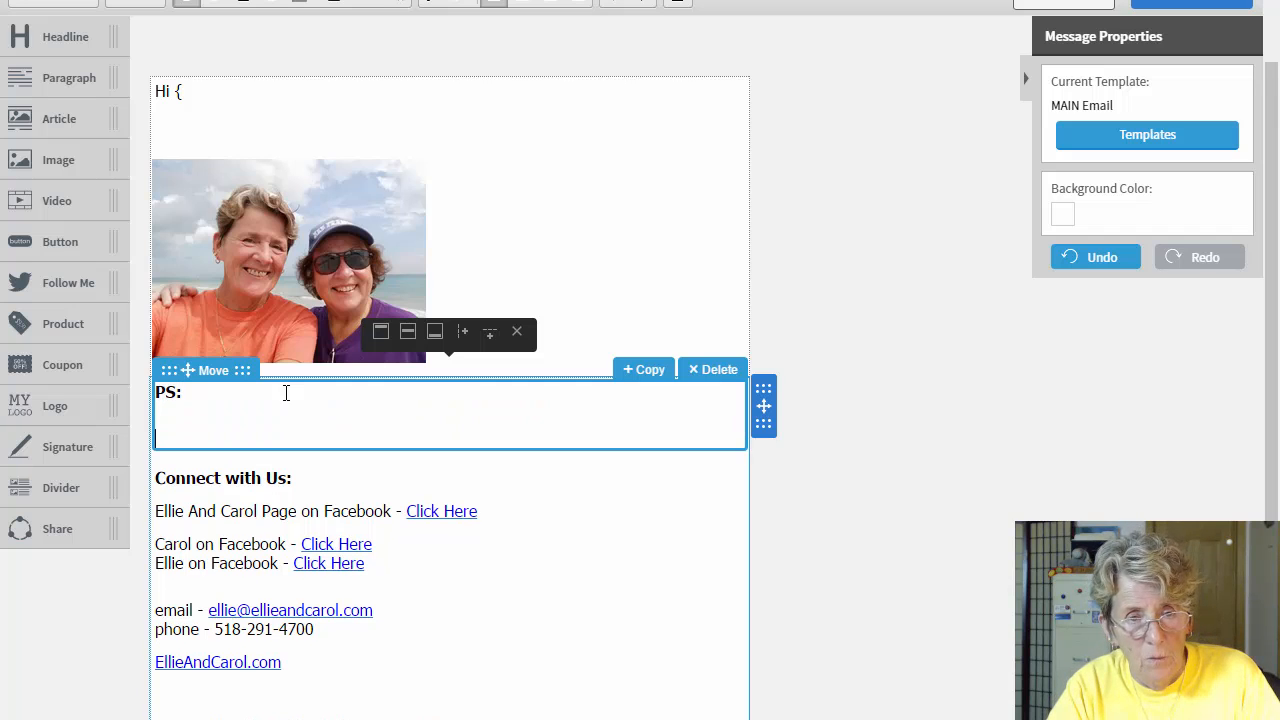
key(Return)
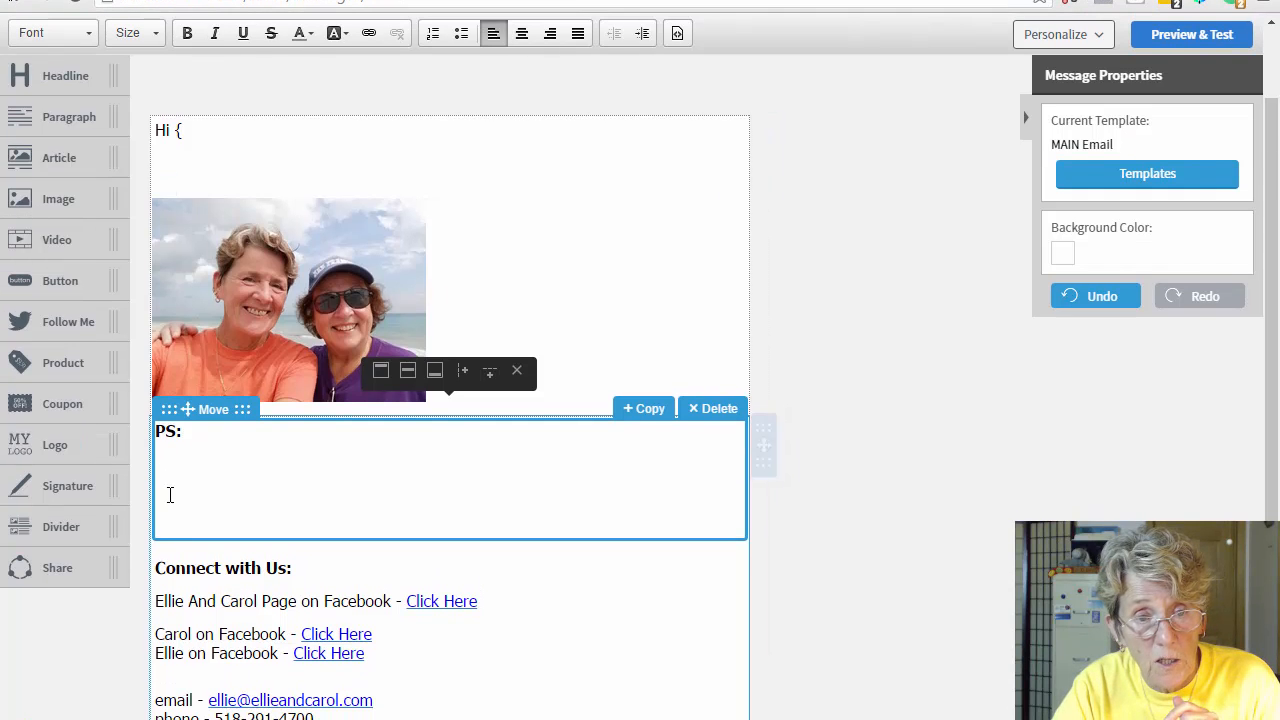
click(200, 436)
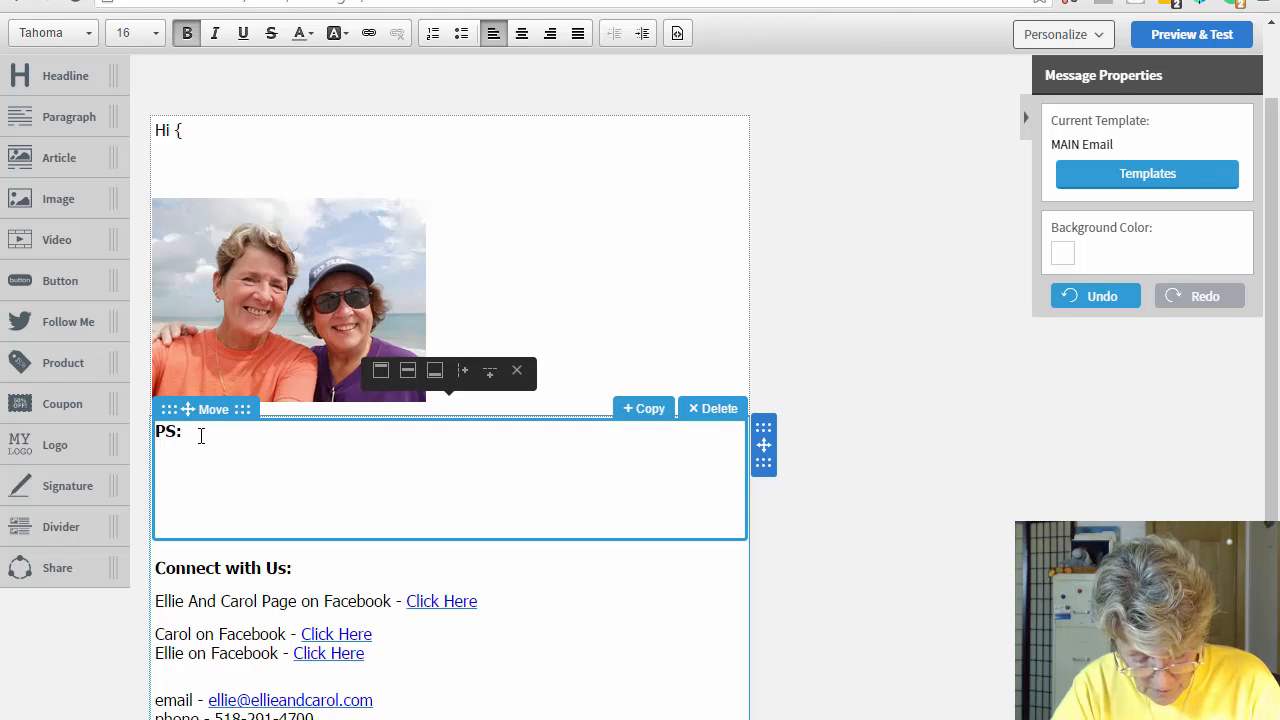
key(Return)
key(Return)
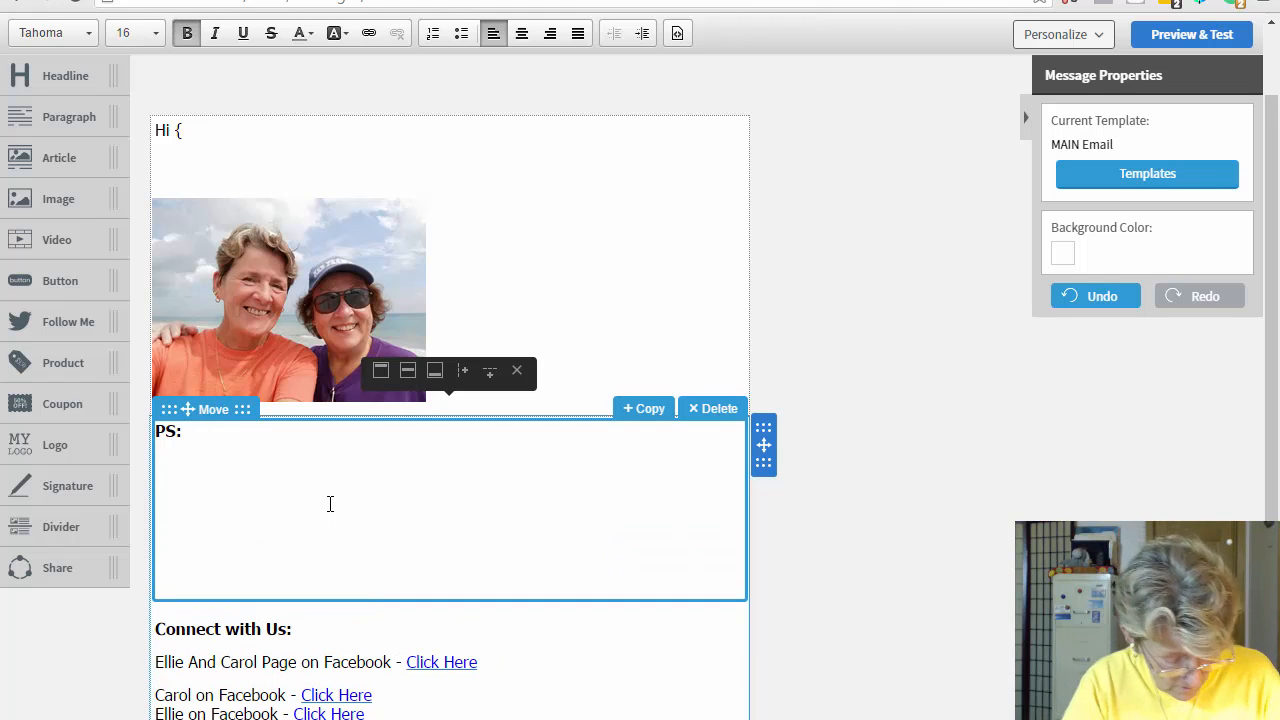
text(This is the )
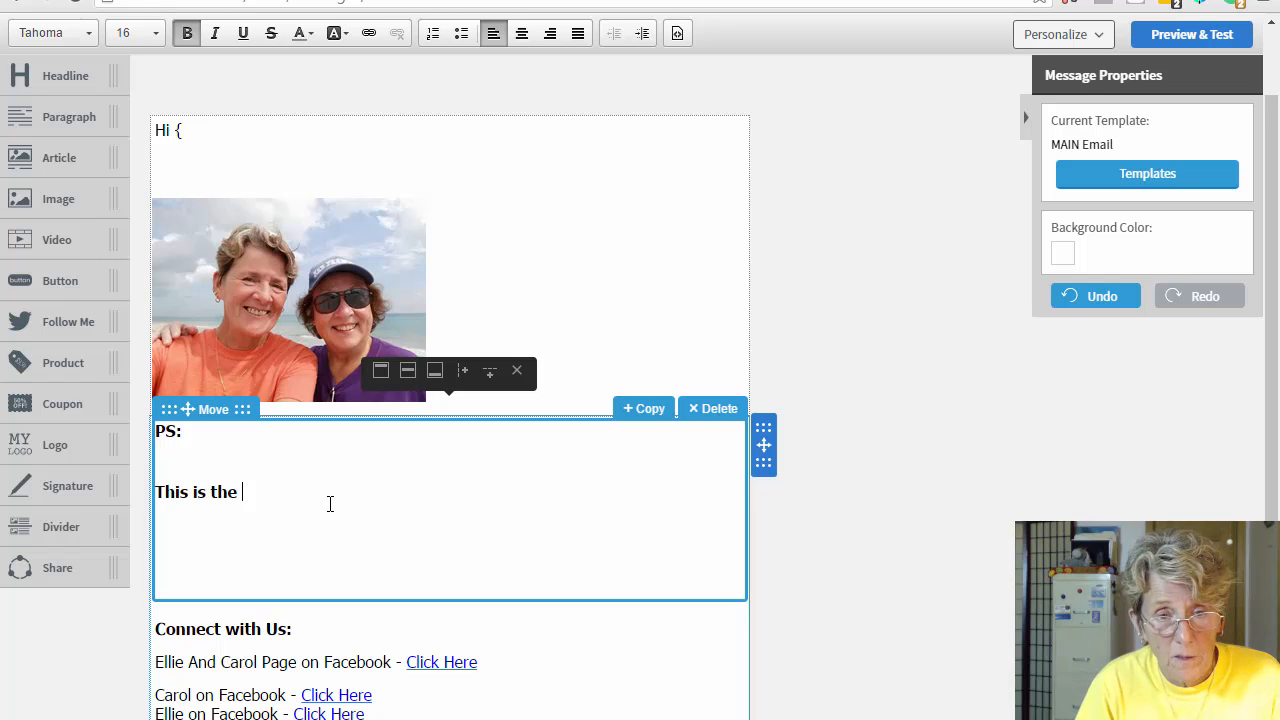
text(end of t)
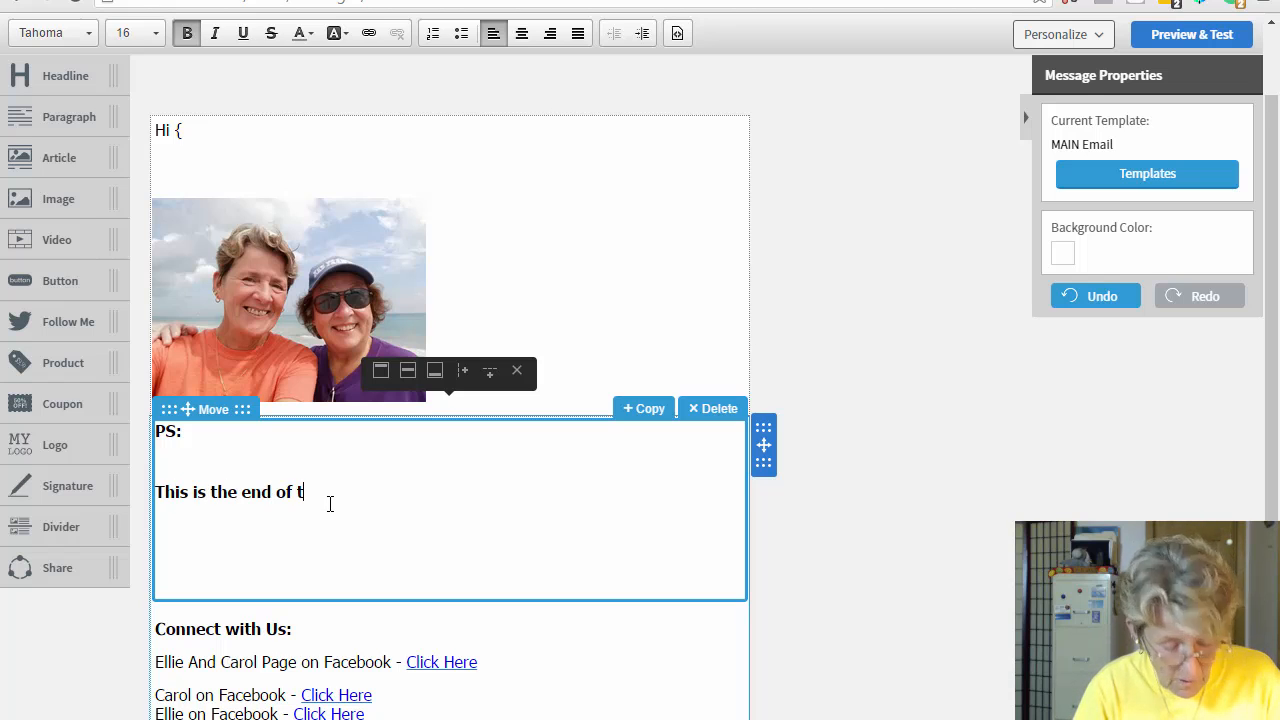
text(he pS)
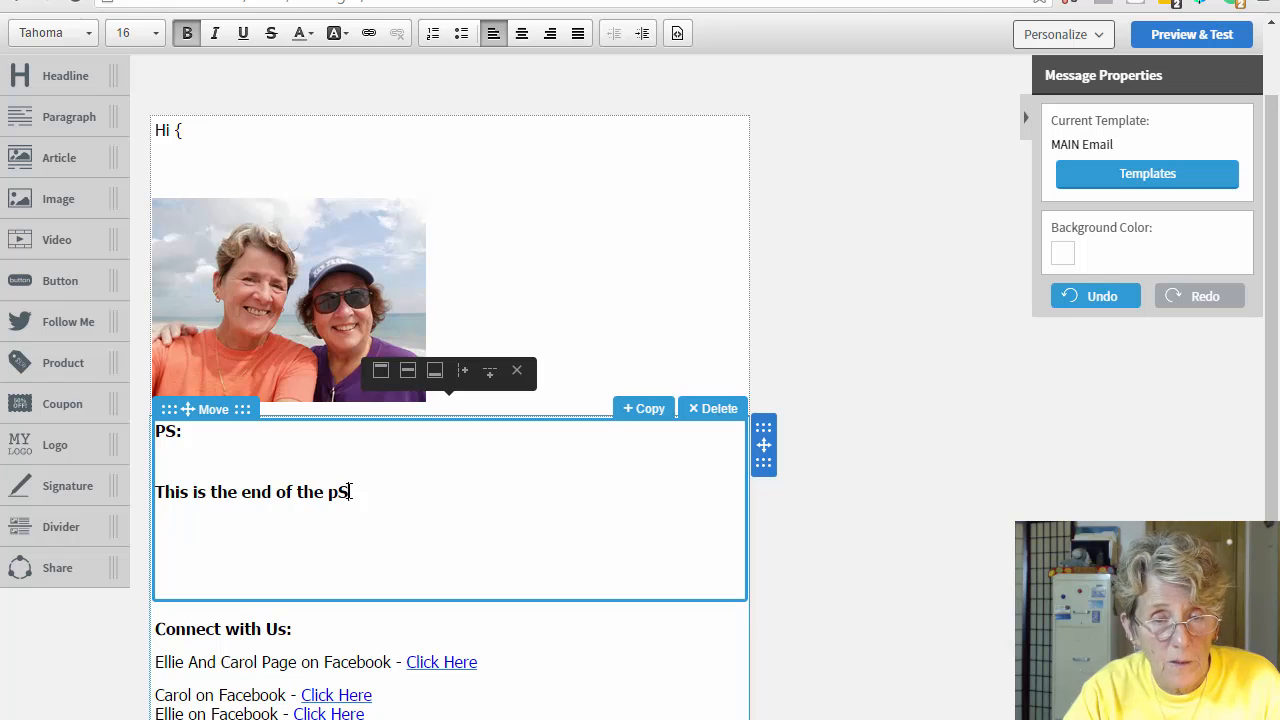
Step: Make the PS line plain, non-bold text and review the draft
mouse_move(158, 503)
mouse_down()
mouse_move(120, 500)
mouse_move(176, 492)
mouse_move(155, 491)
mouse_up()
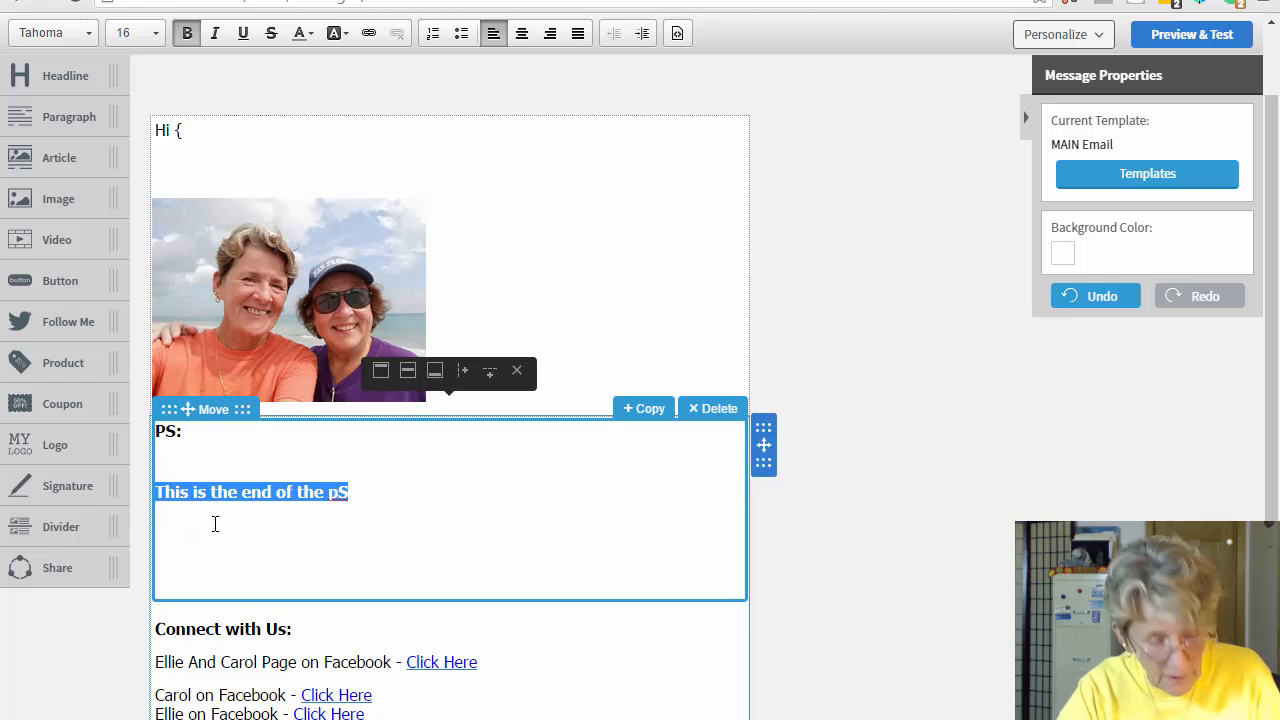
key(ctrl+b)
click(369, 492)
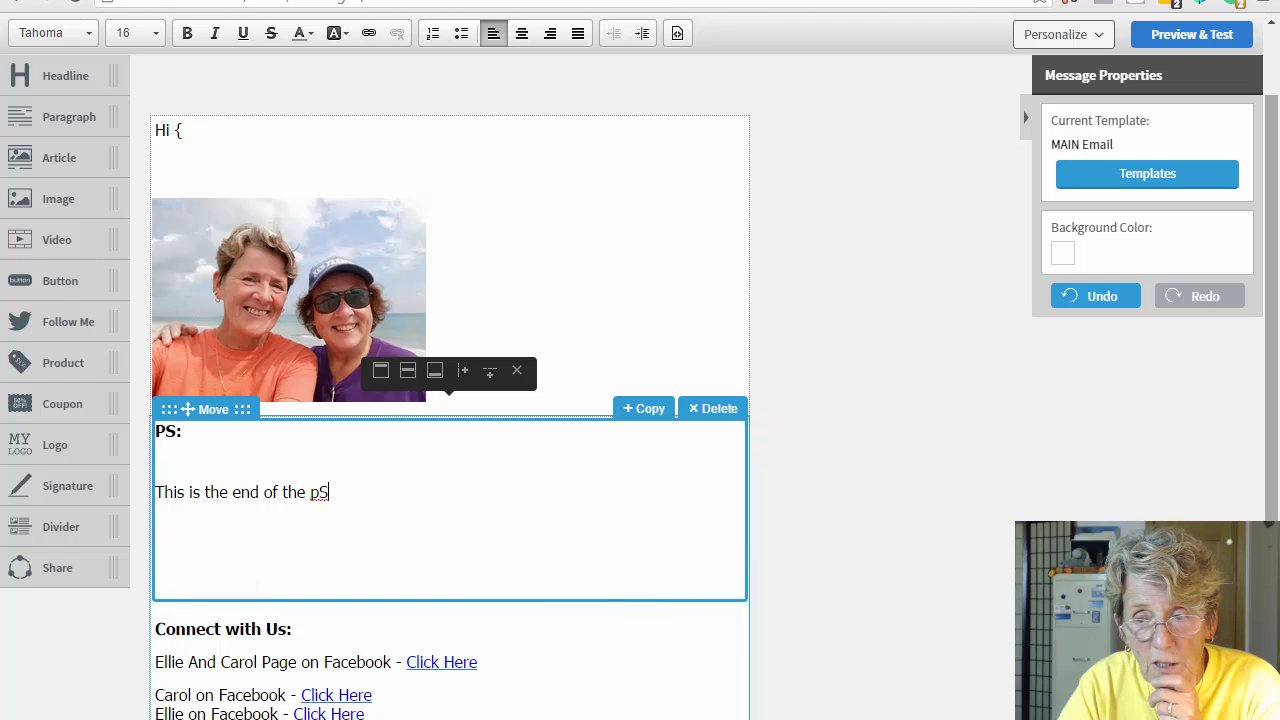
scroll(259, 446, down, 2)
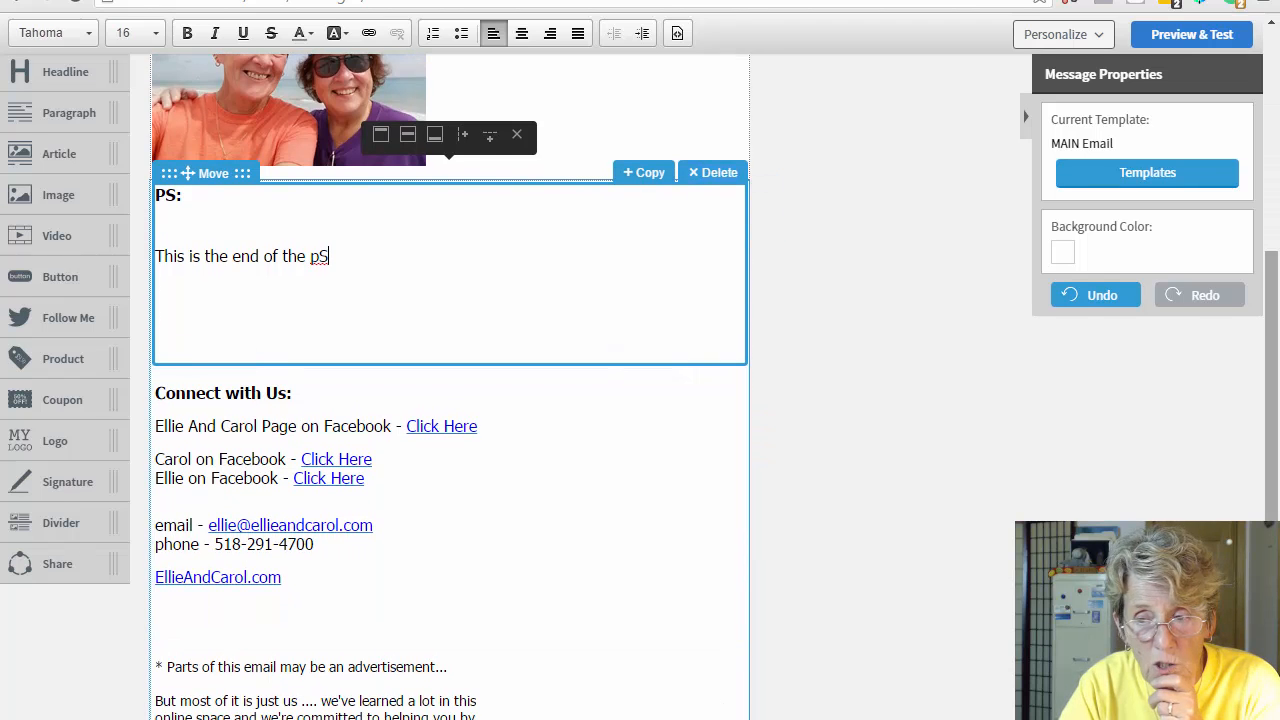
scroll(303, 609, down, 1)
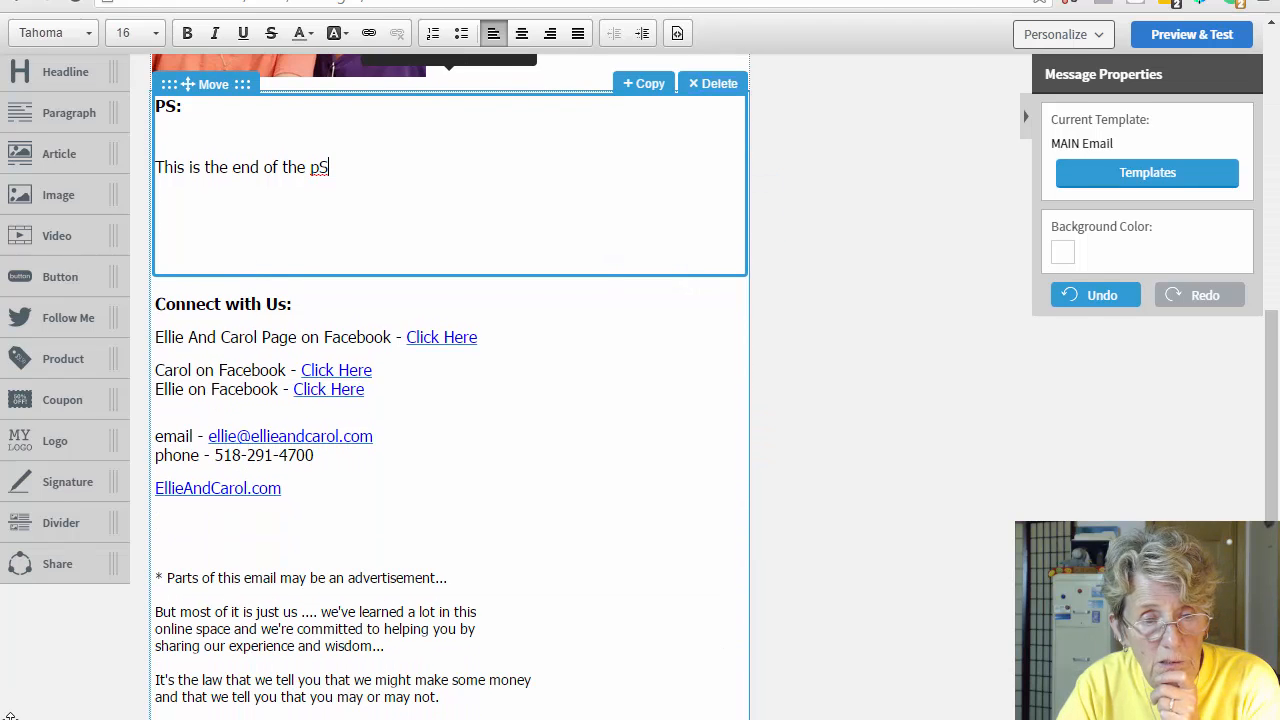
scroll(253, 577, down, 1)
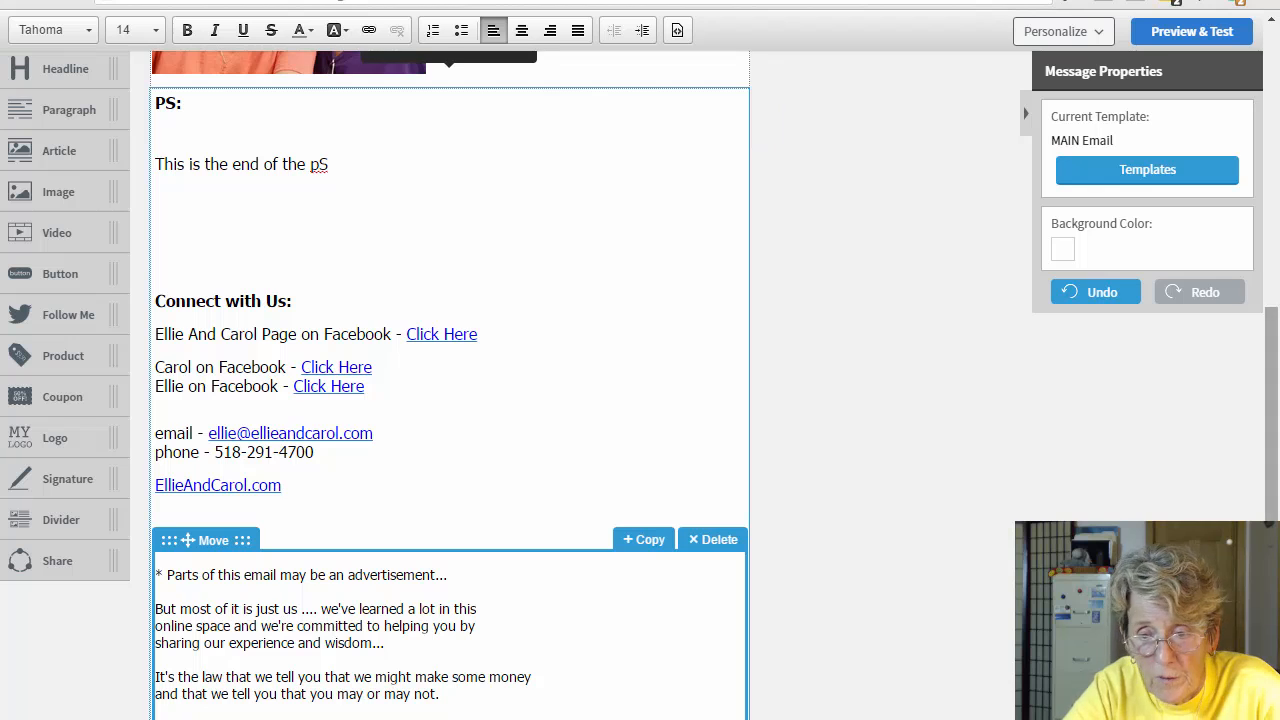
scroll(290, 700, up, 1)
scroll(746, 606, up, 4)
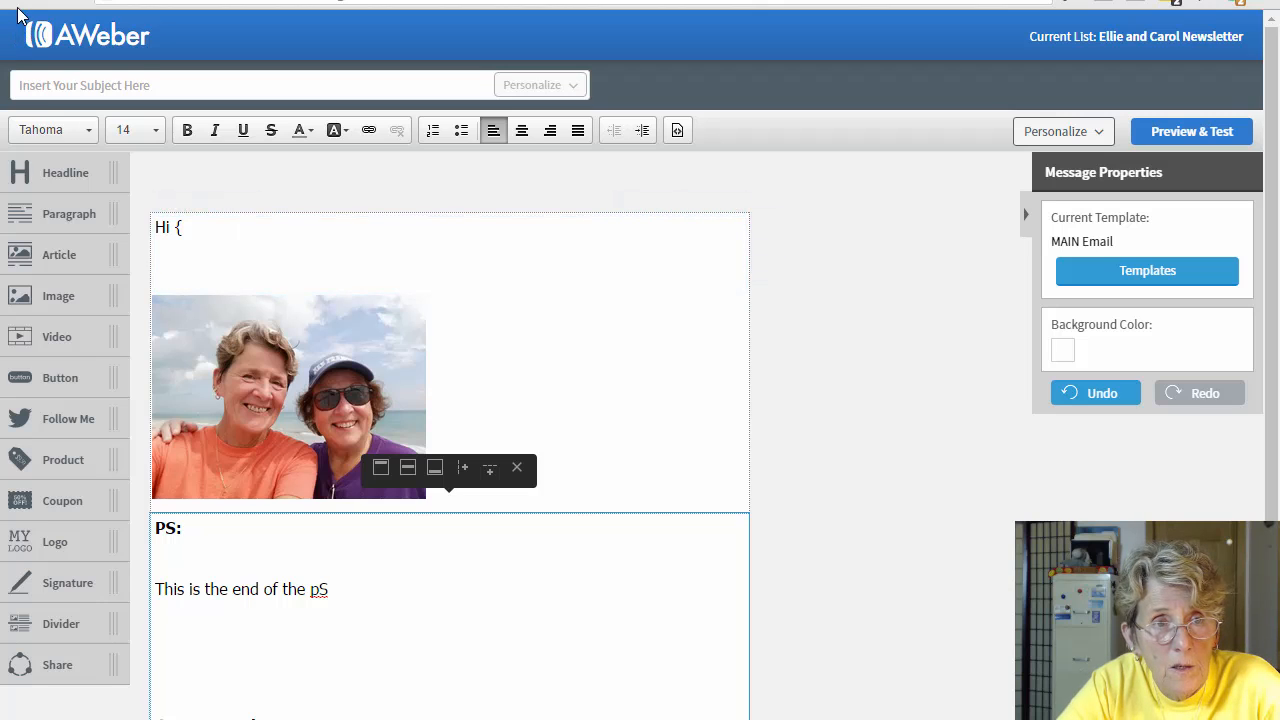
Step: Set the email subject to 'This Is a Great Email .....' and select the photo block
click(65, 80)
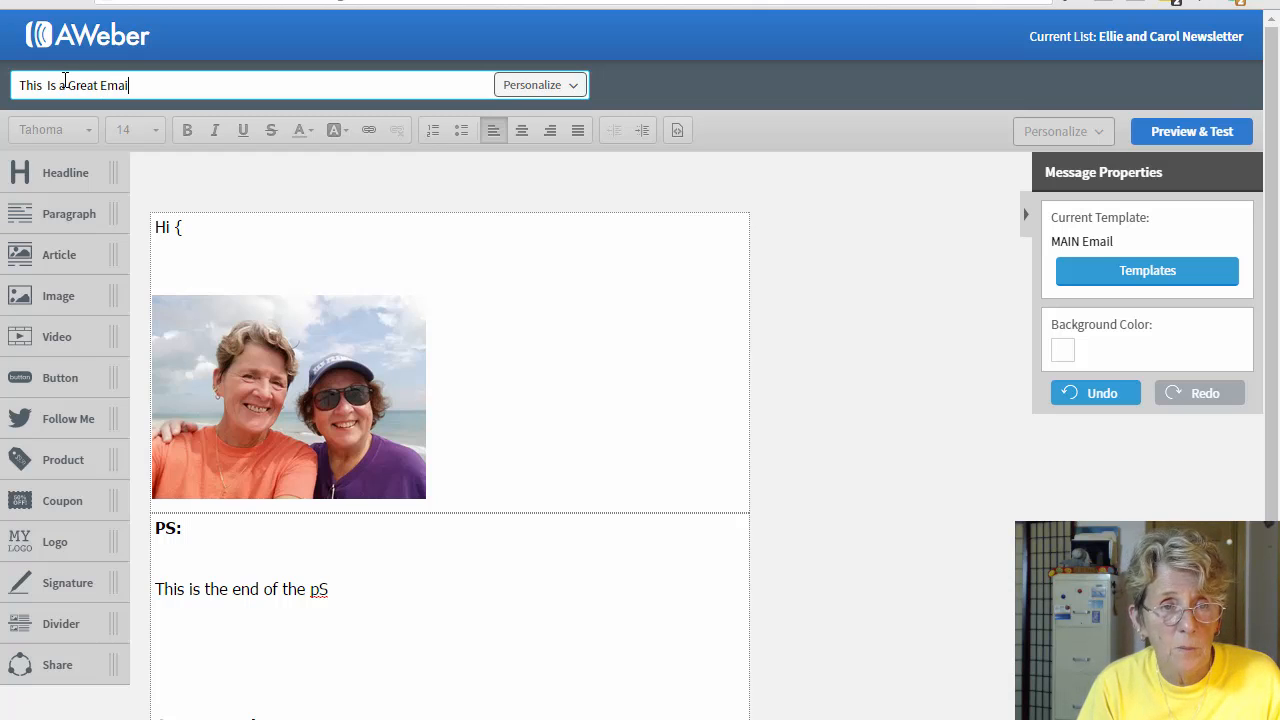
text(This  Is a Great Email .....)
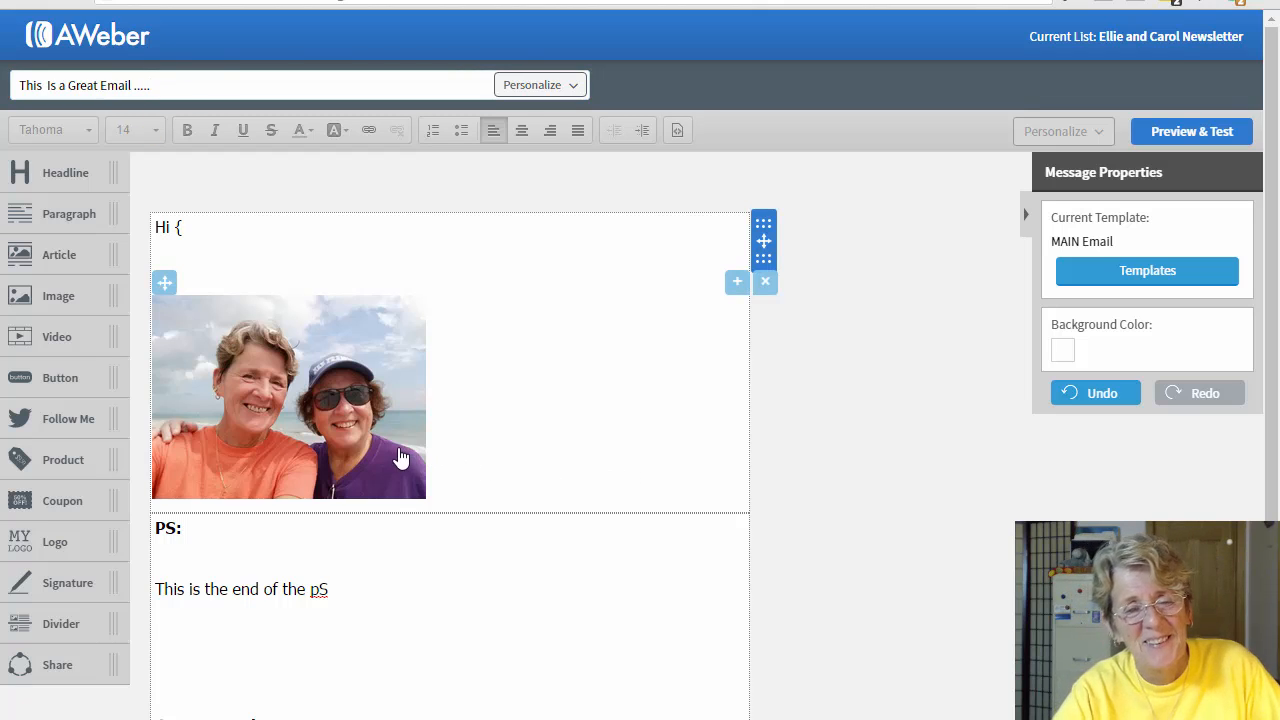
click(279, 398)
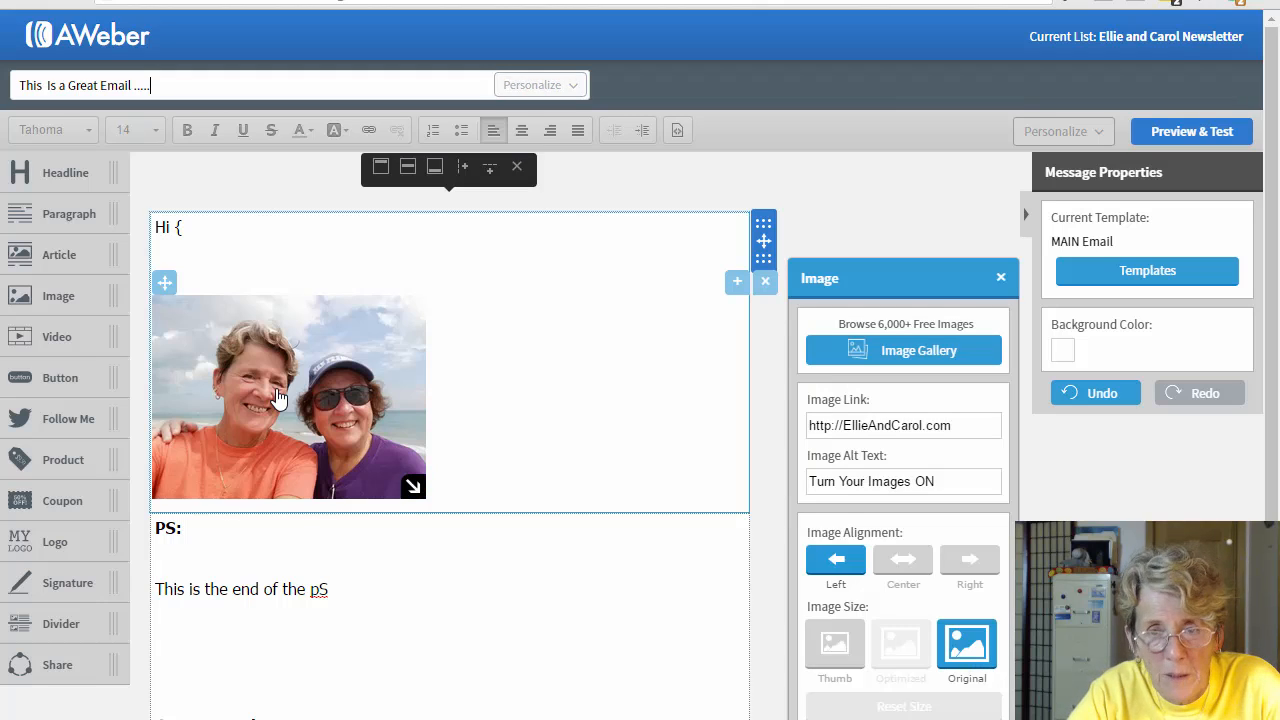
Step: Delete the beach photo so 'Hi {' leads straight into the PS block
click(766, 285)
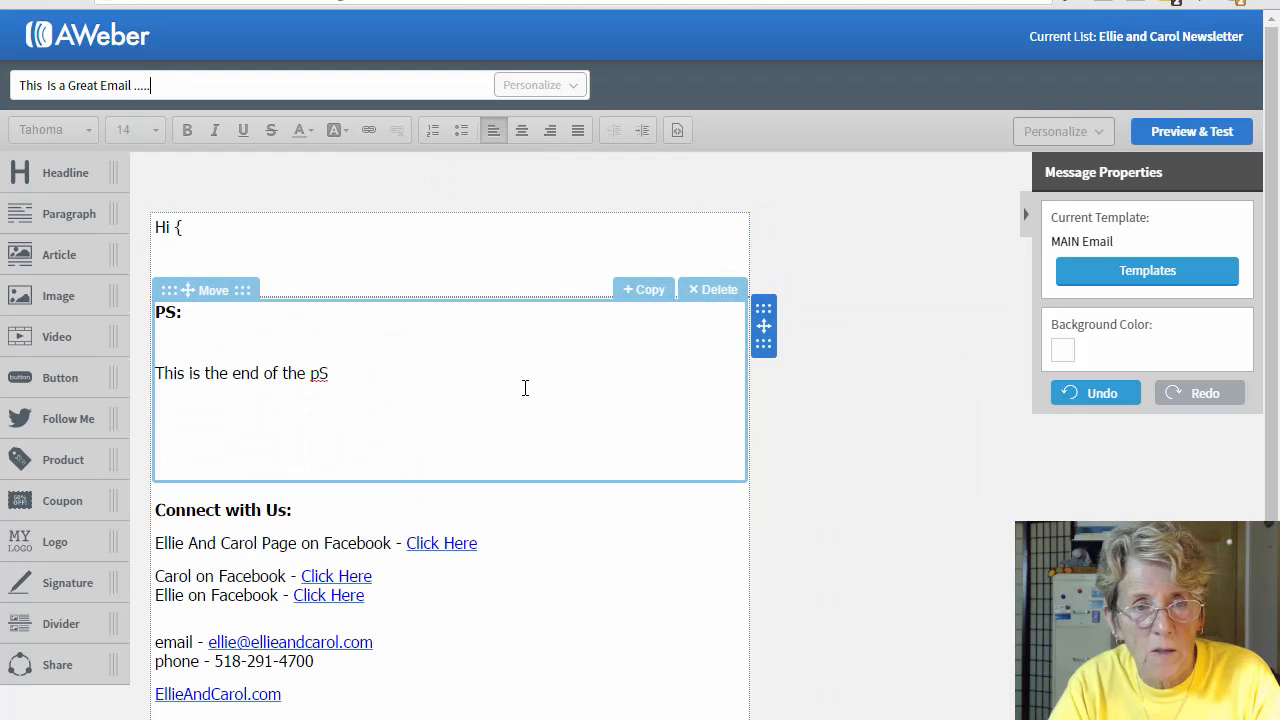
scroll(746, 479, down, 1)
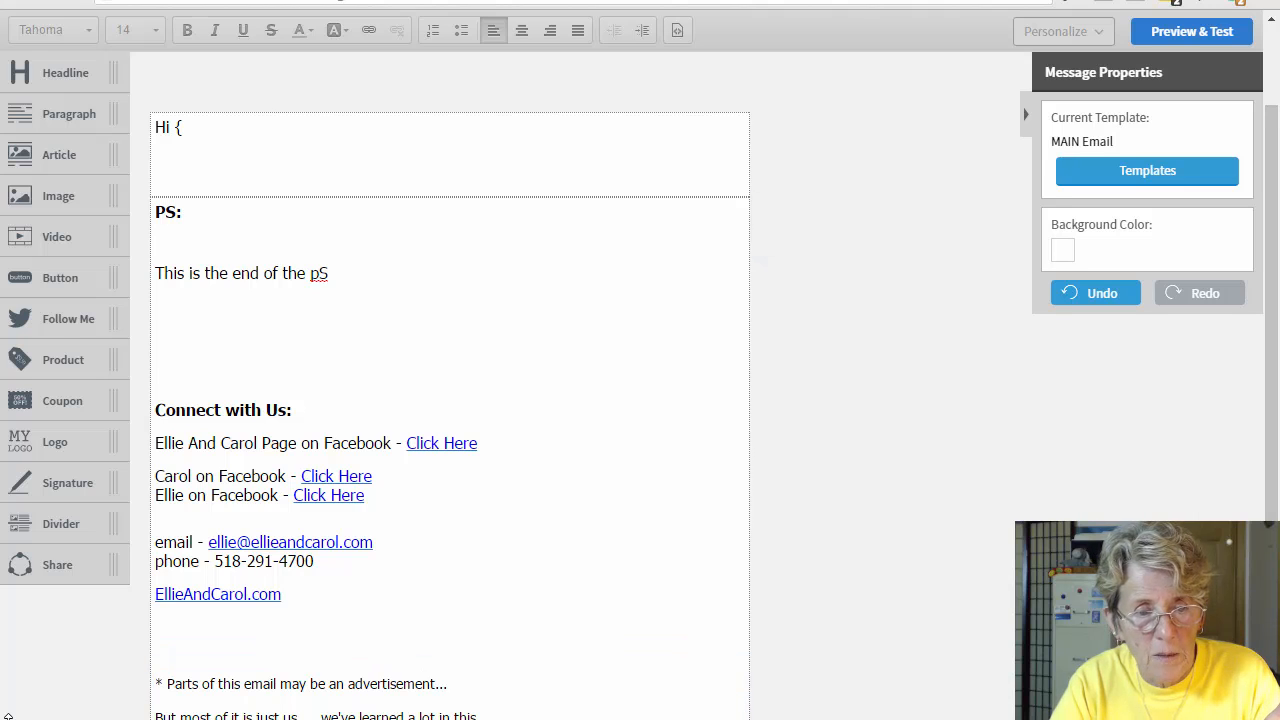
scroll(700, 300, down, 1)
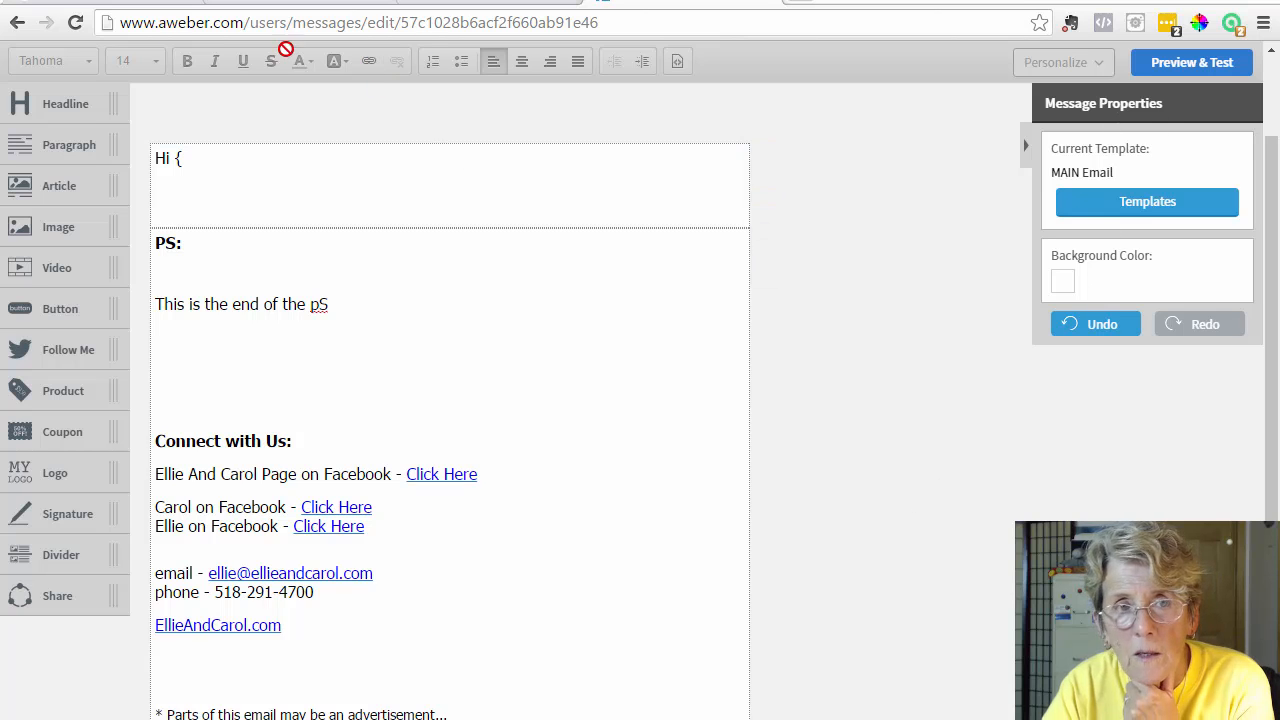
Step: Preview and test the PS email, then return to the Drafts list
click(1183, 69)
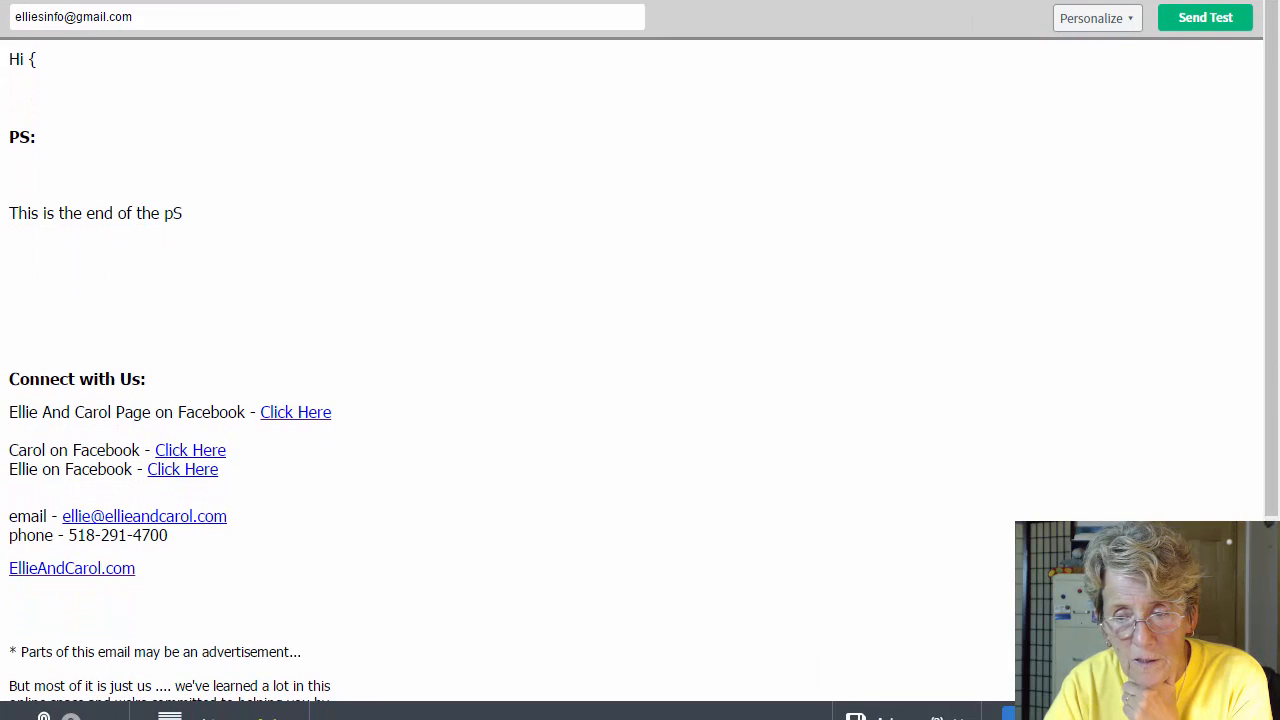
scroll(640, 360, down, 3)
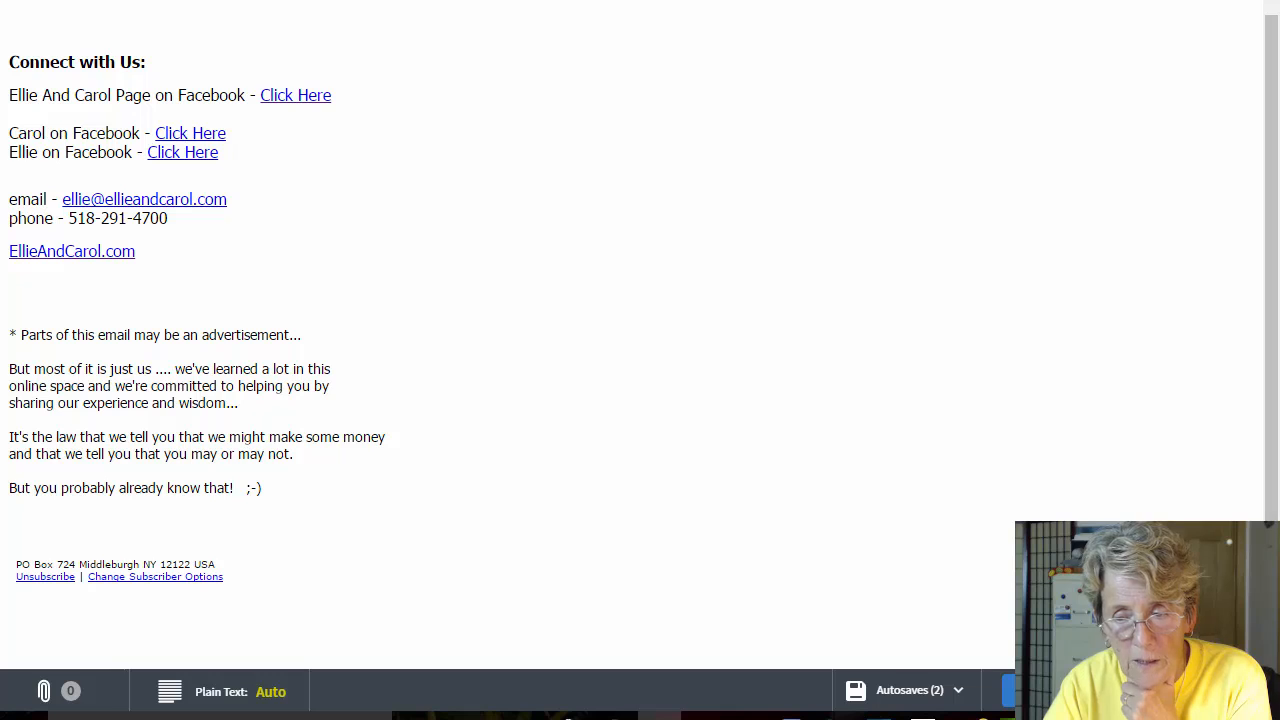
click(1185, 691)
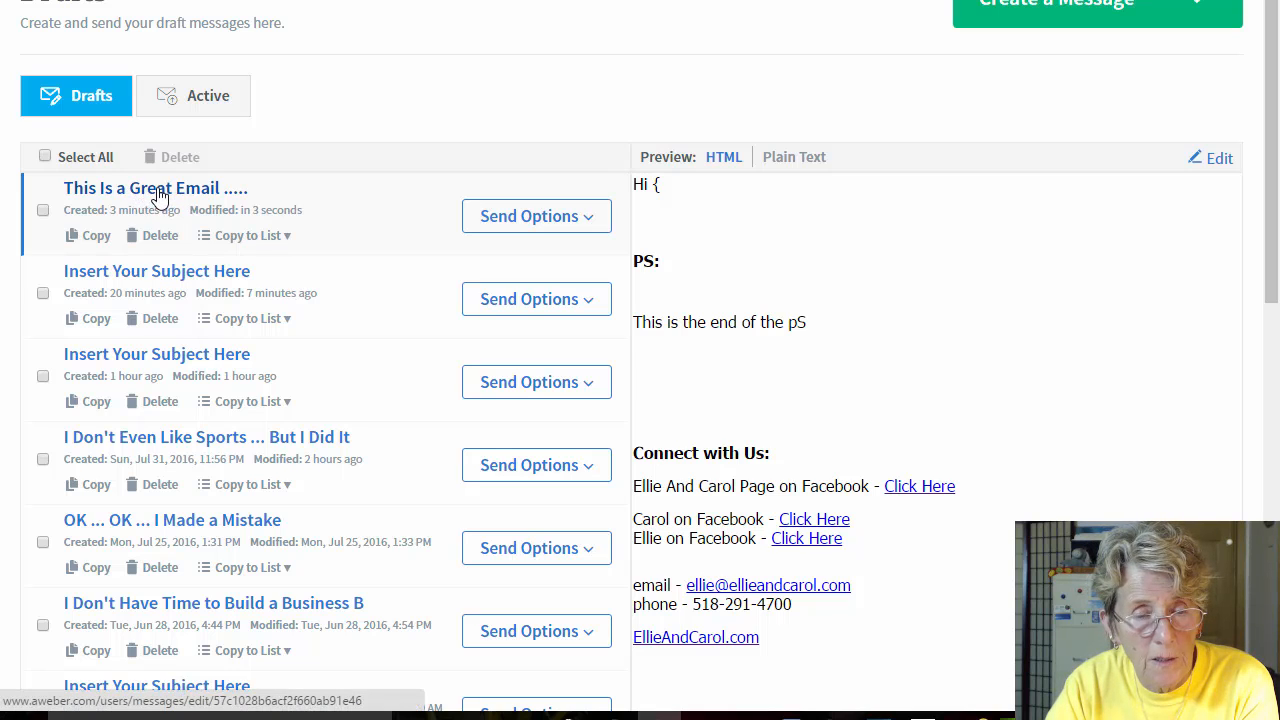
Step: Delete the 'This Is a Great Email .....' draft and the next draft, then open Create a Message
click(158, 236)
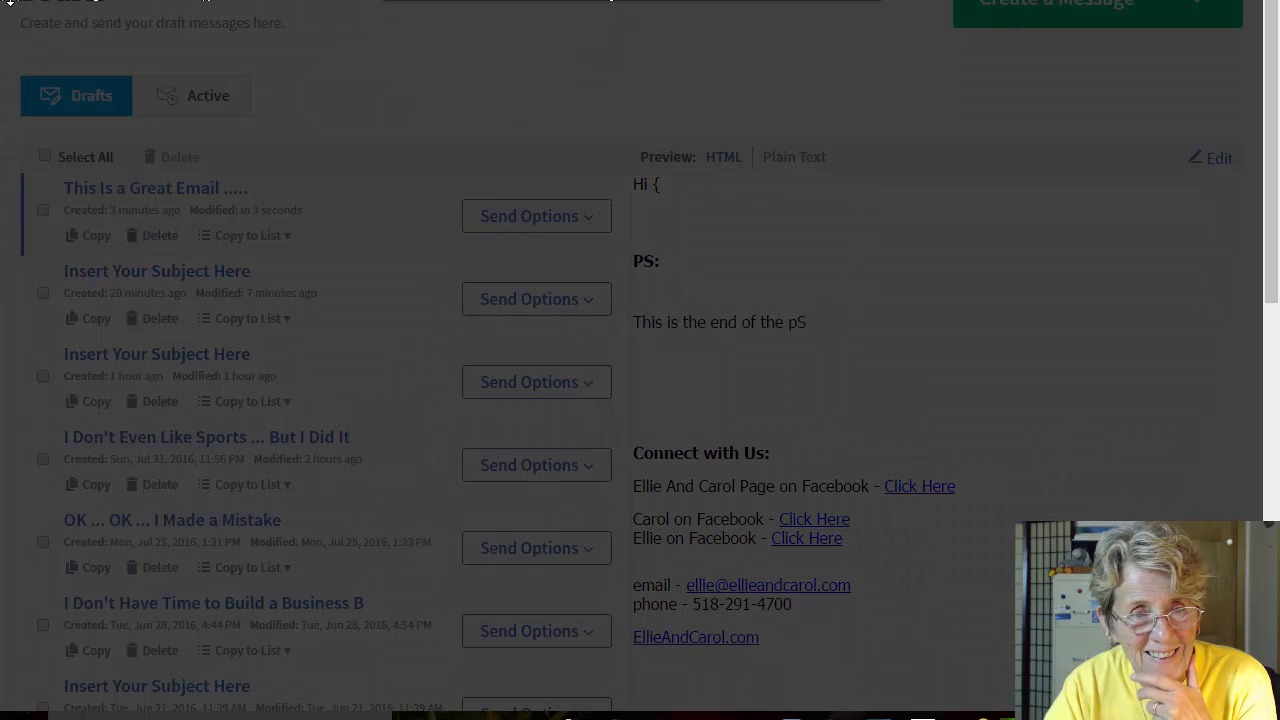
click(435, 110)
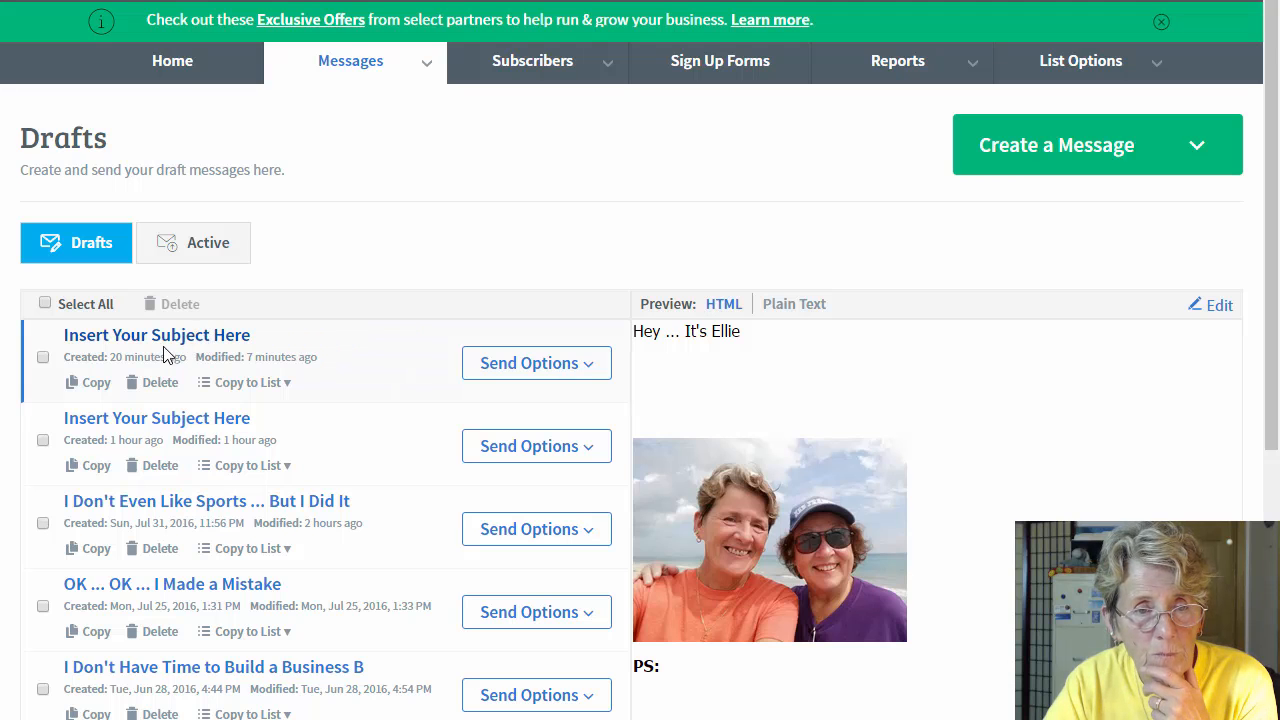
click(158, 386)
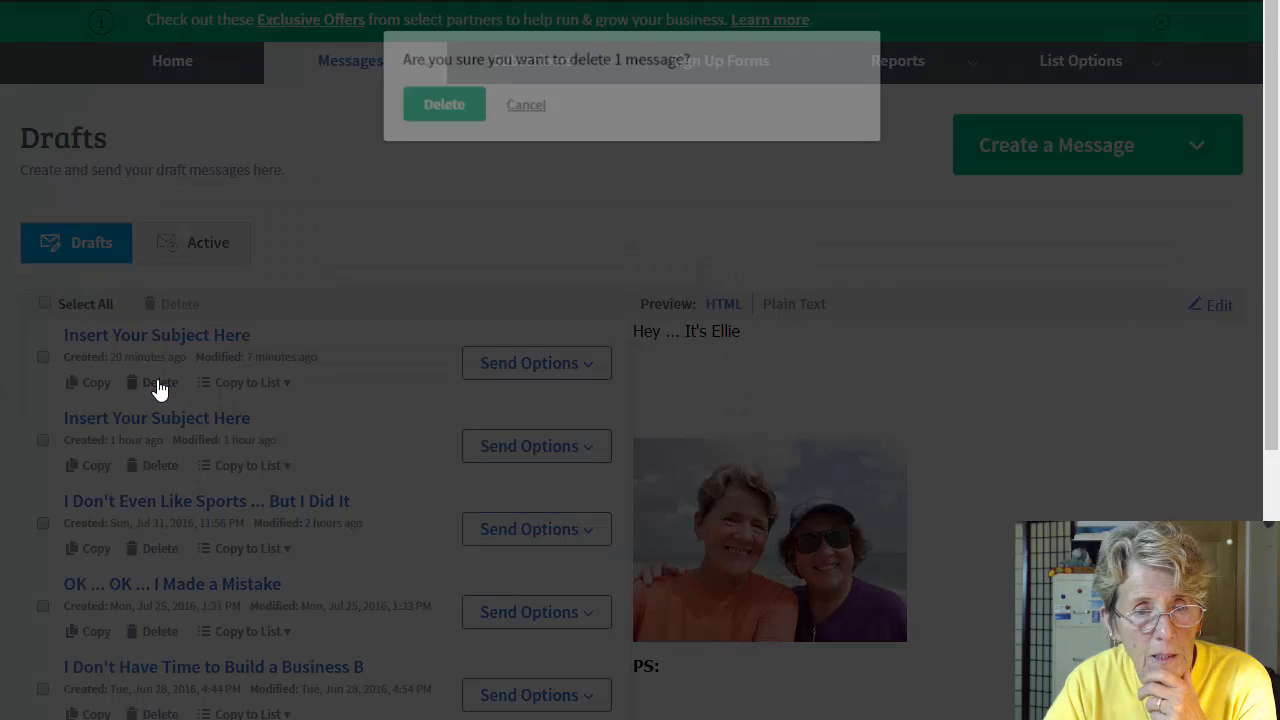
click(462, 112)
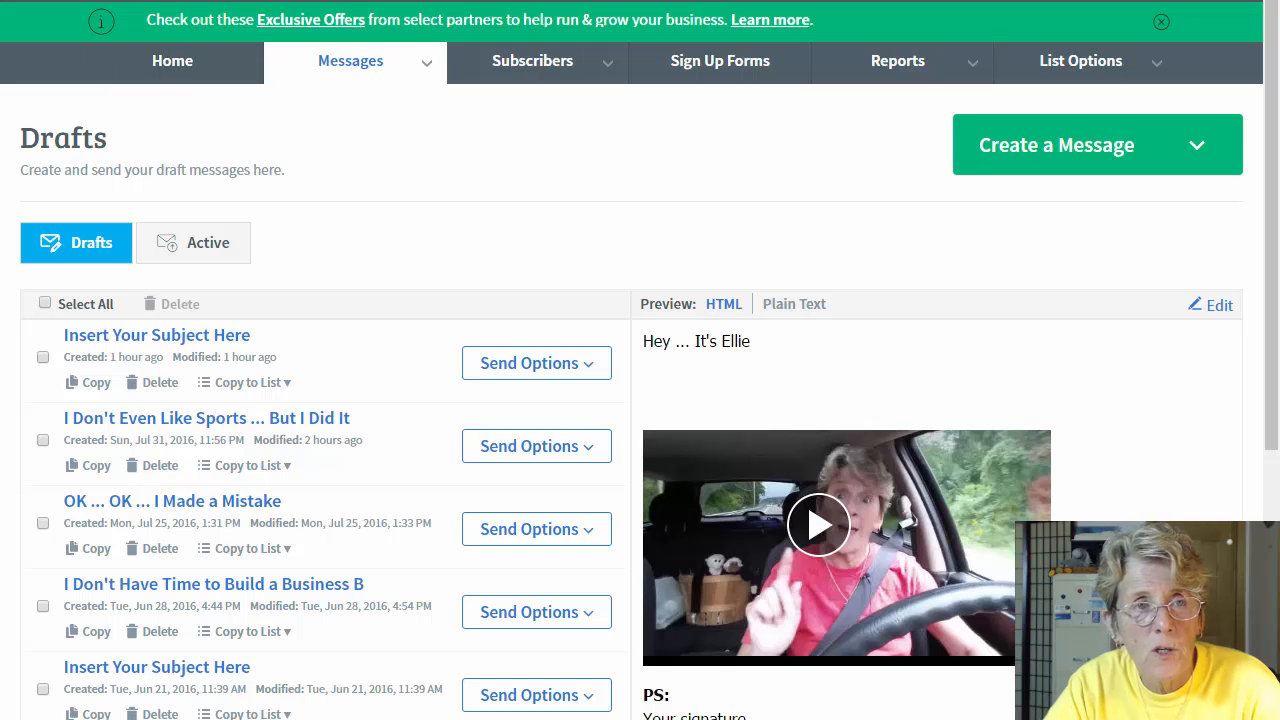
click(1063, 153)
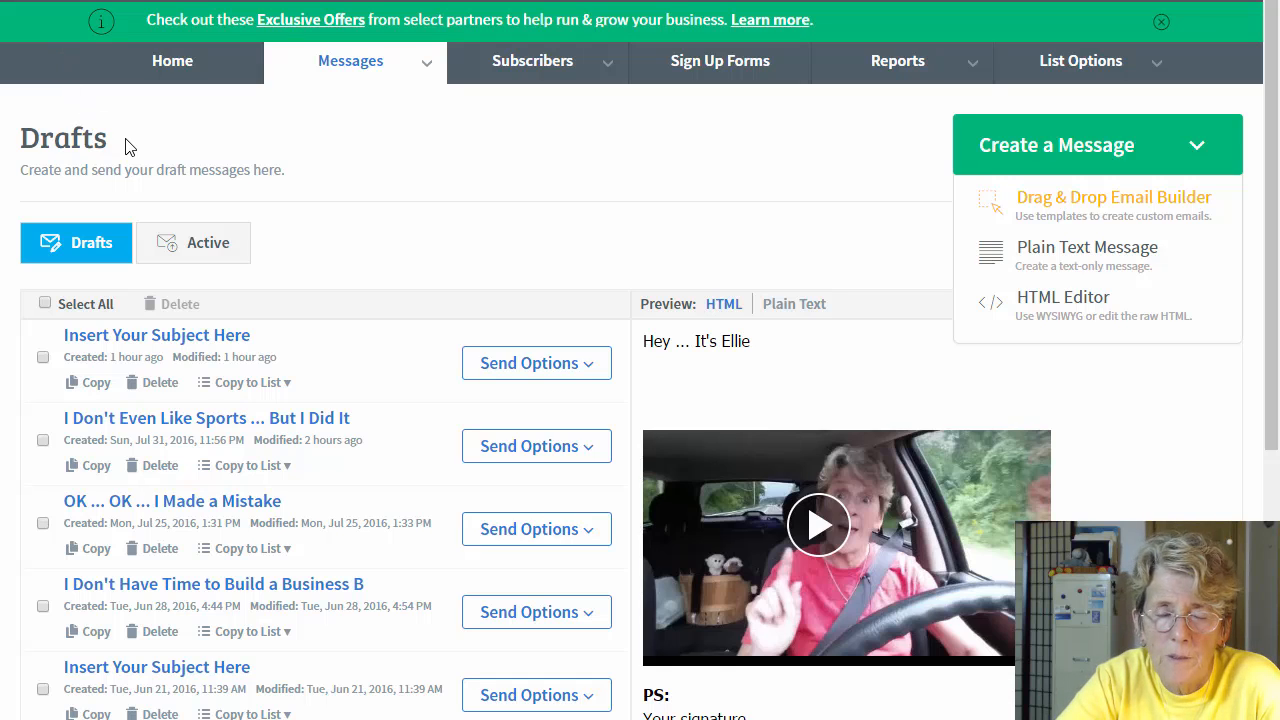
Step: Start a Drag & Drop Email Builder draft from the MAIN Email template and scroll through it
click(1122, 207)
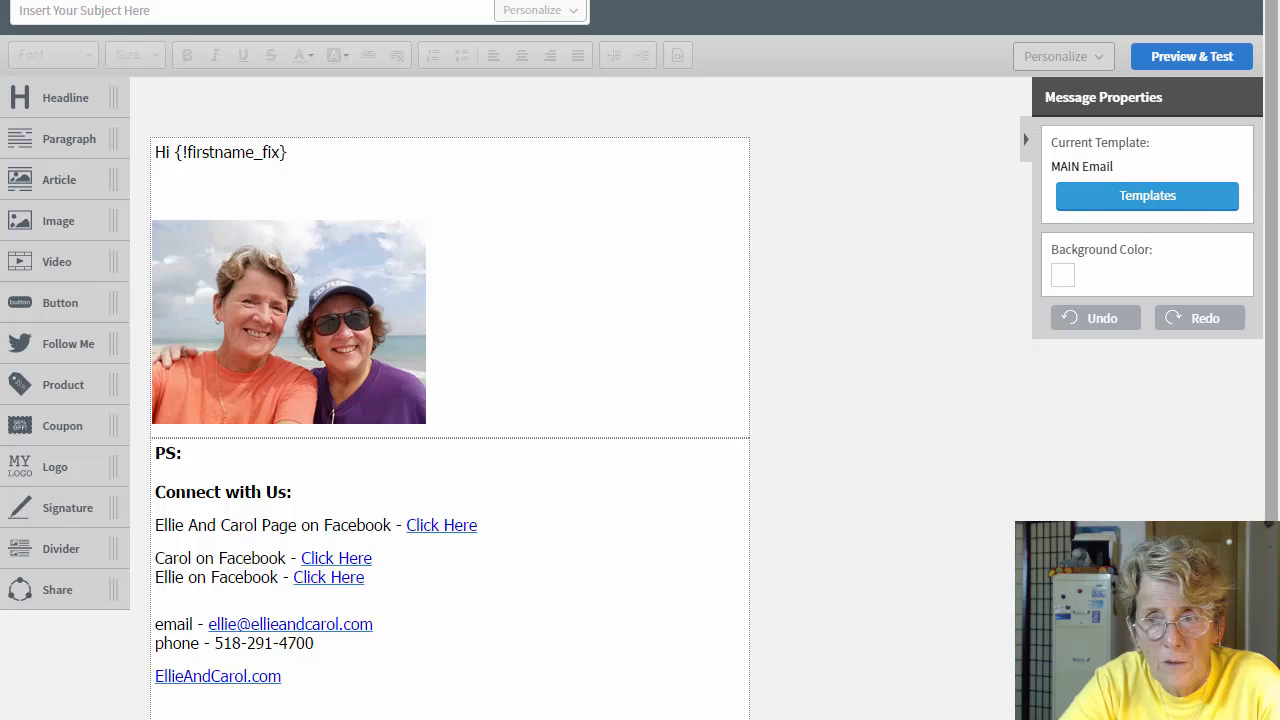
mouse_move(1275, 165)
mouse_down()
mouse_move(1275, 375)
mouse_move(1266, 150)
mouse_up()
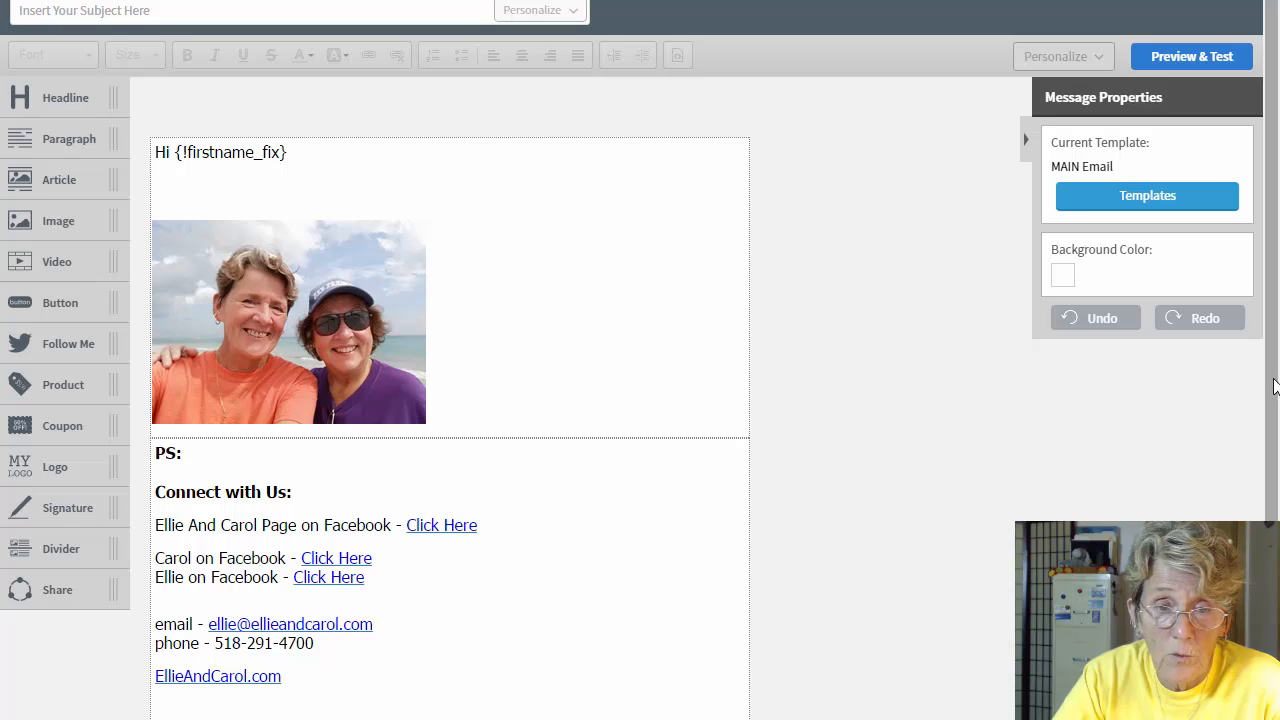
scroll(1275, 387, down, 2)
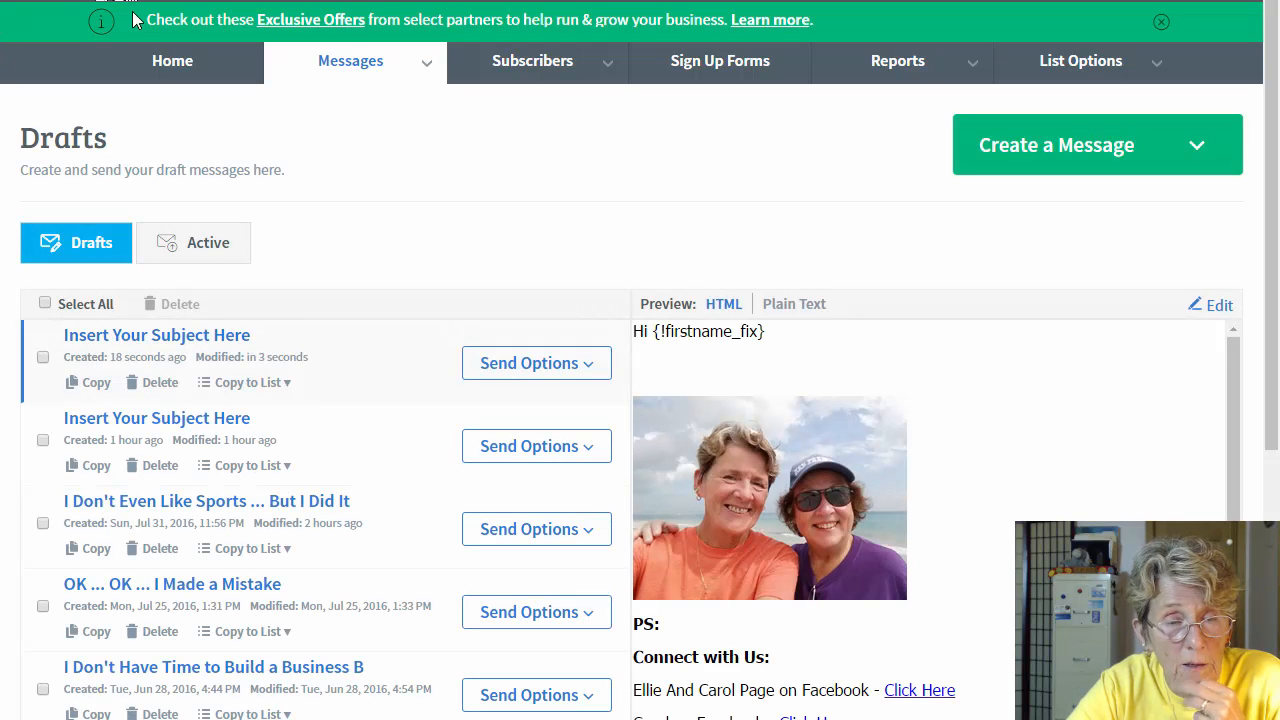
Step: Go to the Email Template Manager via Home > Messages and scroll down to TEST TEMPLATE
click(176, 66)
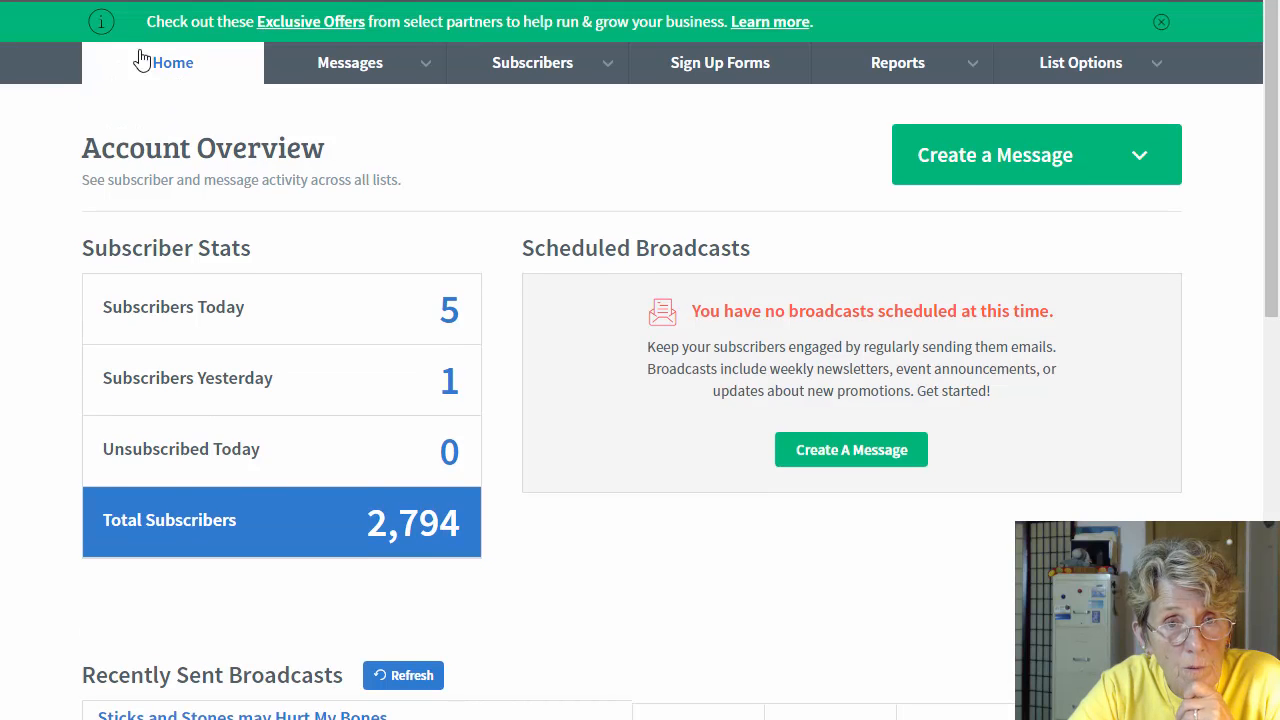
mouse_move(336, 68)
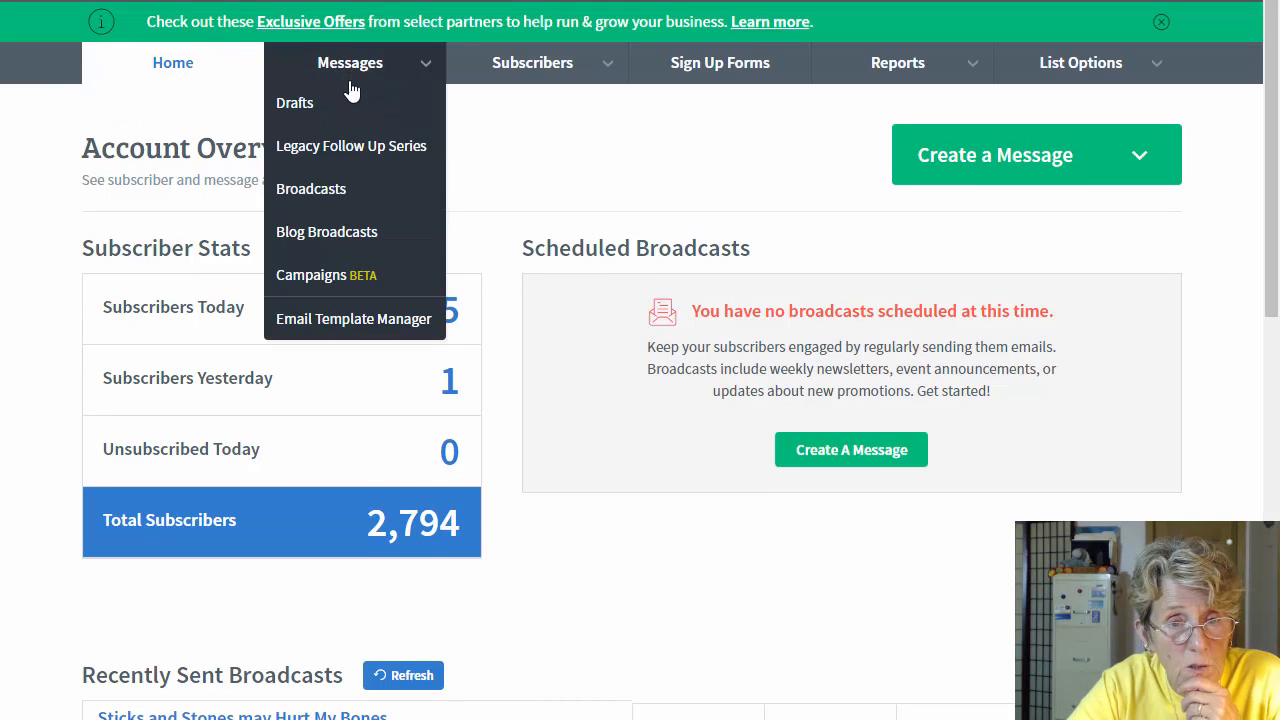
click(369, 322)
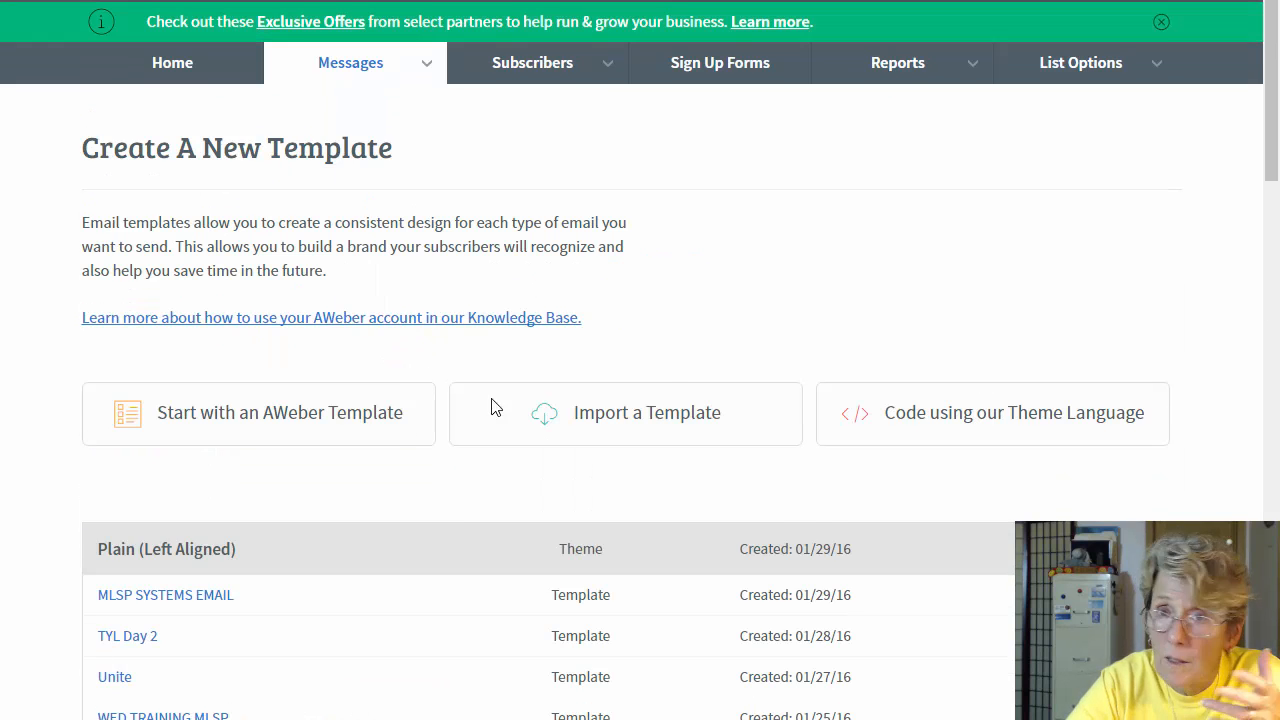
drag(1277, 152, 1253, 719)
scroll(353, 658, down, 3)
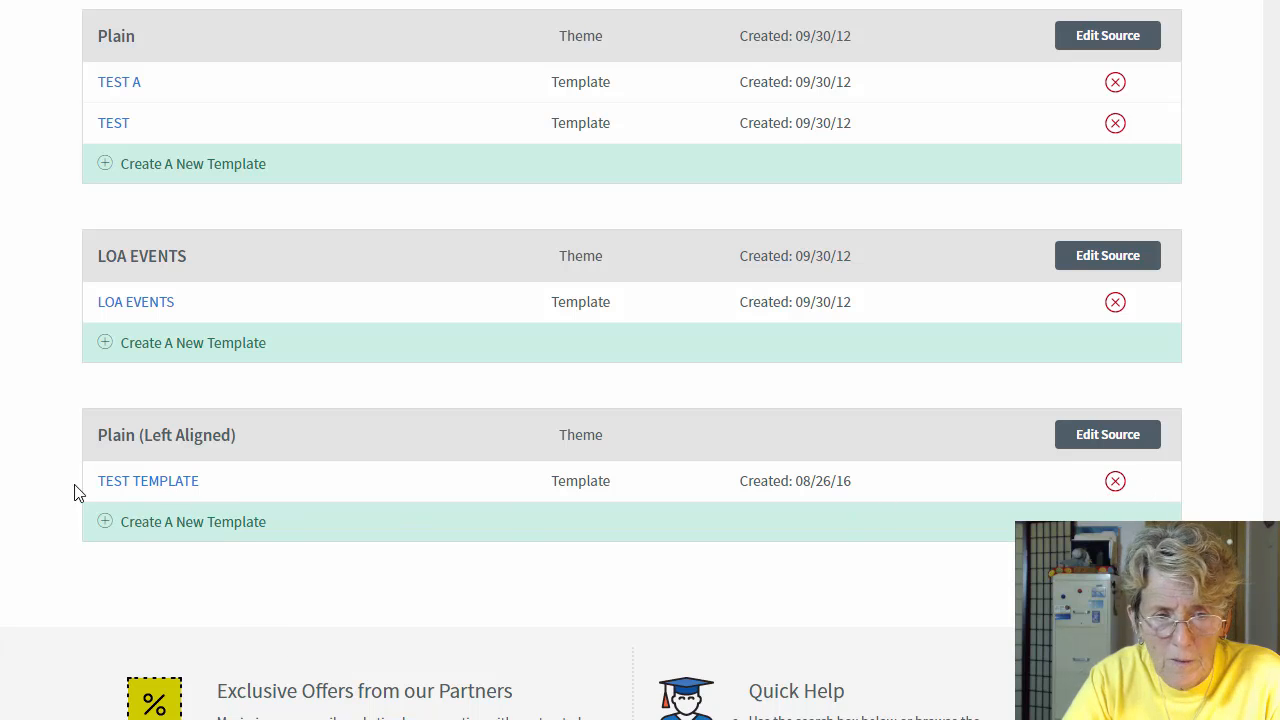
Step: Open TEST TEMPLATE, scroll through its content, and save it
click(148, 484)
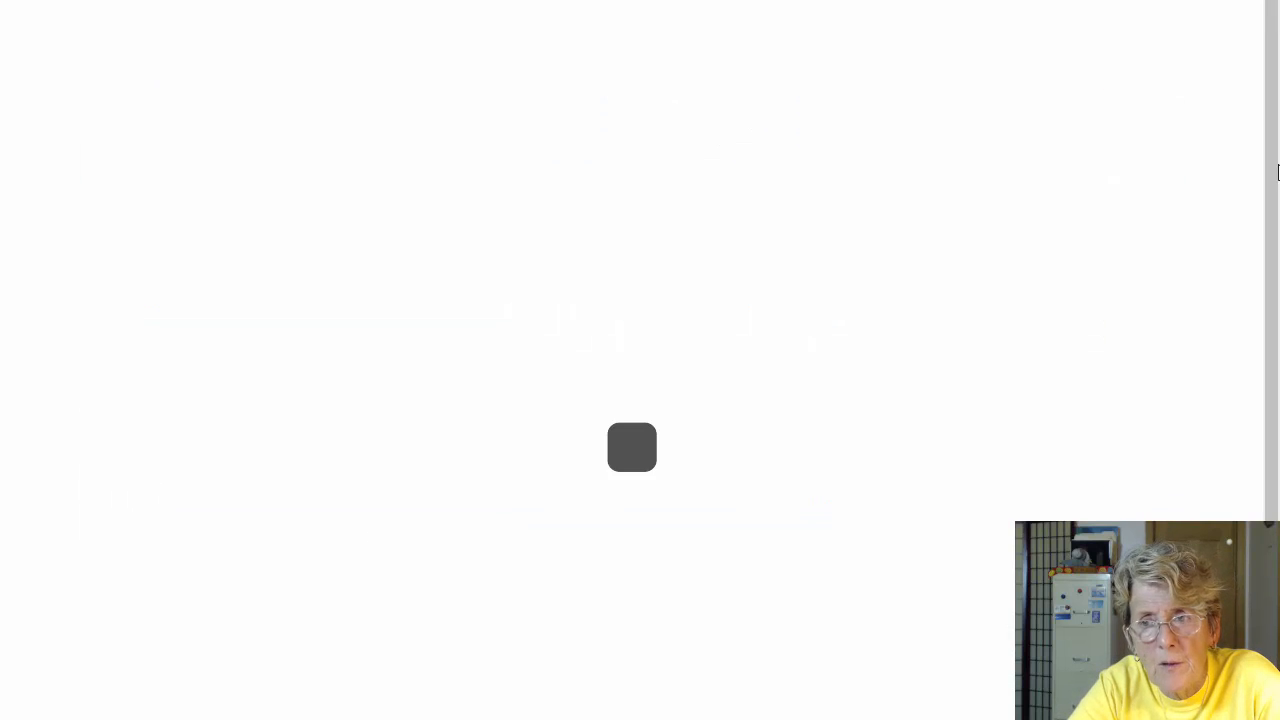
scroll(335, 655, down, 1)
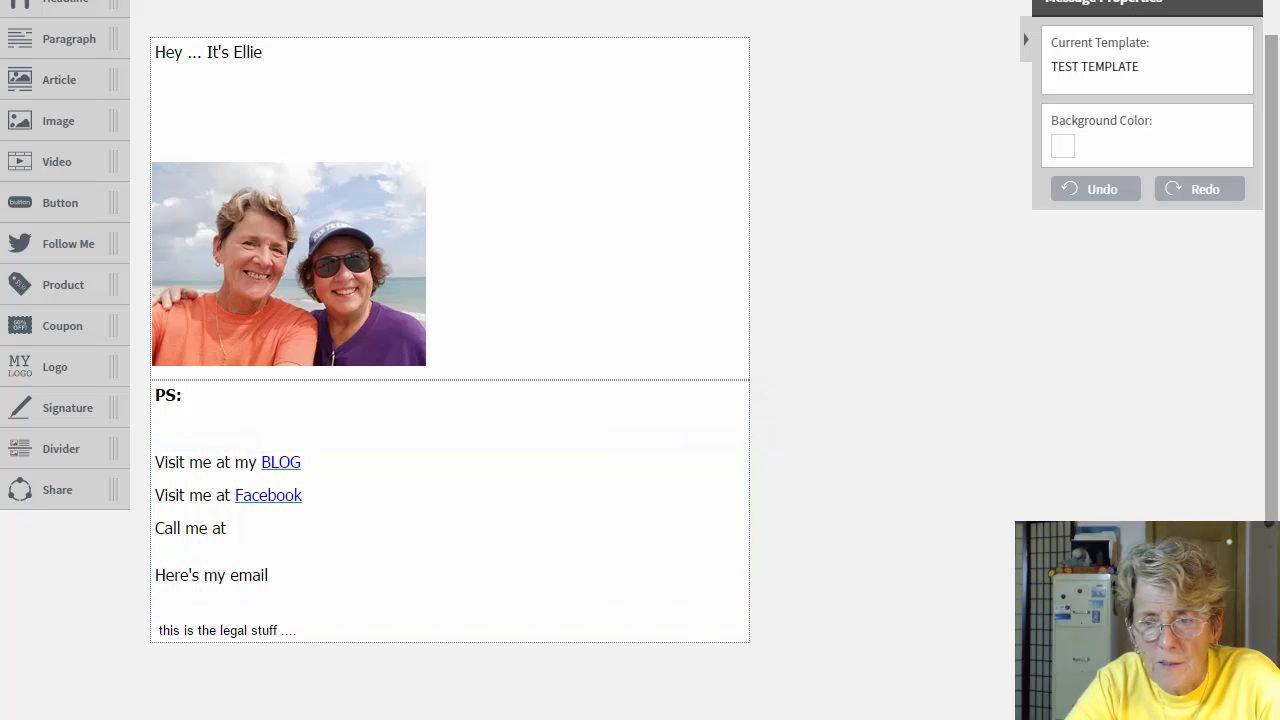
scroll(1245, 350, up, 1)
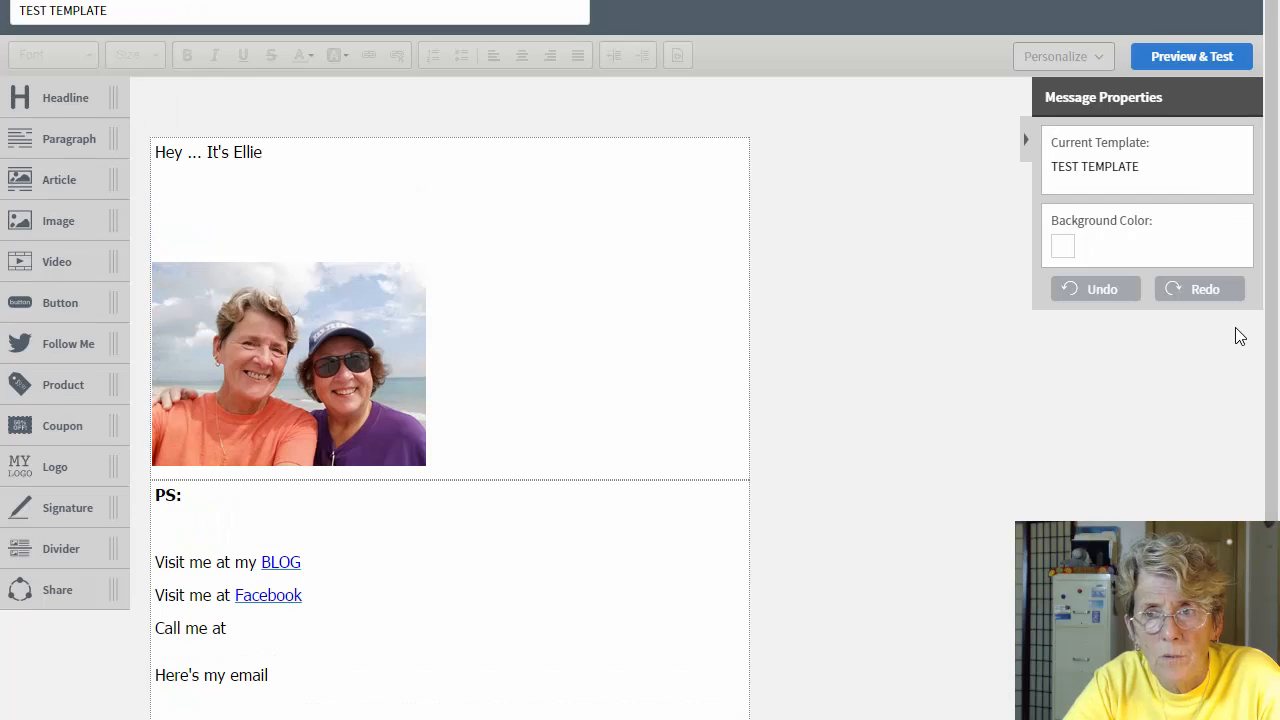
scroll(1174, 375, down, 1)
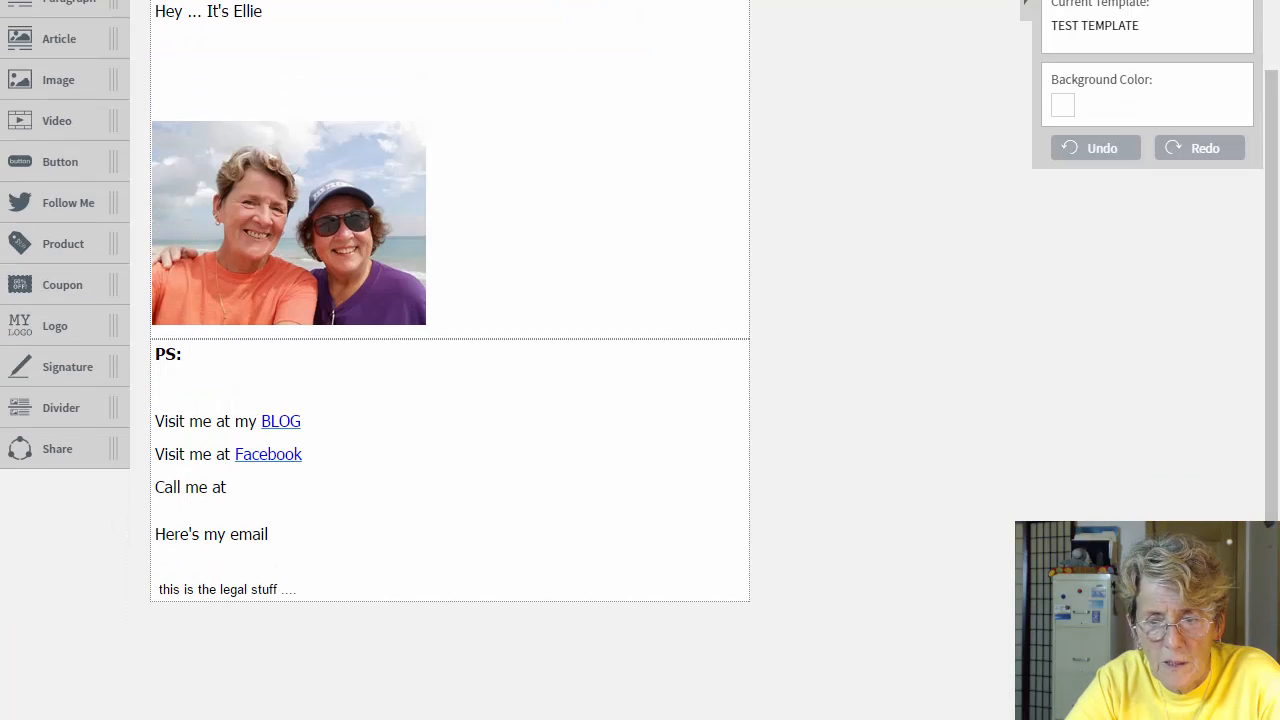
scroll(450, 300, down, 2)
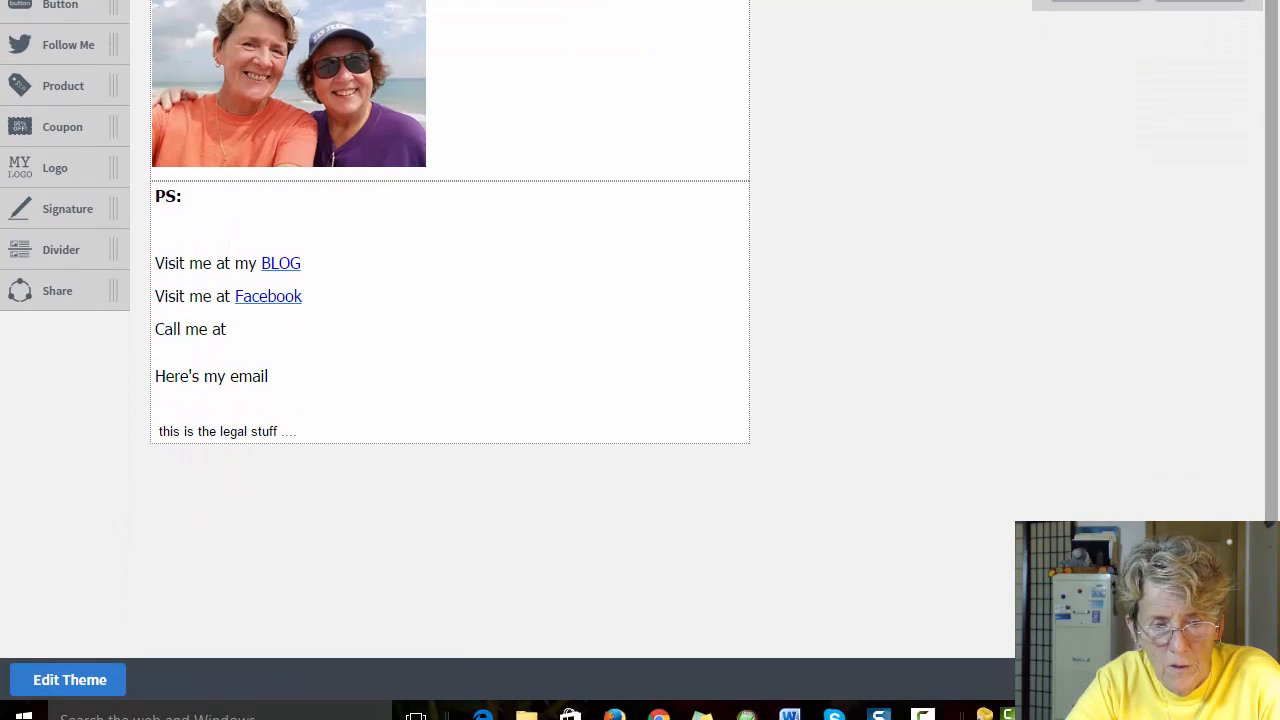
click(1187, 680)
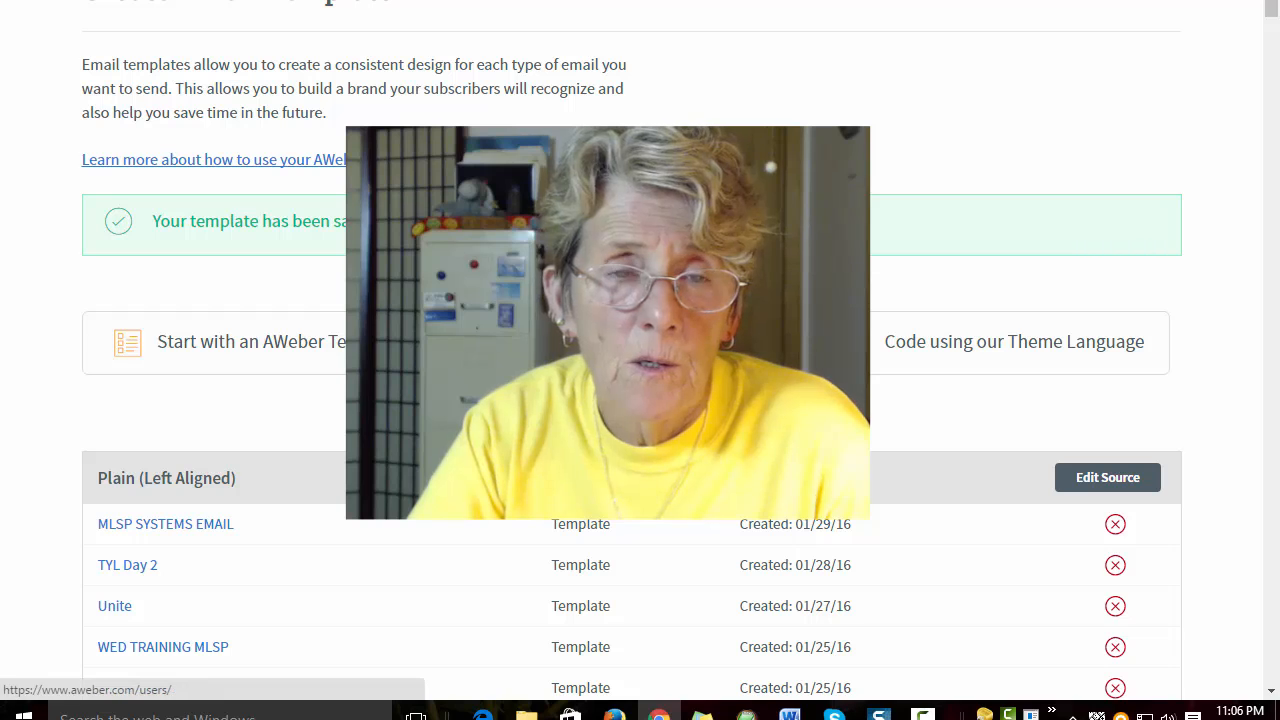
Step: Return to the Account Overview dashboard with Subscriber Stats and Scheduled Broadcasts
click(10, 18)
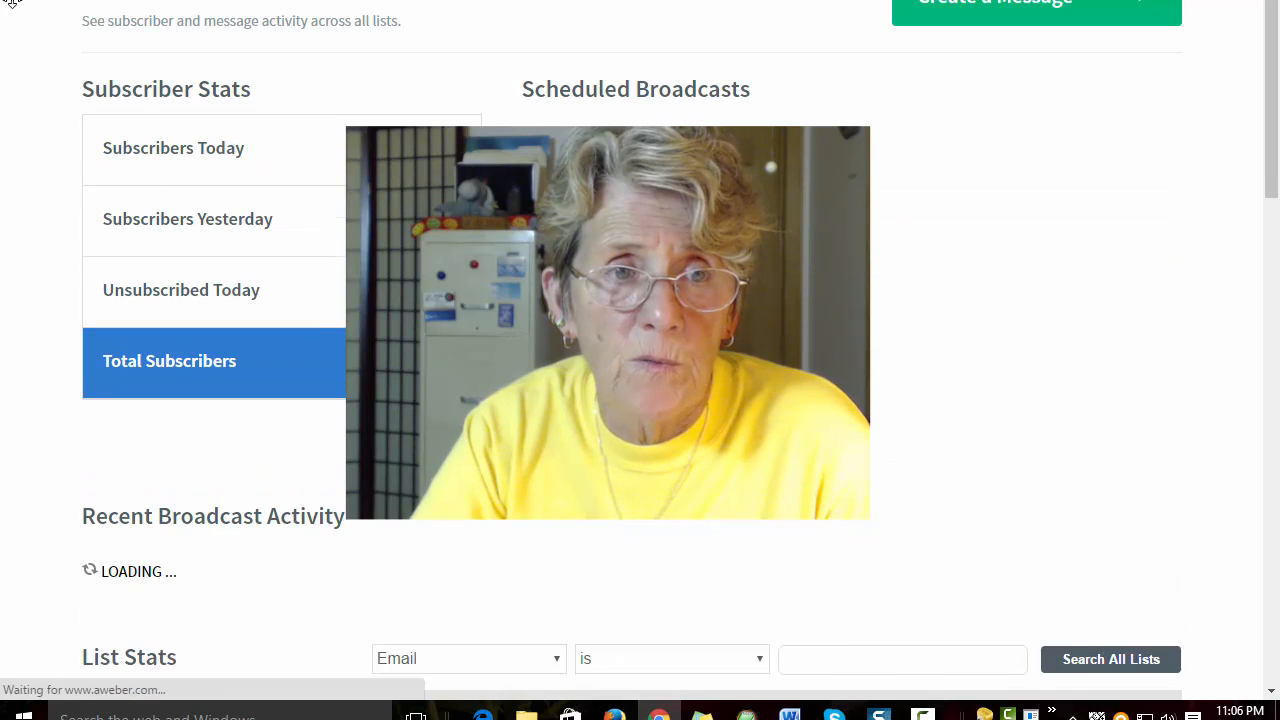